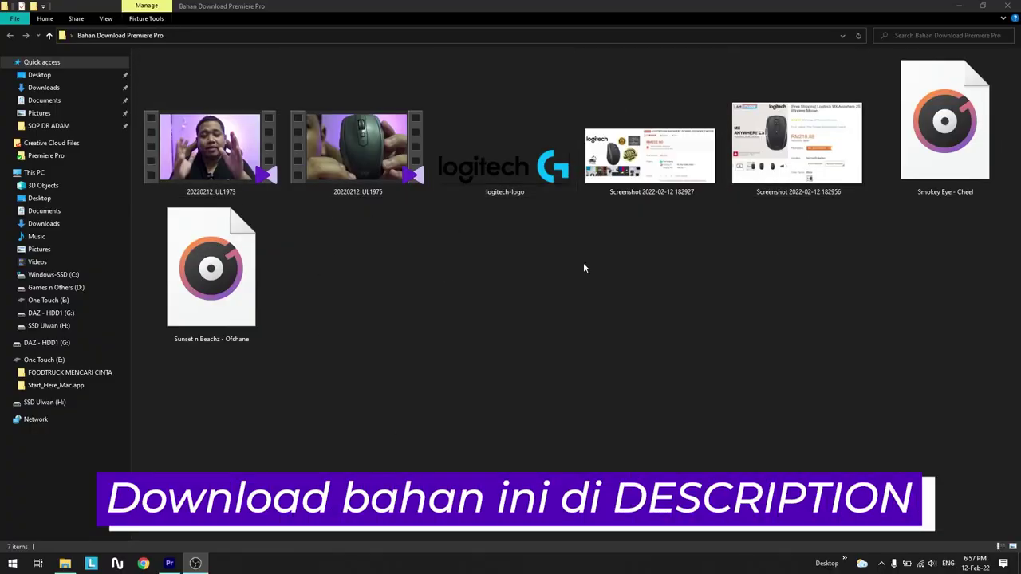
- Review the talking-head, title and B-roll clips, toggling the Logitech MX Anywhere title clip off and on
{"action": "left_click", "coordinate": [236, 162]}
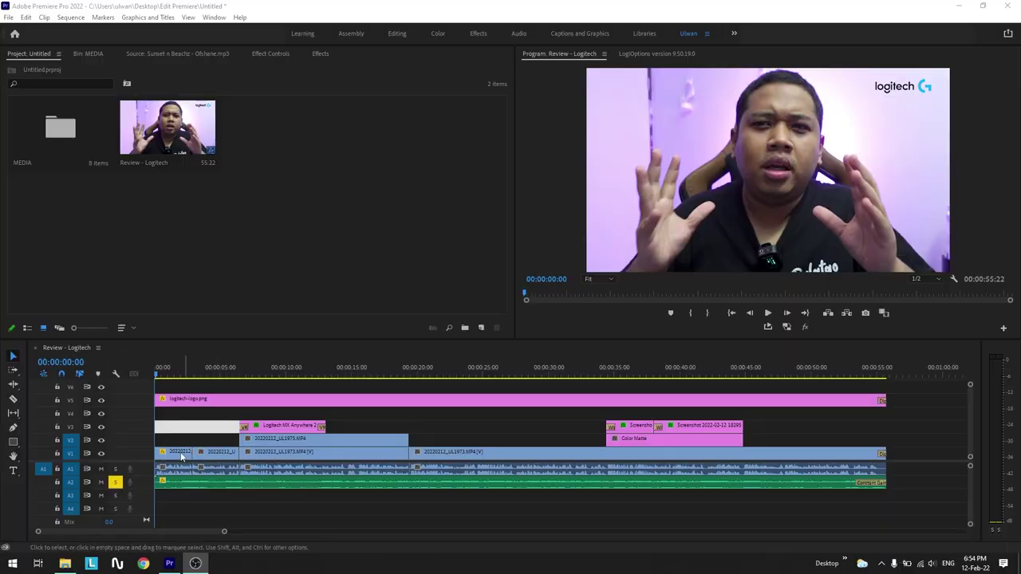
{"action": "left_click", "coordinate": [180, 455]}
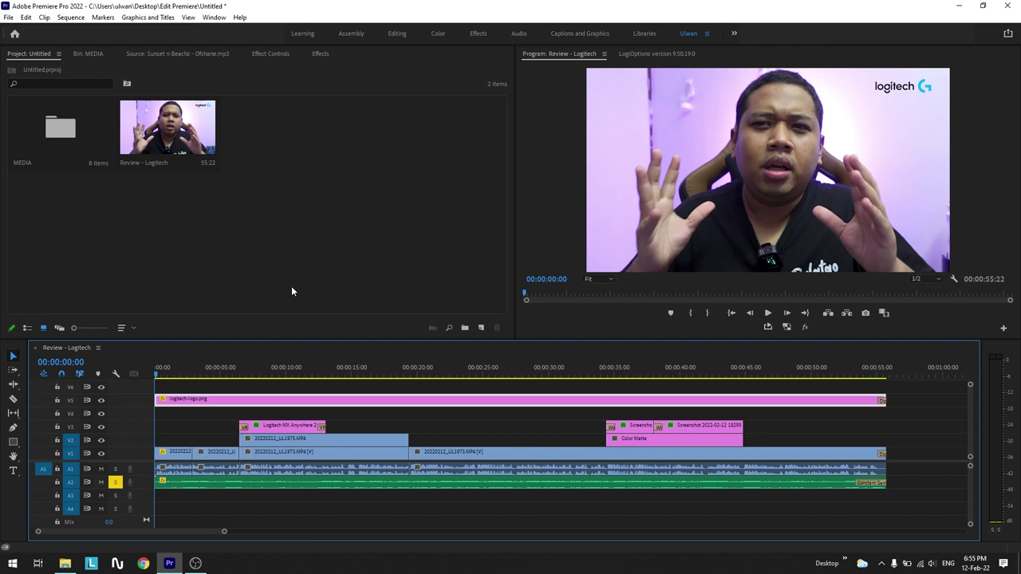
{"action": "left_click", "coordinate": [183, 374]}
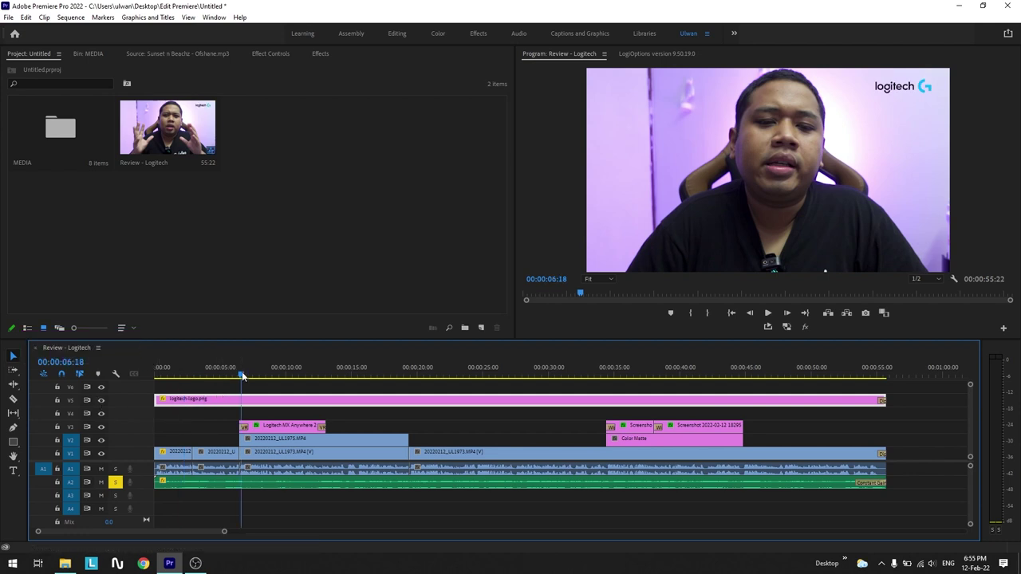
{"action": "left_click_drag", "start_coordinate": [242, 372], "coordinate": [263, 388]}
{"action": "left_click", "coordinate": [272, 428]}
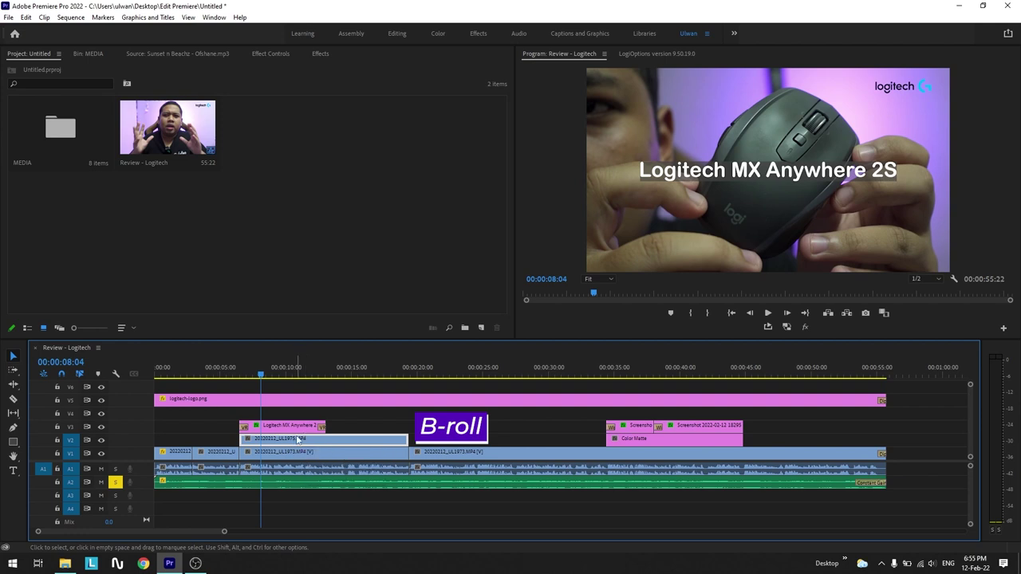
{"action": "left_click", "coordinate": [280, 461]}
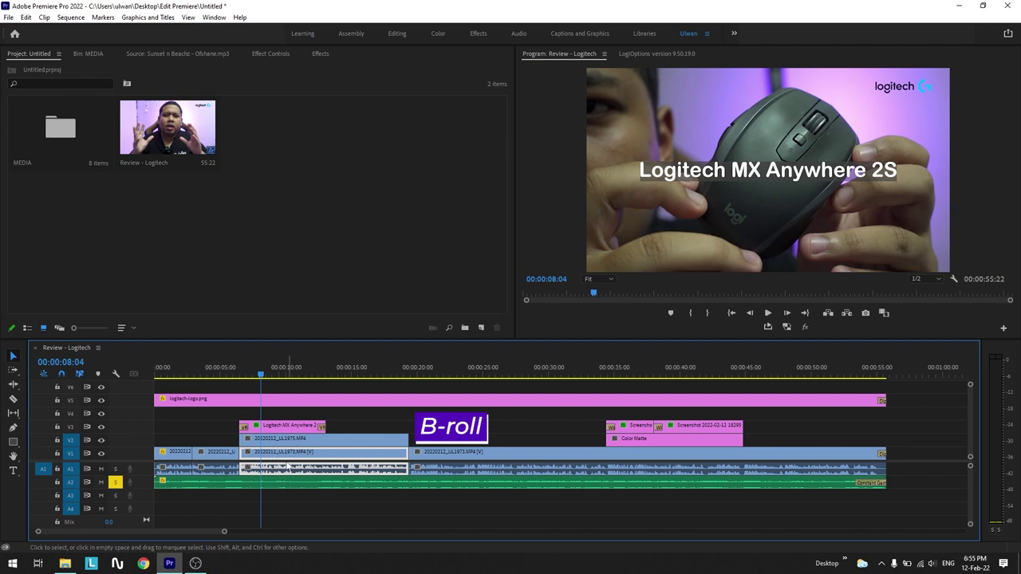
{"action": "left_click", "coordinate": [279, 440]}
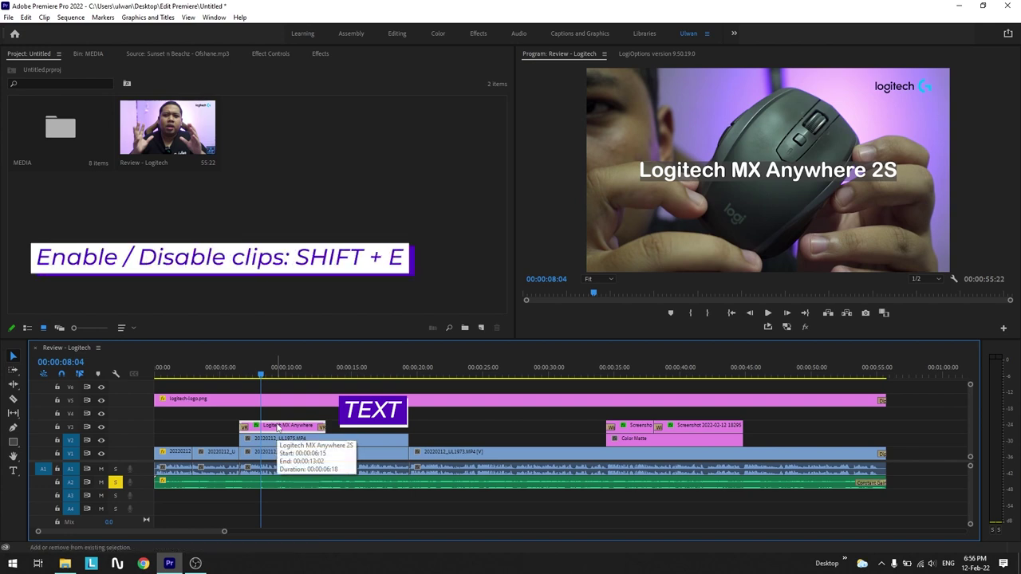
{"action": "key", "text": "shift+e"}
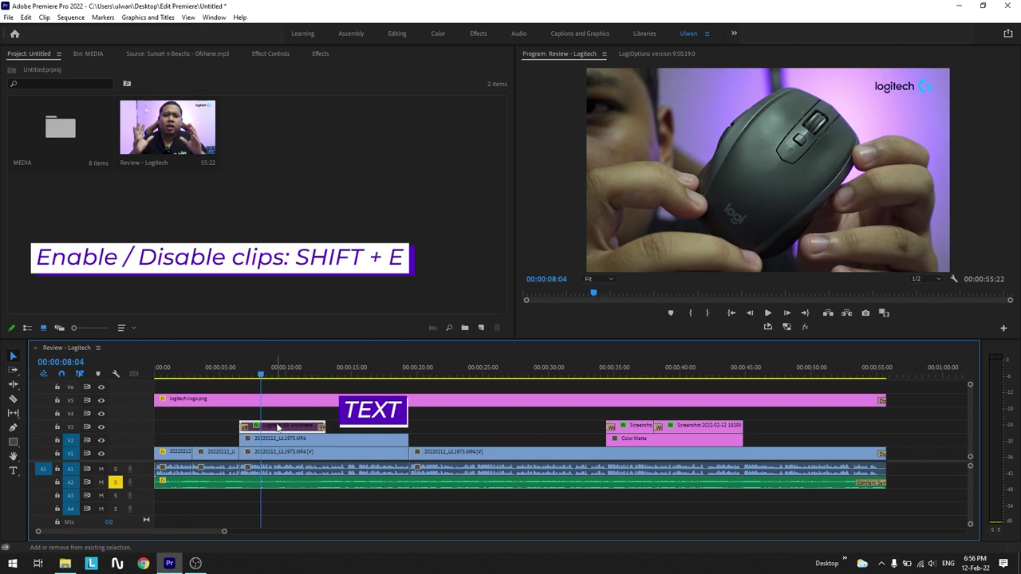
{"action": "key", "text": "shift+e"}
{"action": "key", "text": "shift+e"}
{"action": "key", "text": "shift+e"}
{"action": "key", "text": "shift+e"}
{"action": "key", "text": "shift+e"}
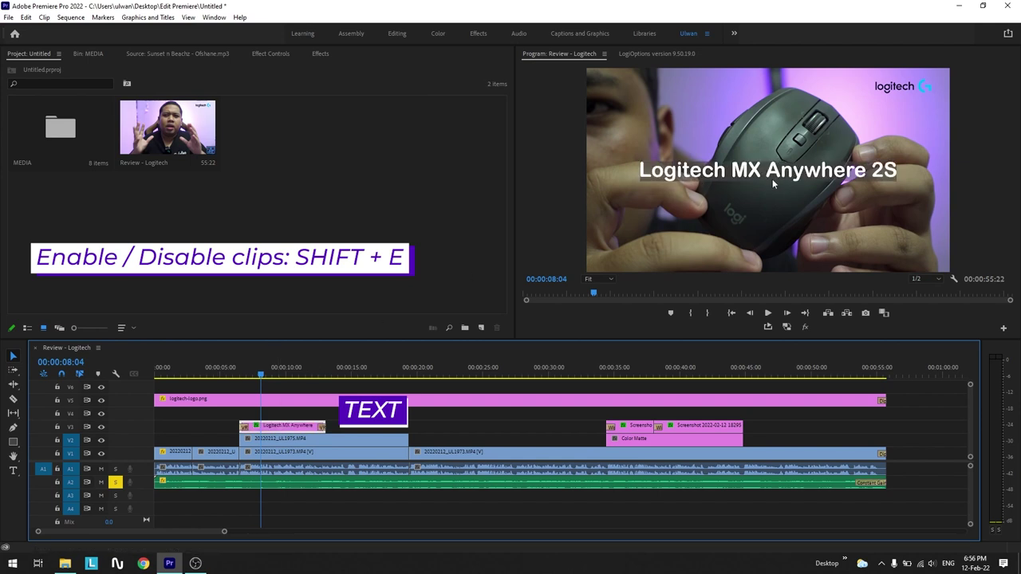
- Scrub to the product screenshot, select the screenshot clip and park the playhead at 00:00:25:25
{"action": "left_click_drag", "start_coordinate": [336, 378], "coordinate": [636, 418]}
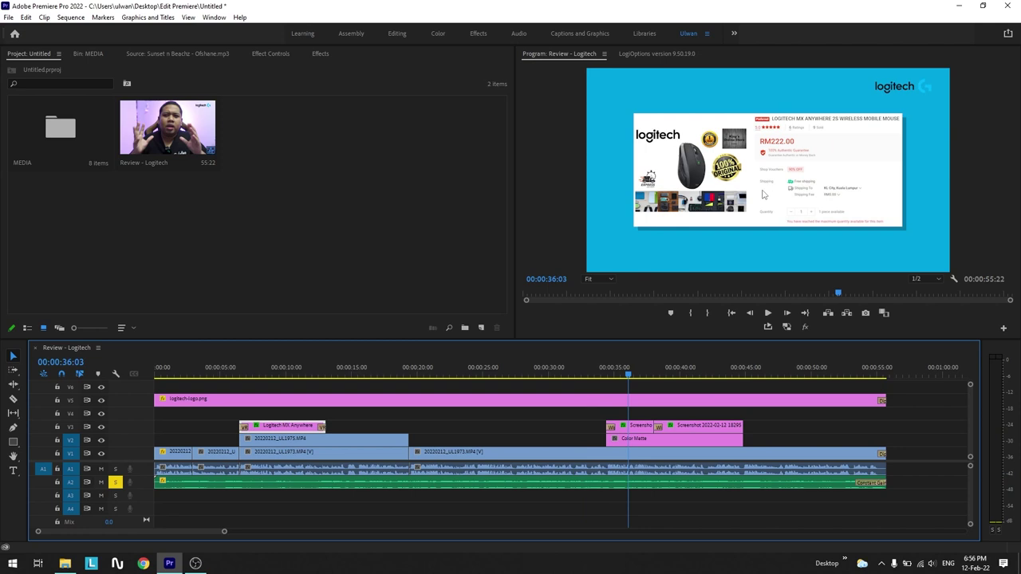
{"action": "left_click_drag", "start_coordinate": [630, 366], "coordinate": [610, 393]}
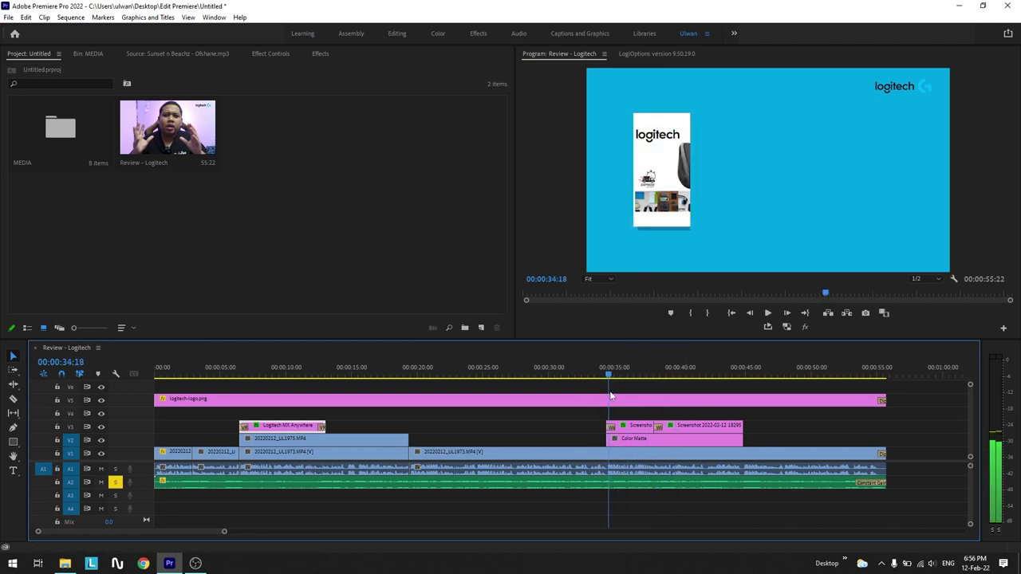
{"action": "left_click_drag", "start_coordinate": [611, 393], "coordinate": [623, 395]}
{"action": "left_click", "coordinate": [638, 431]}
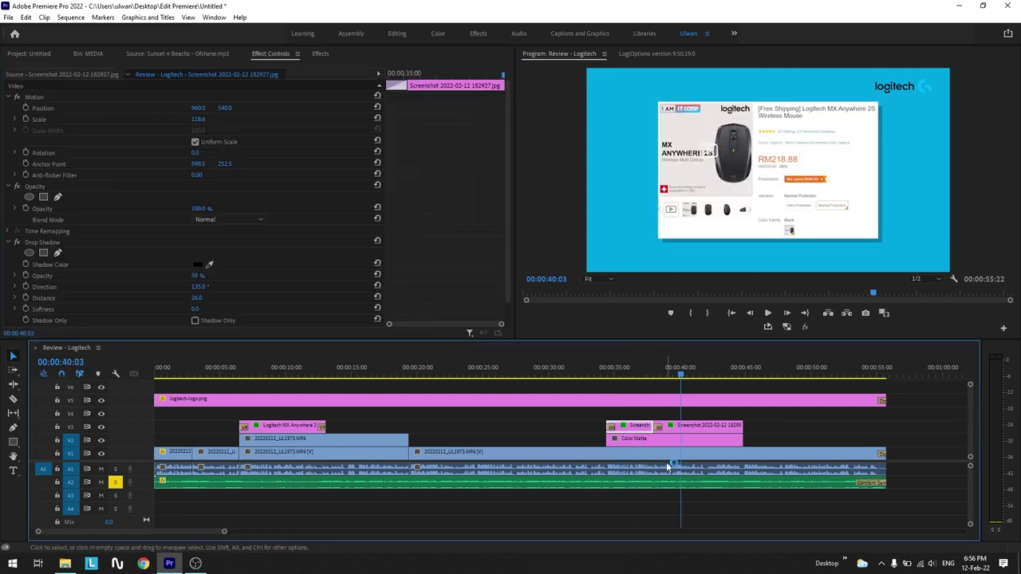
{"action": "left_click_drag", "start_coordinate": [506, 369], "coordinate": [493, 369]}
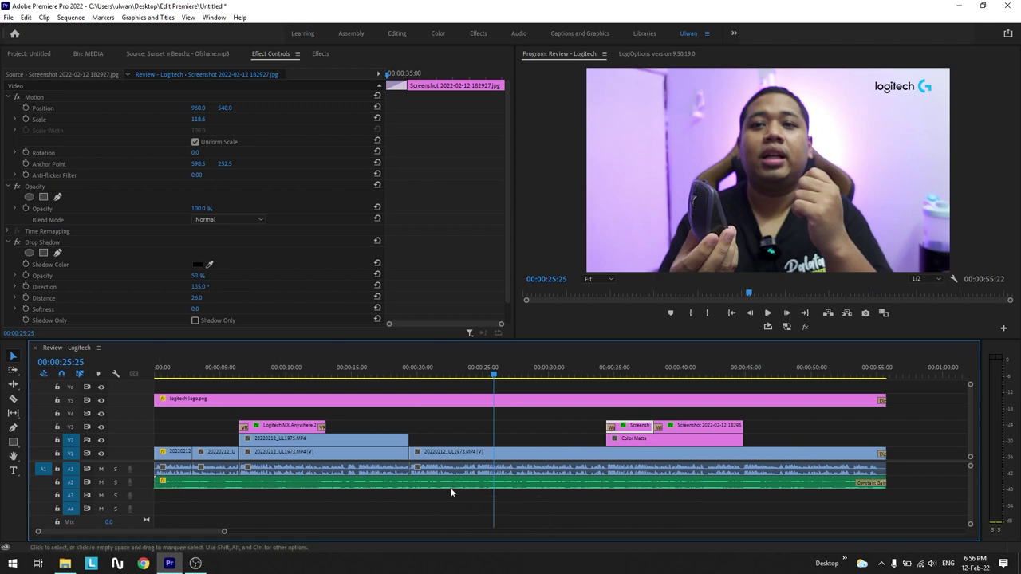
- Expand audio track A2 to show its waveform, solo it and play from the playhead
{"action": "double_click", "coordinate": [144, 483]}
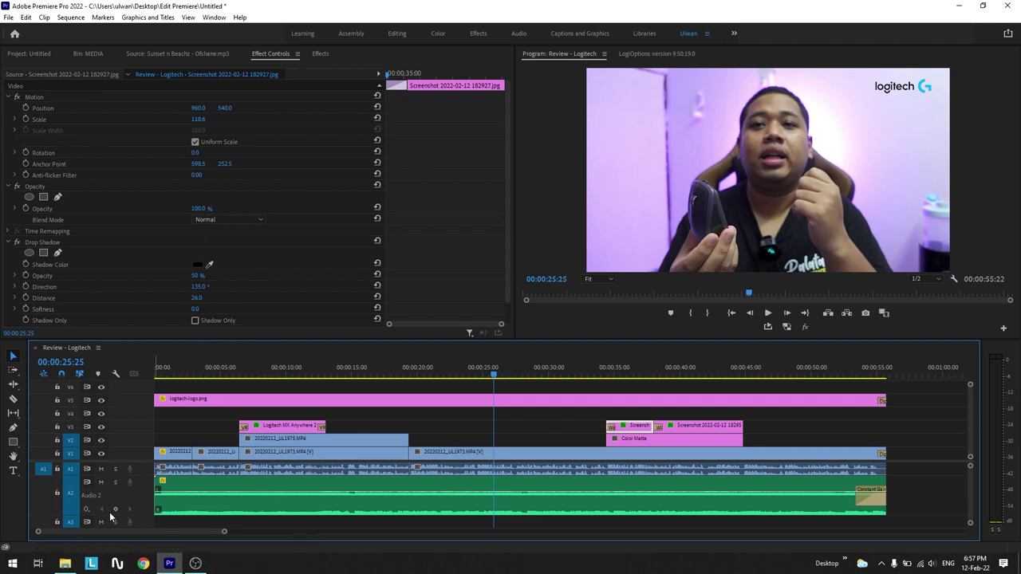
{"action": "left_click", "coordinate": [116, 483]}
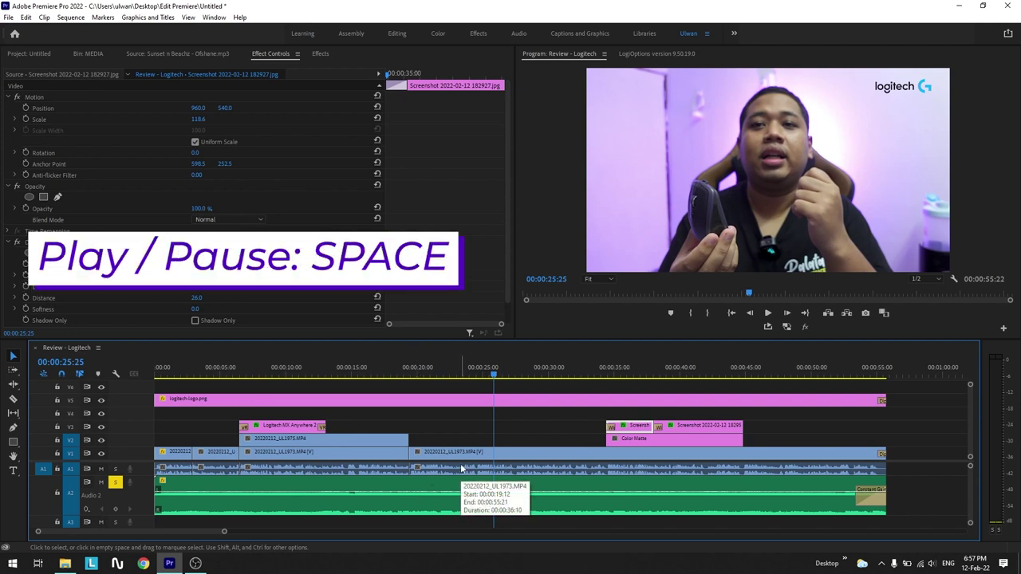
{"action": "key", "text": "space"}
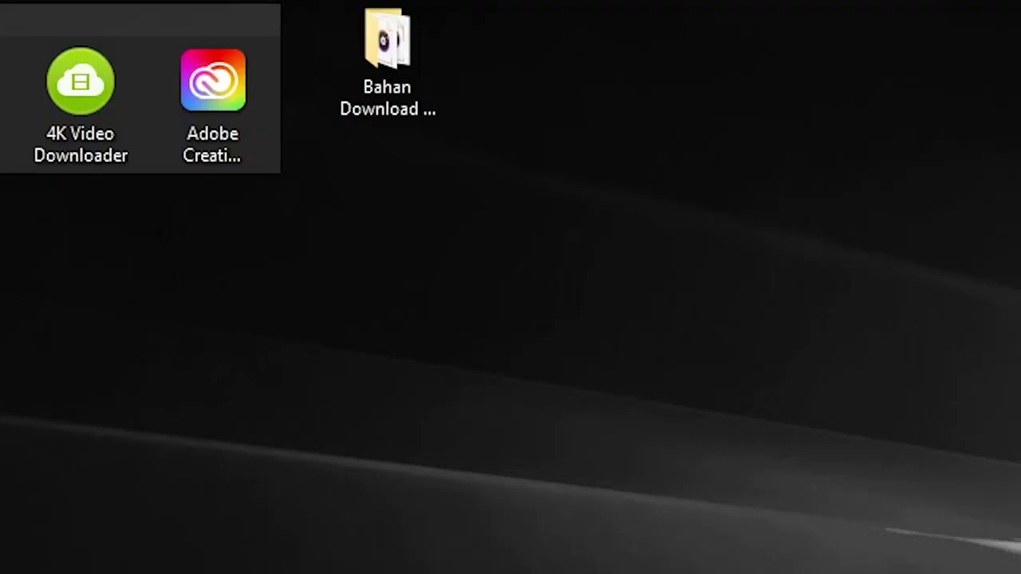
- Launch Adobe Creative Cloud from the desktop and open Premiere Pro from its Installed list
{"action": "double_click", "coordinate": [204, 119]}
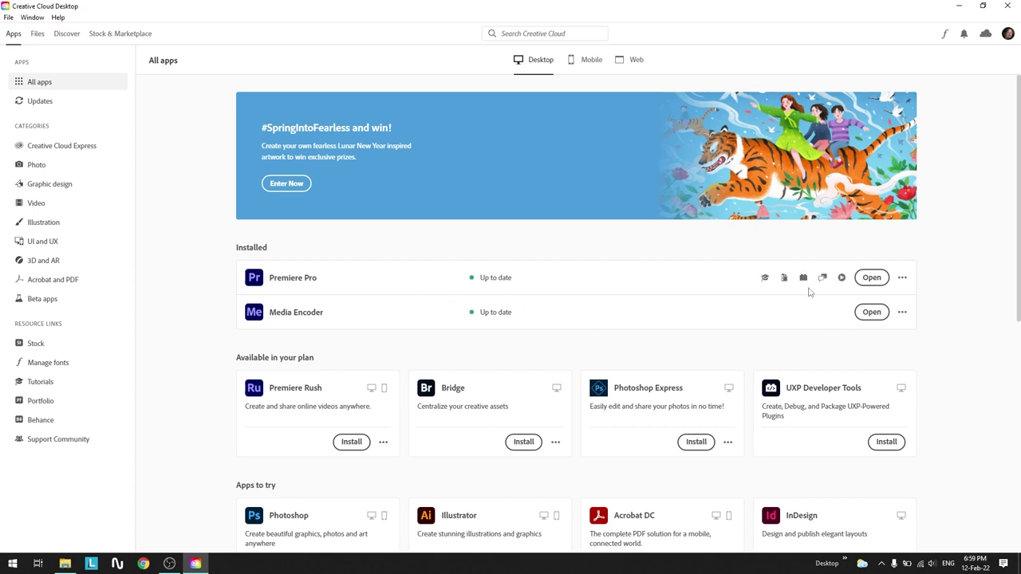
{"action": "left_click", "coordinate": [870, 279]}
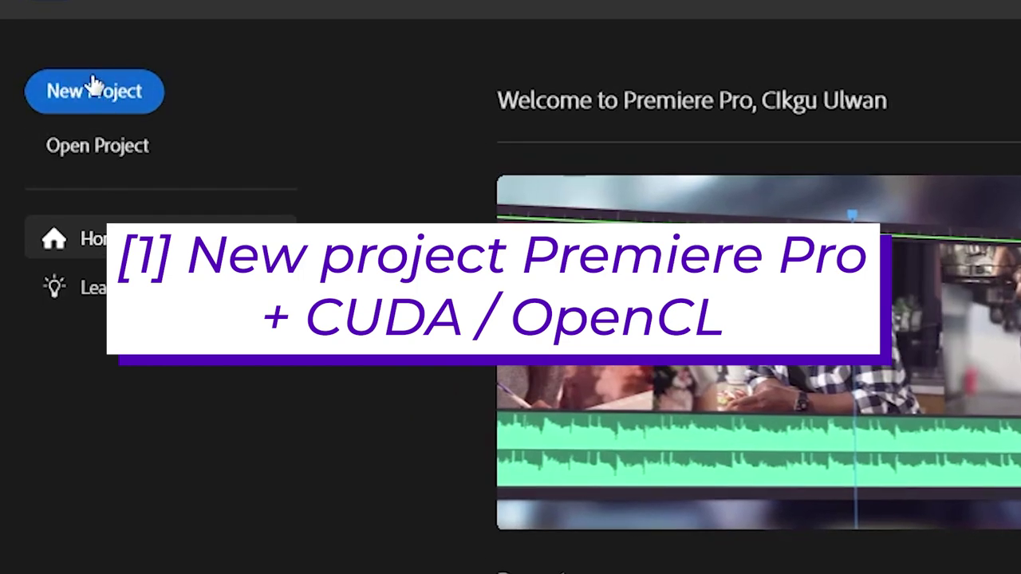
- Start a new project named '20220212 Video Review Logitech'
{"action": "left_click", "coordinate": [116, 96]}
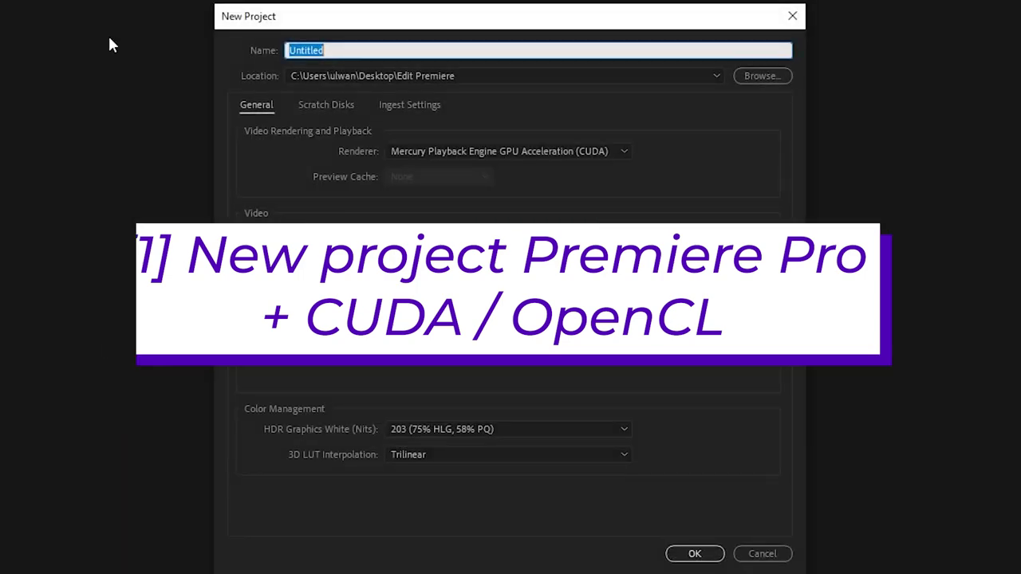
{"action": "double_click", "coordinate": [380, 50]}
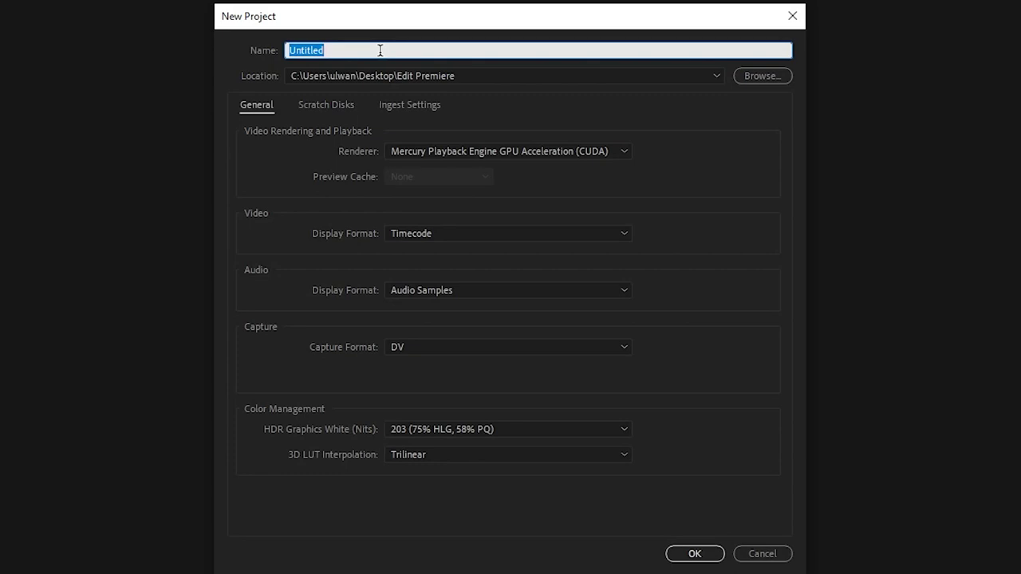
{"action": "type", "text": "2022"}
{"action": "type", "text": "0"}
{"action": "type", "text": "212 "}
{"action": "type", "text": "Video Revie"}
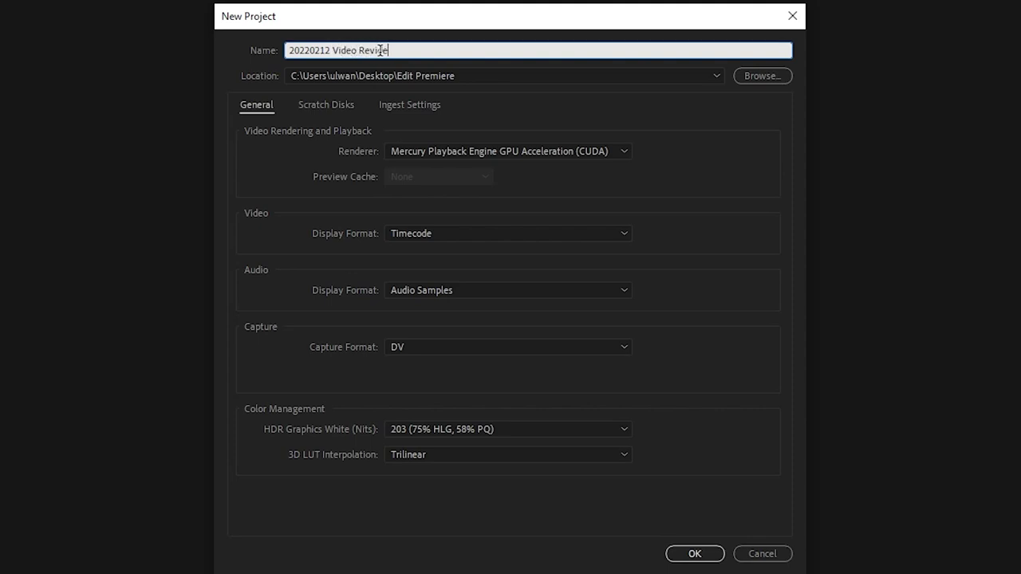
{"action": "type", "text": "w Logitech"}
- Create a PROJECT folder inside Bahan Download Premiere Pro and set it as the project location
{"action": "left_click", "coordinate": [758, 76]}
{"action": "left_click", "coordinate": [201, 142]}
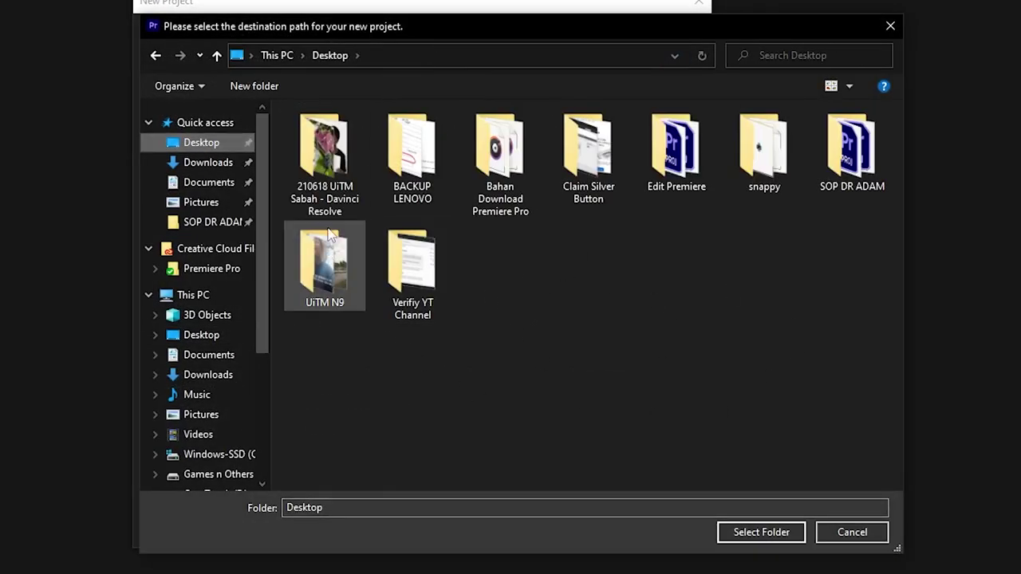
{"action": "double_click", "coordinate": [509, 200]}
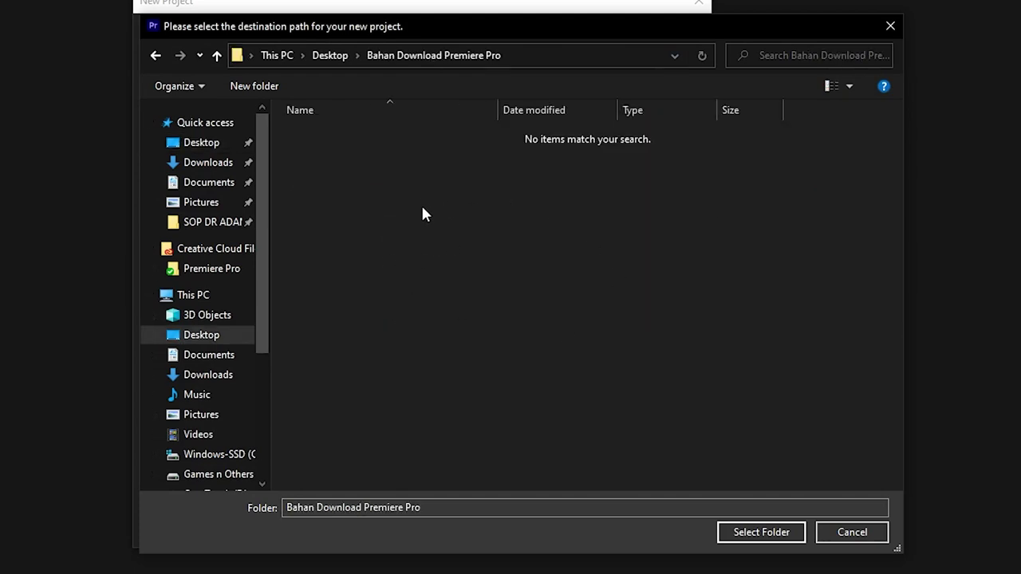
{"action": "right_click", "coordinate": [416, 175]}
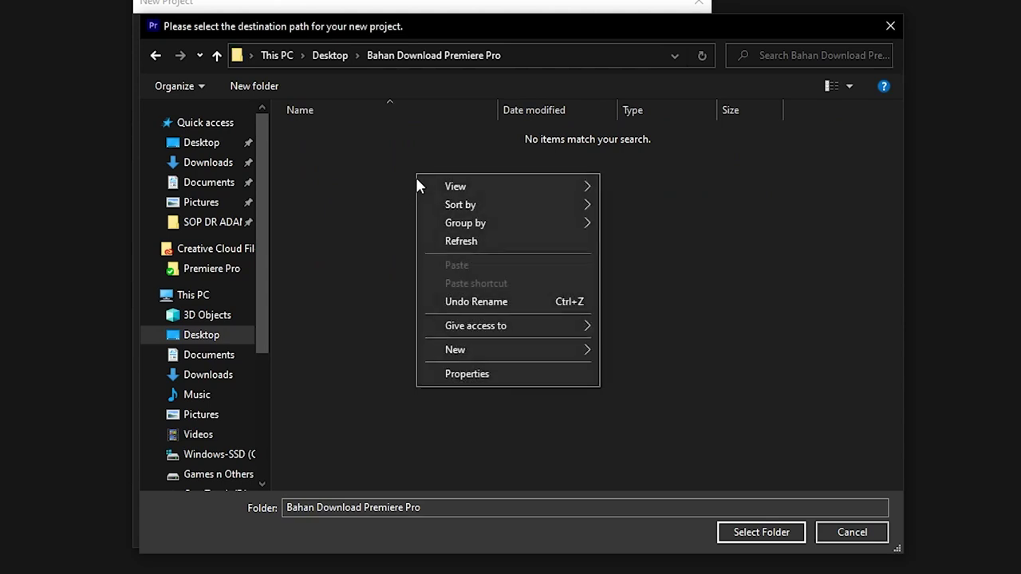
{"action": "mouse_move", "coordinate": [509, 349]}
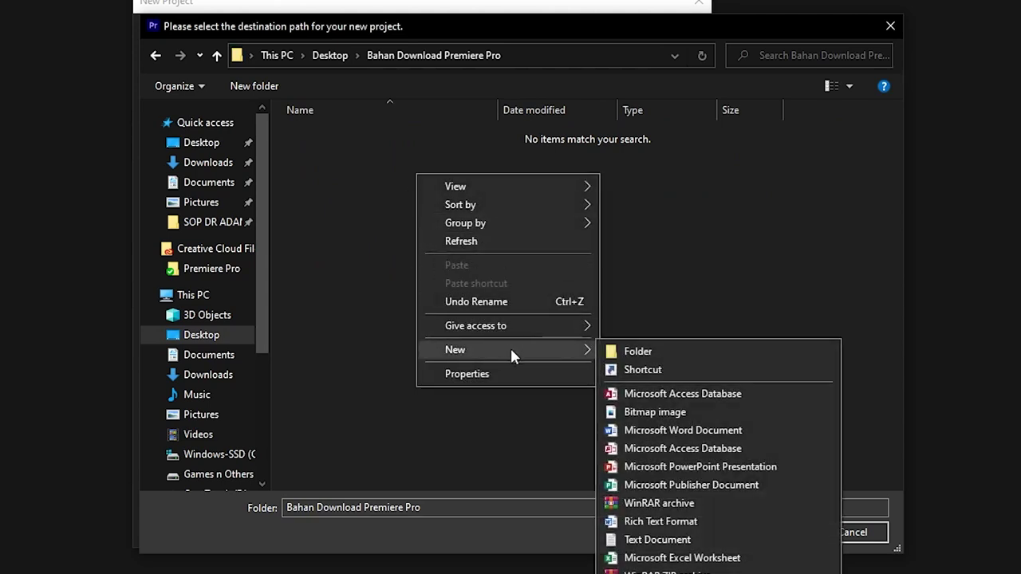
{"action": "left_click", "coordinate": [616, 349]}
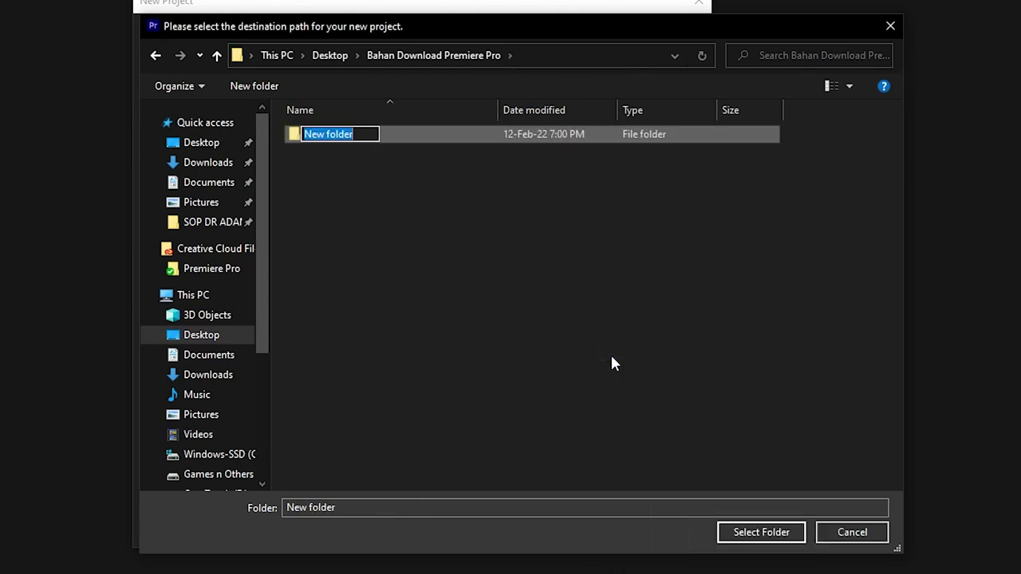
{"action": "type", "text": "PROJECT"}
{"action": "key", "text": "Return"}
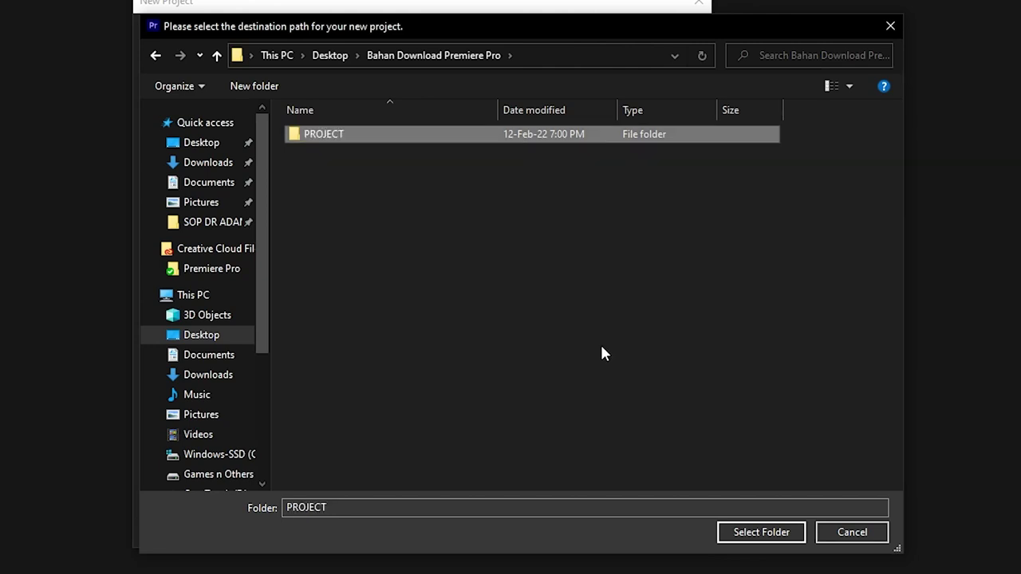
{"action": "double_click", "coordinate": [319, 143]}
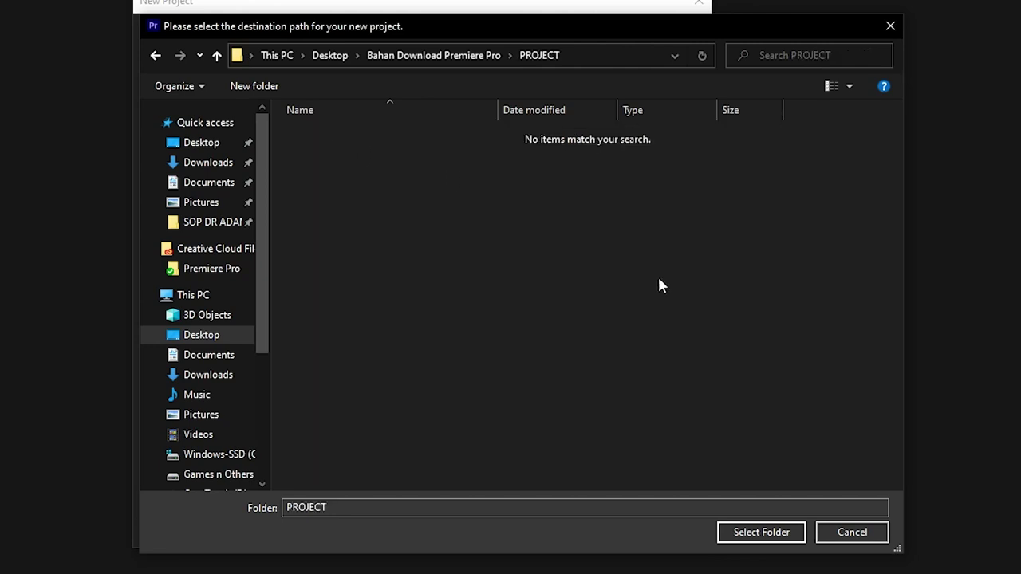
{"action": "left_click", "coordinate": [762, 533]}
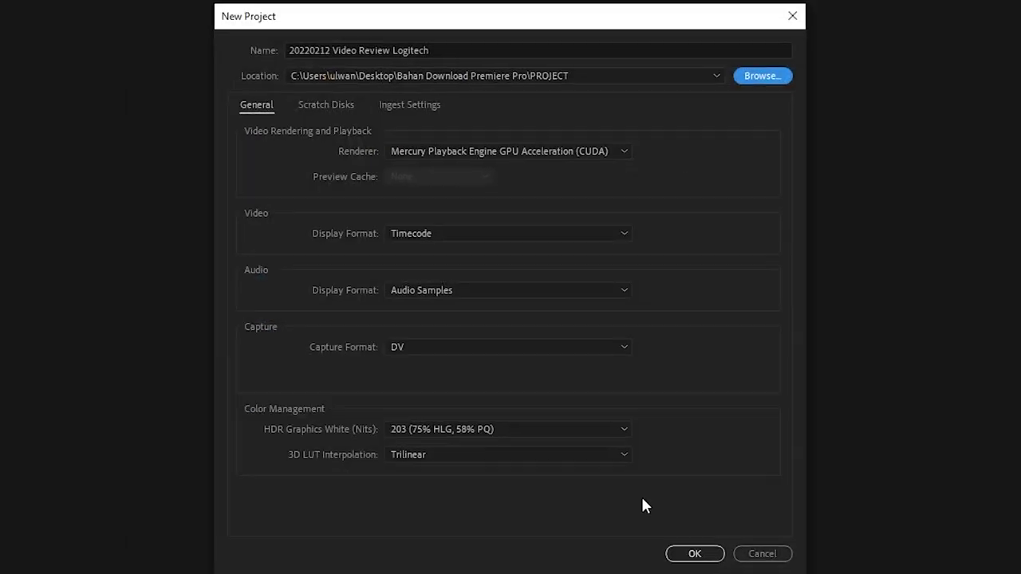
- Set the renderer to Mercury Playback Engine GPU Acceleration (CUDA) and create the project
{"action": "left_click", "coordinate": [540, 152]}
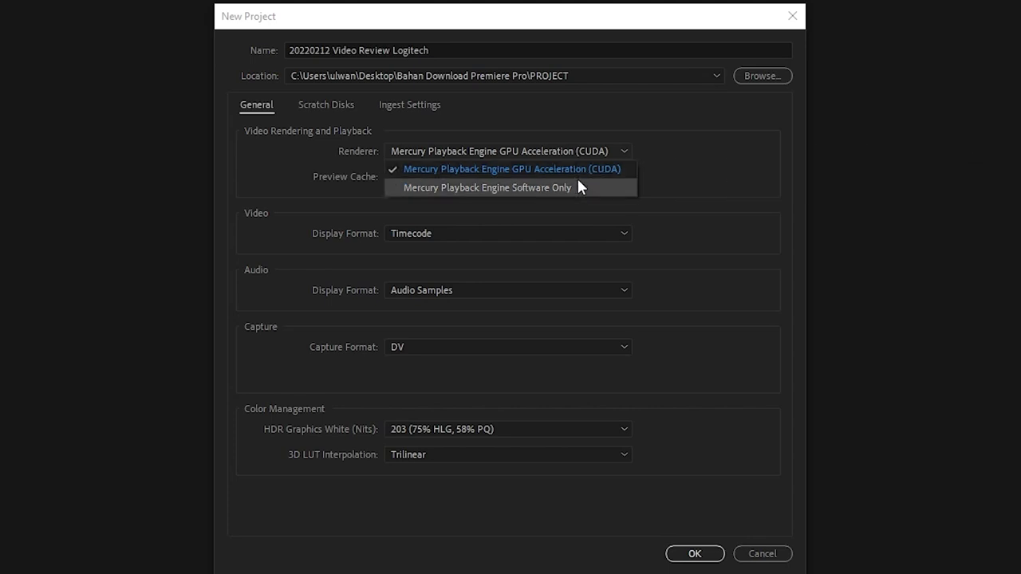
{"action": "left_click", "coordinate": [576, 191]}
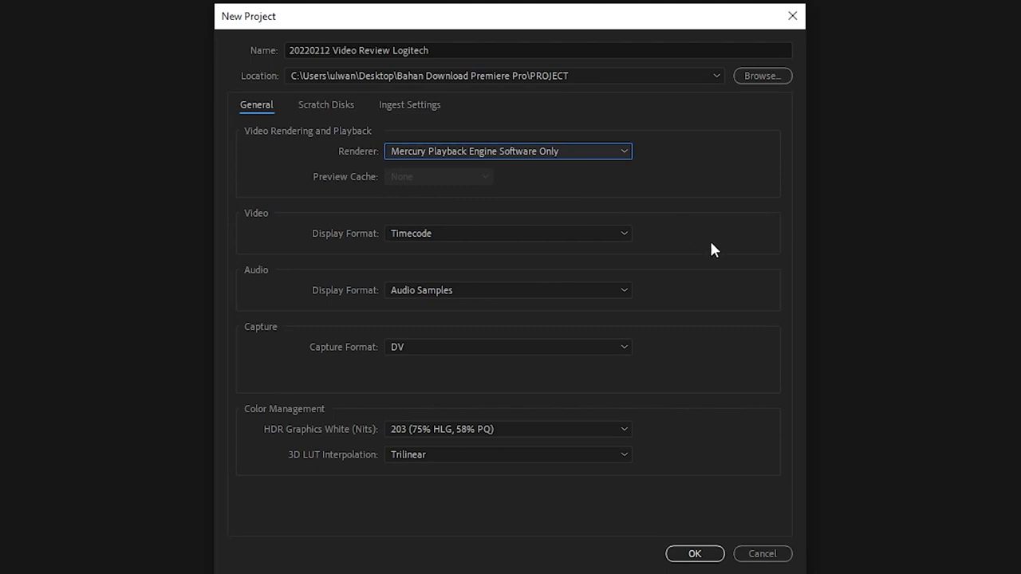
{"action": "left_click", "coordinate": [544, 152]}
{"action": "left_click", "coordinate": [511, 166]}
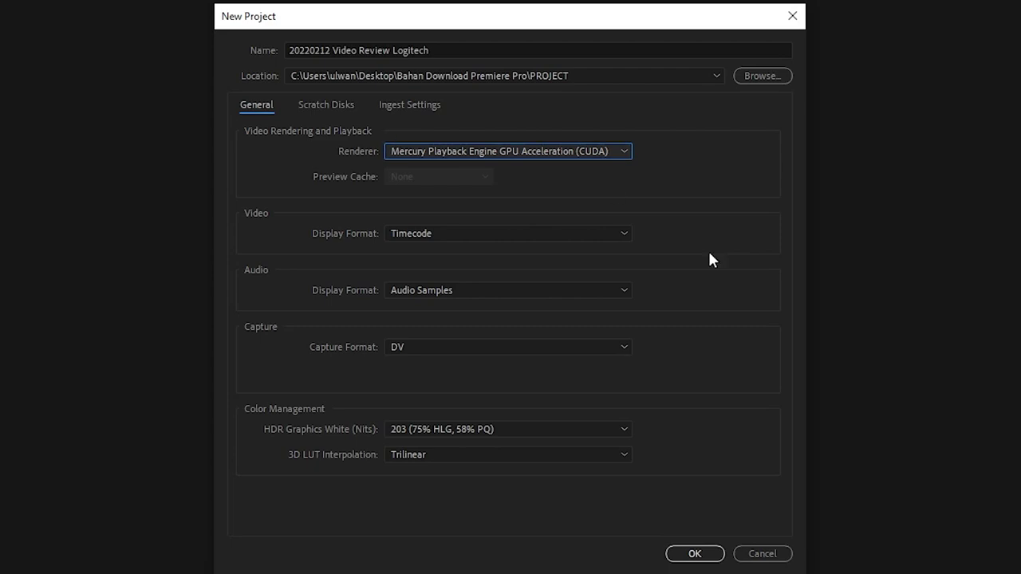
{"action": "left_click", "coordinate": [704, 557]}
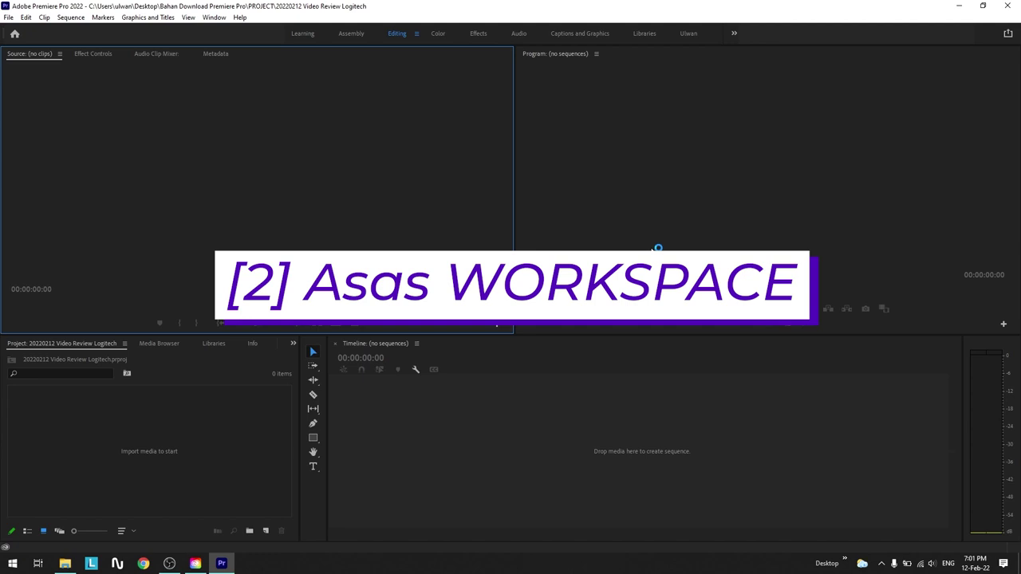
{"action": "left_click", "coordinate": [689, 34]}
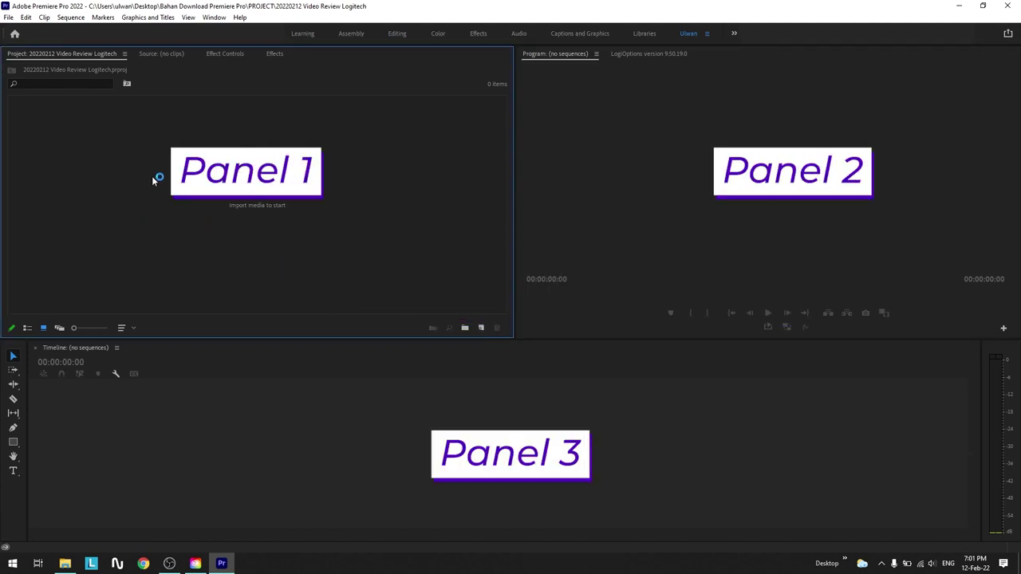
{"action": "left_click", "coordinate": [691, 202]}
{"action": "left_click", "coordinate": [403, 445]}
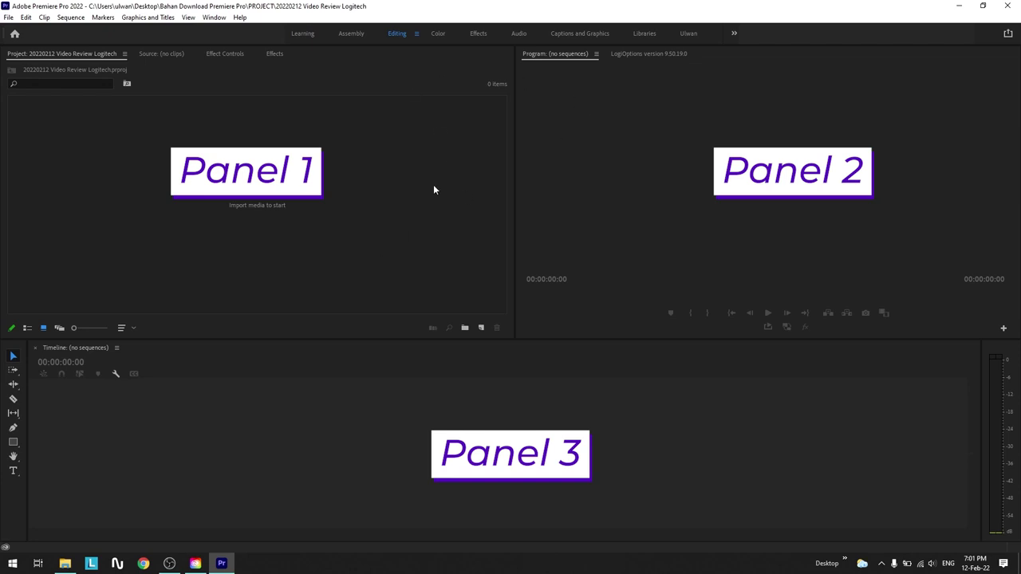
{"action": "key", "text": "alt+shift+0"}
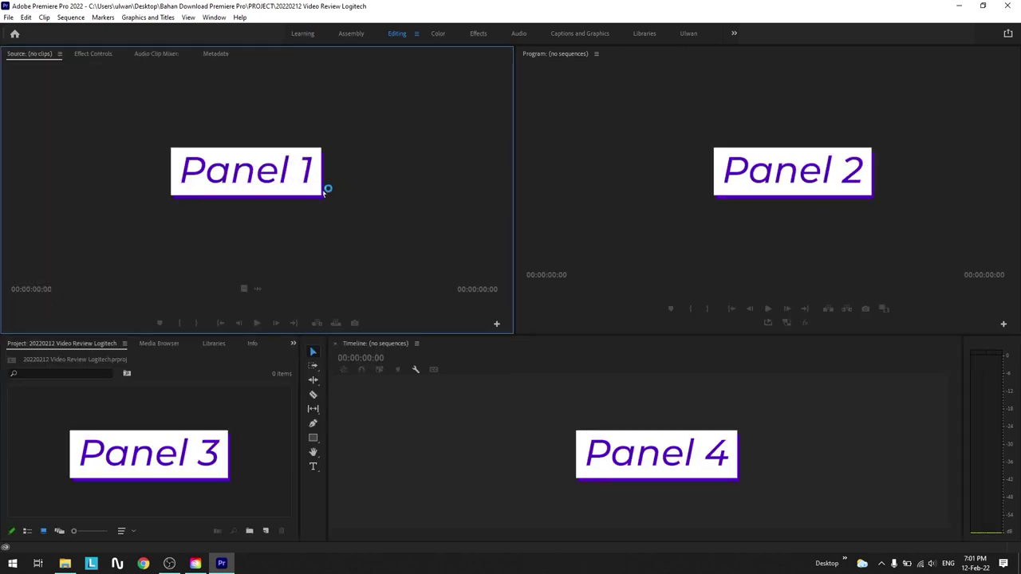
{"action": "left_click", "coordinate": [698, 164]}
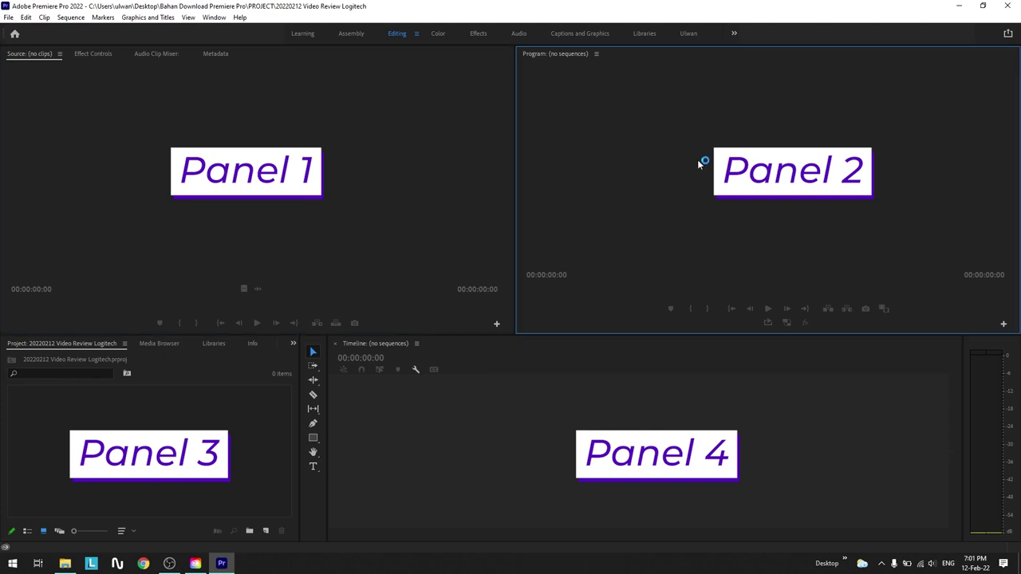
{"action": "left_click", "coordinate": [181, 428]}
{"action": "left_click", "coordinate": [467, 429]}
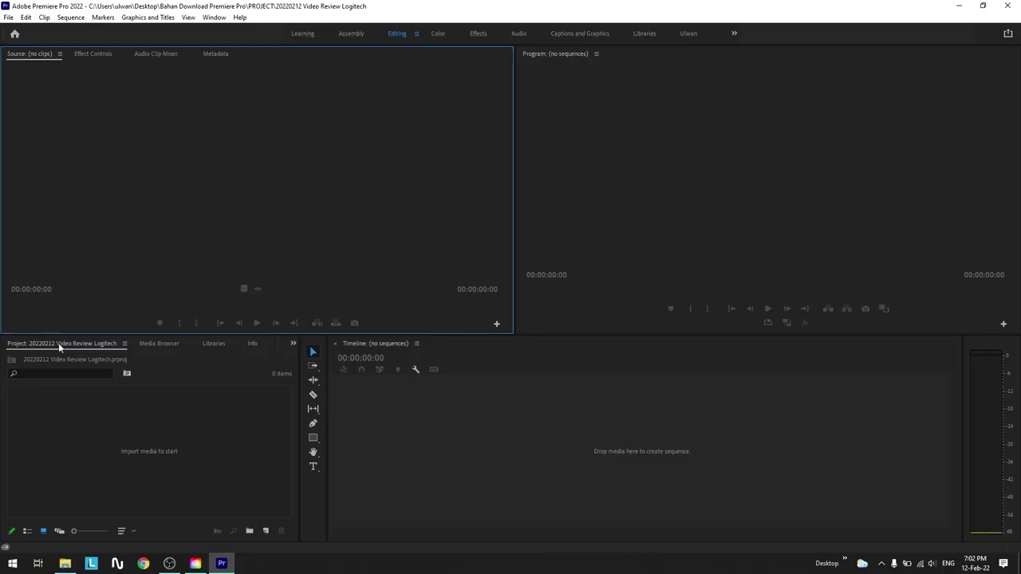
- Dock the Project panel in the top-left group and close the Media Browser, Libraries and Info panels
{"action": "left_click_drag", "start_coordinate": [58, 343], "coordinate": [50, 183]}
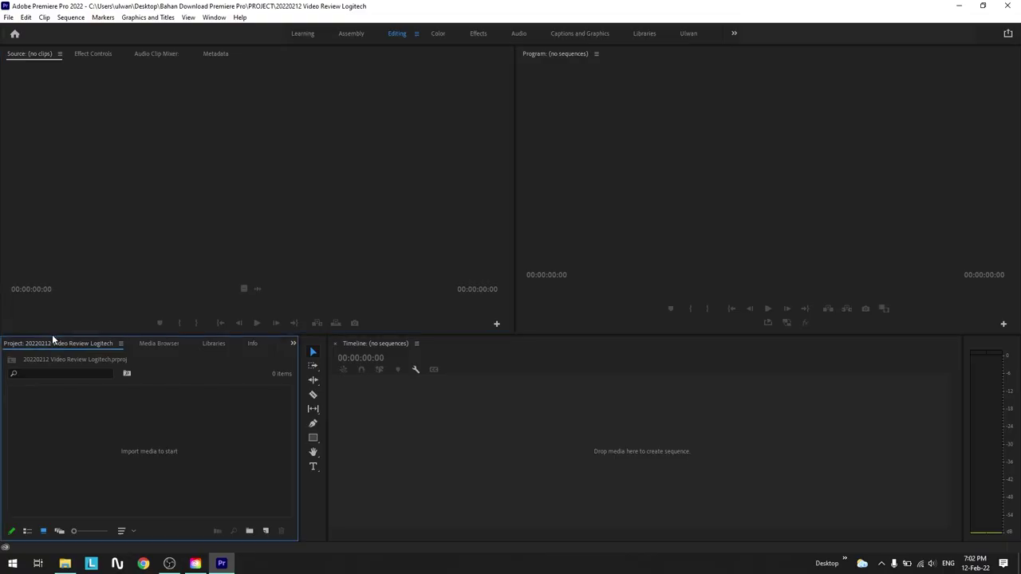
{"action": "left_click_drag", "start_coordinate": [49, 134], "coordinate": [24, 57]}
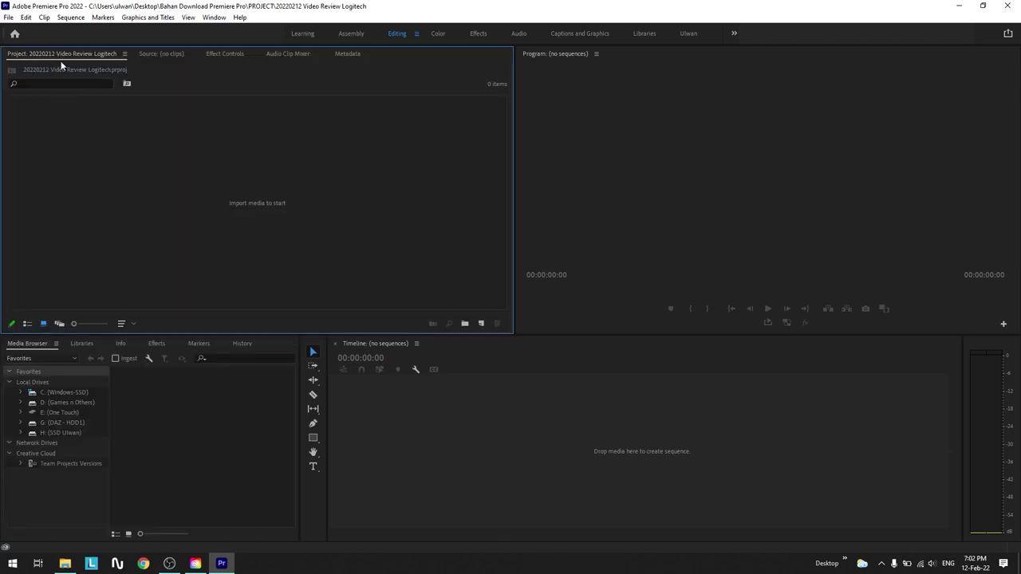
{"action": "right_click", "coordinate": [30, 347]}
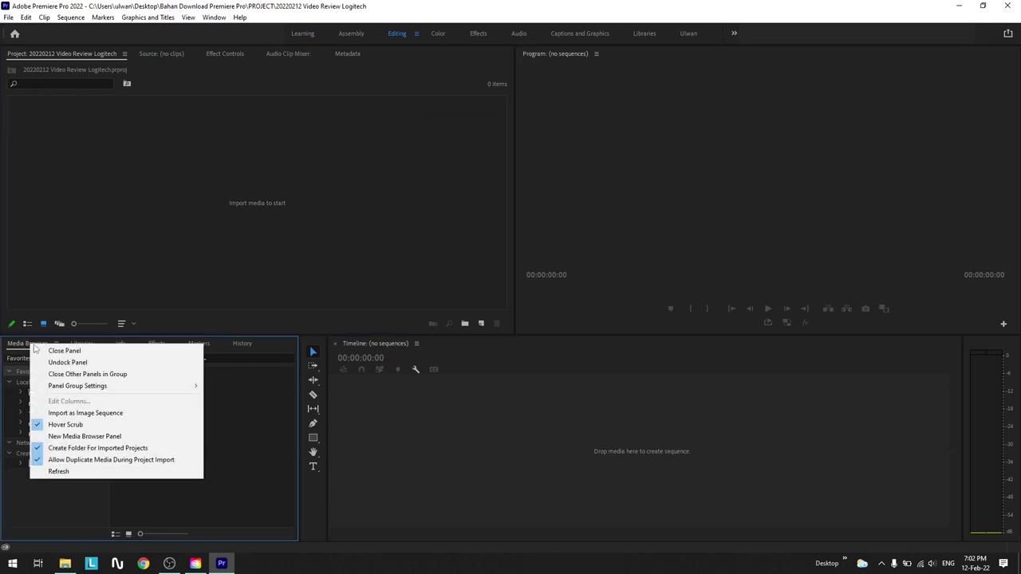
{"action": "left_click", "coordinate": [45, 351]}
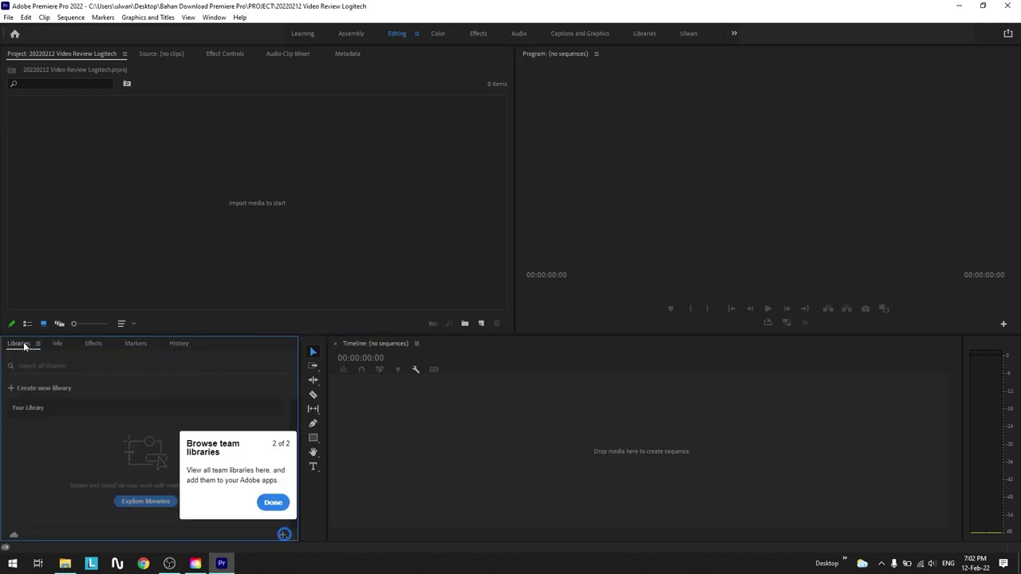
{"action": "right_click", "coordinate": [24, 347]}
{"action": "left_click", "coordinate": [46, 353]}
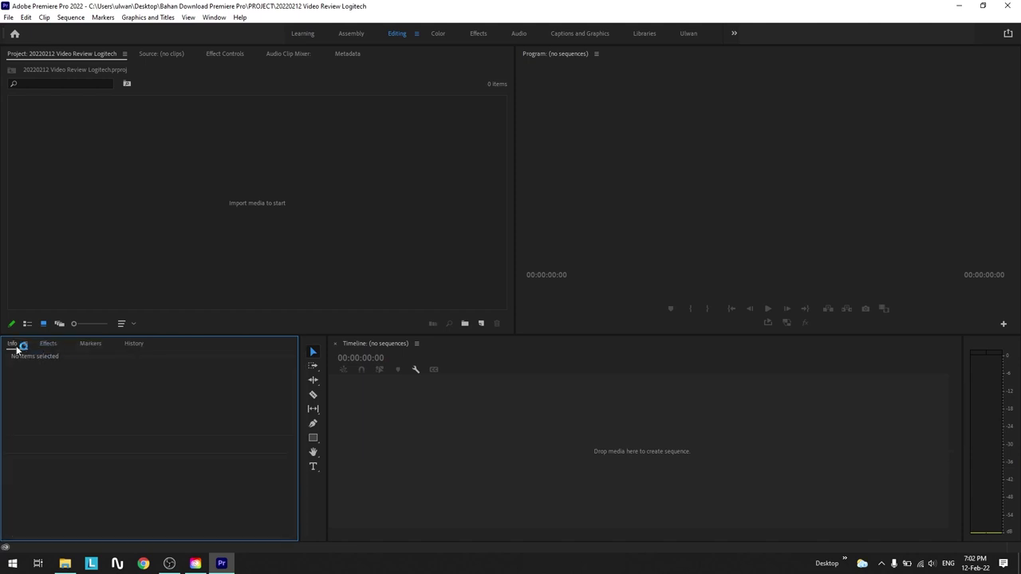
{"action": "right_click", "coordinate": [14, 346]}
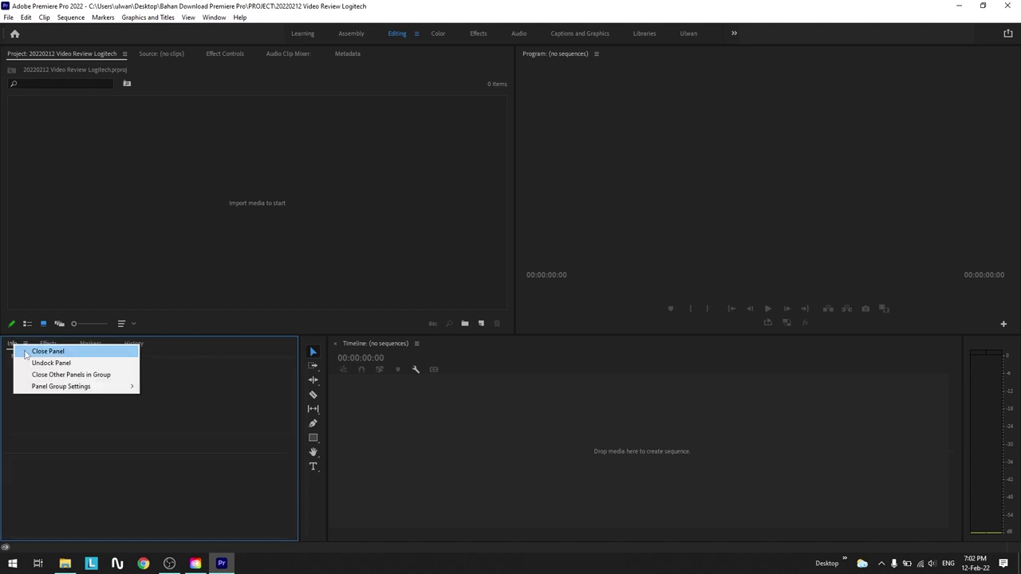
{"action": "left_click", "coordinate": [26, 351]}
- Move the Effects panel into the top-left group and close the Markers and History panels
{"action": "left_click_drag", "start_coordinate": [15, 345], "coordinate": [141, 61]}
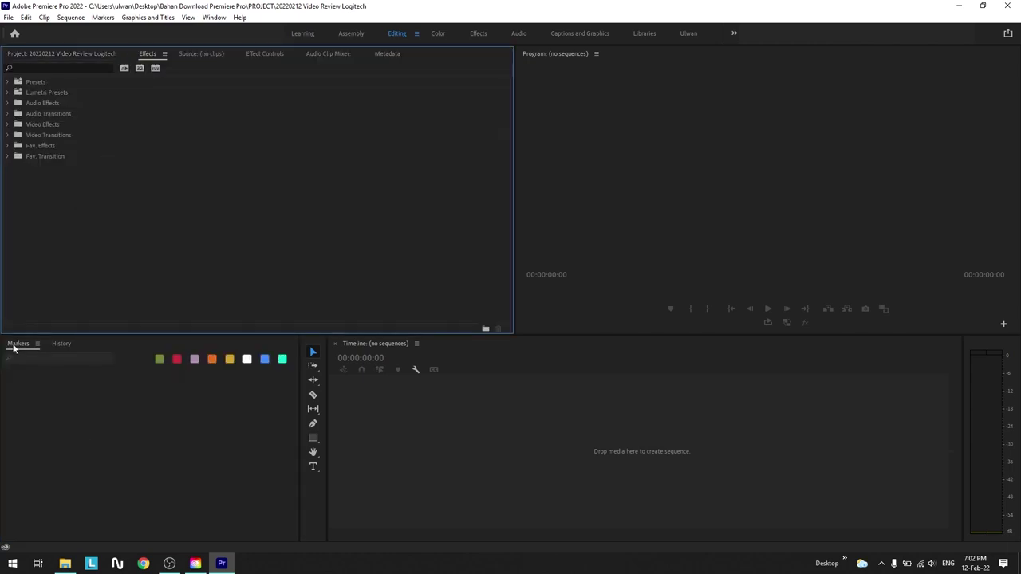
{"action": "right_click", "coordinate": [14, 344]}
{"action": "left_click", "coordinate": [20, 348]}
{"action": "right_click", "coordinate": [21, 348]}
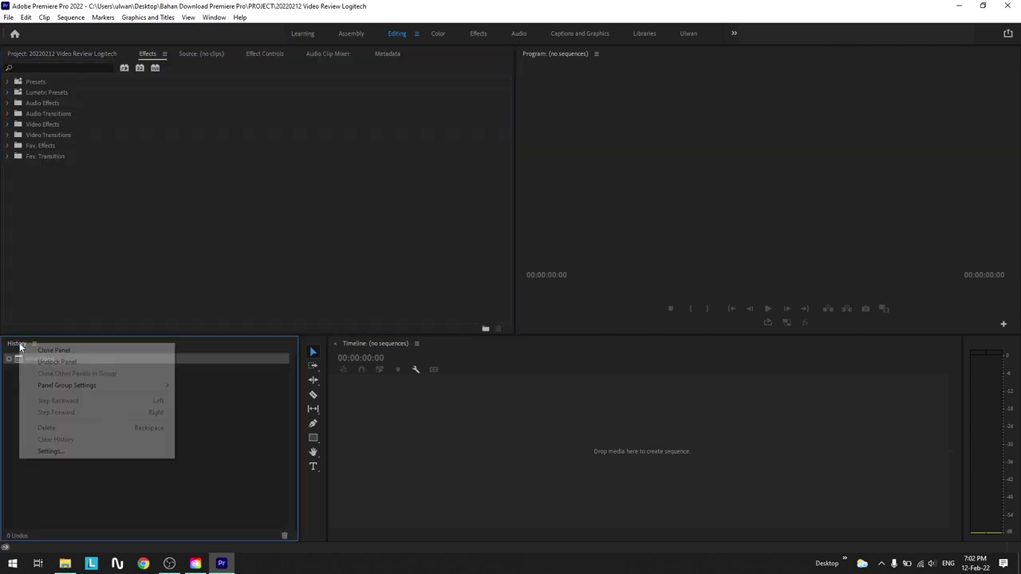
{"action": "left_click", "coordinate": [27, 352]}
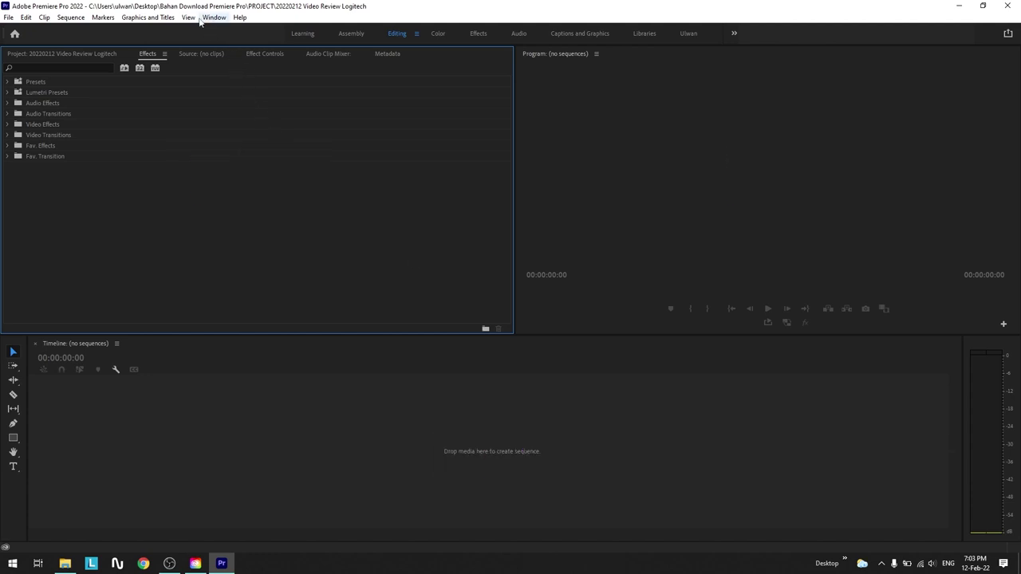
- Save the layout via Window > Workspaces as a new workspace named after the user plus 'WS'
{"action": "left_click", "coordinate": [213, 18]}
{"action": "mouse_move", "coordinate": [227, 33]}
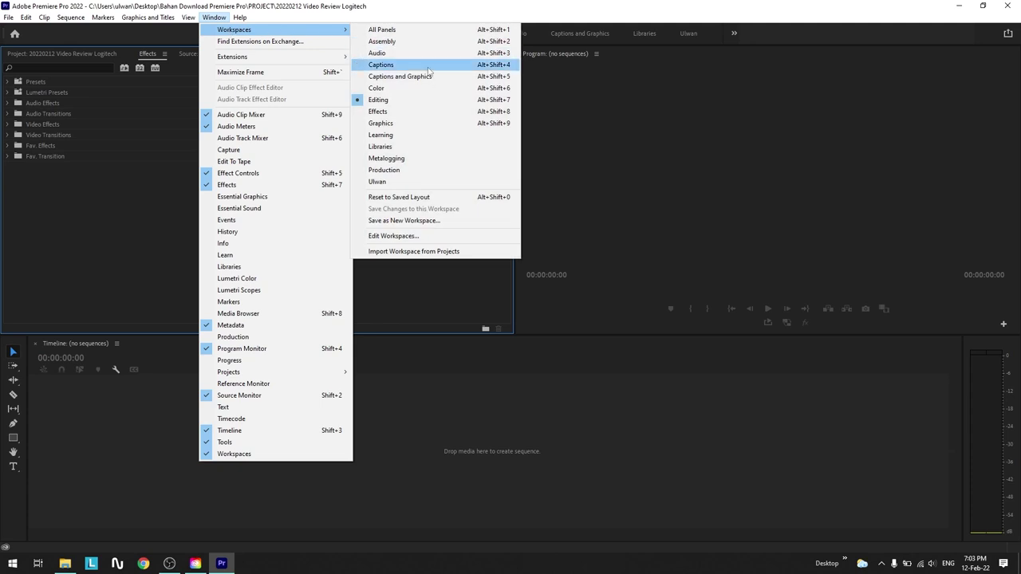
{"action": "left_click", "coordinate": [431, 221]}
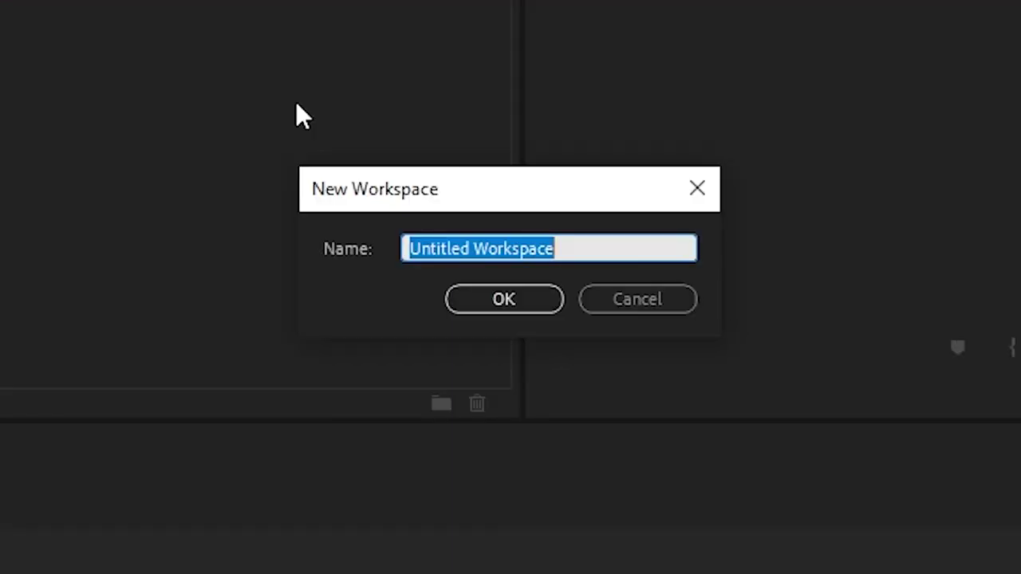
{"action": "type", "text": "Ahma"}
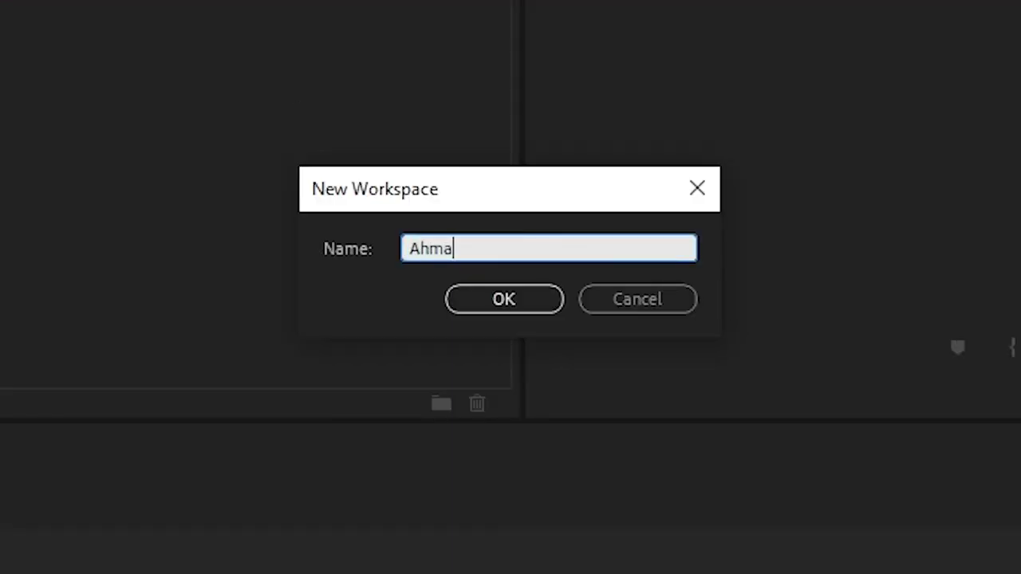
{"action": "type", "text": "d WS"}
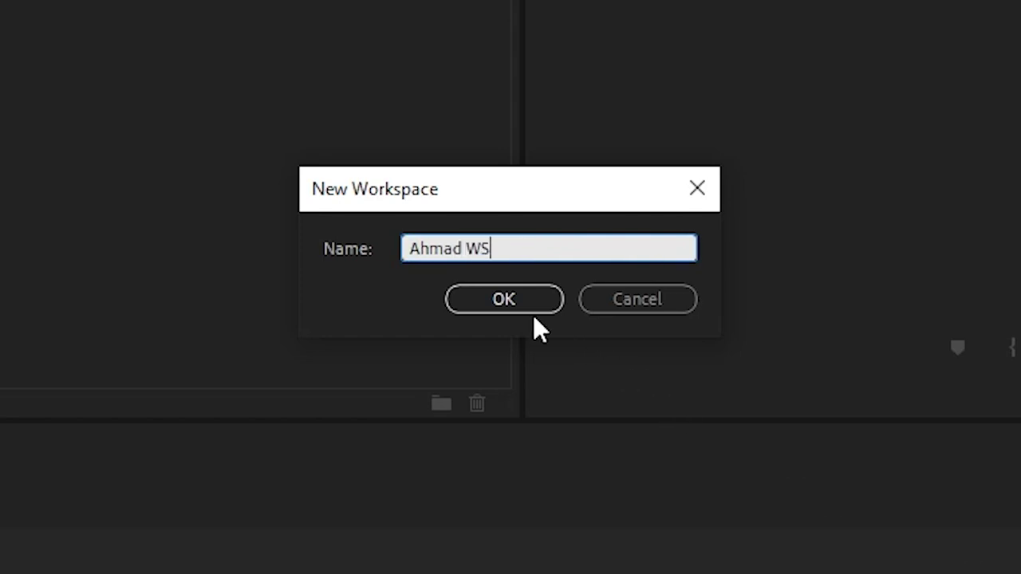
{"action": "left_click", "coordinate": [533, 311]}
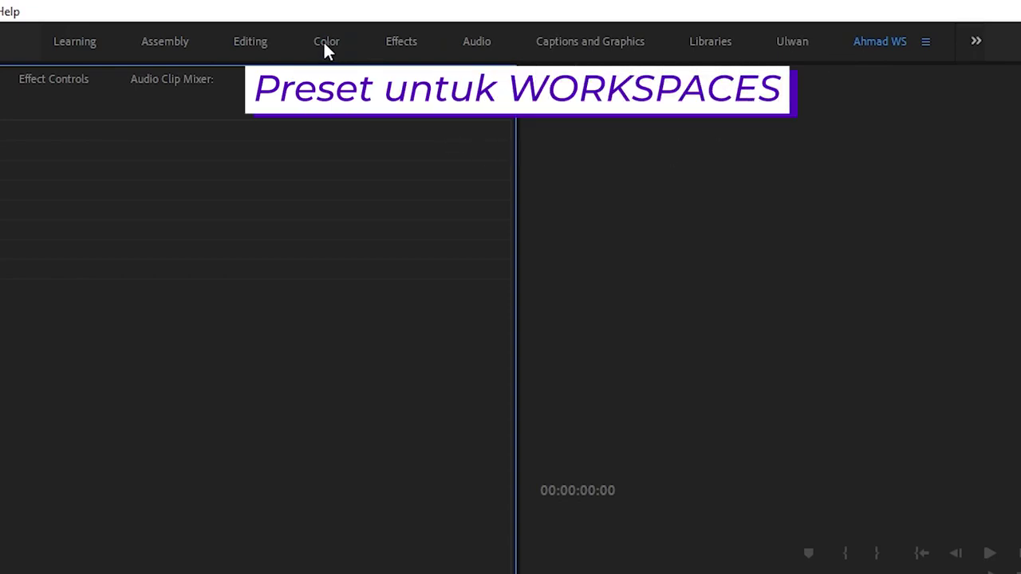
- Try the Color workspace, then return to the custom workspace with the Project panel in front
{"action": "left_click", "coordinate": [410, 34]}
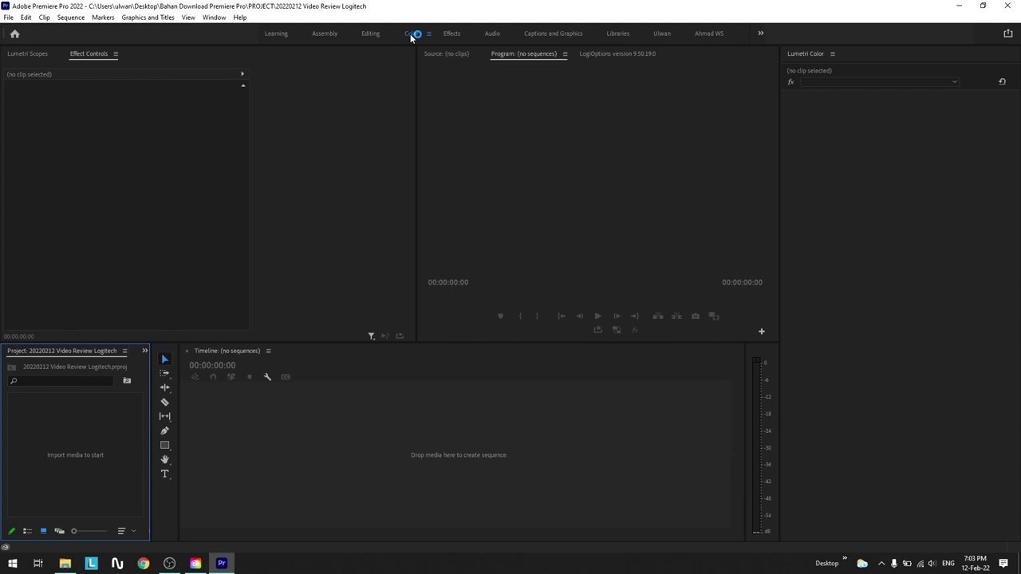
{"action": "left_click", "coordinate": [708, 35]}
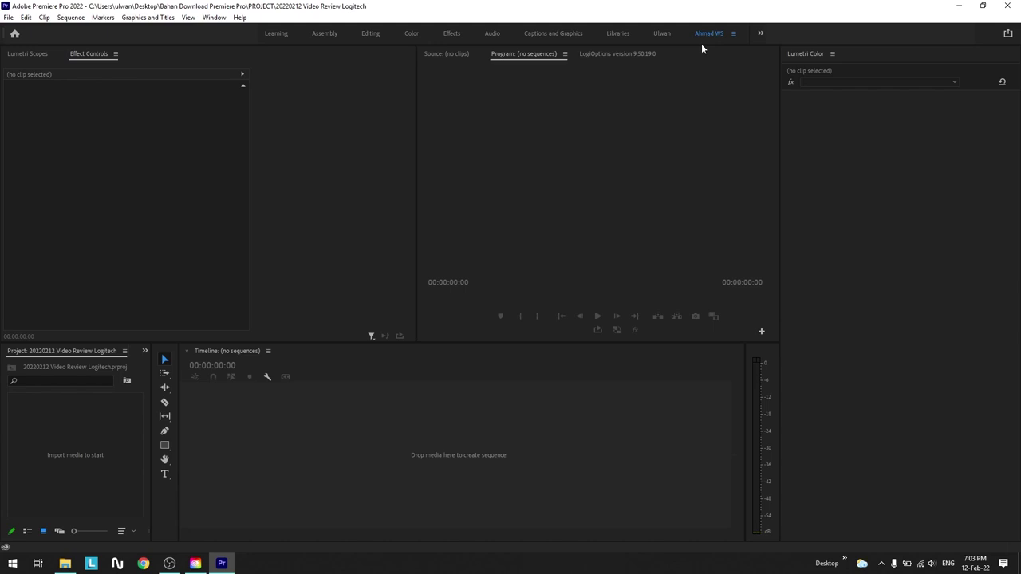
{"action": "left_click", "coordinate": [701, 44]}
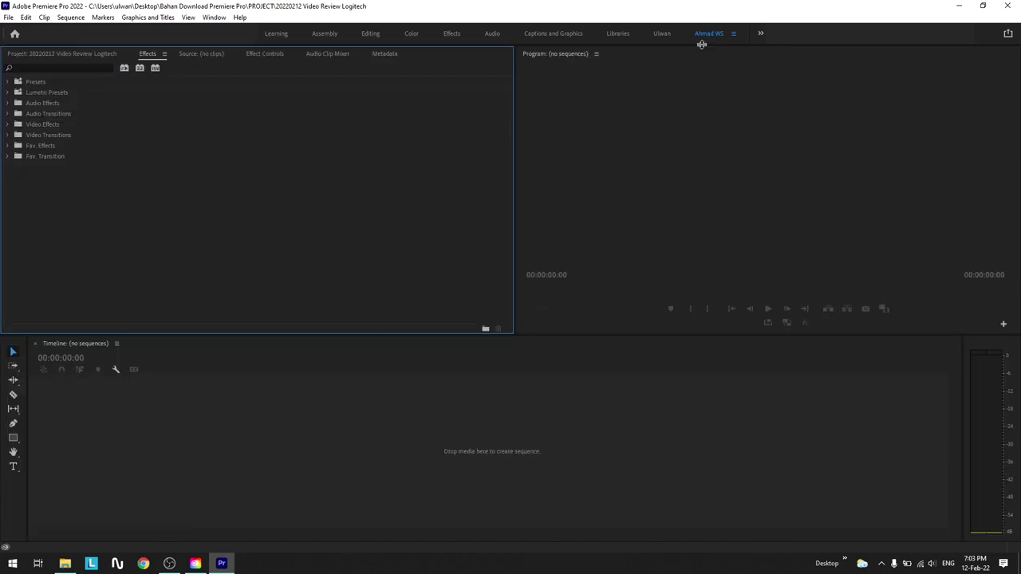
{"action": "left_click", "coordinate": [74, 56]}
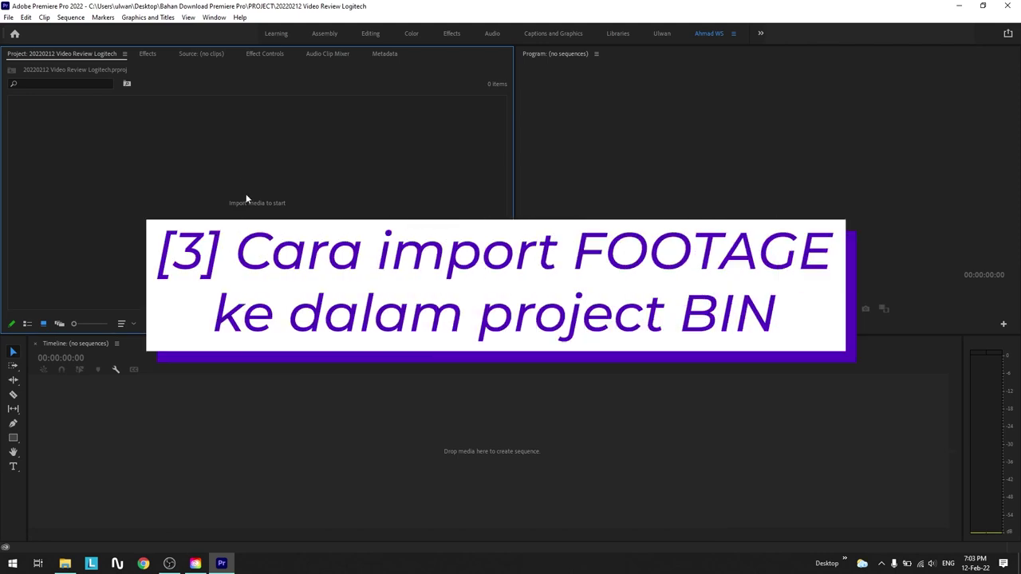
- Drag the two MP4 clips, logitech-logo, two screenshots and two music tracks from File Explorer into the Project panel
{"action": "left_click", "coordinate": [64, 563]}
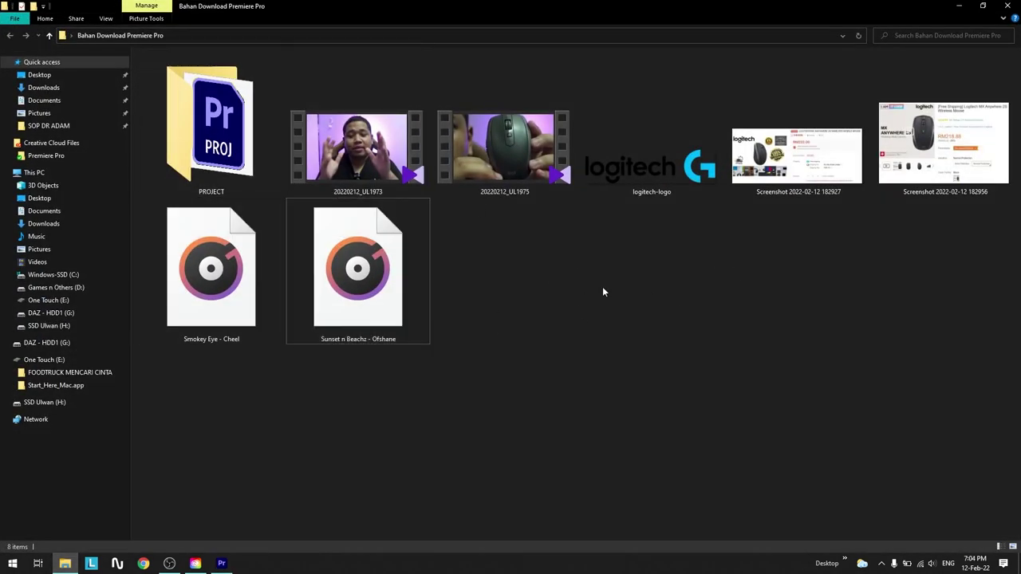
{"action": "key", "text": "super+Right"}
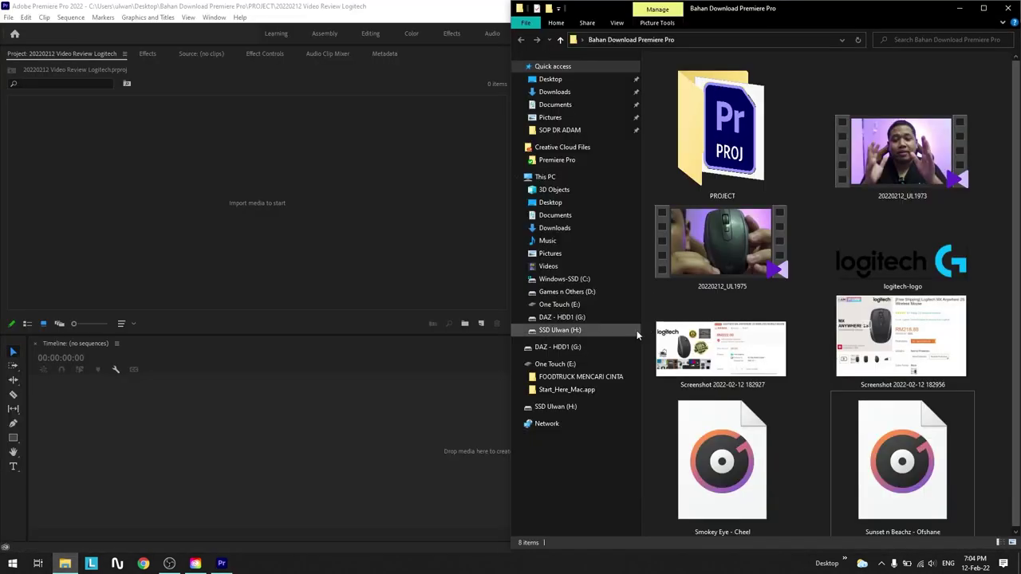
{"action": "left_click", "coordinate": [916, 158]}
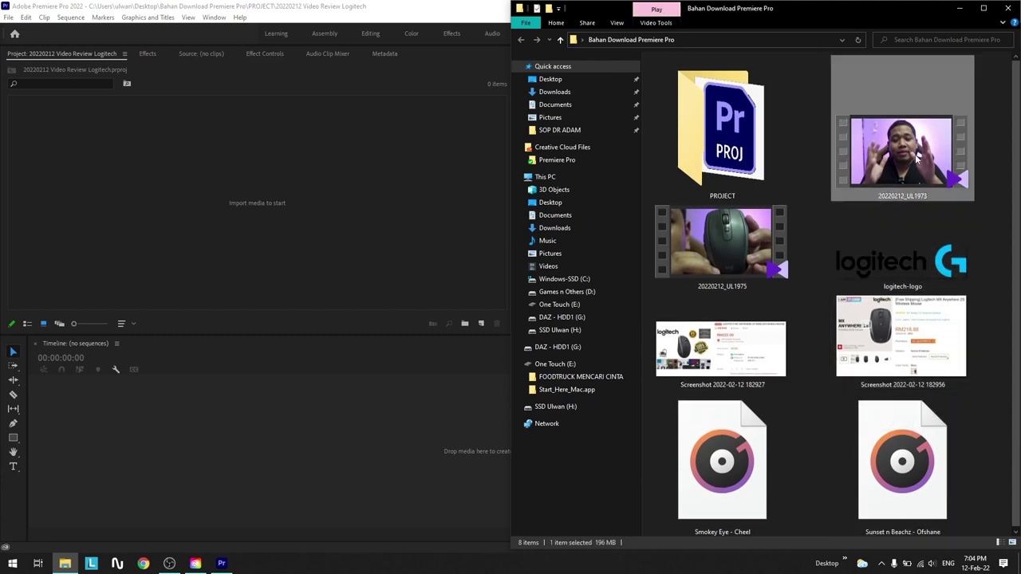
{"action": "left_click", "coordinate": [741, 241], "text": "shift"}
{"action": "left_click", "coordinate": [856, 243], "text": "shift"}
{"action": "left_click", "coordinate": [877, 343], "text": "shift"}
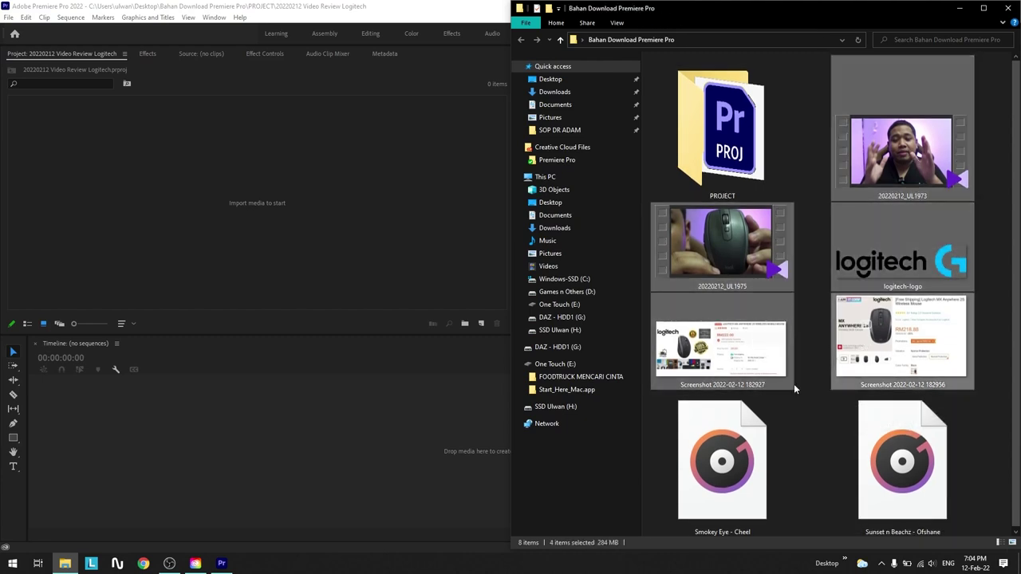
{"action": "left_click", "coordinate": [870, 451], "text": "shift"}
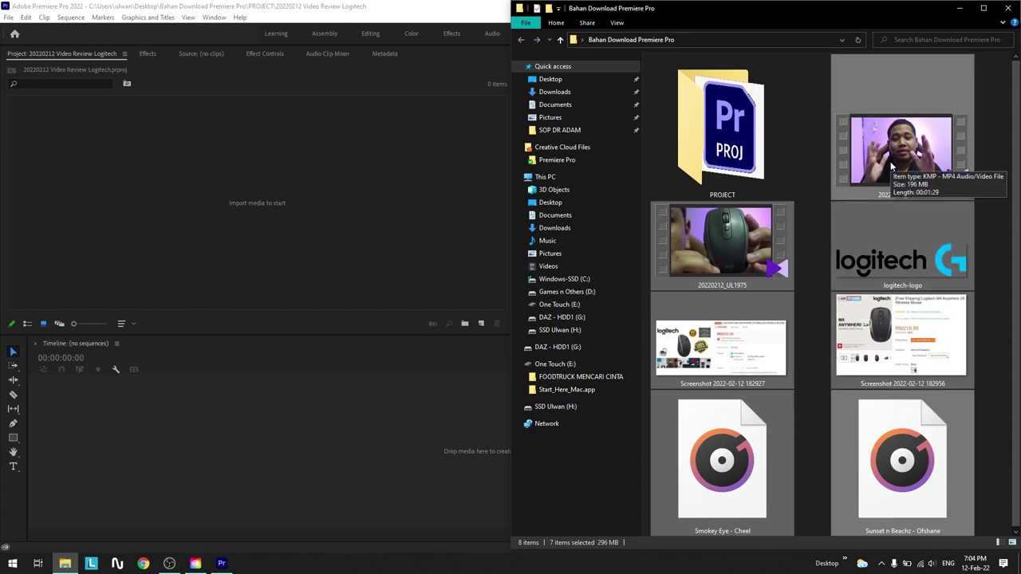
{"action": "mouse_move", "coordinate": [892, 166]}
{"action": "left_mouse_down"}
{"action": "mouse_move", "coordinate": [294, 192]}
{"action": "mouse_move", "coordinate": [333, 345]}
{"action": "mouse_move", "coordinate": [338, 445]}
{"action": "left_mouse_up"}
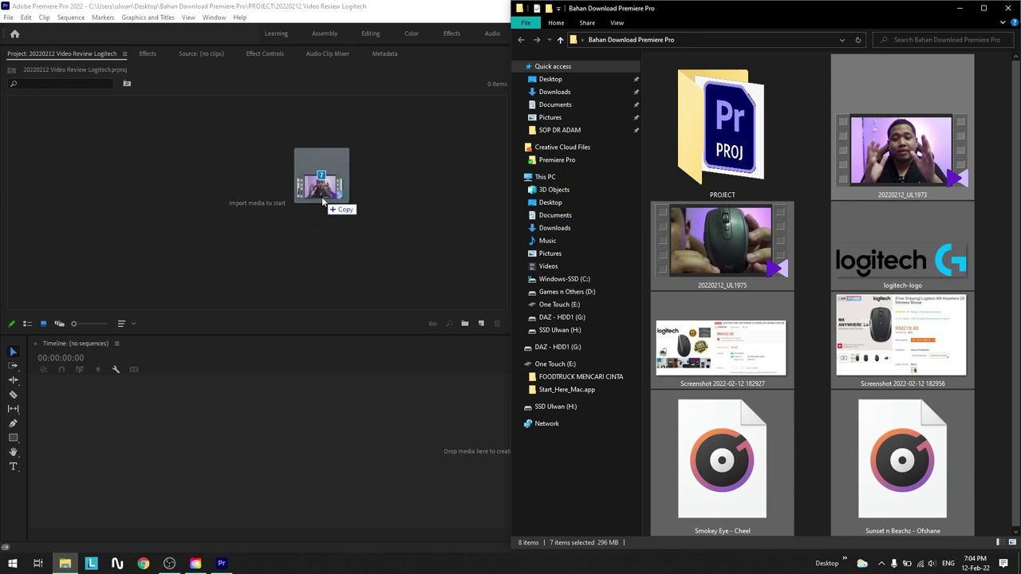
{"action": "left_click_drag", "start_coordinate": [339, 448], "coordinate": [336, 212]}
{"action": "left_click", "coordinate": [343, 244]}
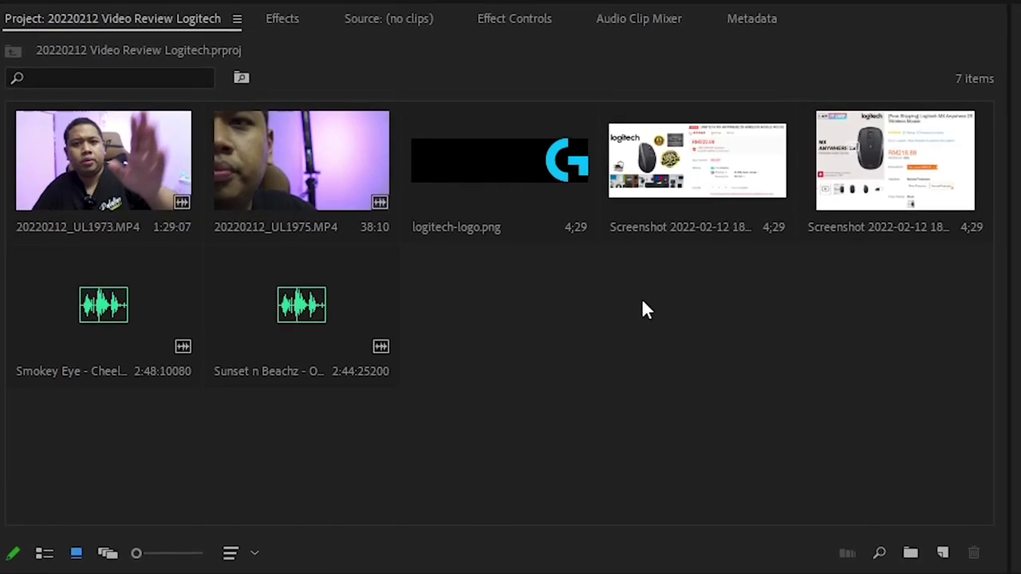
- Create a new bin in the Project panel named MEDIA
{"action": "right_click", "coordinate": [687, 299]}
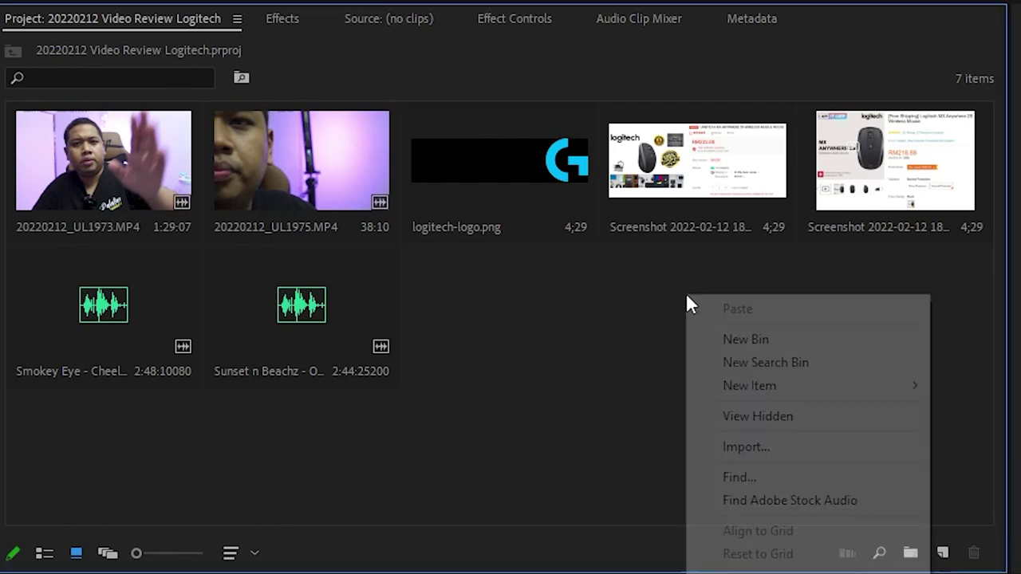
{"action": "left_click", "coordinate": [796, 336]}
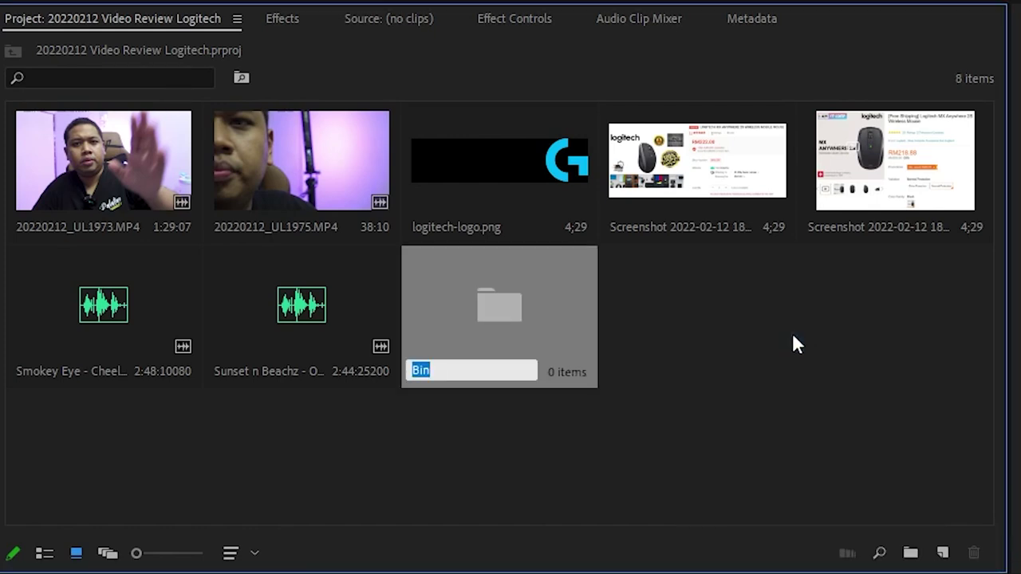
{"action": "type", "text": "ME"}
{"action": "type", "text": "DIA"}
{"action": "left_click", "coordinate": [847, 369]}
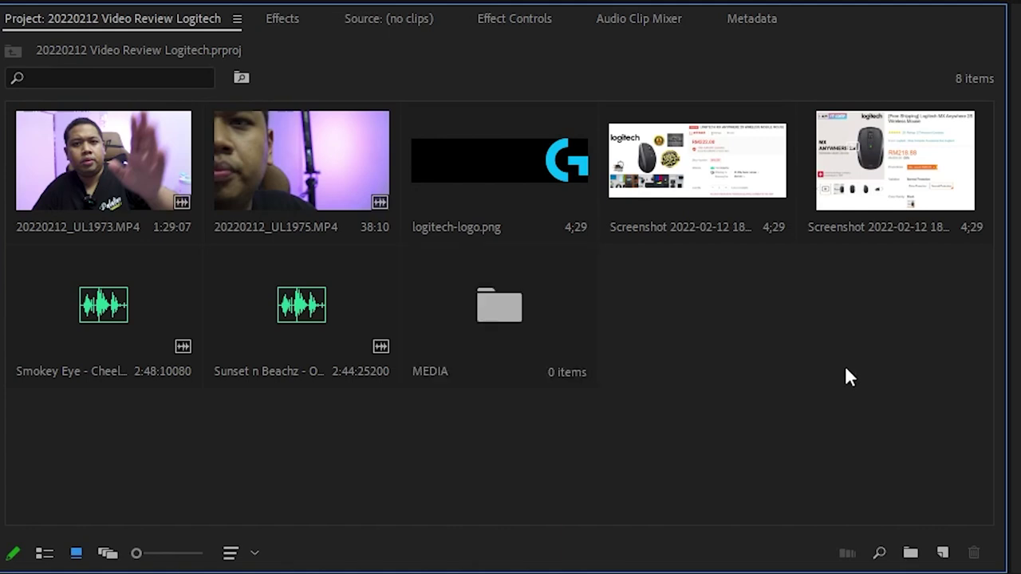
{"action": "left_click", "coordinate": [438, 371]}
{"action": "left_click", "coordinate": [438, 371]}
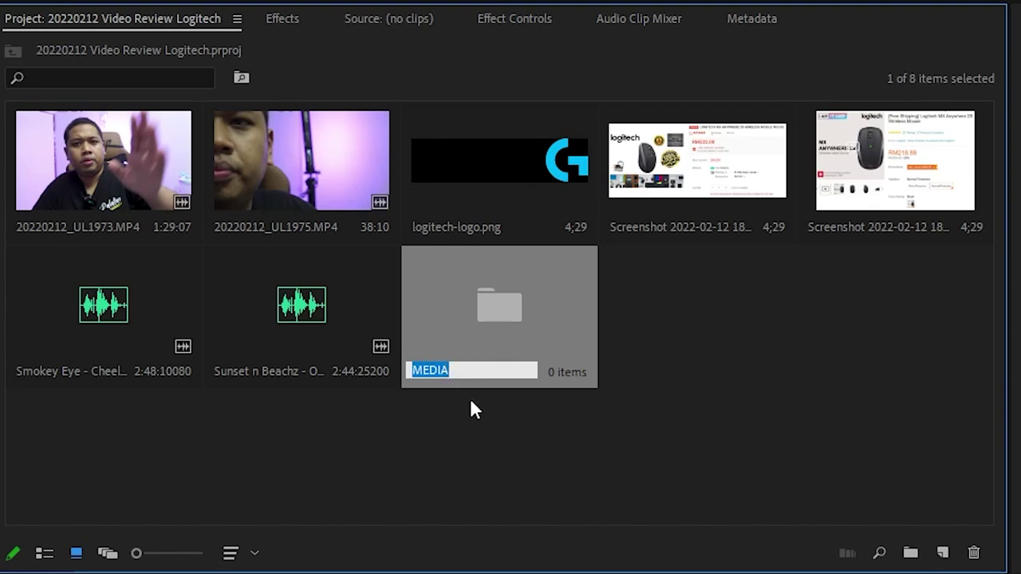
{"action": "left_click", "coordinate": [472, 423]}
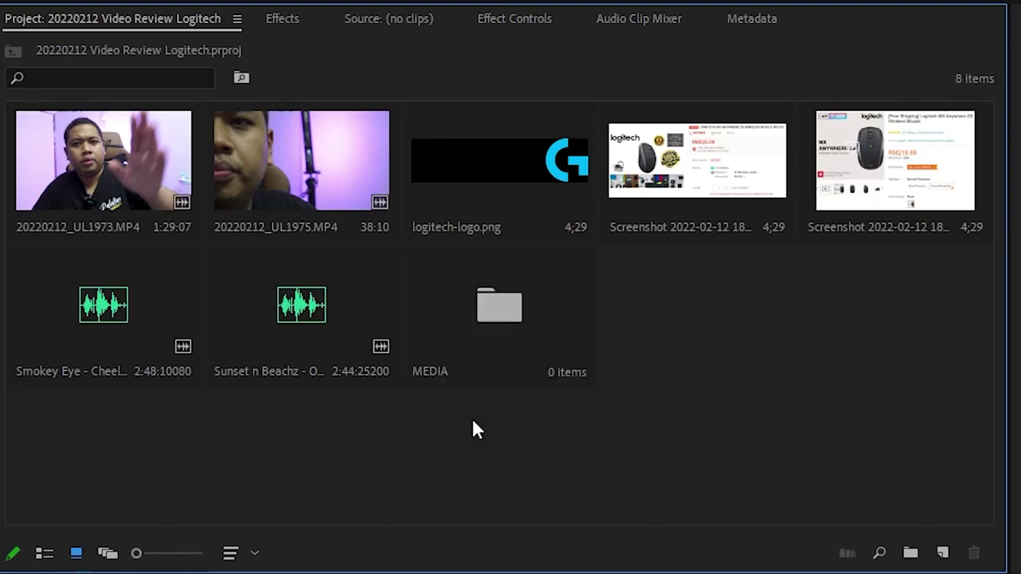
- Move both MP4 clips, logitech-logo.png, two screenshots and two music tracks into MEDIA, then open it
{"action": "left_click", "coordinate": [89, 163]}
{"action": "left_click", "coordinate": [288, 163], "text": "ctrl"}
{"action": "left_click", "coordinate": [503, 166], "text": "ctrl"}
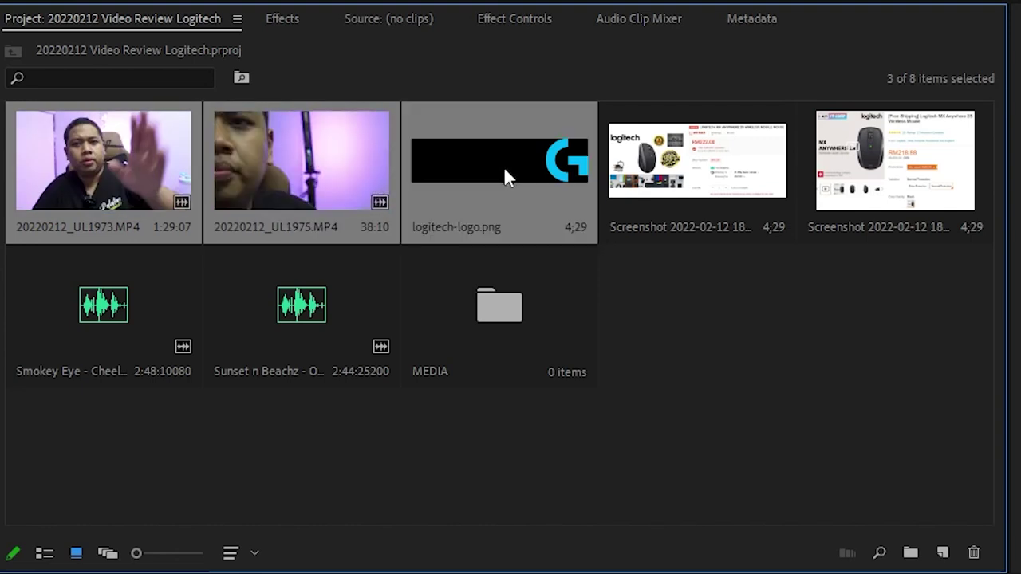
{"action": "left_click", "coordinate": [687, 182], "text": "ctrl"}
{"action": "left_click", "coordinate": [850, 173], "text": "ctrl"}
{"action": "left_click", "coordinate": [231, 319], "text": "ctrl"}
{"action": "left_click", "coordinate": [159, 303], "text": "ctrl"}
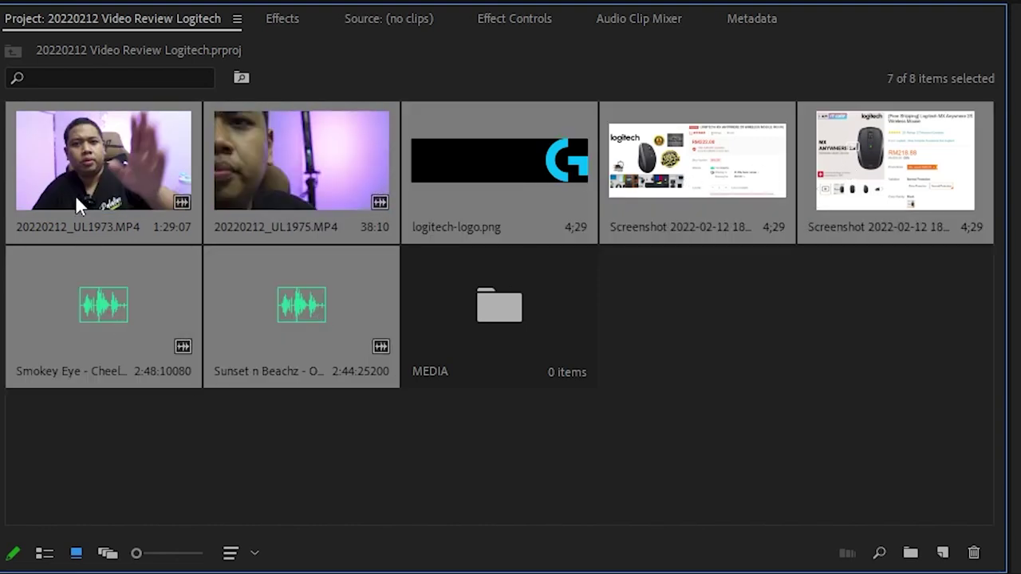
{"action": "left_click_drag", "start_coordinate": [182, 204], "coordinate": [487, 320]}
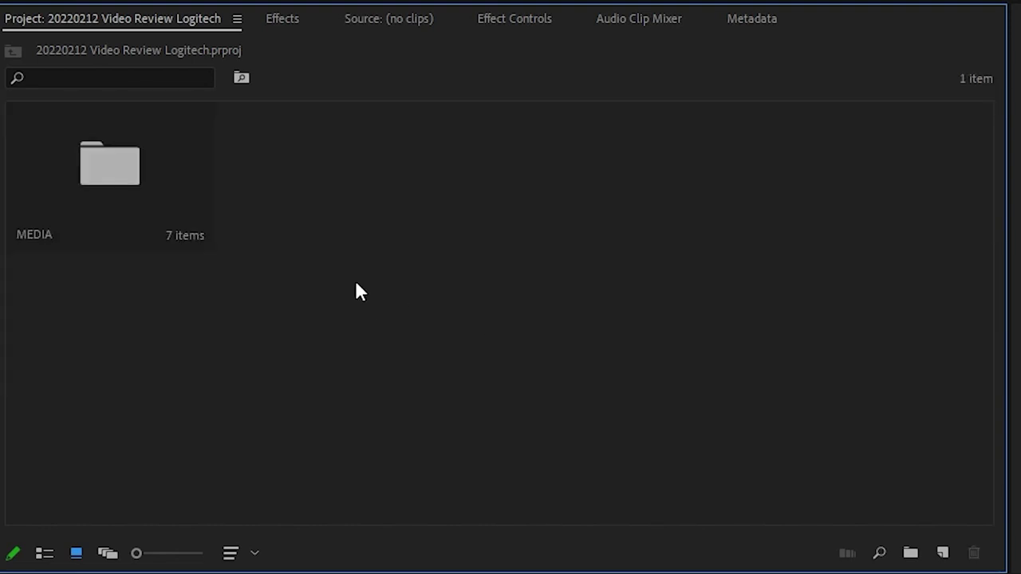
{"action": "double_click", "coordinate": [105, 178]}
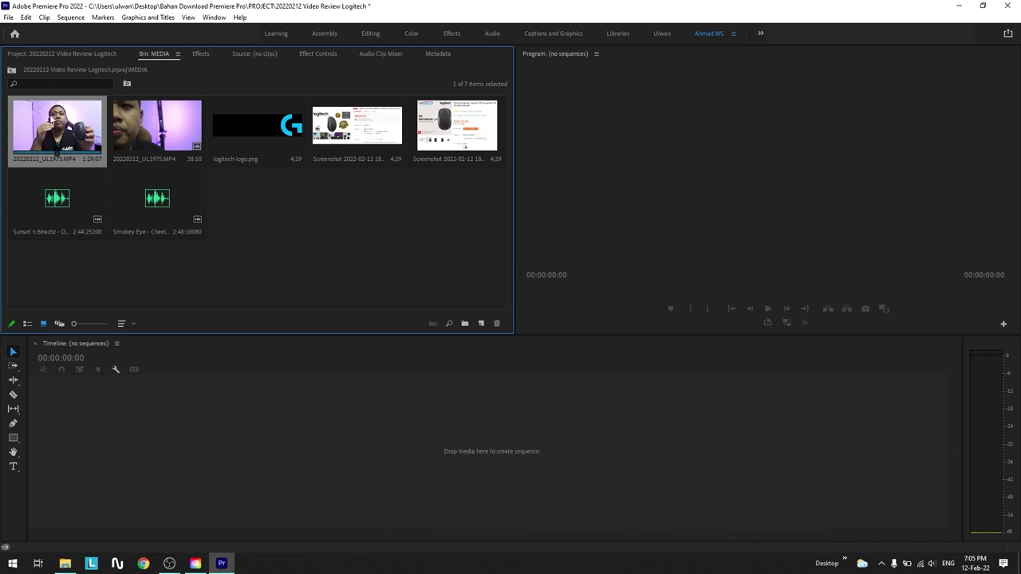
- Confirm in Properties that 20220212_UL1973.MP4 is 1920 x 1080 at 25.00 fps, then return to the project root
{"action": "right_click", "coordinate": [63, 120]}
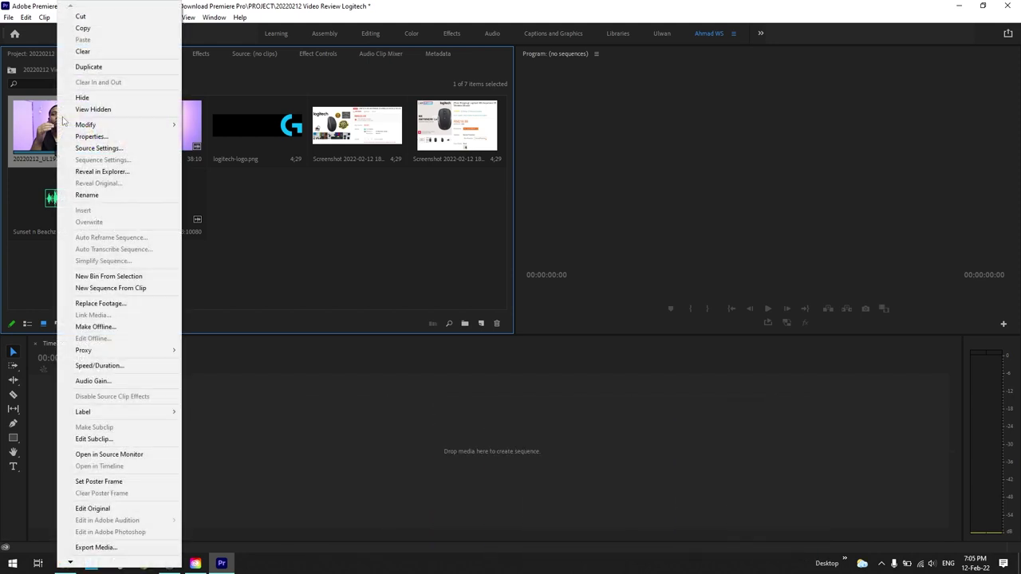
{"action": "left_click", "coordinate": [136, 137]}
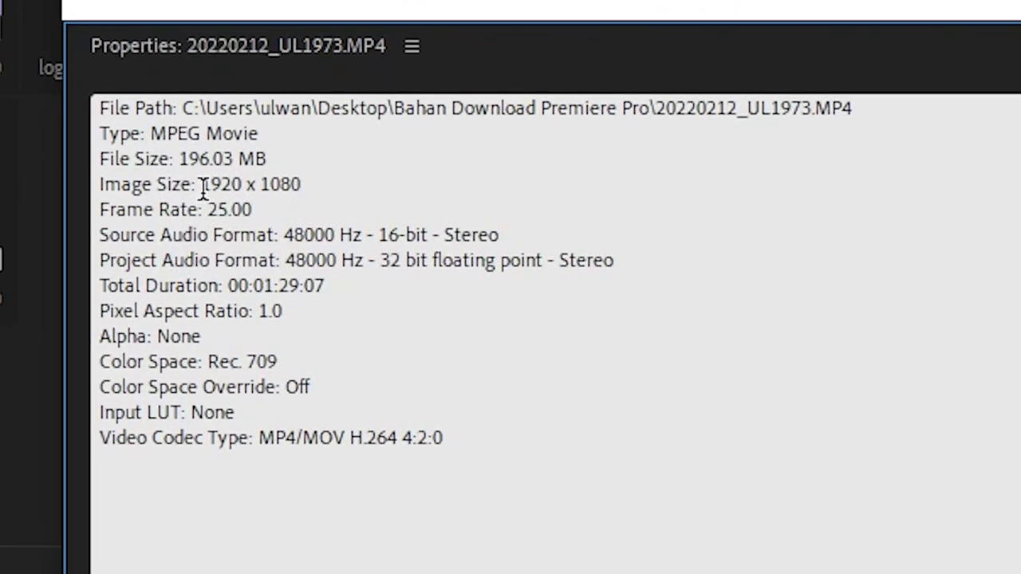
{"action": "left_click_drag", "start_coordinate": [203, 185], "coordinate": [334, 184]}
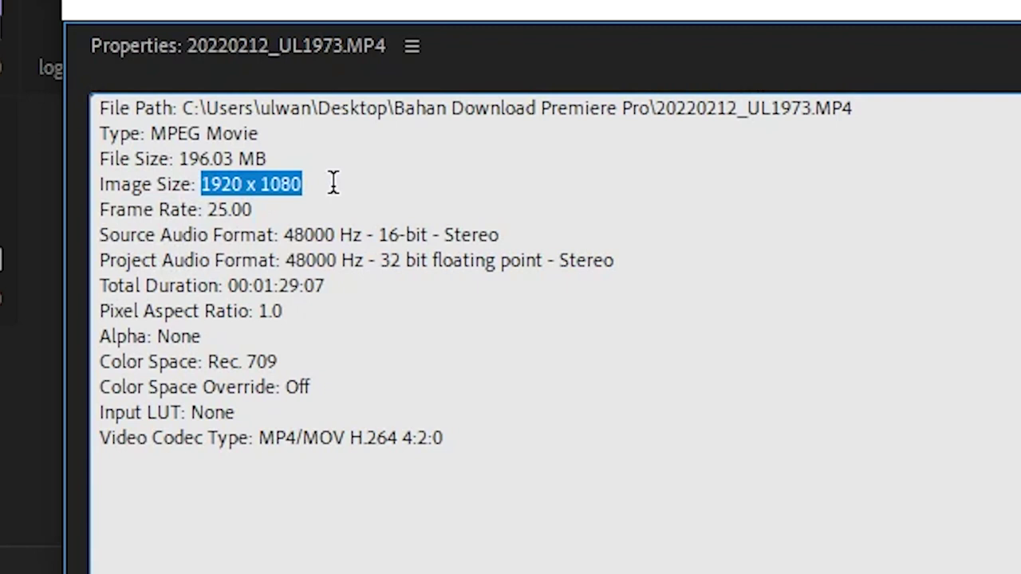
{"action": "left_click_drag", "start_coordinate": [308, 211], "coordinate": [207, 209]}
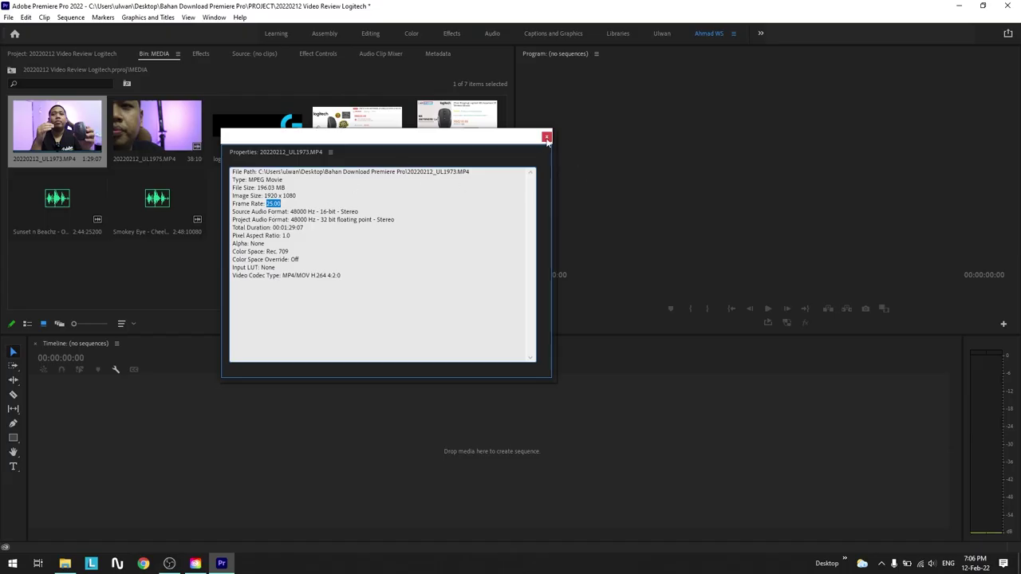
{"action": "left_click", "coordinate": [546, 136]}
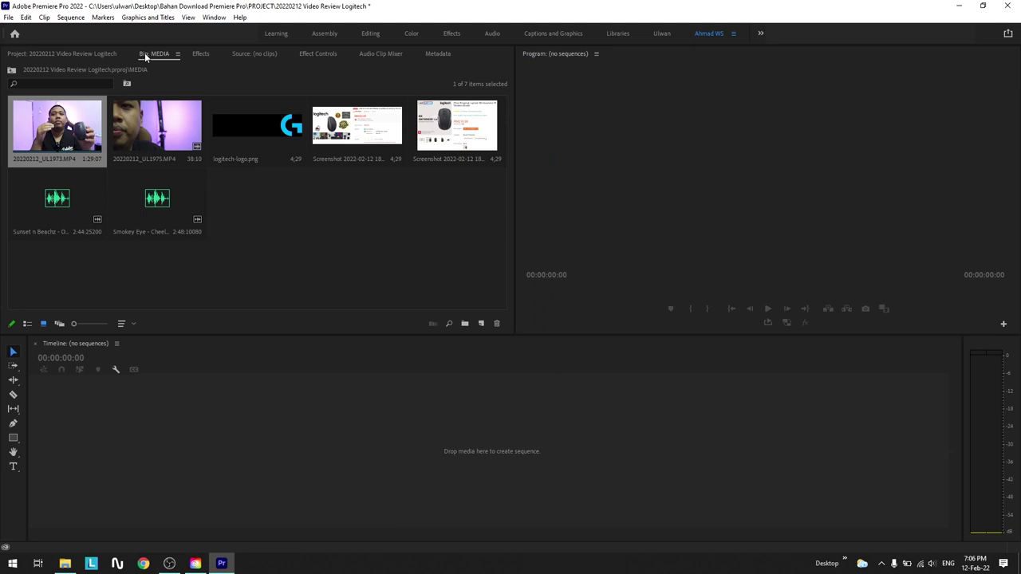
{"action": "left_click", "coordinate": [88, 53]}
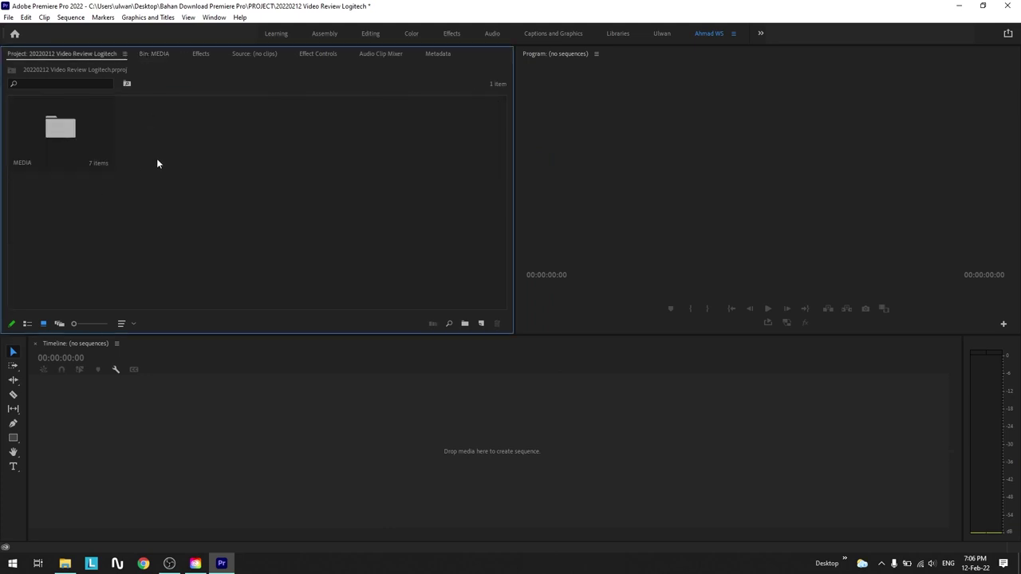
- Start a new sequence using the ARRI 1080p 25 preset
{"action": "right_click", "coordinate": [193, 133]}
{"action": "mouse_move", "coordinate": [269, 180]}
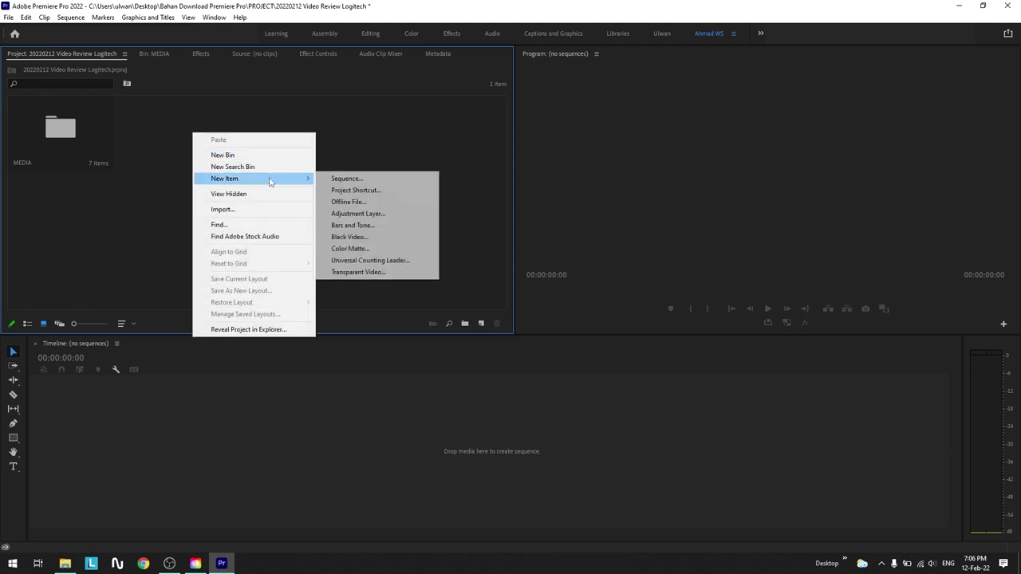
{"action": "left_click", "coordinate": [335, 179]}
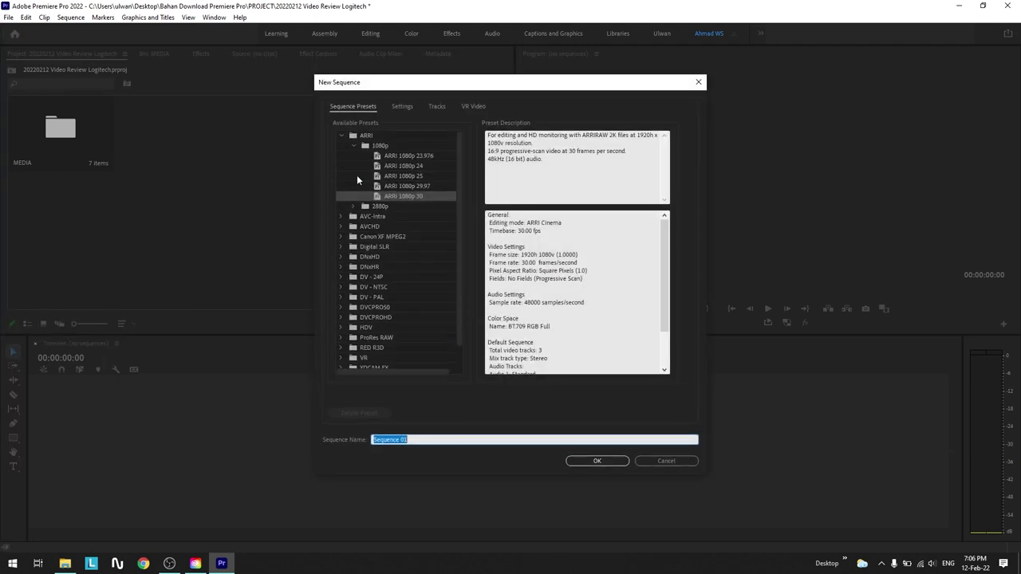
{"action": "left_click", "coordinate": [379, 185]}
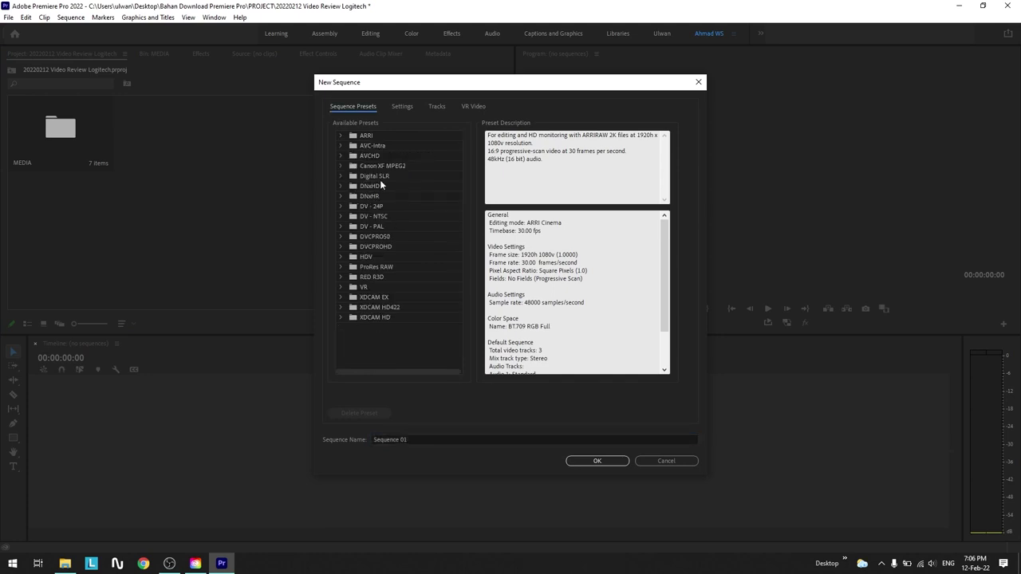
{"action": "left_click", "coordinate": [341, 135]}
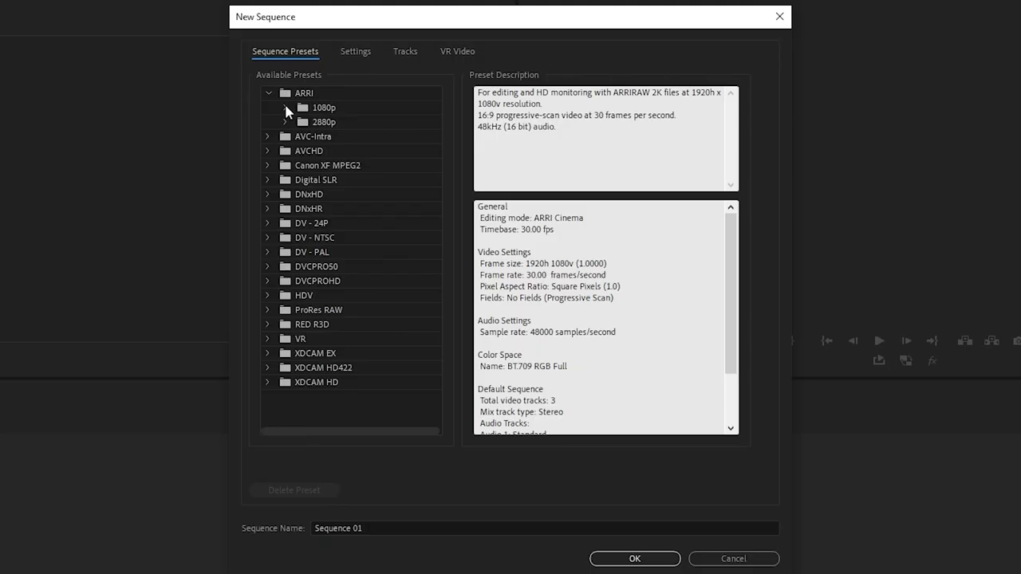
{"action": "left_click", "coordinate": [285, 108]}
{"action": "left_click", "coordinate": [338, 152]}
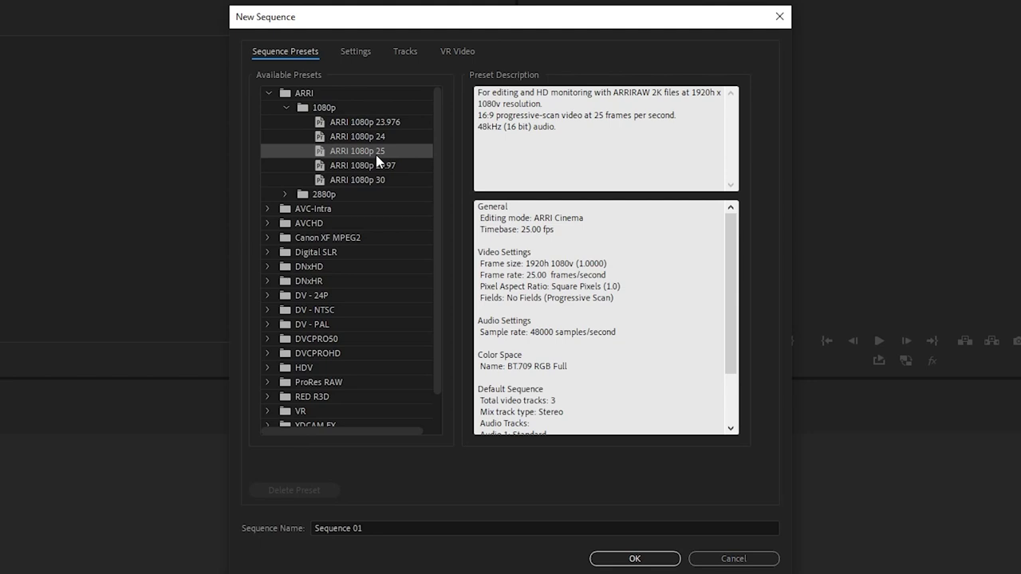
{"action": "left_click", "coordinate": [381, 165]}
{"action": "left_click", "coordinate": [383, 154]}
- Name the sequence 'Review Full Logitech' and create it
{"action": "left_click", "coordinate": [378, 527]}
{"action": "double_click", "coordinate": [378, 527]}
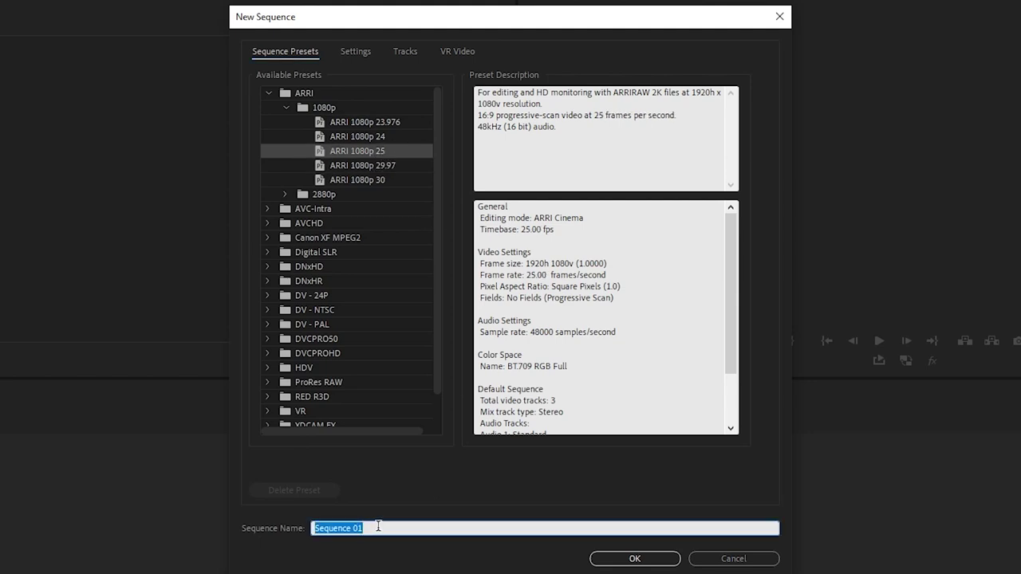
{"action": "type", "text": "Revi"}
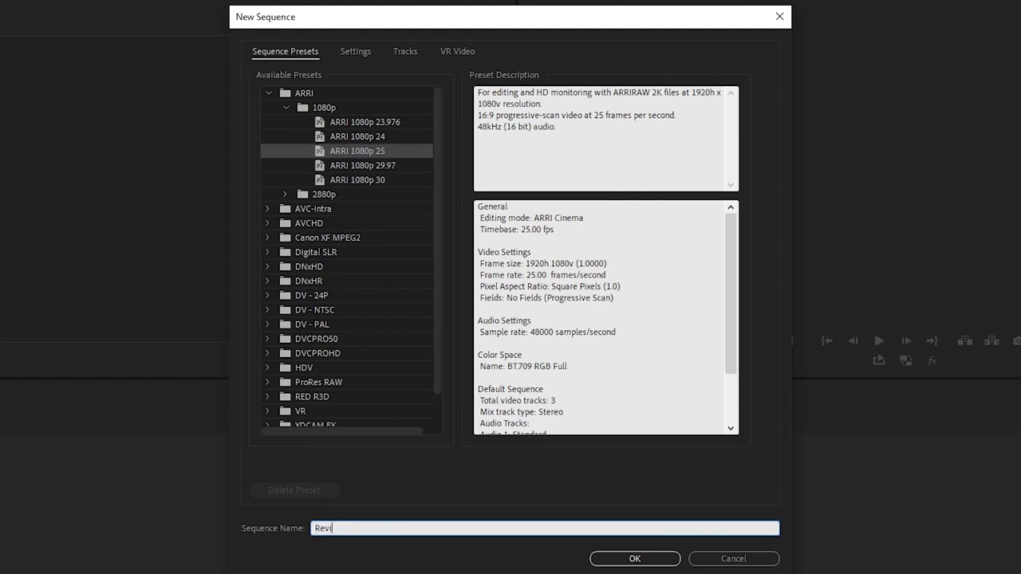
{"action": "type", "text": "ew Full Lo"}
{"action": "type", "text": "gitech"}
{"action": "left_click", "coordinate": [635, 560]}
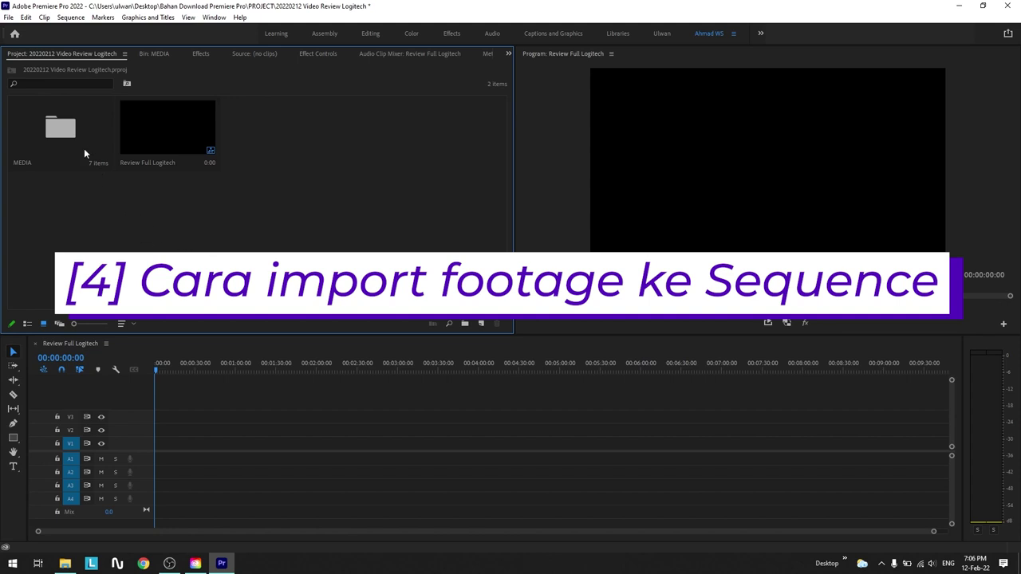
- Place 20220212_UL1973.MP4 from the MEDIA bin at the start of V1/A1, then preview it
{"action": "double_click", "coordinate": [57, 138]}
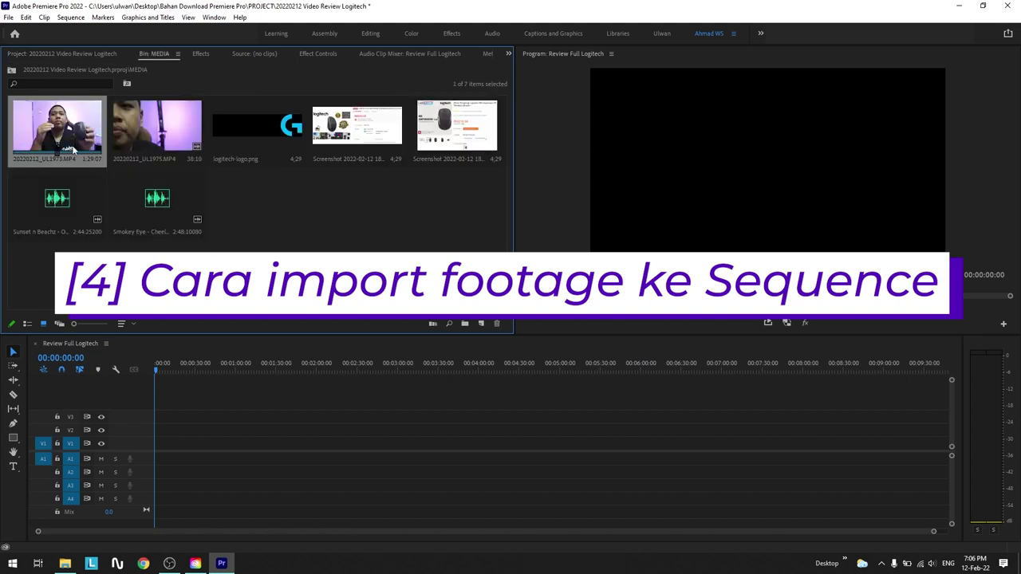
{"action": "left_click", "coordinate": [302, 237]}
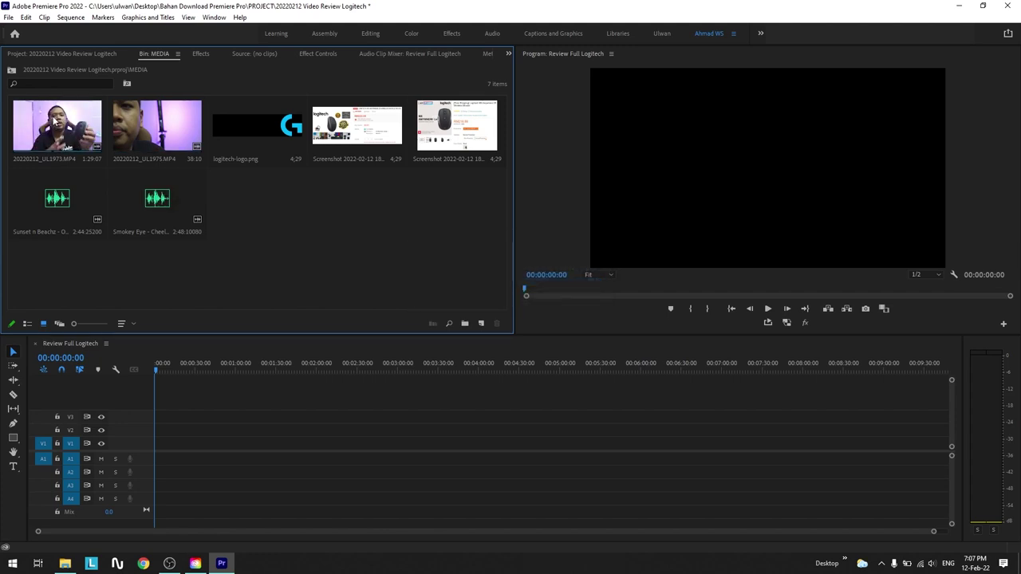
{"action": "left_click", "coordinate": [62, 122]}
{"action": "mouse_move", "coordinate": [63, 121]}
{"action": "left_mouse_down"}
{"action": "mouse_move", "coordinate": [257, 428]}
{"action": "mouse_move", "coordinate": [199, 424]}
{"action": "left_mouse_up"}
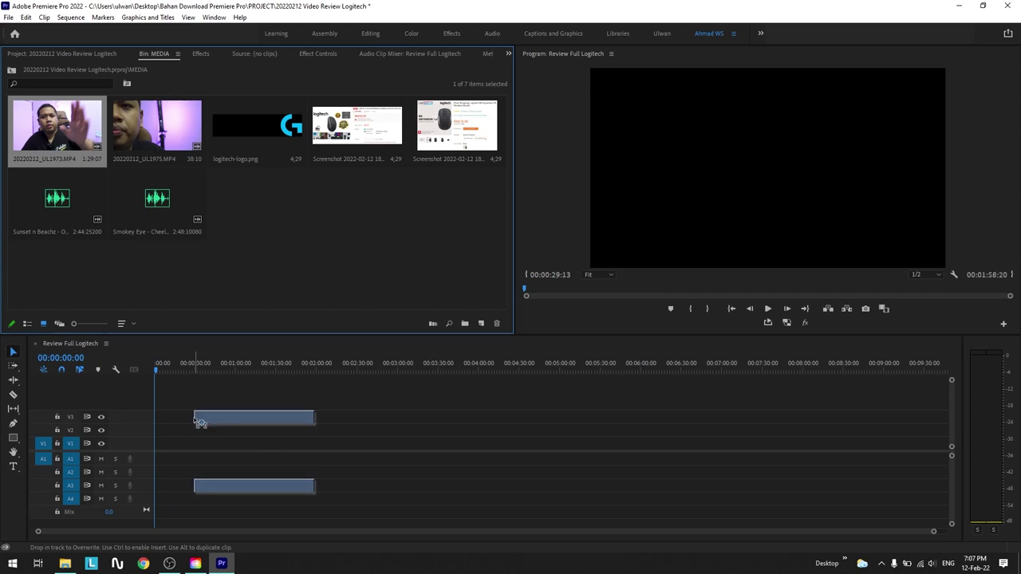
{"action": "mouse_move", "coordinate": [199, 423]}
{"action": "left_mouse_down"}
{"action": "mouse_move", "coordinate": [158, 448]}
{"action": "mouse_move", "coordinate": [188, 444]}
{"action": "mouse_move", "coordinate": [155, 443]}
{"action": "left_mouse_up"}
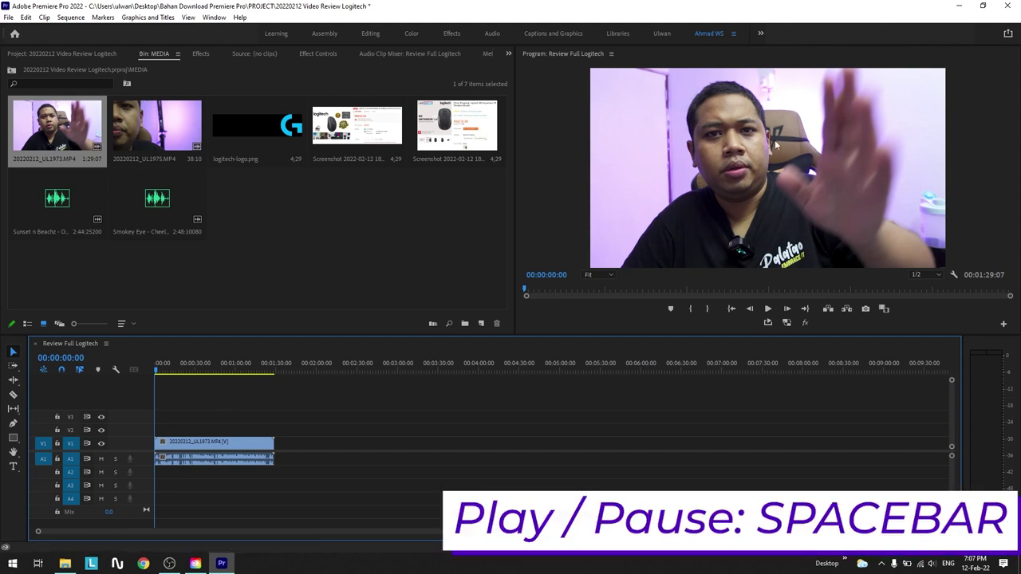
{"action": "left_click", "coordinate": [769, 307]}
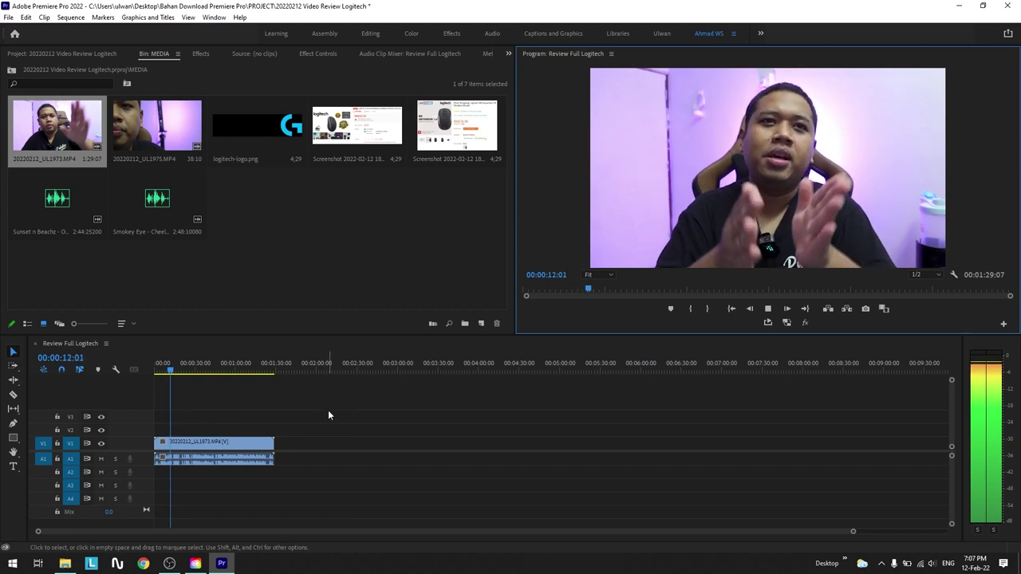
{"action": "key", "text": "space"}
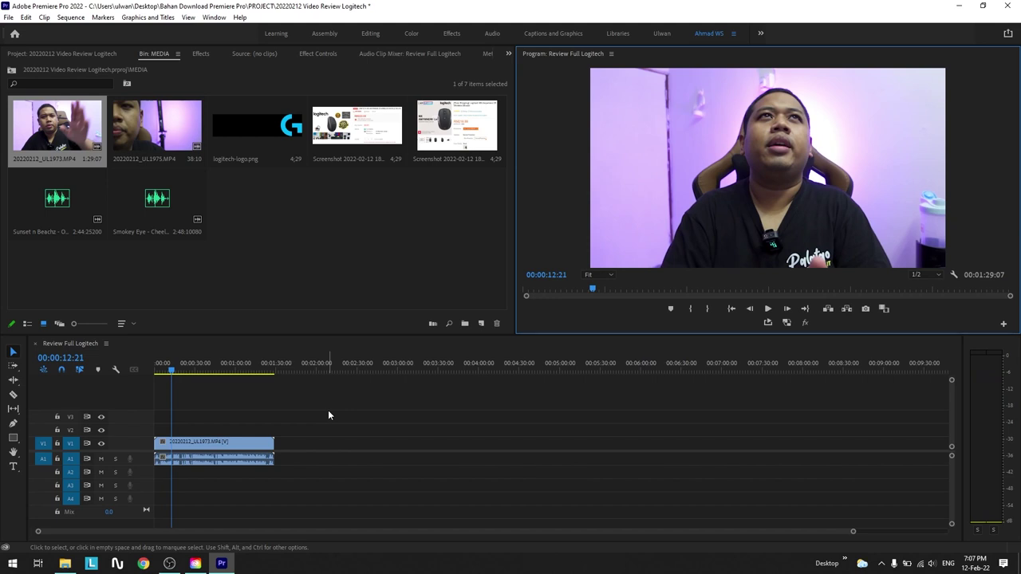
- Zoom the timeline with - and = until 20220212_UL1973.MP4 spans most of the panel
{"action": "left_click", "coordinate": [223, 371]}
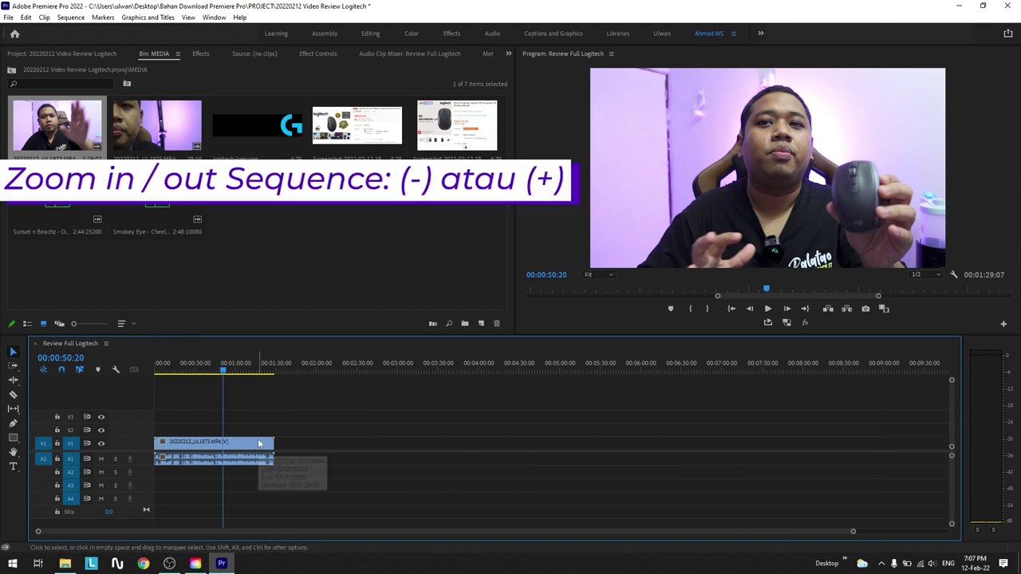
{"action": "key", "text": "equal"}
{"action": "key", "text": "equal"}
{"action": "key", "text": "equal"}
{"action": "key", "text": "minus"}
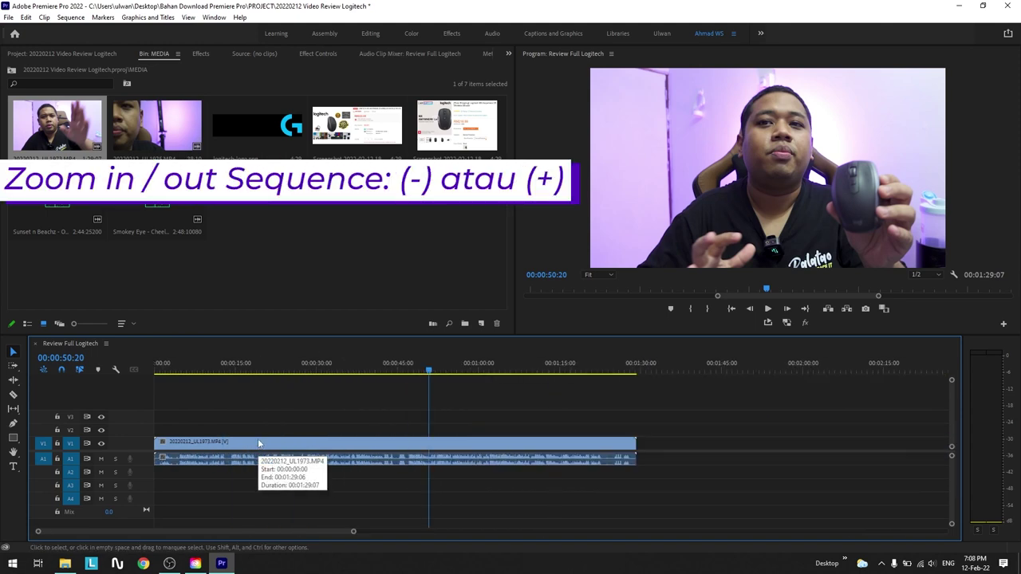
{"action": "key", "text": "minus"}
{"action": "key", "text": "minus"}
{"action": "key", "text": "equal"}
{"action": "key", "text": "equal"}
{"action": "key", "text": "equal"}
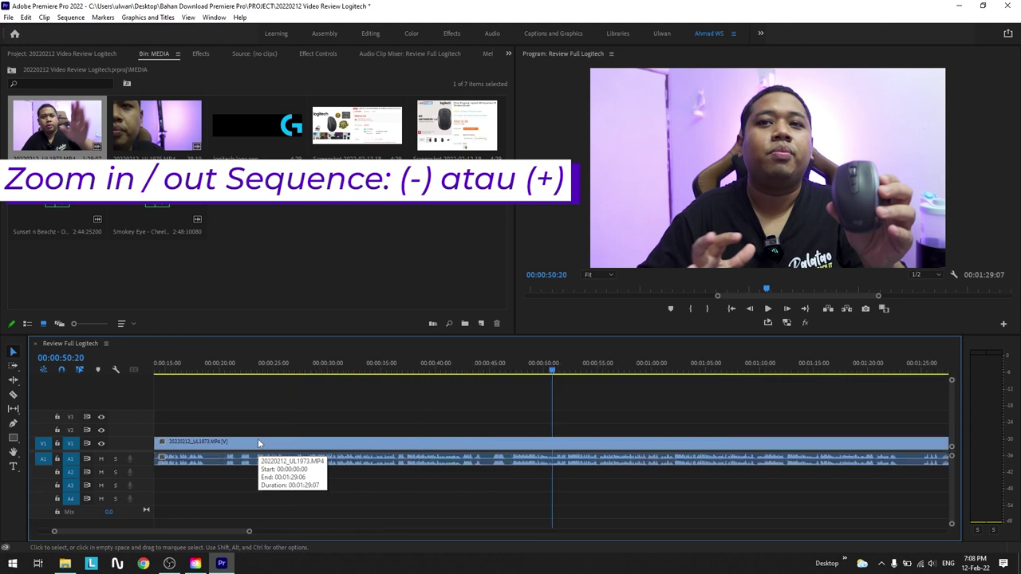
{"action": "key", "text": "minus"}
{"action": "key", "text": "minus"}
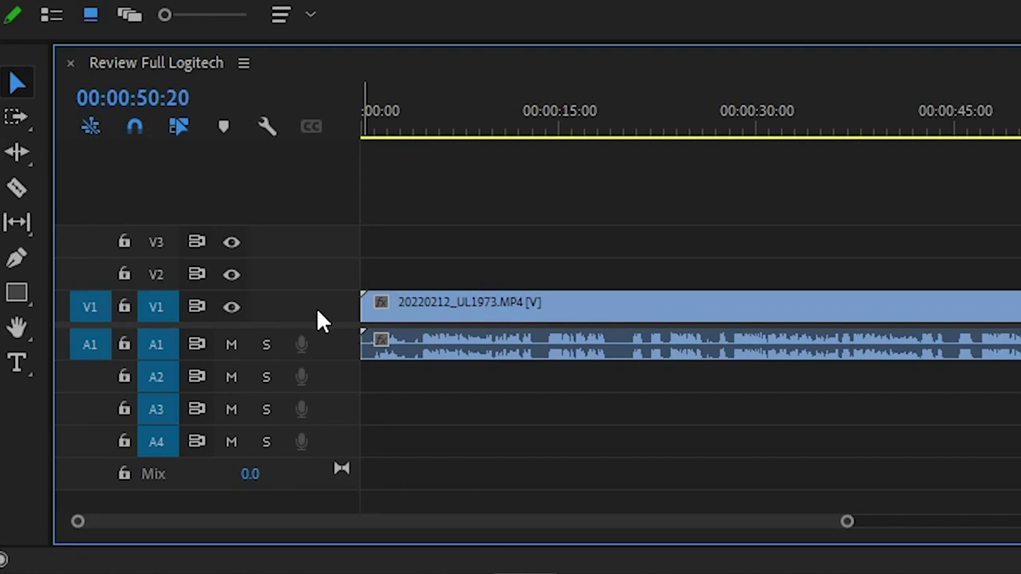
- Enlarge the Video 1 and Audio 1 tracks to show the clip thumbnail and stereo waveform
{"action": "double_click", "coordinate": [317, 313]}
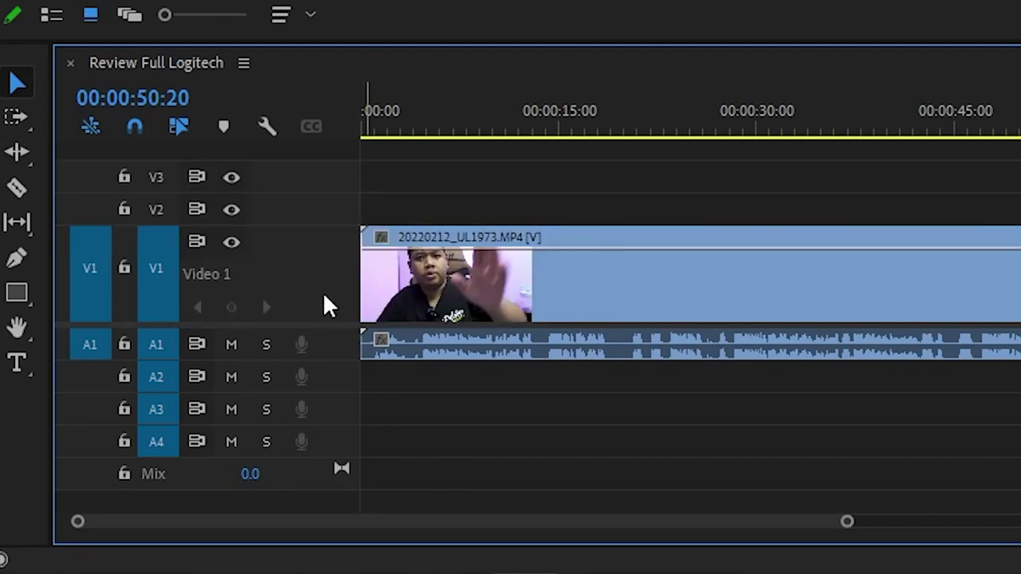
{"action": "double_click", "coordinate": [325, 290]}
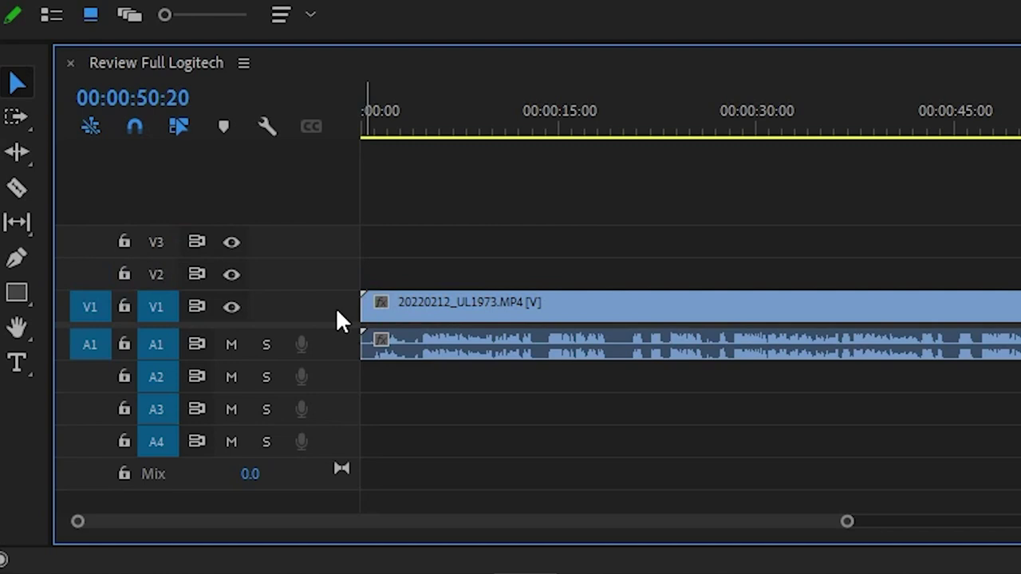
{"action": "double_click", "coordinate": [330, 310]}
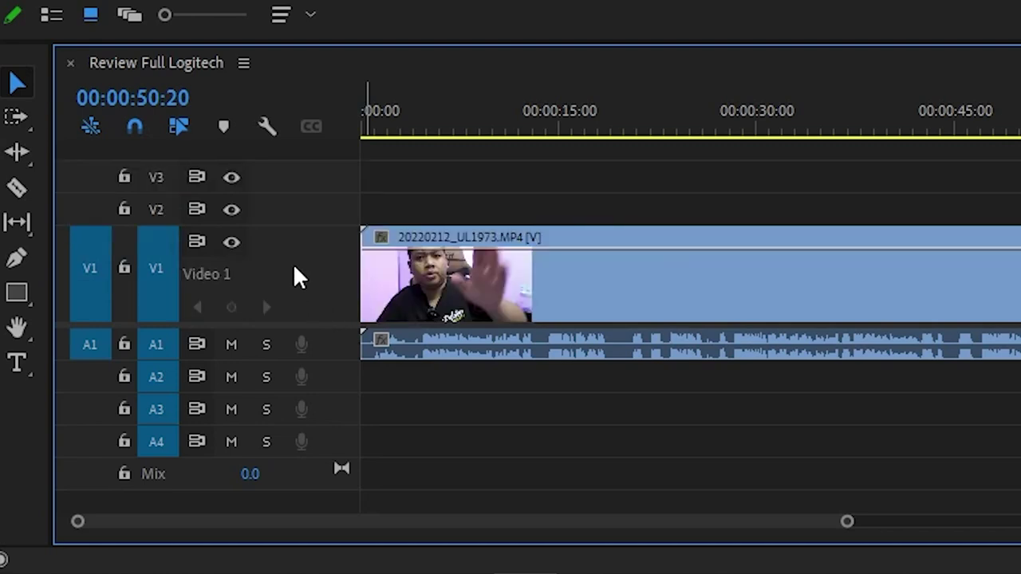
{"action": "double_click", "coordinate": [330, 343]}
{"action": "mouse_move", "coordinate": [823, 132]}
{"action": "left_mouse_down"}
{"action": "mouse_move", "coordinate": [755, 131]}
{"action": "mouse_move", "coordinate": [781, 131]}
{"action": "left_mouse_up"}
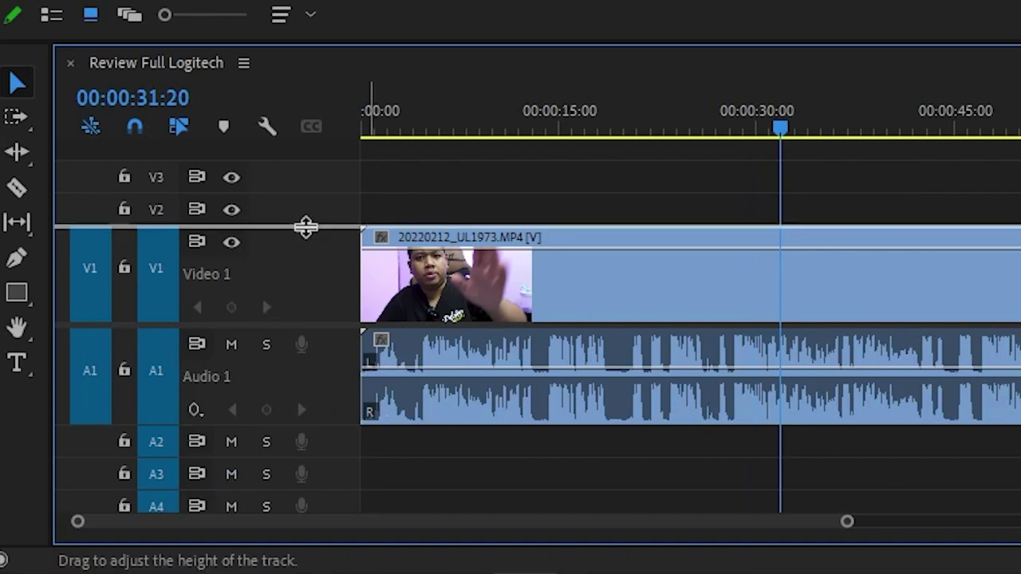
{"action": "mouse_move", "coordinate": [306, 228]}
{"action": "left_mouse_down"}
{"action": "mouse_move", "coordinate": [310, 198]}
{"action": "mouse_move", "coordinate": [317, 250]}
{"action": "mouse_move", "coordinate": [319, 212]}
{"action": "left_mouse_up"}
{"action": "double_click", "coordinate": [314, 269]}
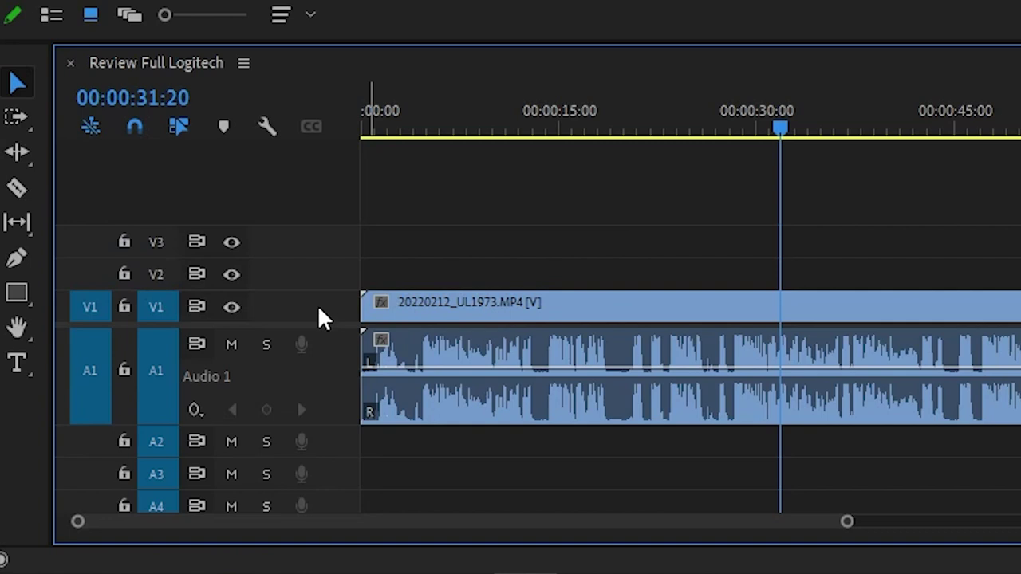
{"action": "double_click", "coordinate": [324, 317]}
- Scrub the playhead through the footage between about 11 and 16 seconds
{"action": "mouse_move", "coordinate": [453, 137]}
{"action": "left_mouse_down"}
{"action": "mouse_move", "coordinate": [432, 143]}
{"action": "mouse_move", "coordinate": [460, 154]}
{"action": "left_mouse_up"}
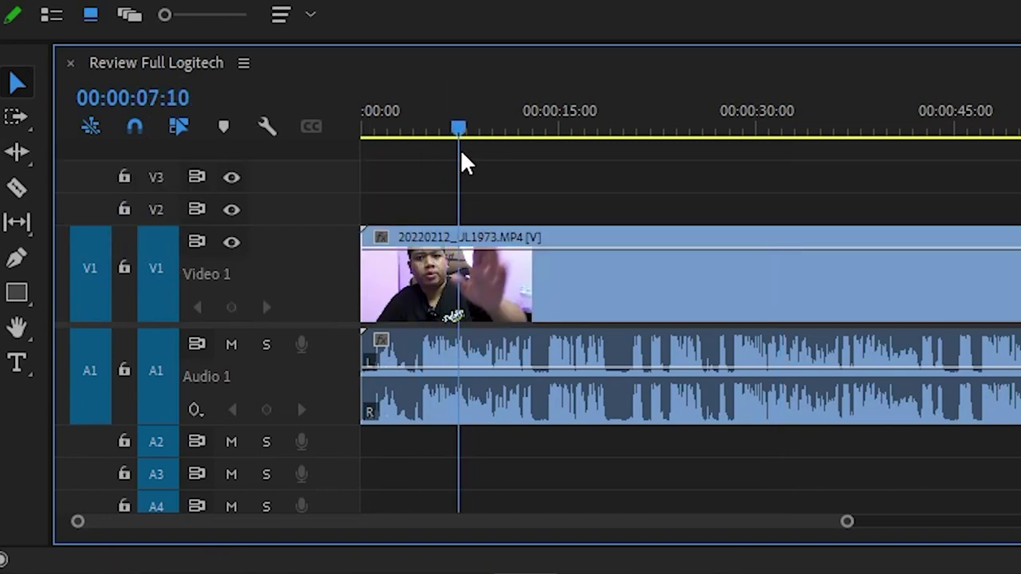
{"action": "left_click", "coordinate": [520, 128]}
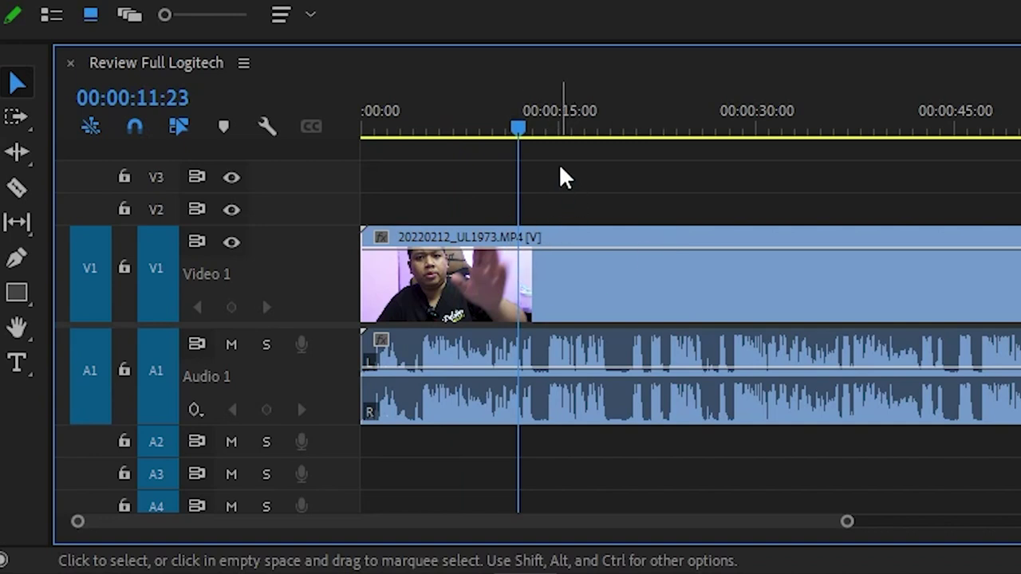
{"action": "left_click", "coordinate": [581, 129]}
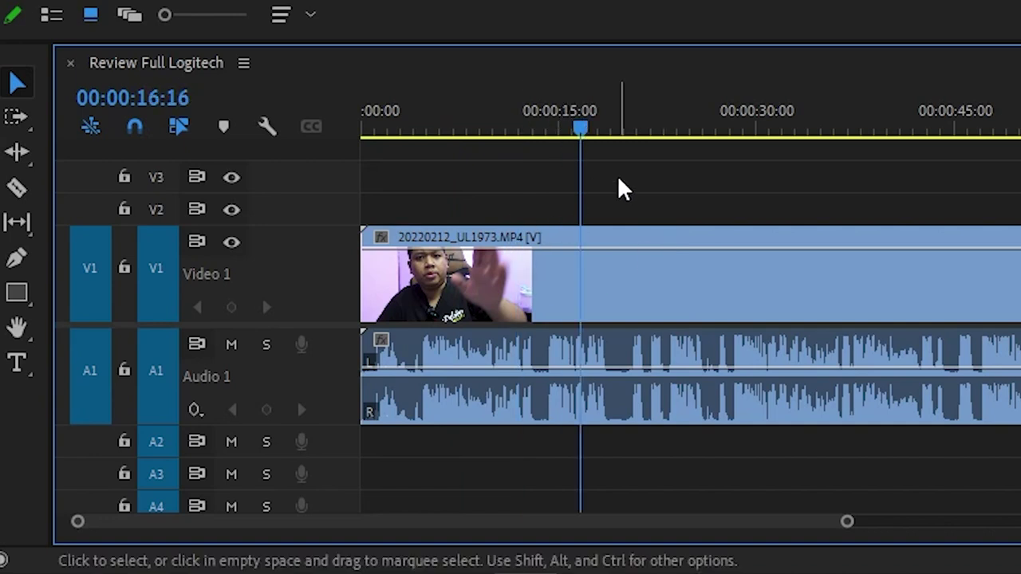
{"action": "left_click_drag", "start_coordinate": [611, 131], "coordinate": [558, 152]}
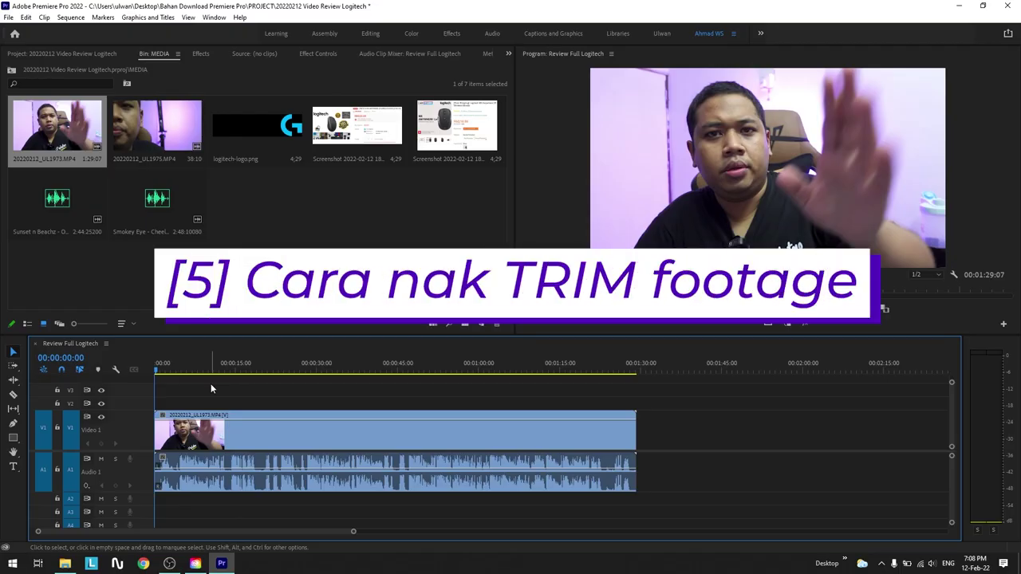
- Review the clip with playback and park the playhead at the 00:00:04:17 cut point
{"action": "key", "text": "="}
{"action": "key", "text": "="}
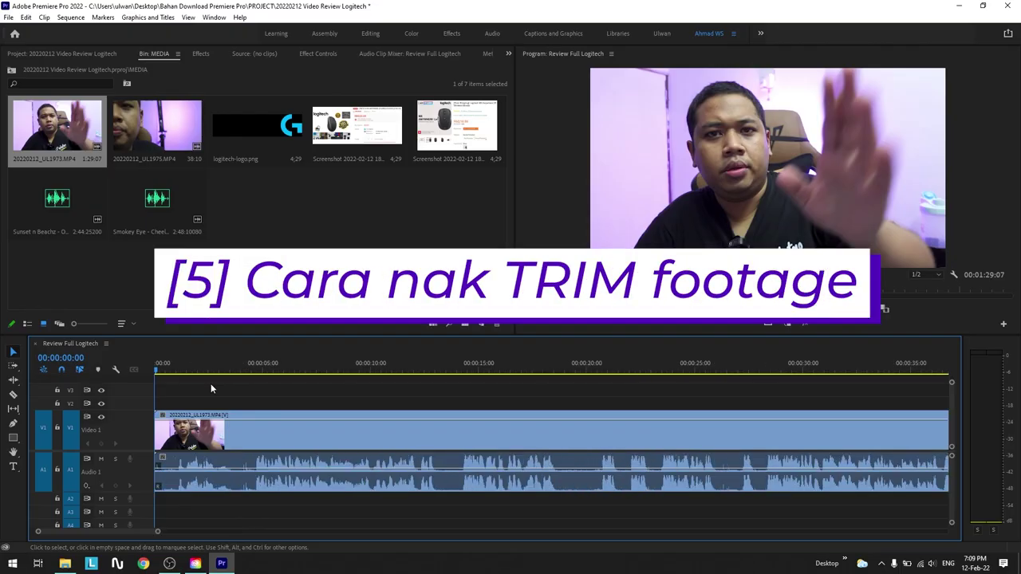
{"action": "key", "text": "space"}
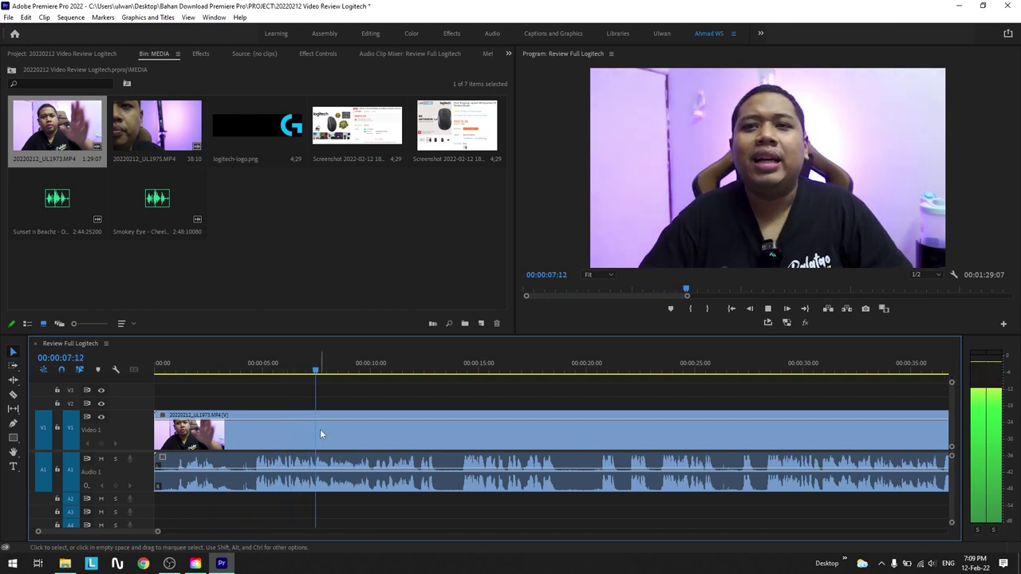
{"action": "key", "text": "space"}
{"action": "left_click_drag", "start_coordinate": [264, 376], "coordinate": [256, 377]}
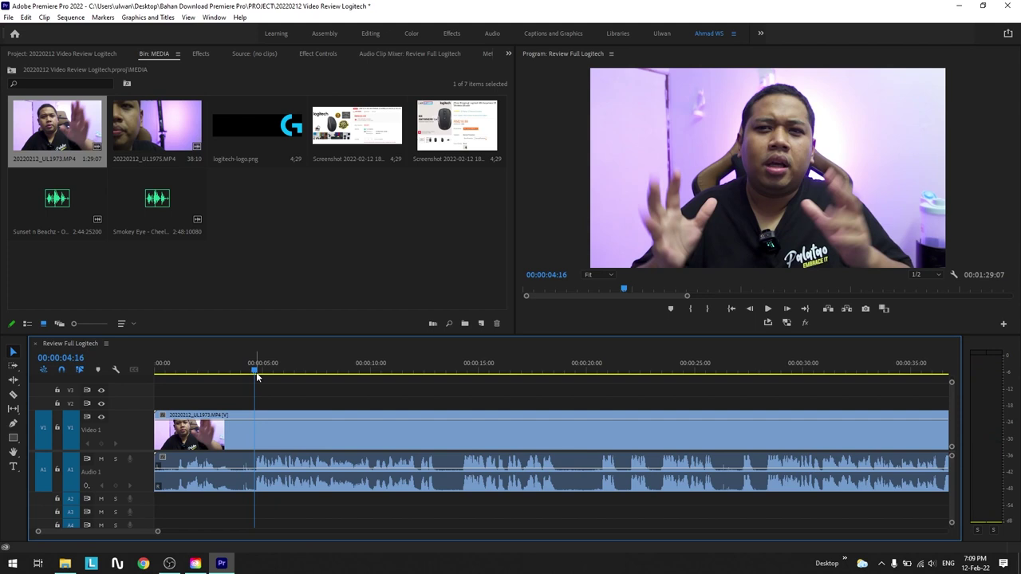
{"action": "left_click_drag", "start_coordinate": [256, 372], "coordinate": [221, 372]}
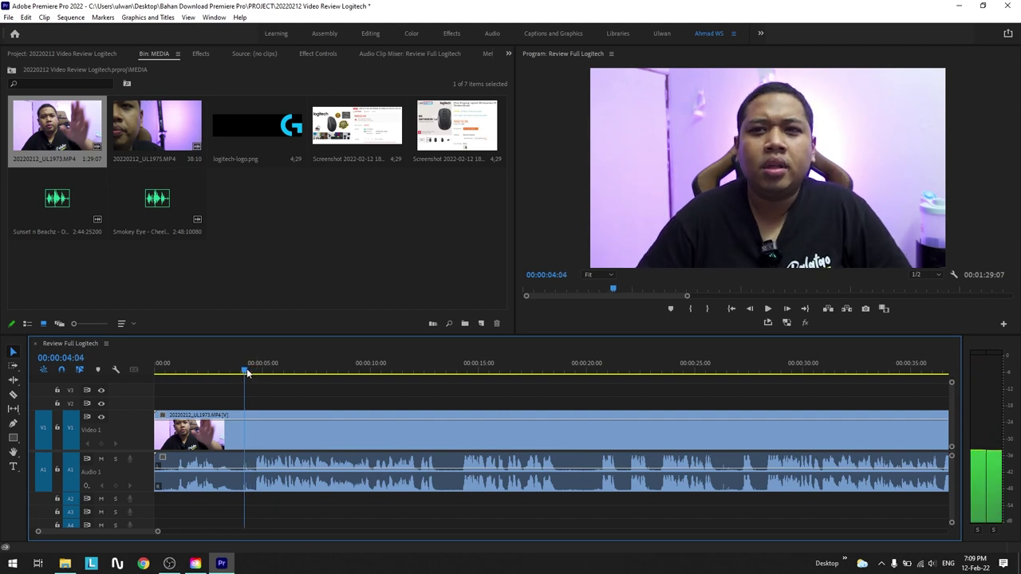
{"action": "key", "text": "space"}
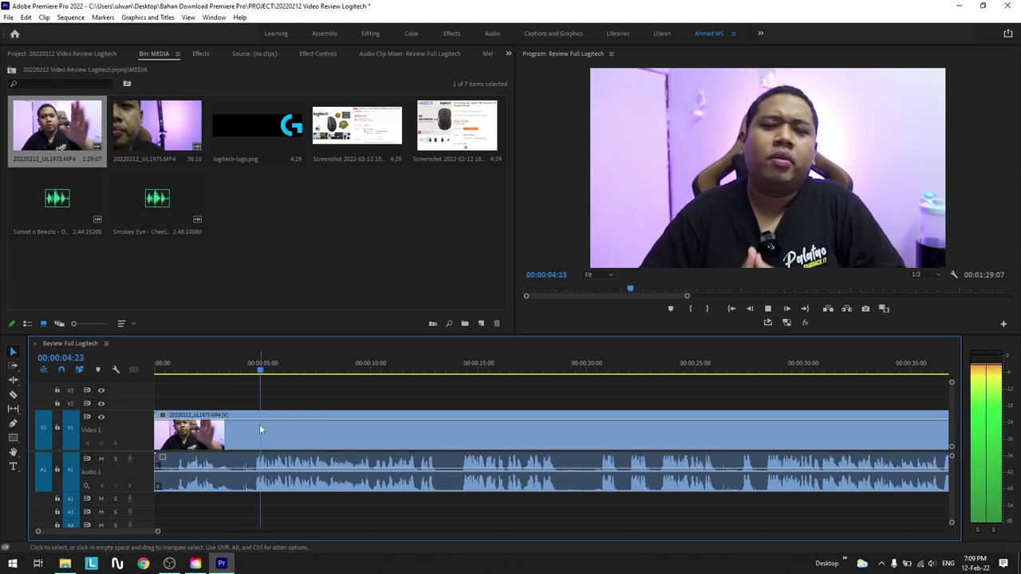
{"action": "key", "text": "space"}
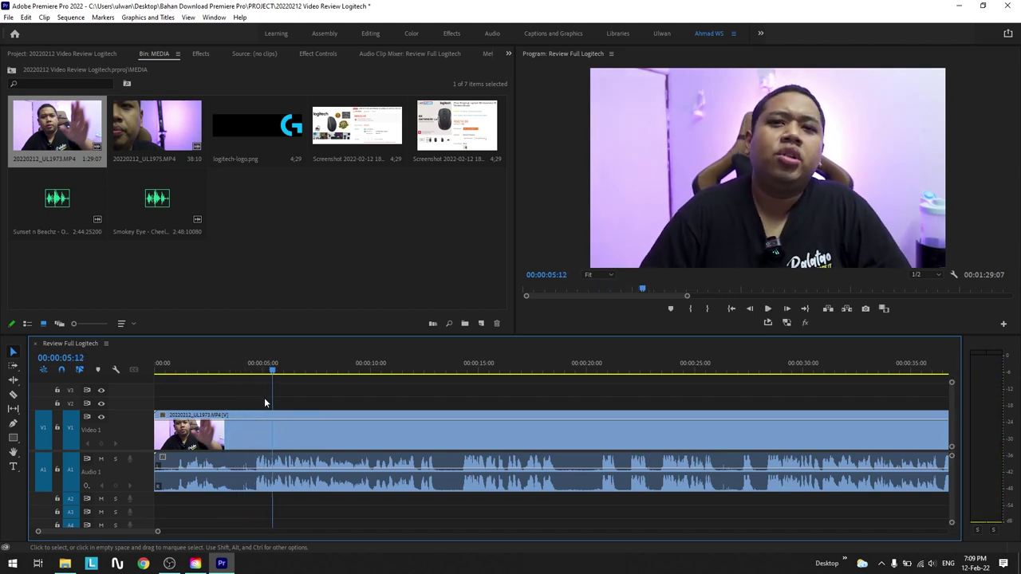
{"action": "left_click_drag", "start_coordinate": [272, 372], "coordinate": [257, 379]}
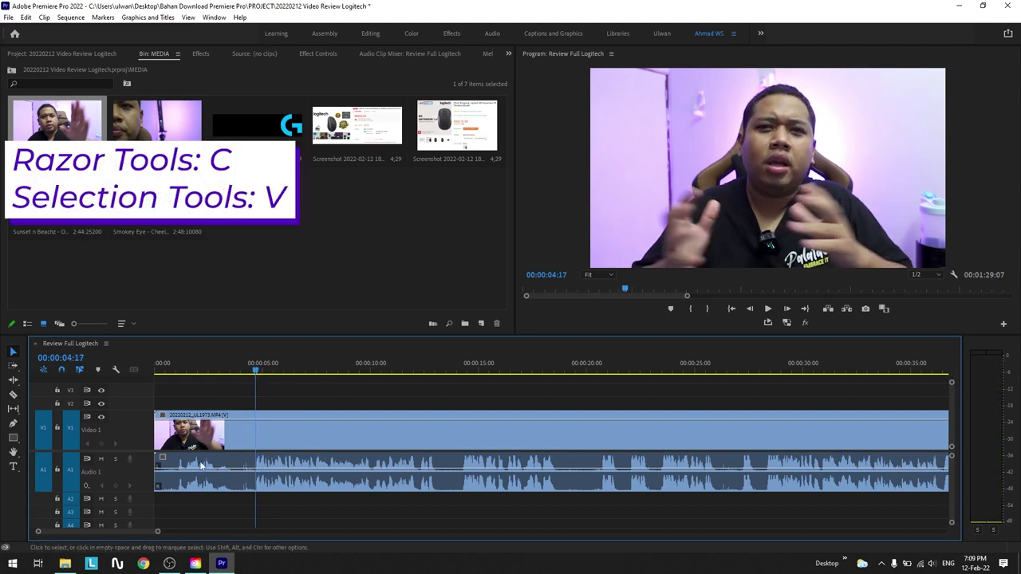
- Razor the talking-head clip at 00:00:04:17 and delete its opening piece
{"action": "left_click", "coordinate": [13, 395]}
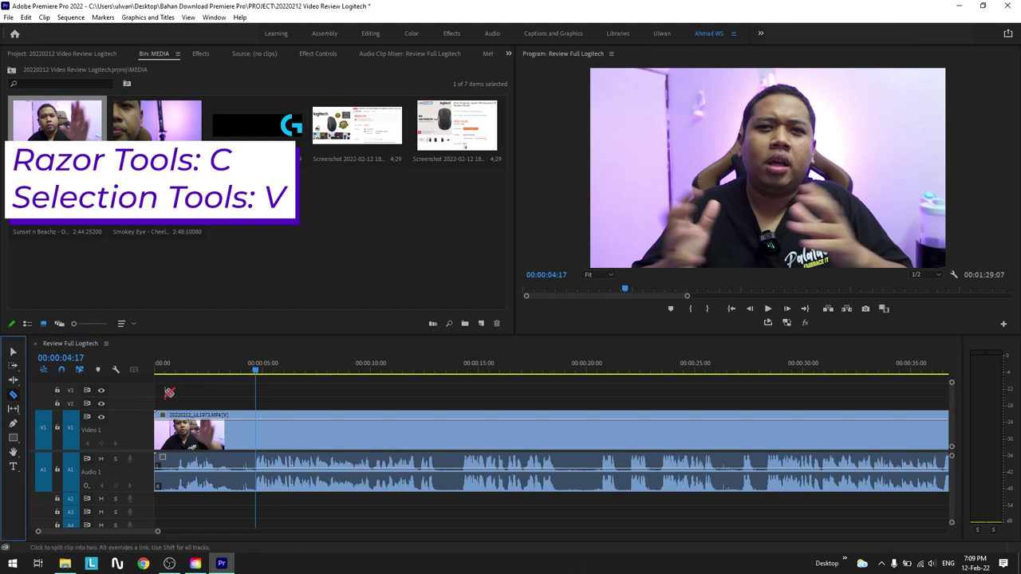
{"action": "left_click", "coordinate": [259, 429]}
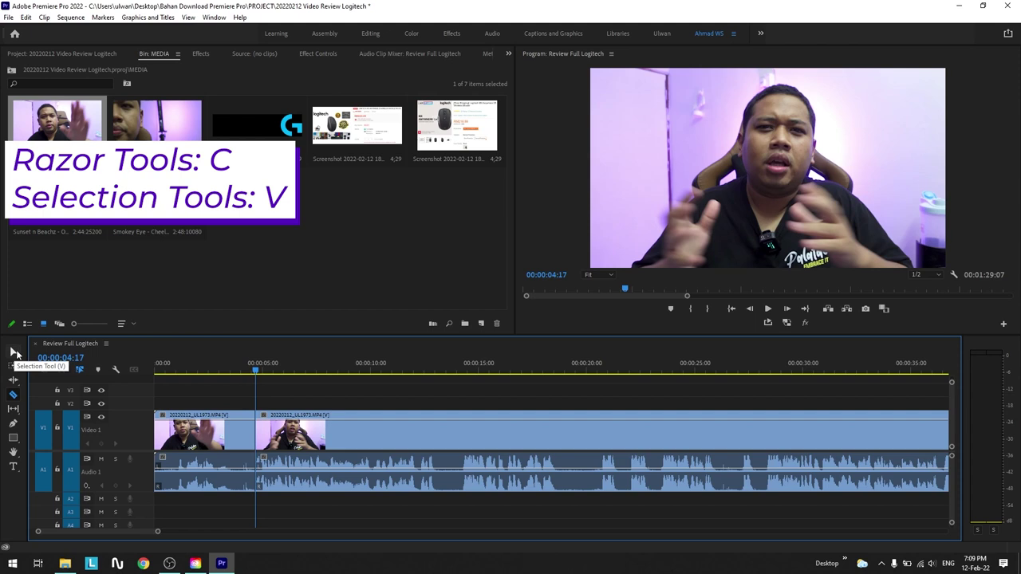
{"action": "left_click", "coordinate": [14, 352]}
{"action": "left_click", "coordinate": [222, 435]}
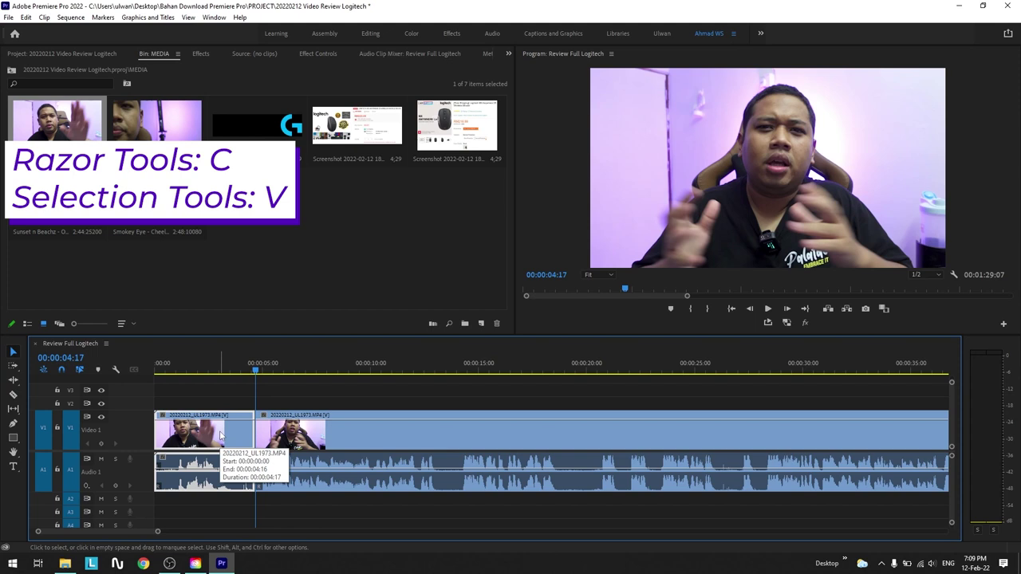
{"action": "key", "text": "Delete"}
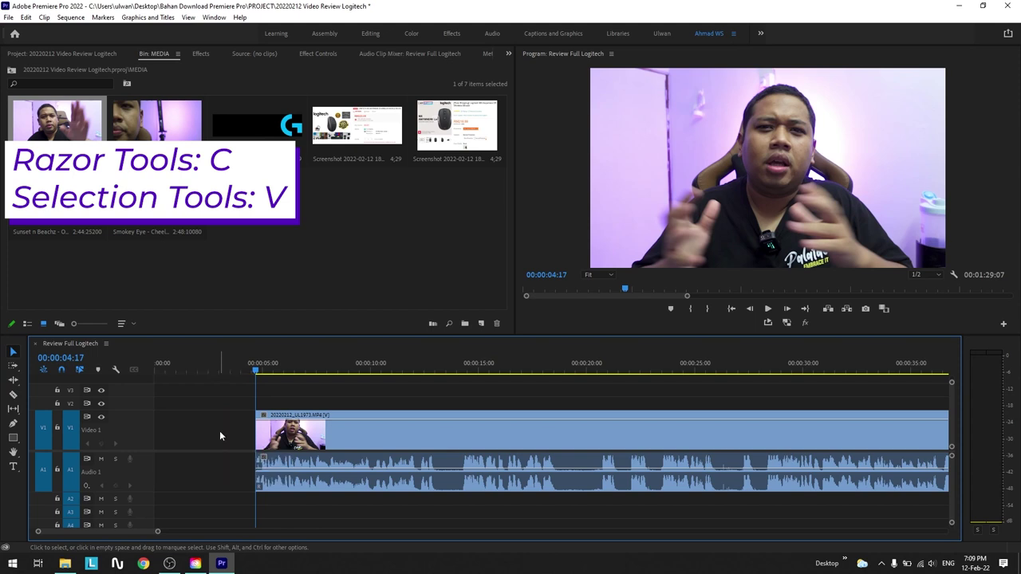
{"action": "left_click_drag", "start_coordinate": [255, 372], "coordinate": [241, 377]}
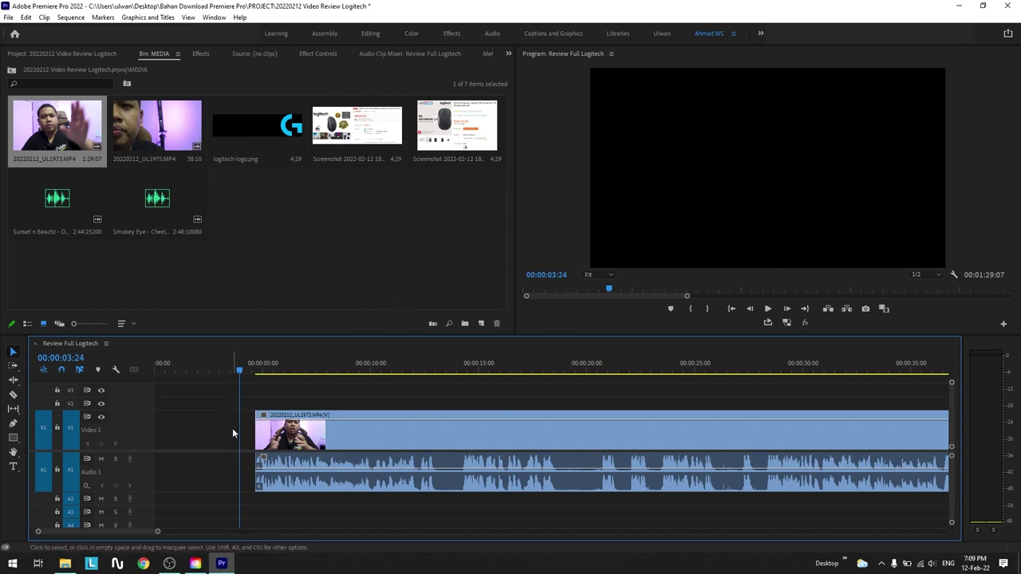
- Drag the trimmed clip left to 00:00:00:00 and play it back from the beginning
{"action": "key", "text": "space"}
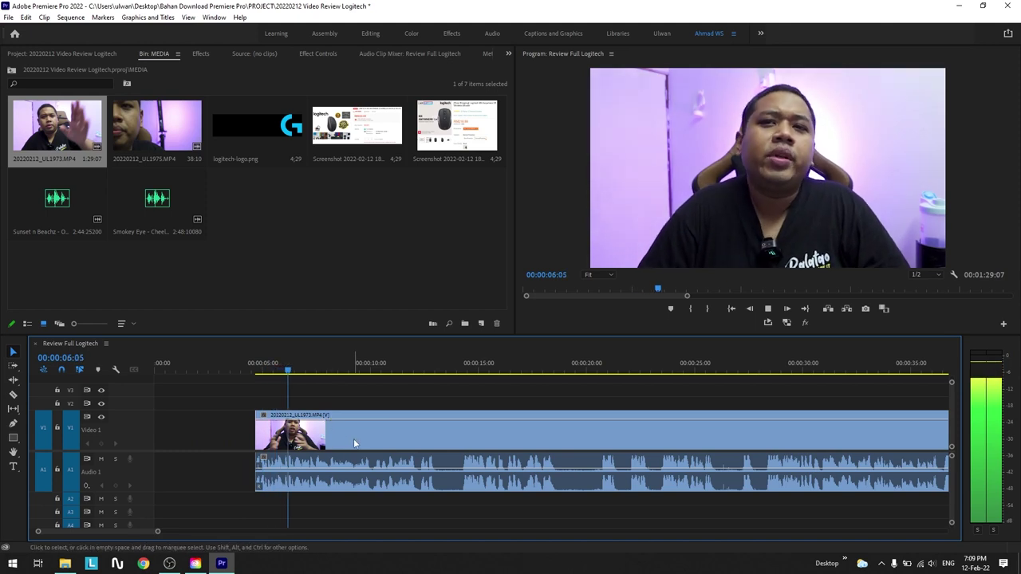
{"action": "key", "text": "space"}
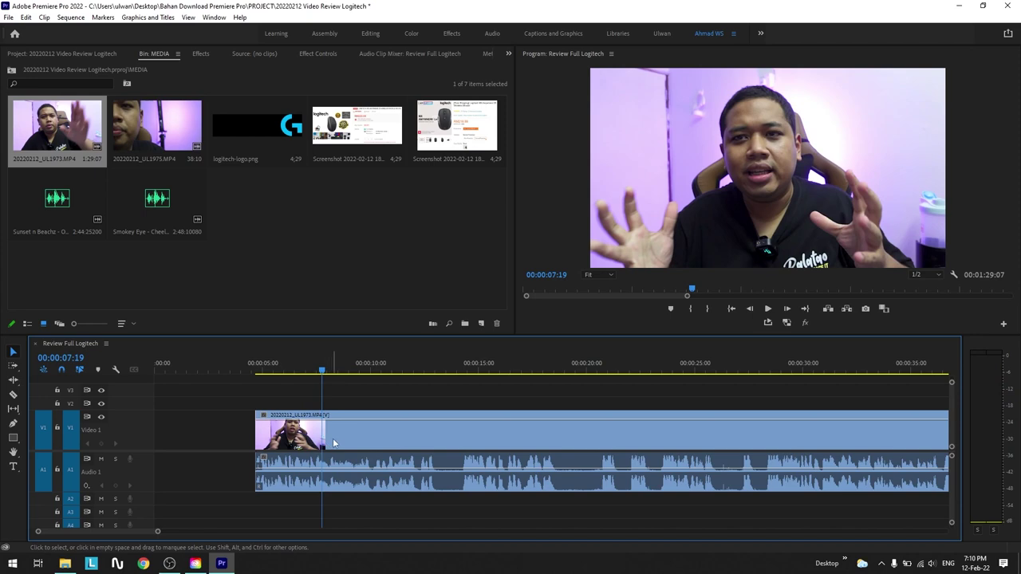
{"action": "mouse_move", "coordinate": [357, 437]}
{"action": "left_mouse_down"}
{"action": "mouse_move", "coordinate": [259, 444]}
{"action": "mouse_move", "coordinate": [217, 434]}
{"action": "left_mouse_up"}
{"action": "key", "text": "Home"}
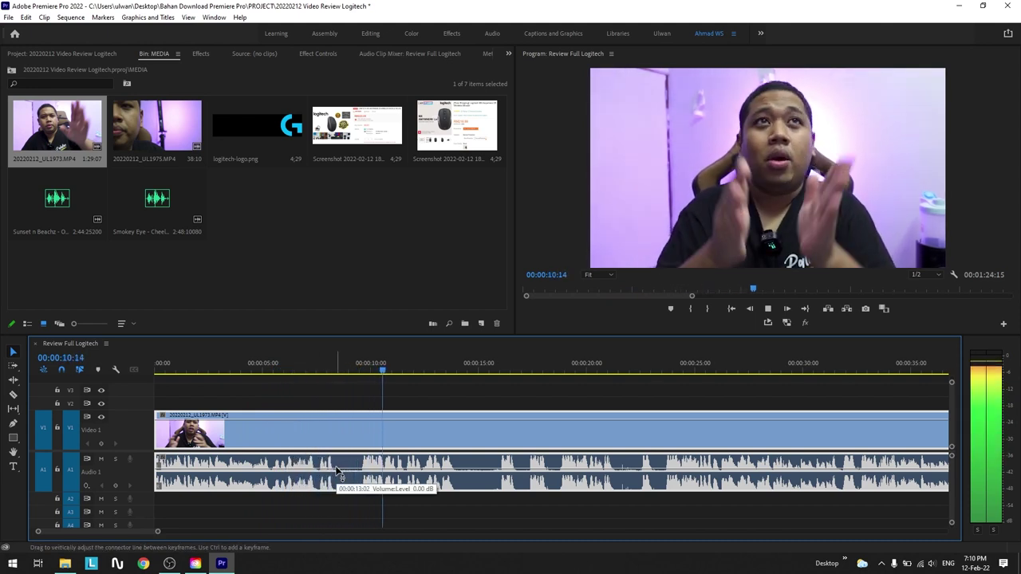
{"action": "key", "text": "space"}
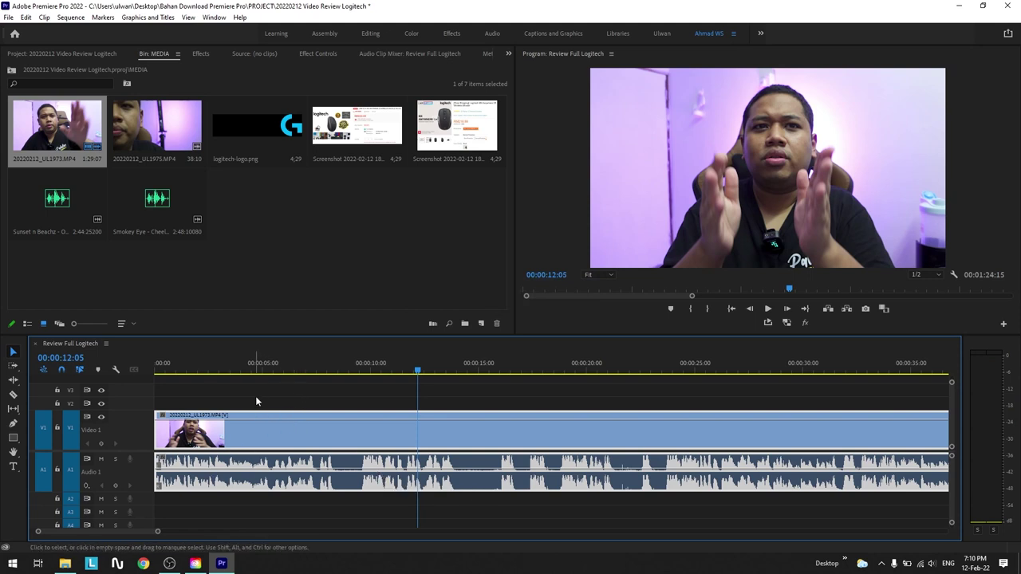
- Locate 00:00:06:10 by playback and razor the talking-head clip there
{"action": "left_click", "coordinate": [303, 369]}
{"action": "key", "text": "space"}
{"action": "key", "text": "="}
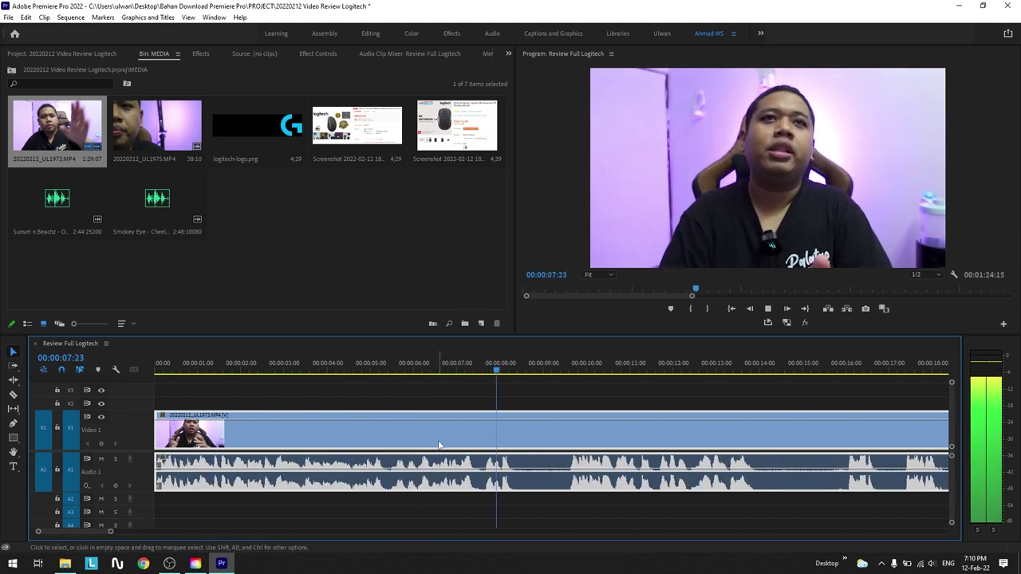
{"action": "left_click", "coordinate": [335, 369]}
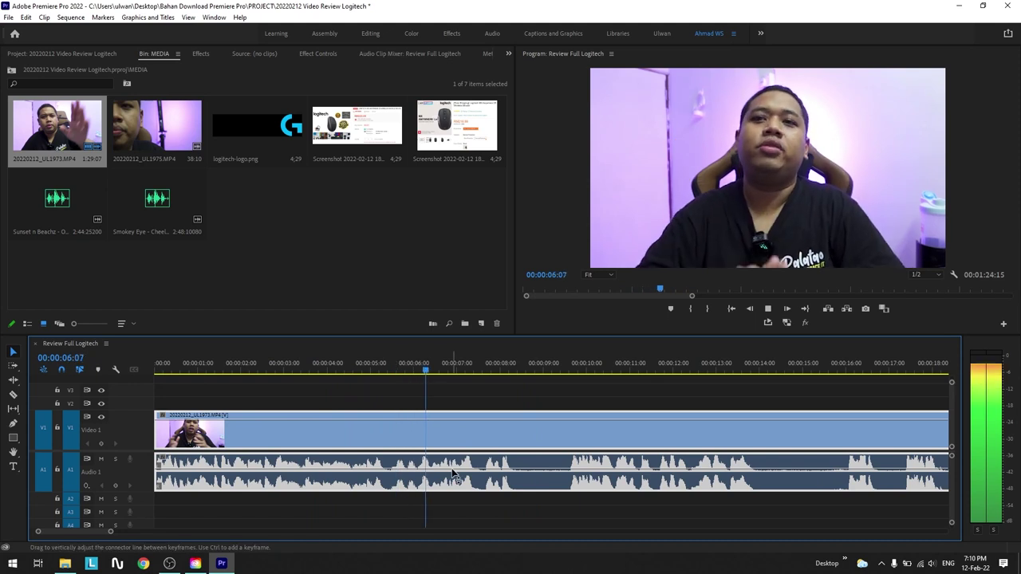
{"action": "key", "text": "space"}
{"action": "left_click_drag", "start_coordinate": [411, 370], "coordinate": [431, 371]}
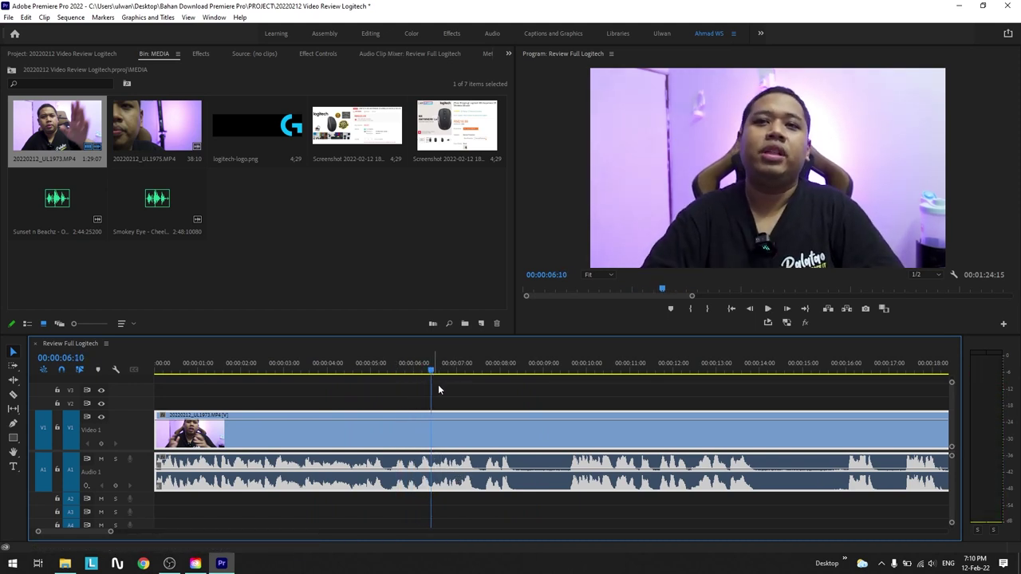
{"action": "left_click", "coordinate": [459, 407]}
{"action": "left_click", "coordinate": [12, 394]}
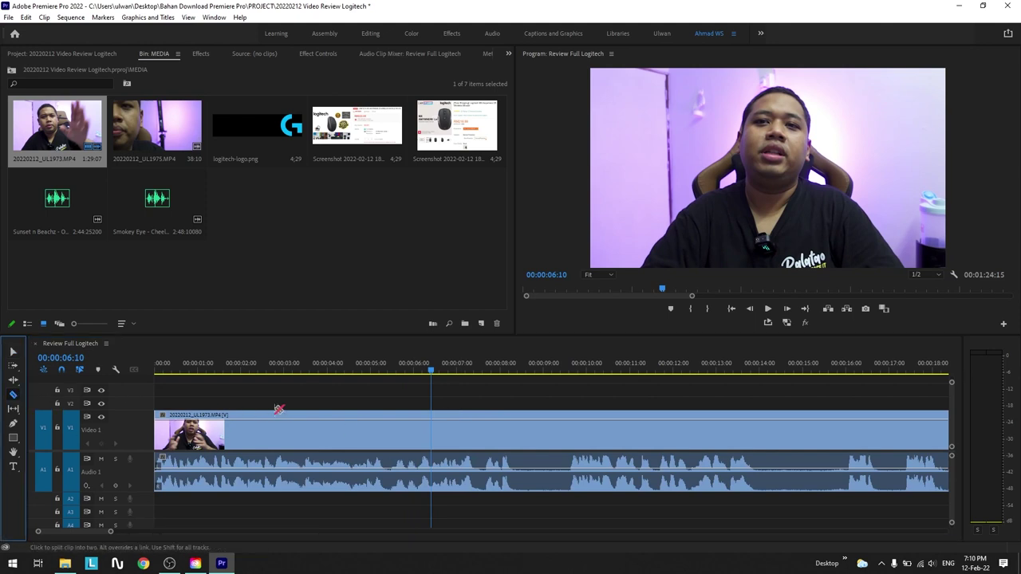
{"action": "left_click", "coordinate": [432, 426]}
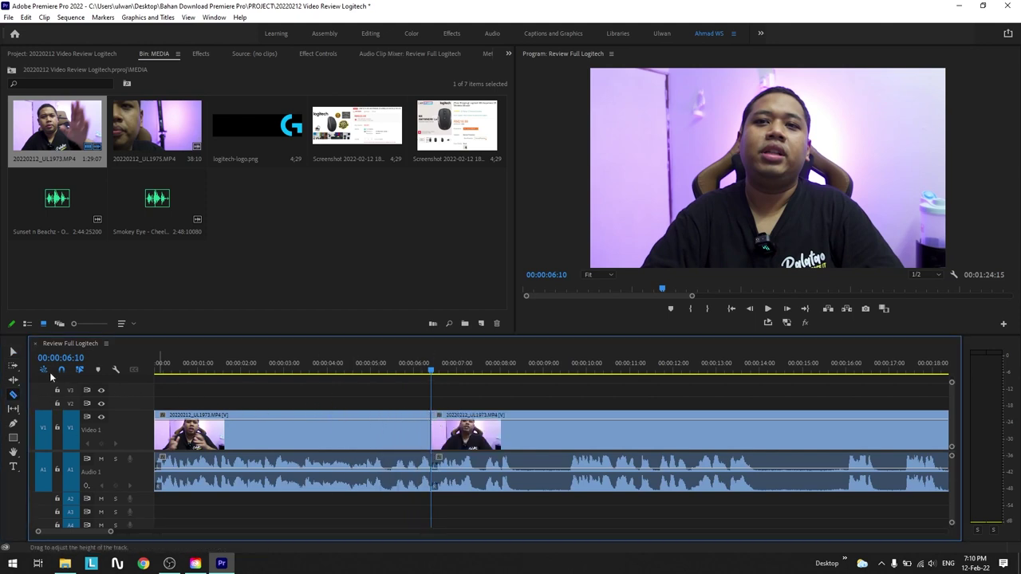
{"action": "left_click", "coordinate": [13, 354]}
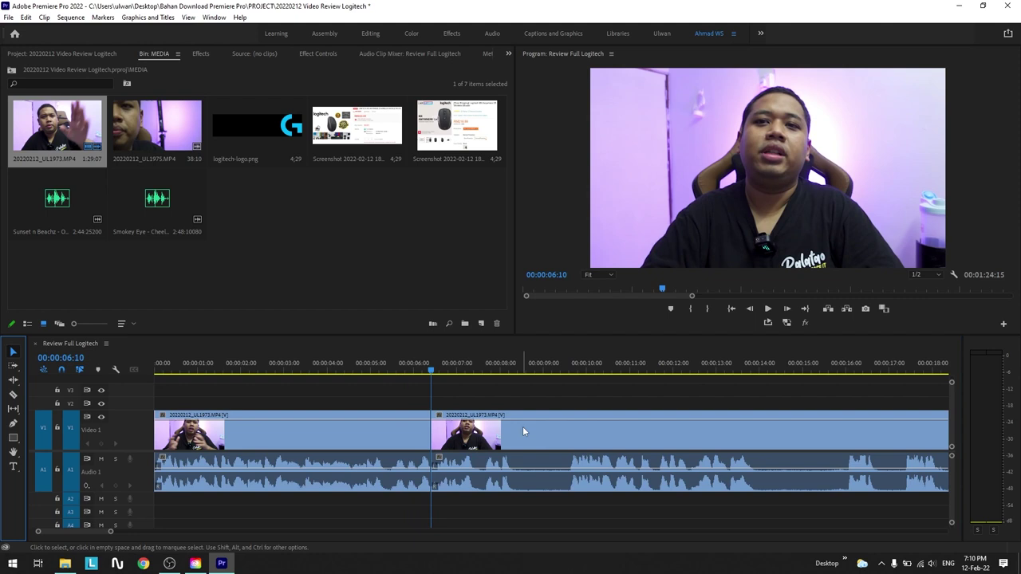
- Play ahead to find 00:00:23:16 and razor the clip at that point
{"action": "left_click", "coordinate": [564, 367]}
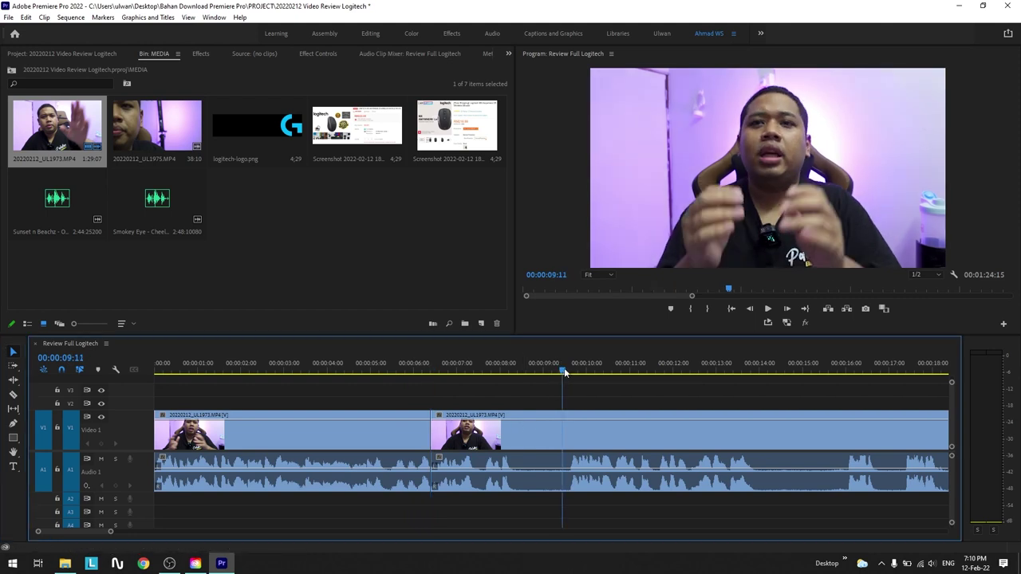
{"action": "key", "text": "space"}
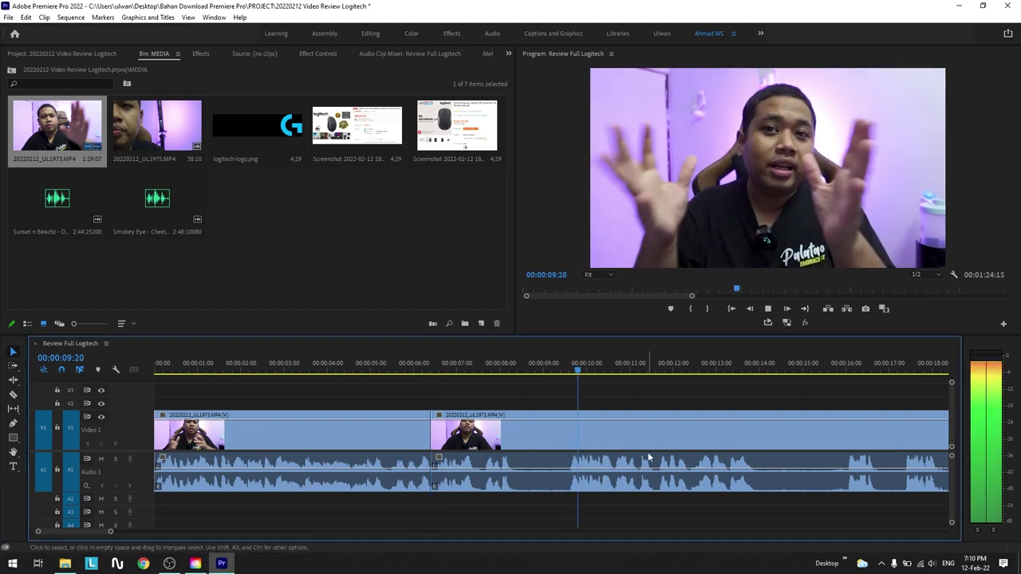
{"action": "scroll", "coordinate": [654, 449], "scroll_direction": "down", "scroll_amount": 2}
{"action": "scroll", "coordinate": [601, 461], "scroll_direction": "down", "scroll_amount": 2}
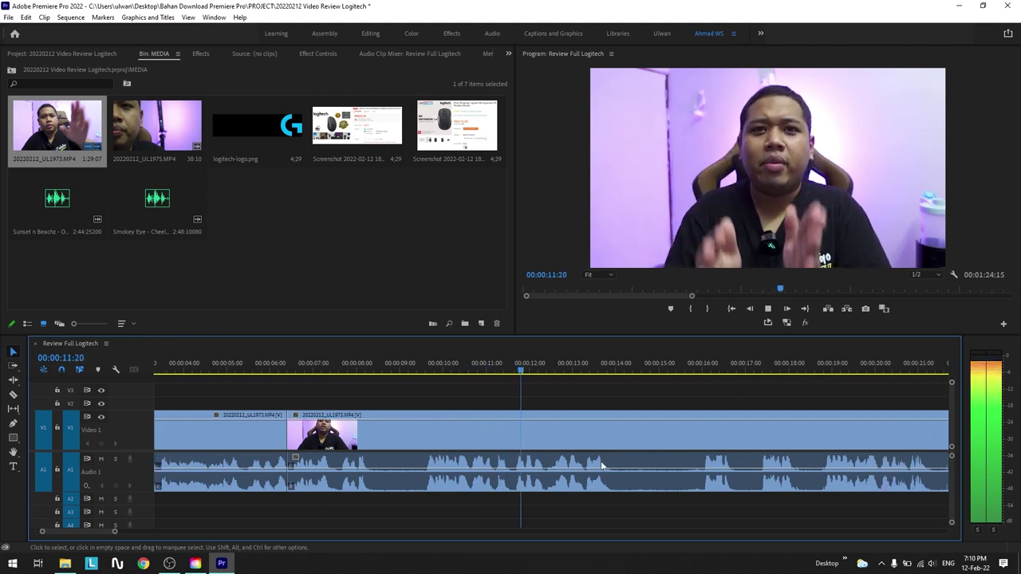
{"action": "scroll", "coordinate": [628, 465], "scroll_direction": "down", "scroll_amount": 1}
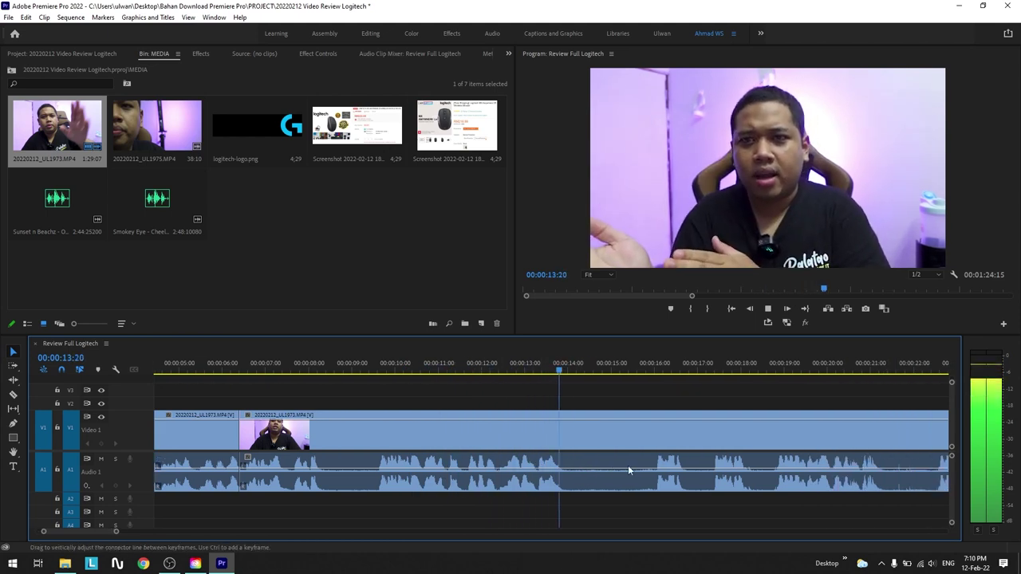
{"action": "left_click", "coordinate": [779, 367]}
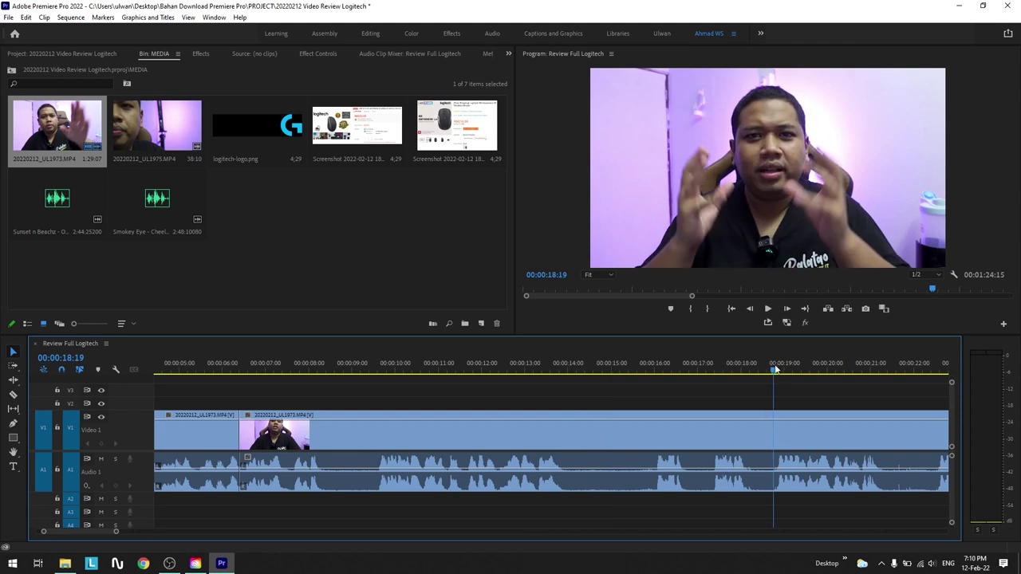
{"action": "scroll", "coordinate": [698, 464], "scroll_direction": "down", "scroll_amount": 3}
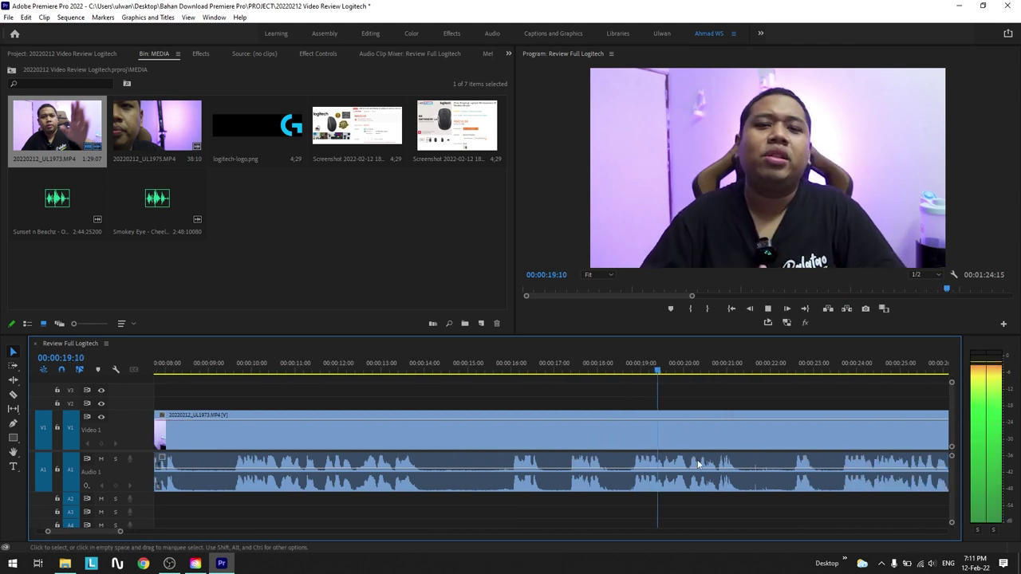
{"action": "left_click", "coordinate": [841, 370]}
{"action": "scroll", "coordinate": [800, 448], "scroll_direction": "down", "scroll_amount": 3}
{"action": "scroll", "coordinate": [782, 453], "scroll_direction": "down", "scroll_amount": 3}
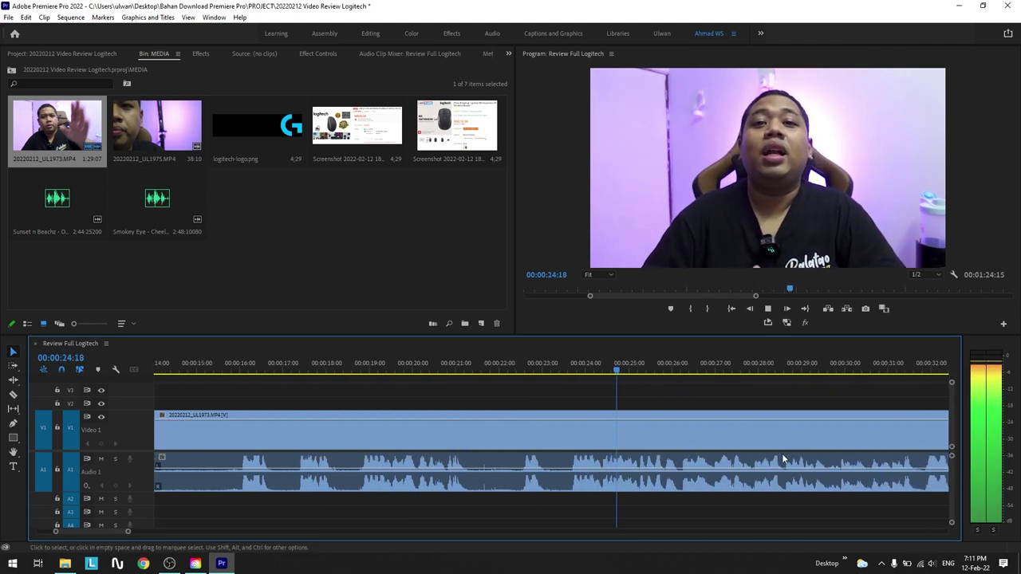
{"action": "scroll", "coordinate": [702, 444], "scroll_direction": "down", "scroll_amount": 3}
{"action": "scroll", "coordinate": [625, 433], "scroll_direction": "down", "scroll_amount": 1}
{"action": "scroll", "coordinate": [621, 434], "scroll_direction": "down", "scroll_amount": 2}
{"action": "scroll", "coordinate": [558, 443], "scroll_direction": "down", "scroll_amount": 2}
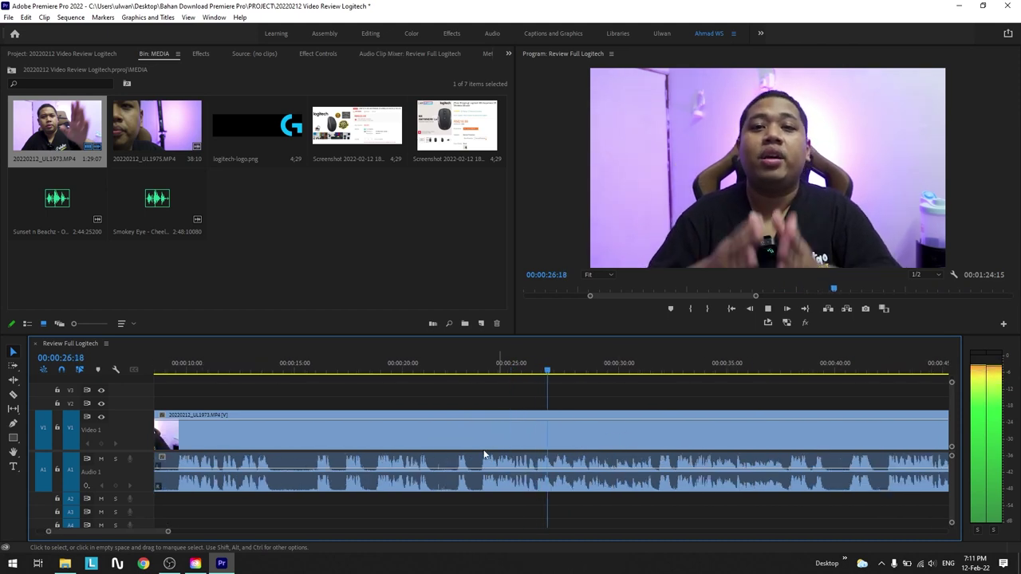
{"action": "scroll", "coordinate": [498, 455], "scroll_direction": "down", "scroll_amount": 2}
{"action": "left_click_drag", "start_coordinate": [565, 369], "coordinate": [529, 375]}
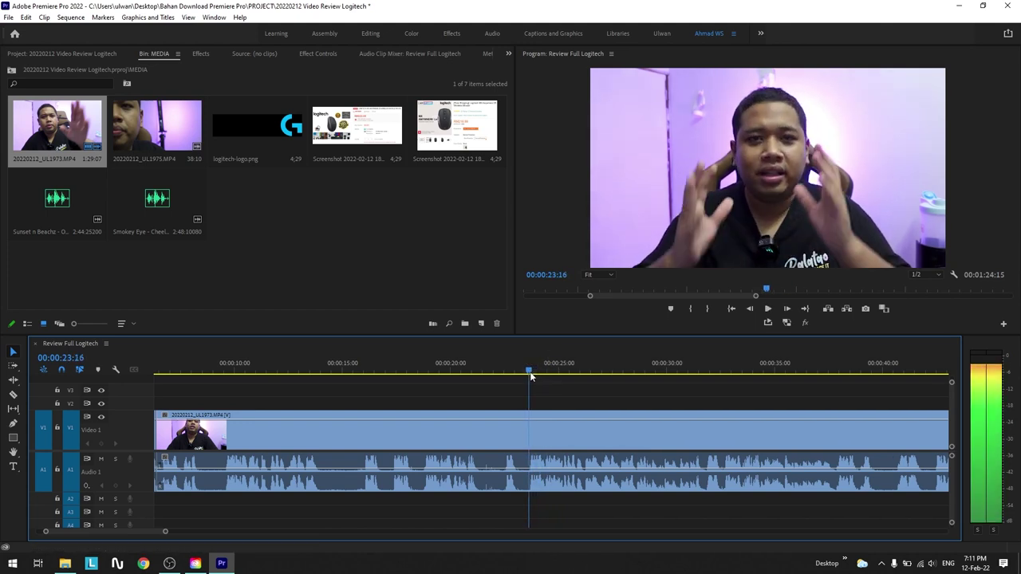
{"action": "left_click", "coordinate": [15, 396]}
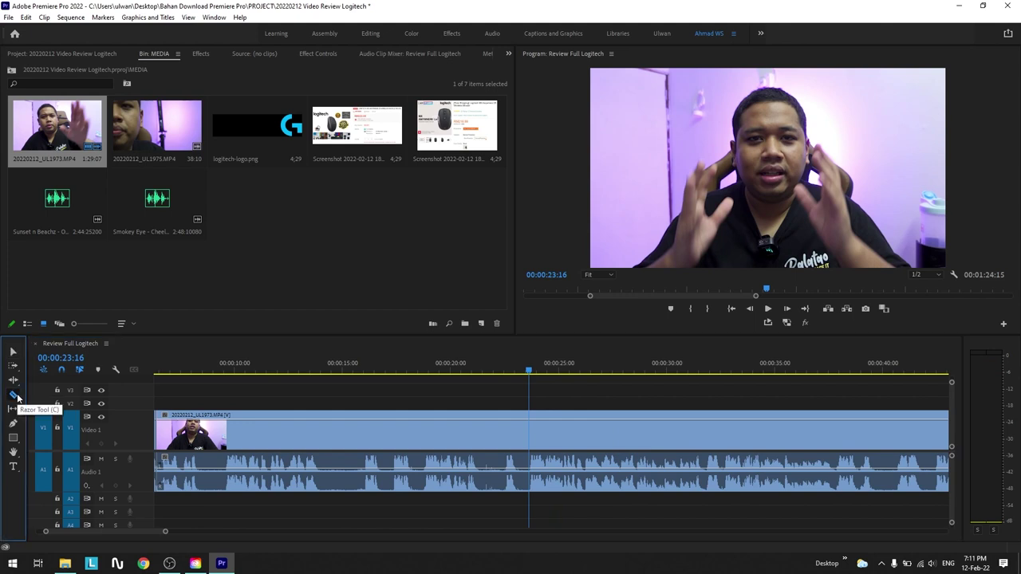
{"action": "left_click", "coordinate": [529, 431]}
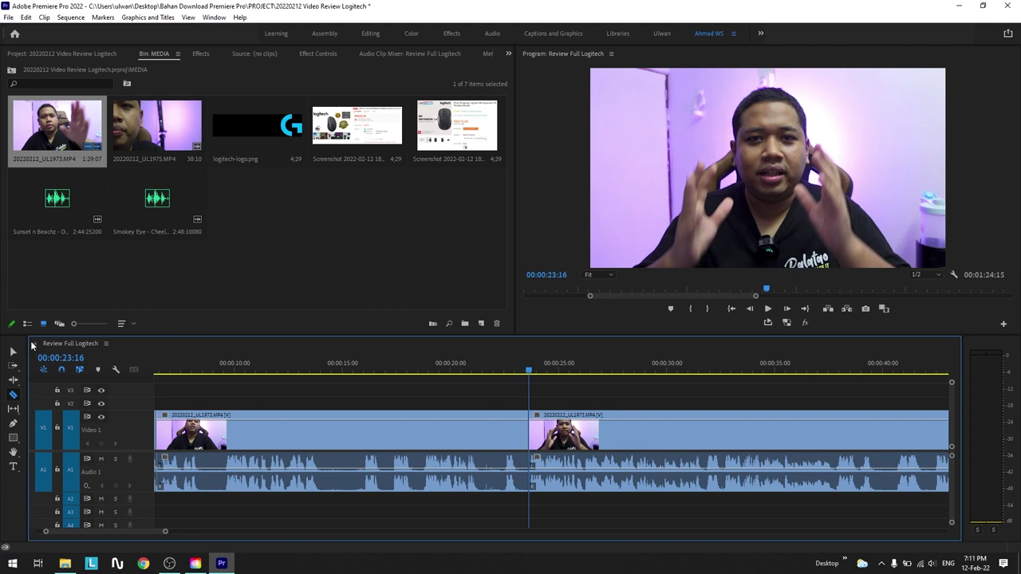
{"action": "left_click", "coordinate": [12, 352]}
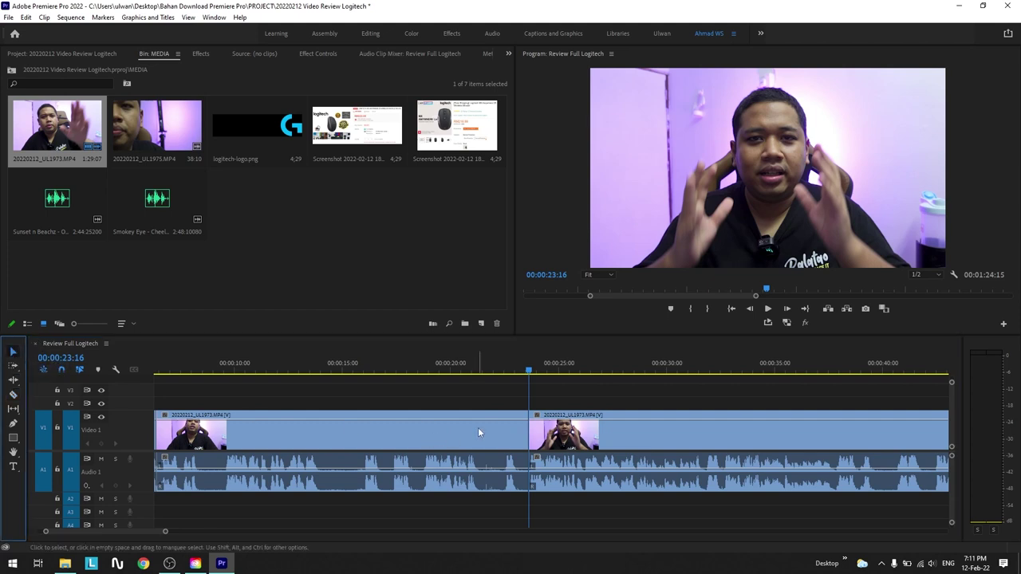
- Select the middle section between the two cuts and delete it
{"action": "scroll", "coordinate": [498, 433], "scroll_direction": "up", "scroll_amount": 3}
{"action": "left_click_drag", "start_coordinate": [315, 369], "coordinate": [272, 369]}
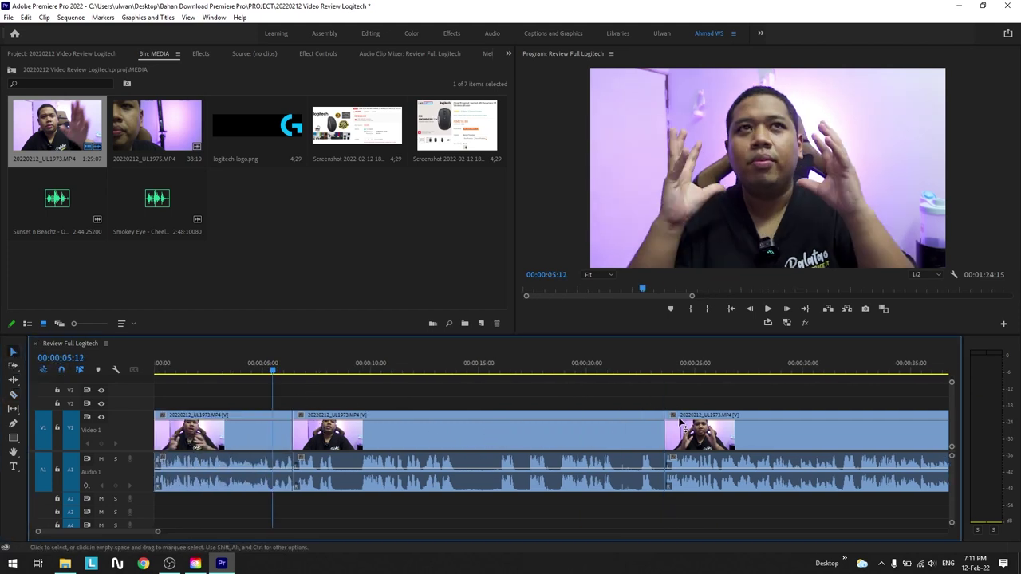
{"action": "left_click", "coordinate": [458, 465]}
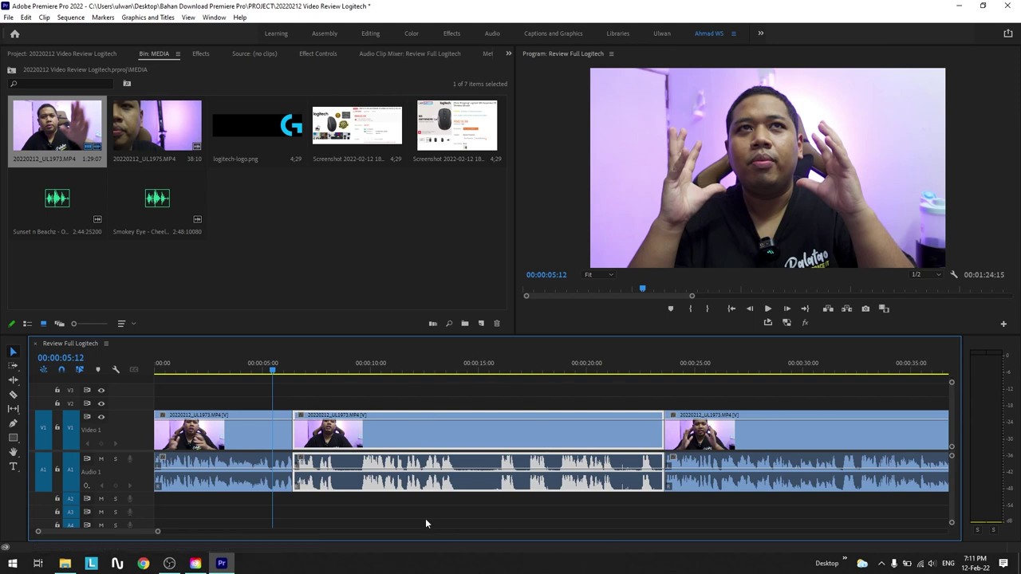
{"action": "left_click", "coordinate": [375, 370]}
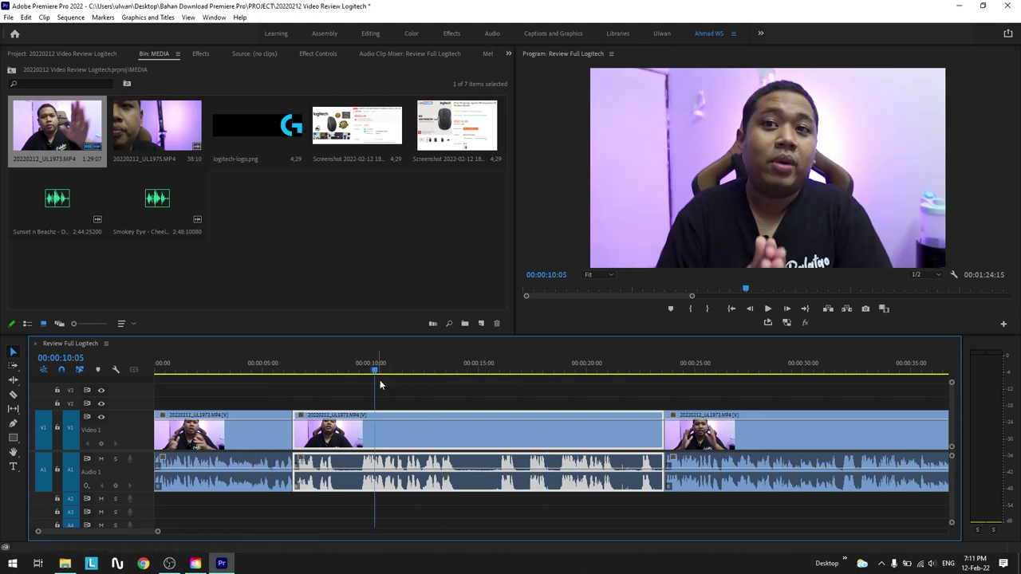
{"action": "left_click", "coordinate": [381, 383]}
{"action": "left_click", "coordinate": [447, 439]}
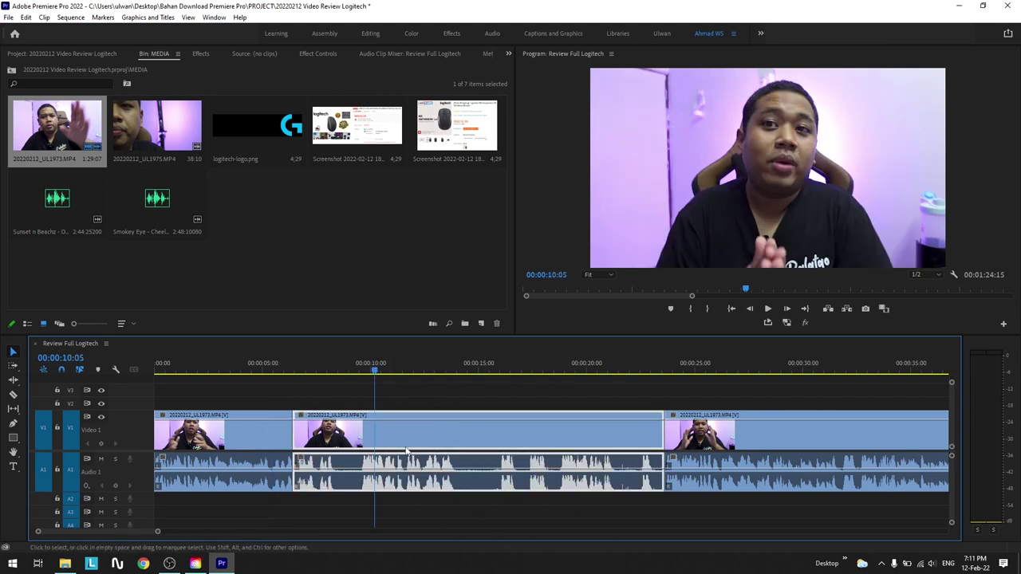
{"action": "key", "text": "Delete"}
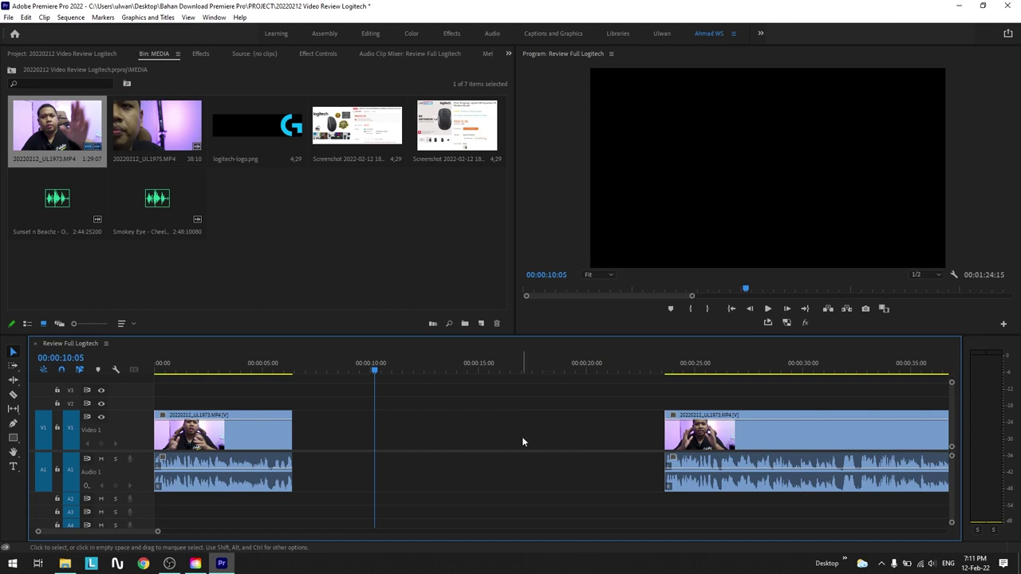
- Ripple-delete the empty gap on V1 so the sequence runs 00:01:07:09
{"action": "left_click", "coordinate": [456, 436]}
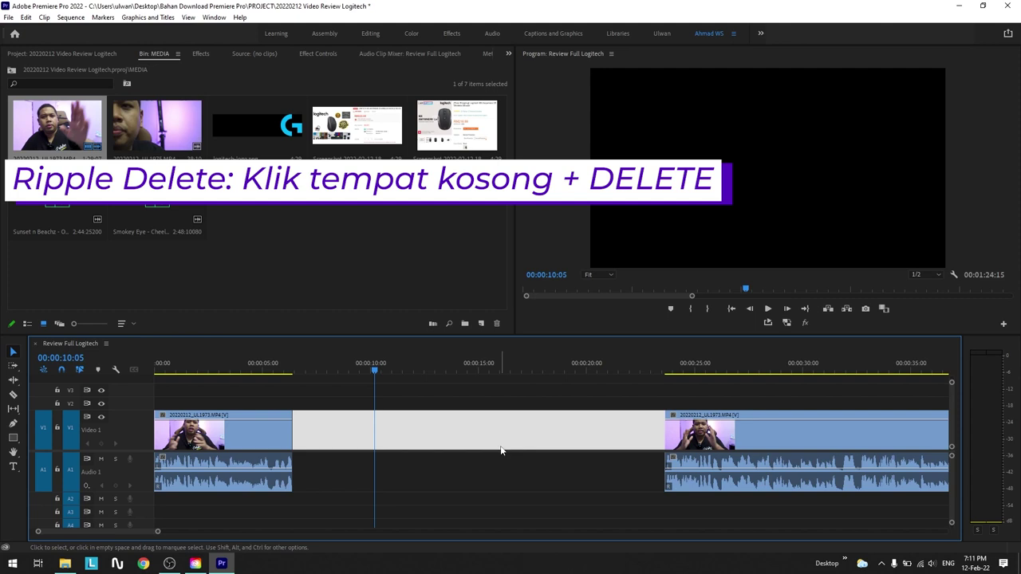
{"action": "key", "text": "Delete"}
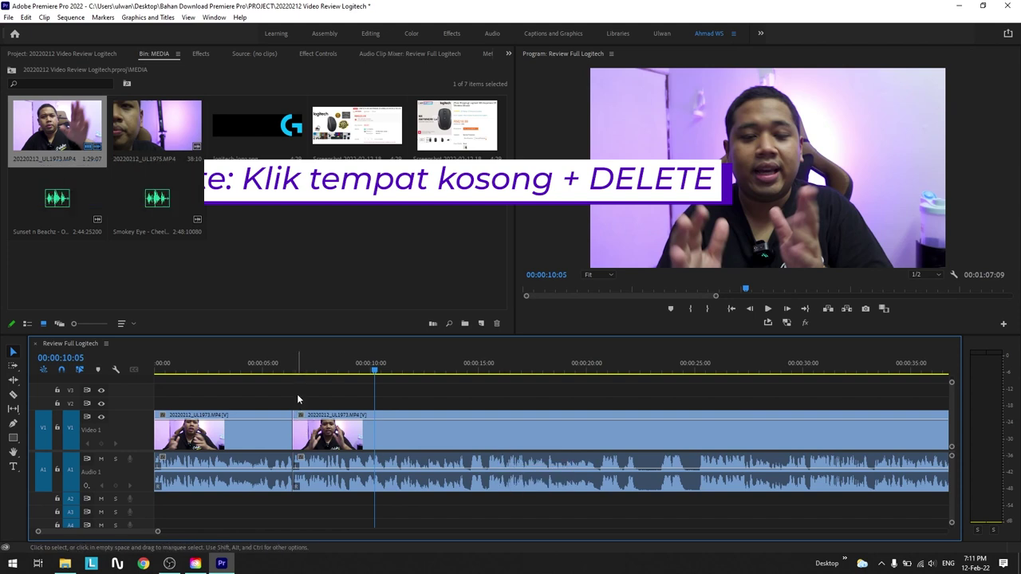
- Review the new join, then trim the last clip's end so the sequence ends at 00:00:55:12
{"action": "left_click_drag", "start_coordinate": [374, 370], "coordinate": [269, 375]}
{"action": "key", "text": "space"}
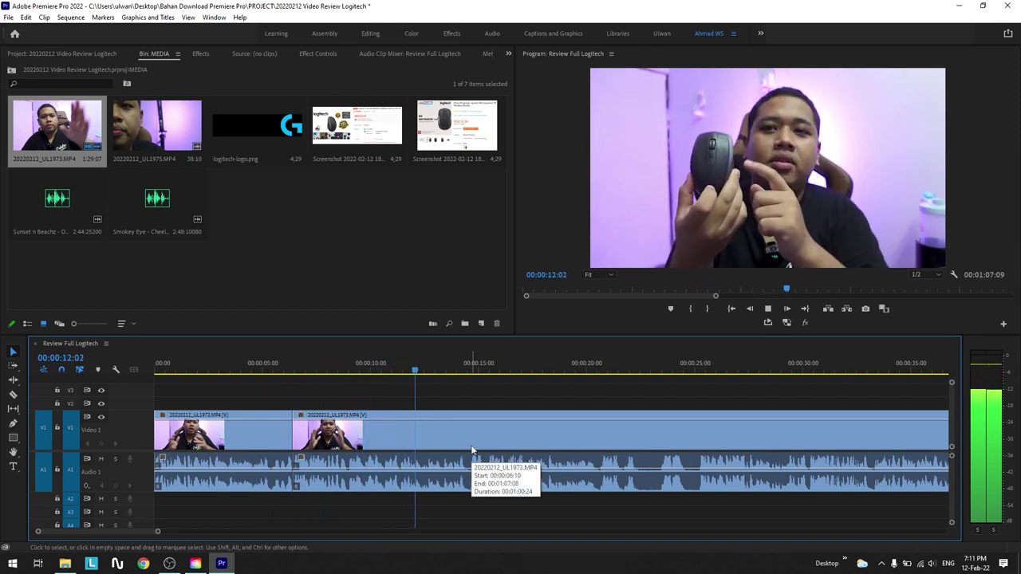
{"action": "key", "text": "space"}
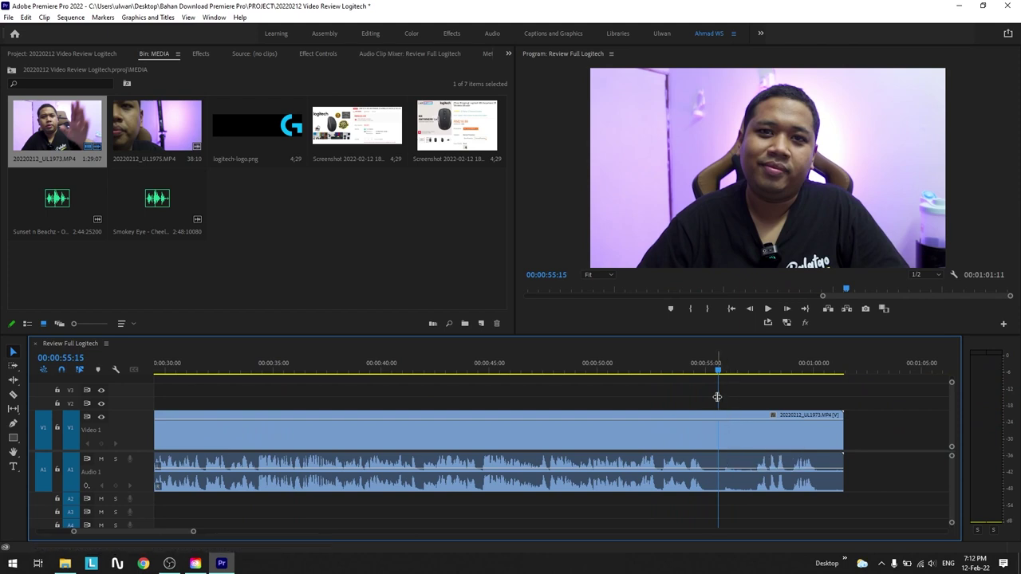
{"action": "mouse_move", "coordinate": [720, 375]}
{"action": "left_mouse_down"}
{"action": "mouse_move", "coordinate": [699, 383]}
{"action": "mouse_move", "coordinate": [712, 379]}
{"action": "left_mouse_up"}
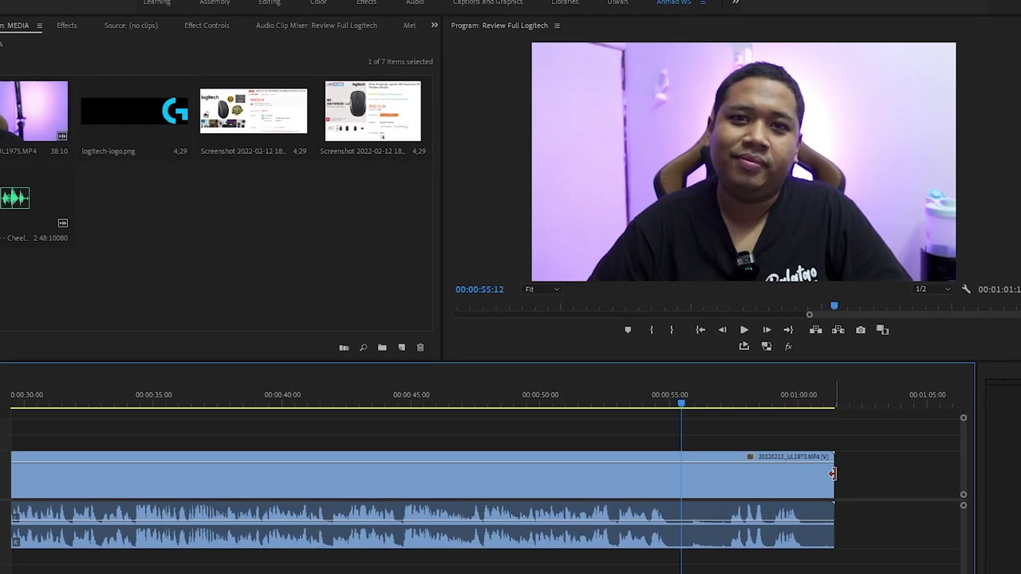
{"action": "left_click_drag", "start_coordinate": [832, 474], "coordinate": [673, 485]}
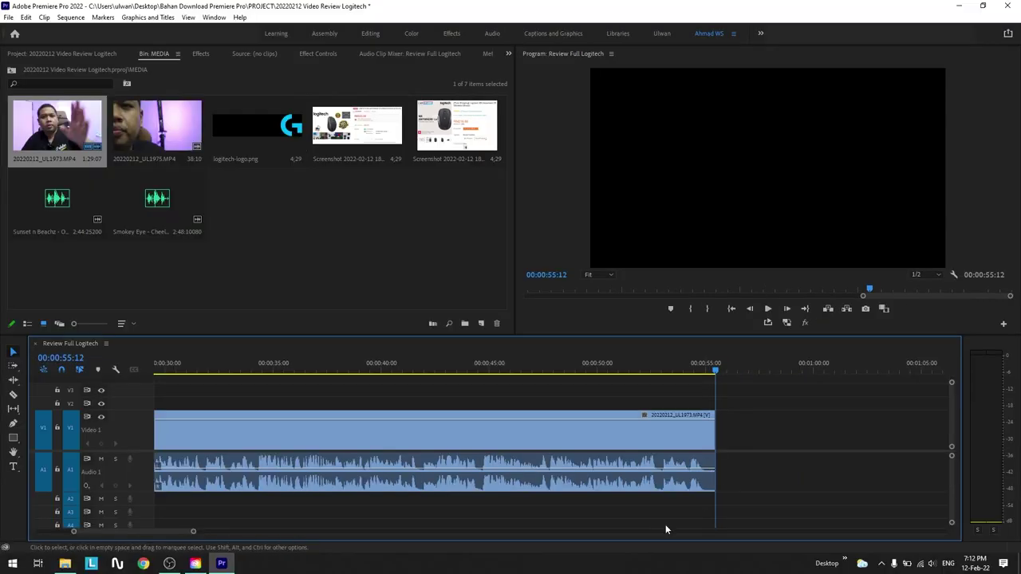
{"action": "scroll", "coordinate": [665, 524], "scroll_direction": "down", "scroll_amount": 2, "text": "alt"}
- Scrub from the sequence start to about 00:00:04:19 and play back with the timeline zoomed in
{"action": "scroll", "coordinate": [483, 513], "scroll_direction": "down", "scroll_amount": 3, "text": "alt"}
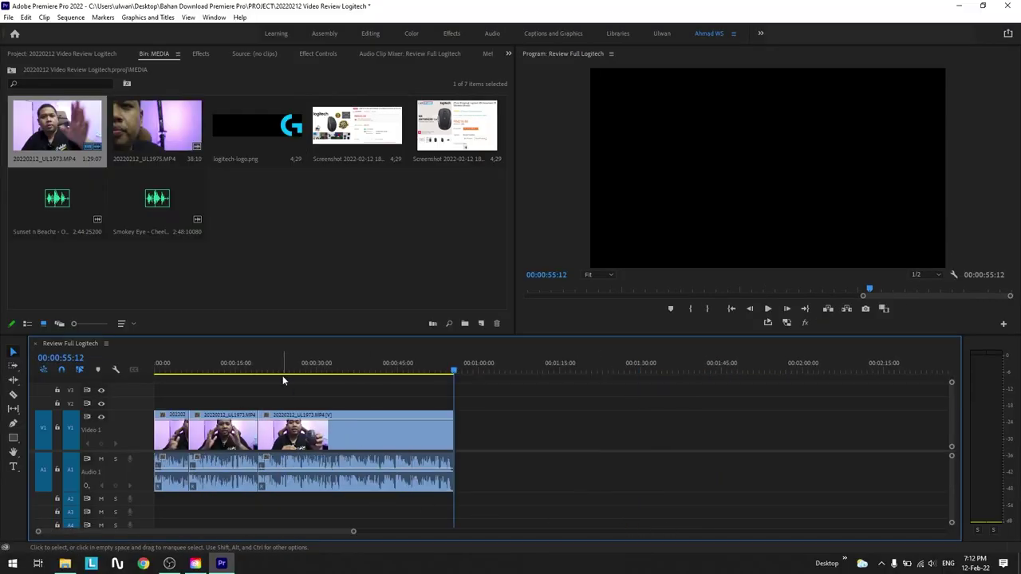
{"action": "left_click", "coordinate": [221, 368]}
{"action": "key", "text": "Home"}
{"action": "scroll", "coordinate": [192, 383], "scroll_direction": "up", "scroll_amount": 3, "text": "alt"}
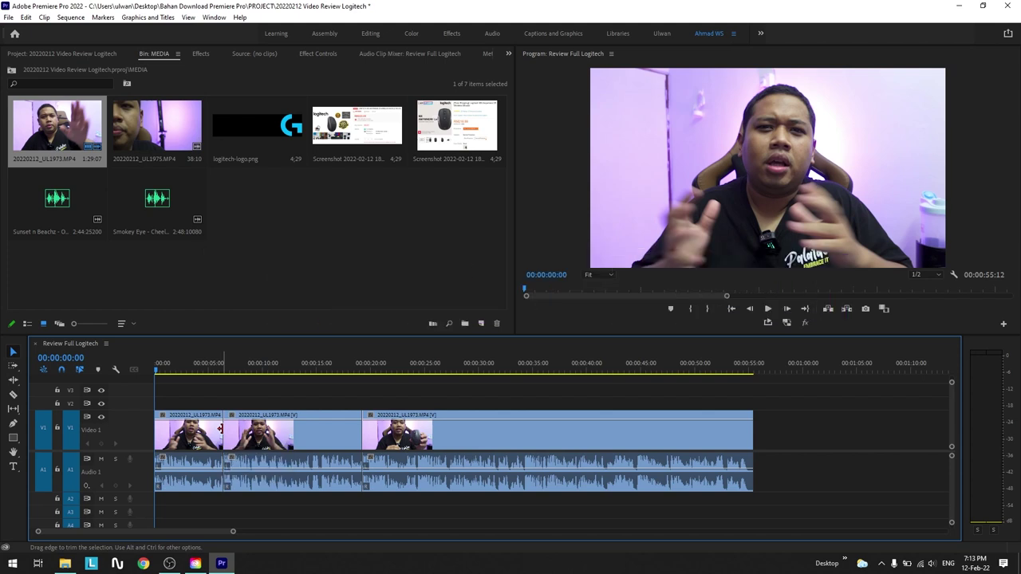
{"action": "left_click_drag", "start_coordinate": [193, 368], "coordinate": [208, 371]}
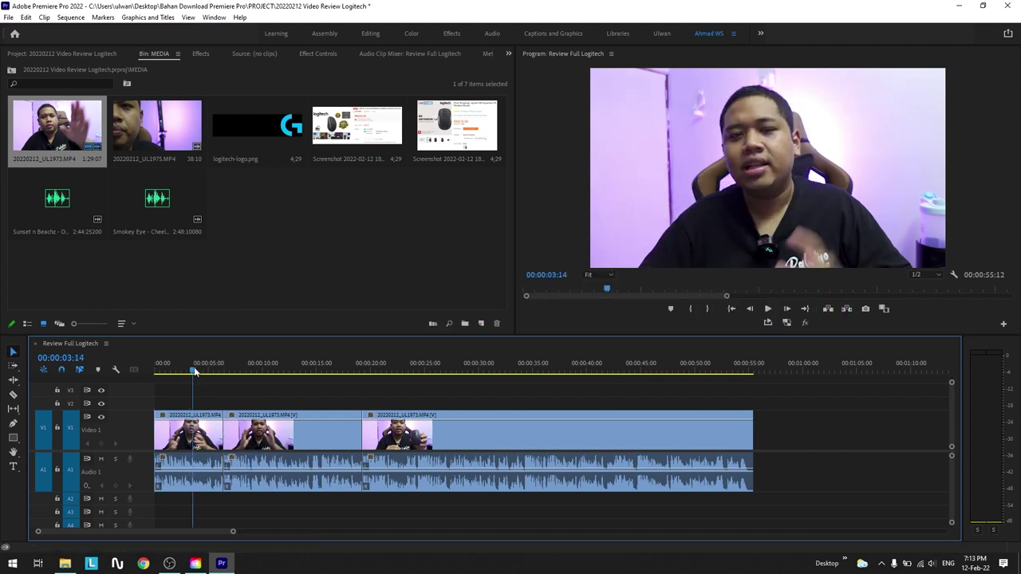
{"action": "key", "text": "space"}
{"action": "key", "text": "="}
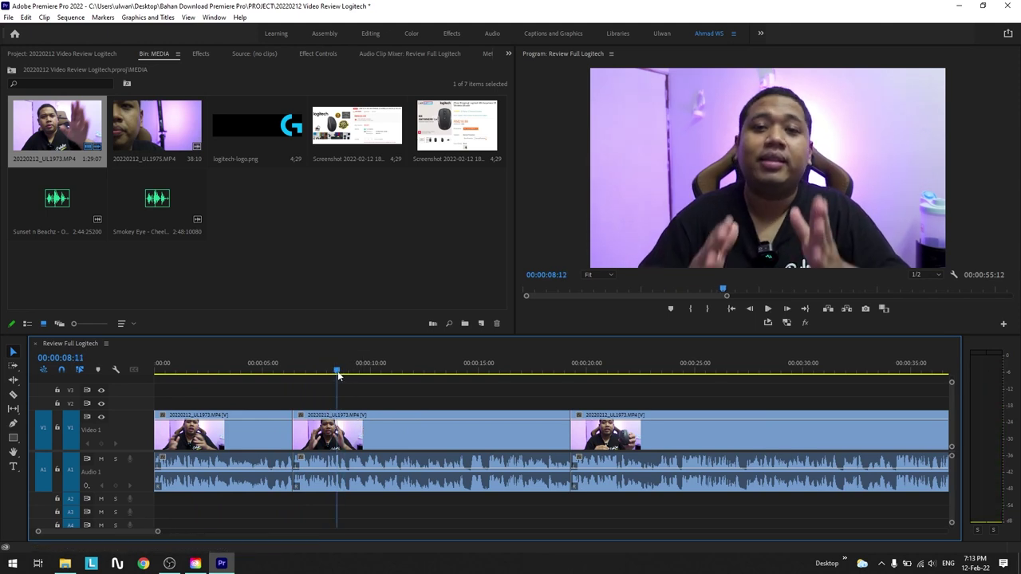
- Stop playback, park the playhead at 00:00:07:22 and clear the MEDIA bin selection
{"action": "left_click_drag", "start_coordinate": [340, 370], "coordinate": [316, 386]}
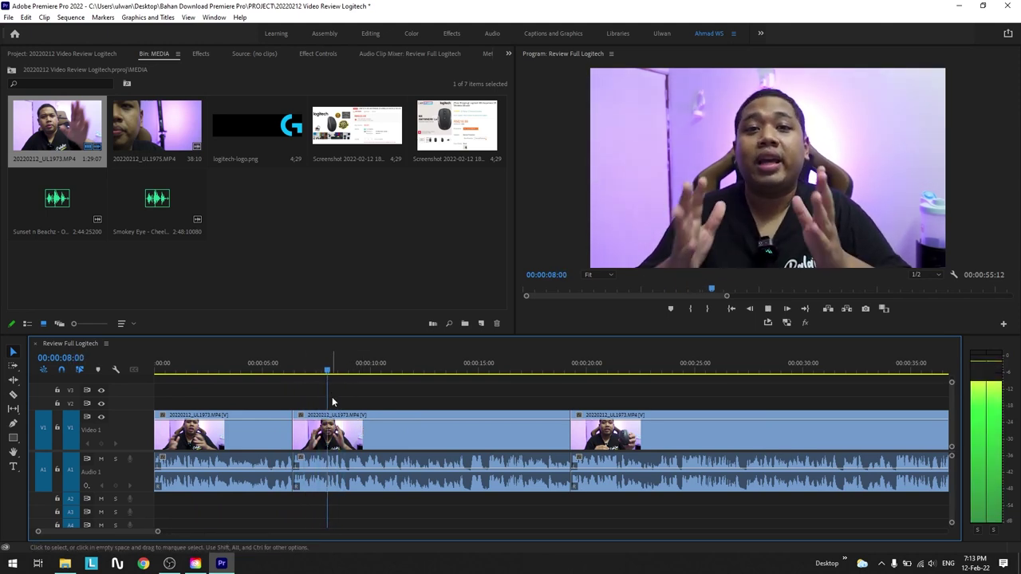
{"action": "left_click", "coordinate": [328, 373]}
{"action": "left_click_drag", "start_coordinate": [328, 373], "coordinate": [326, 374]}
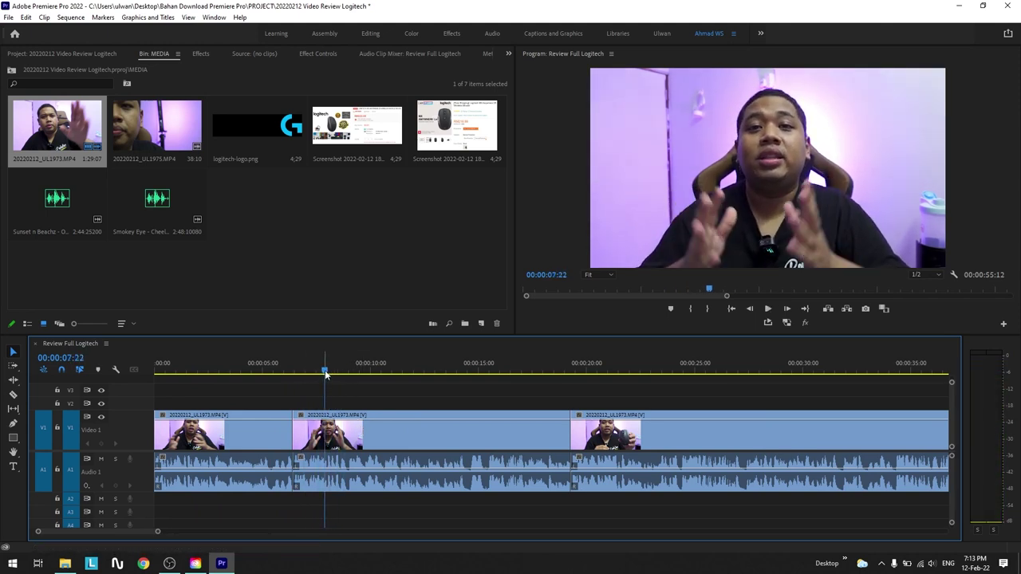
{"action": "left_click", "coordinate": [287, 268]}
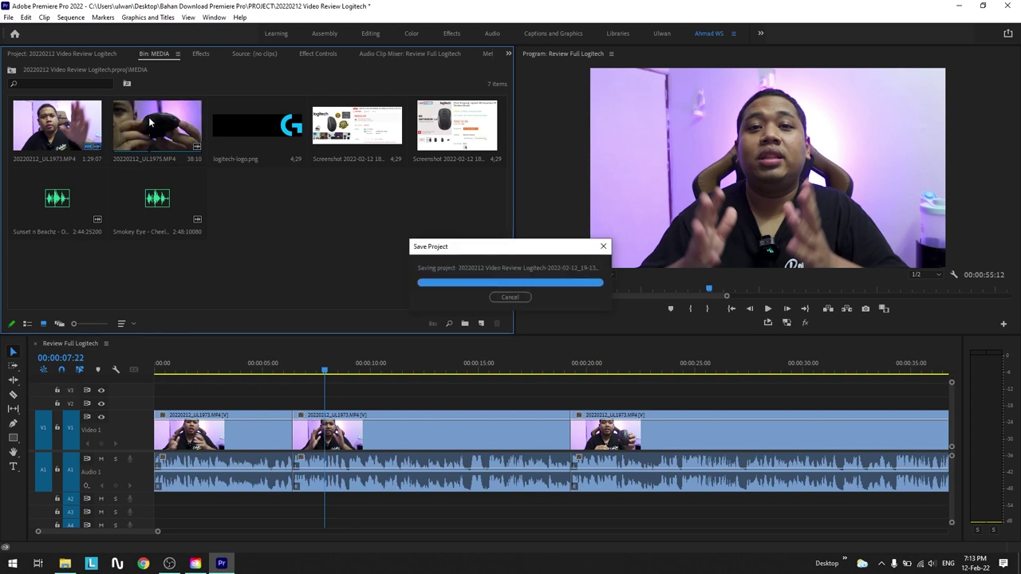
- Load 20220212_UL1975.MP4 as source and mark a 00:00:10:09 In/Out range on the top-down mouse shot
{"action": "double_click", "coordinate": [153, 124]}
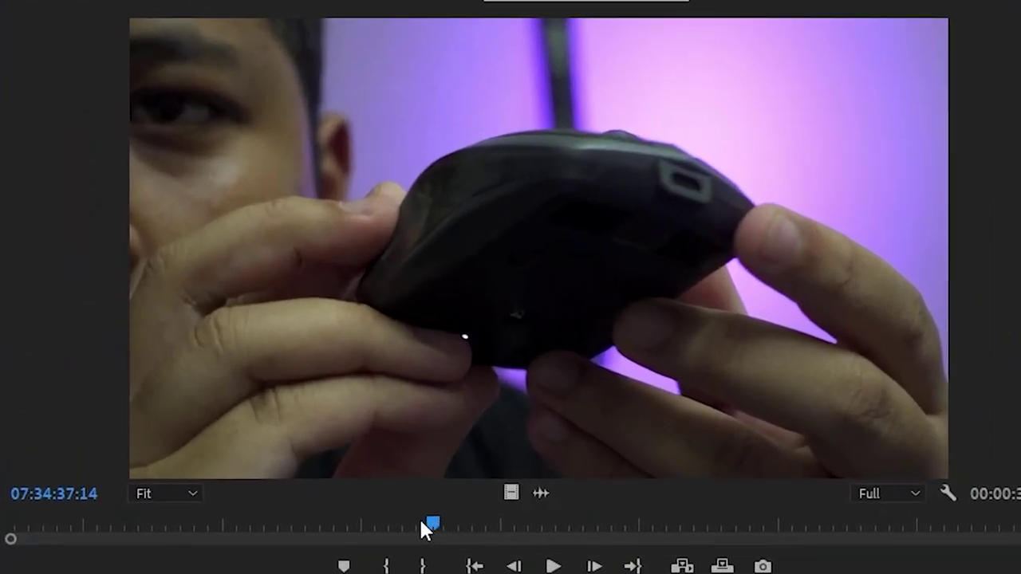
{"action": "left_click_drag", "start_coordinate": [208, 304], "coordinate": [209, 304]}
{"action": "mouse_move", "coordinate": [438, 526]}
{"action": "left_mouse_down"}
{"action": "mouse_move", "coordinate": [49, 525]}
{"action": "mouse_move", "coordinate": [142, 525]}
{"action": "left_mouse_up"}
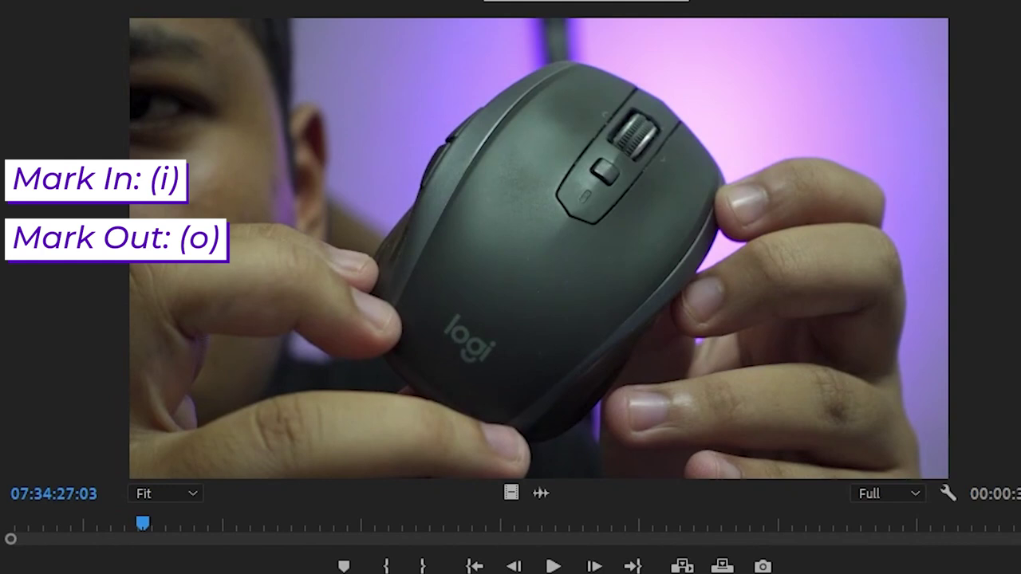
{"action": "left_click_drag", "start_coordinate": [142, 525], "coordinate": [146, 532]}
{"action": "key", "text": "i"}
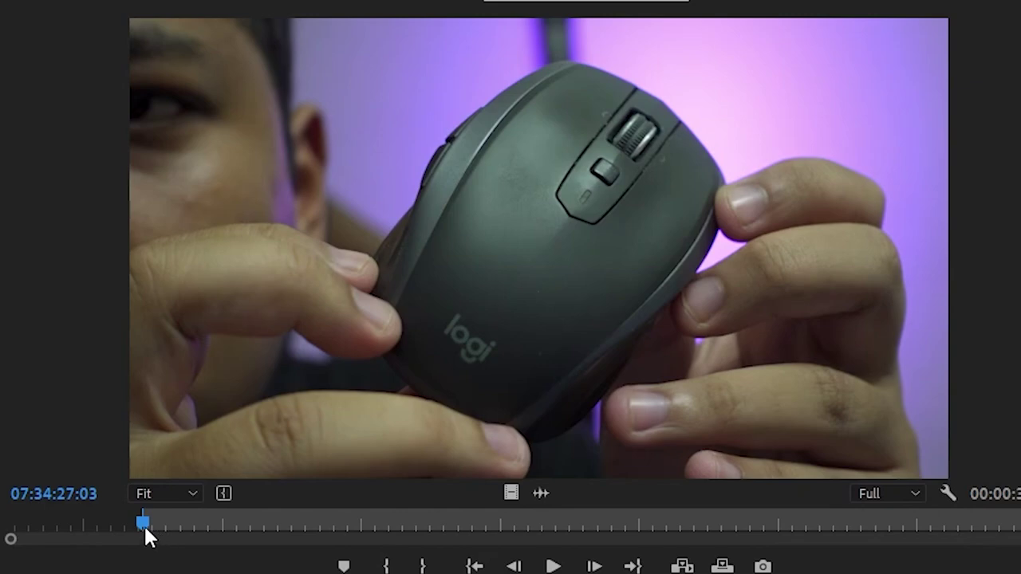
{"action": "left_click_drag", "start_coordinate": [144, 532], "coordinate": [245, 544]}
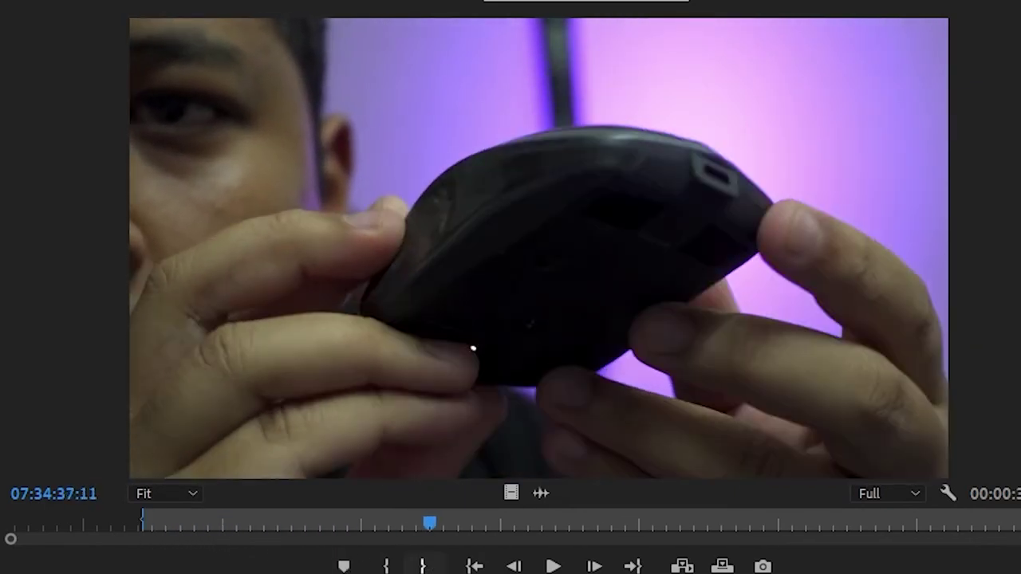
{"action": "left_click", "coordinate": [423, 567]}
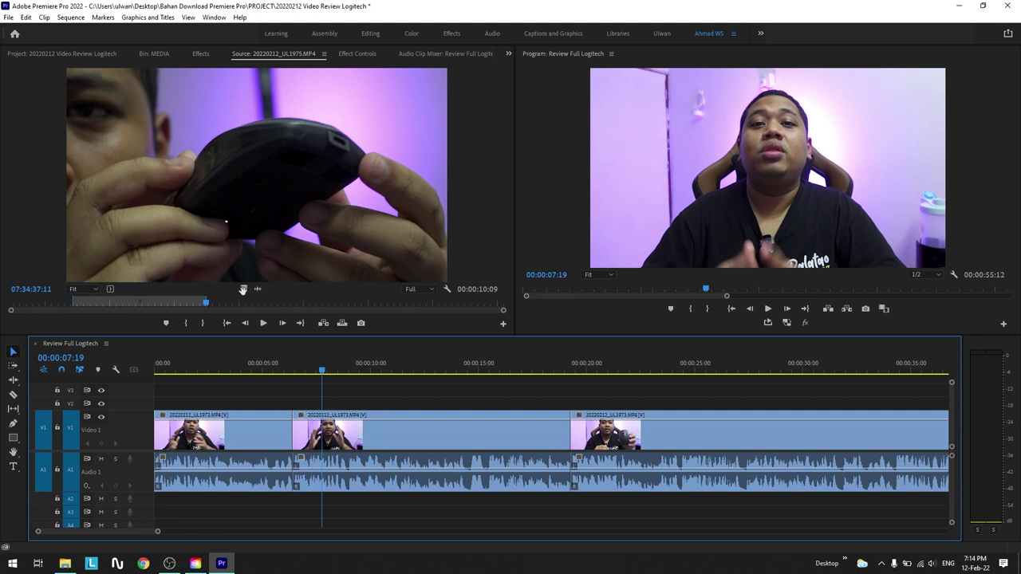
- Drop the marked mouse clip onto V2 at the playhead and review the cut
{"action": "left_click", "coordinate": [243, 289]}
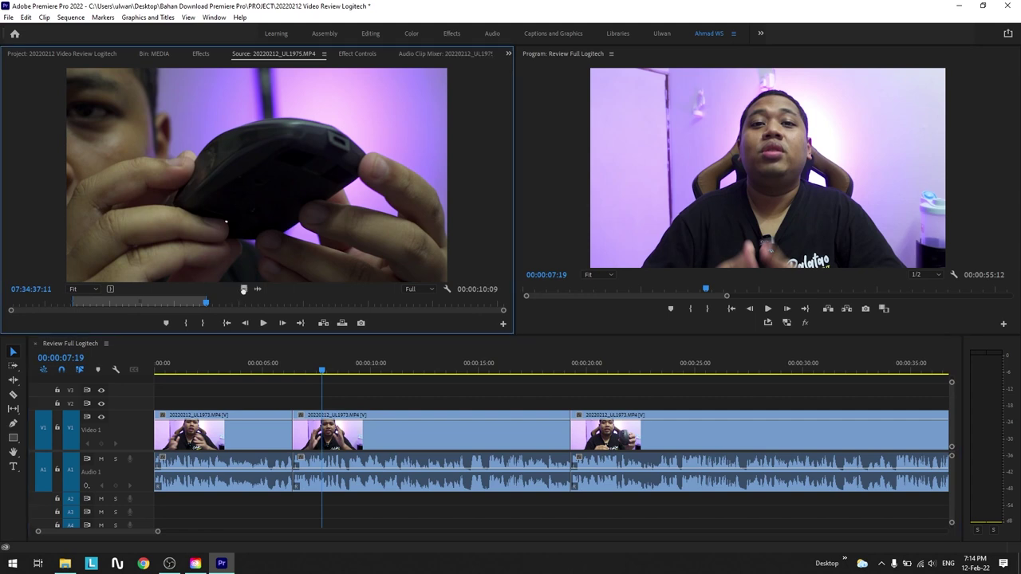
{"action": "left_click_drag", "start_coordinate": [317, 372], "coordinate": [363, 405]}
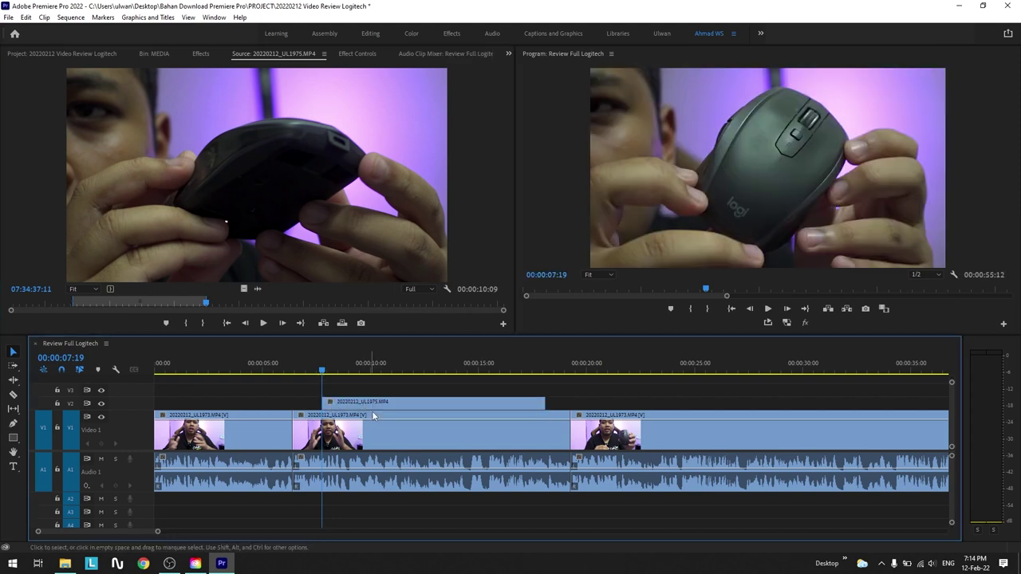
{"action": "left_click", "coordinate": [332, 372]}
{"action": "mouse_move", "coordinate": [335, 373]}
{"action": "left_mouse_down"}
{"action": "mouse_move", "coordinate": [328, 395]}
{"action": "mouse_move", "coordinate": [318, 378]}
{"action": "left_mouse_up"}
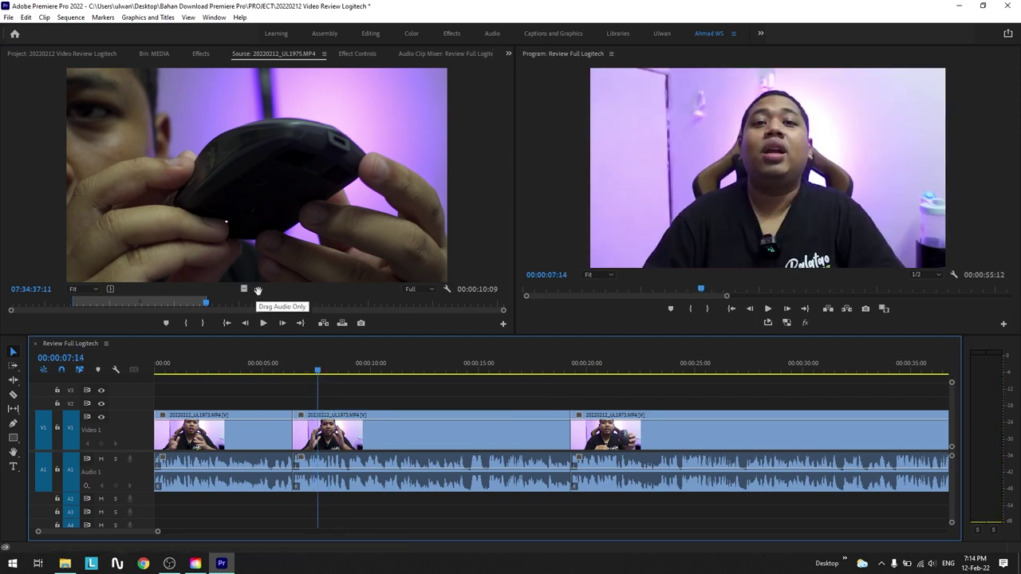
- Try adding the clip's audio and a linked V2/A2 copy, then delete the mouse clip and its audio
{"action": "left_click_drag", "start_coordinate": [258, 290], "coordinate": [325, 426]}
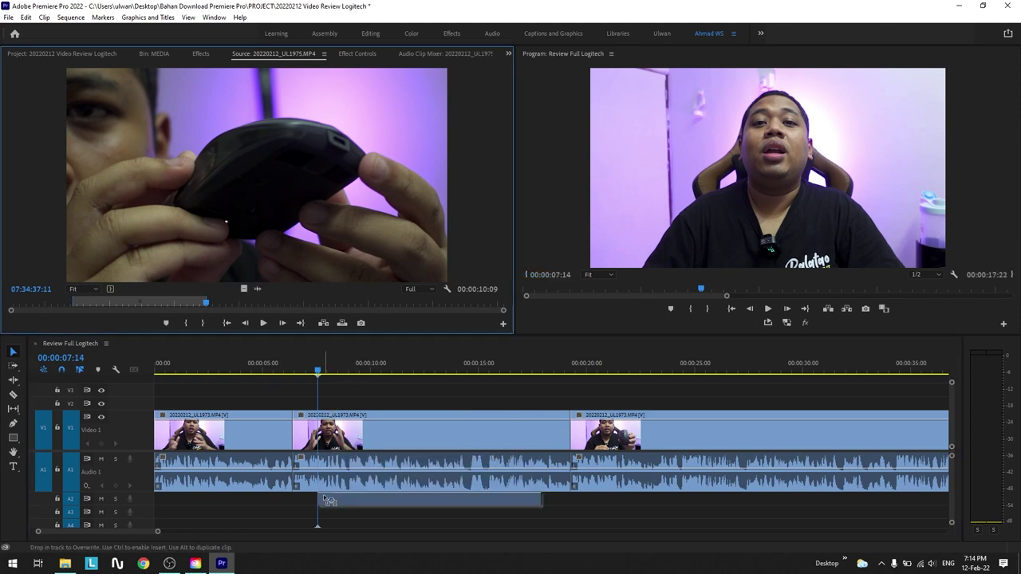
{"action": "mouse_move", "coordinate": [324, 426]}
{"action": "left_mouse_down"}
{"action": "mouse_move", "coordinate": [330, 517]}
{"action": "mouse_move", "coordinate": [327, 501]}
{"action": "mouse_move", "coordinate": [338, 502]}
{"action": "left_mouse_up"}
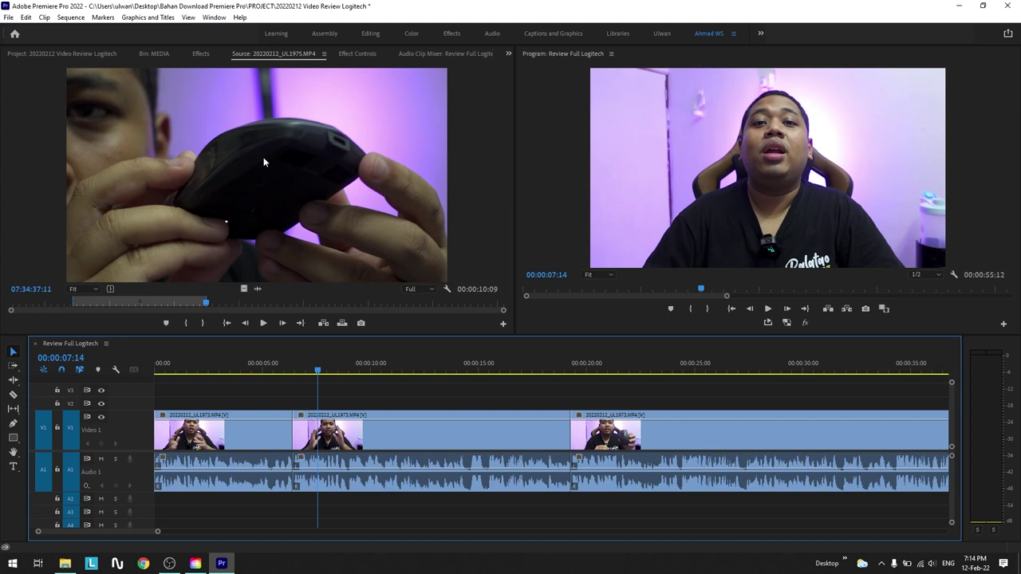
{"action": "left_click_drag", "start_coordinate": [257, 147], "coordinate": [325, 408]}
{"action": "left_click", "coordinate": [351, 408]}
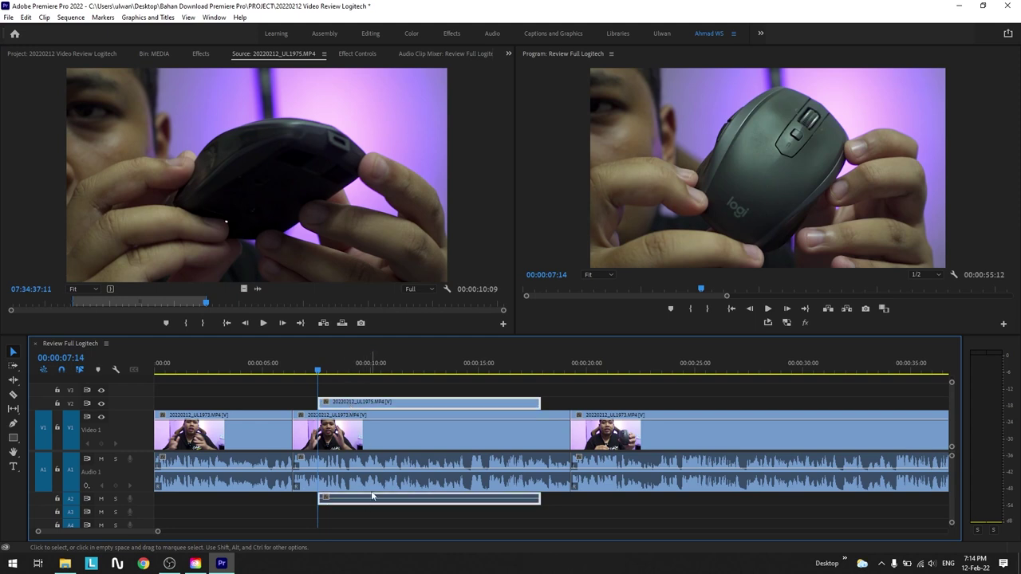
{"action": "mouse_move", "coordinate": [371, 492]}
{"action": "key", "text": "Delete"}
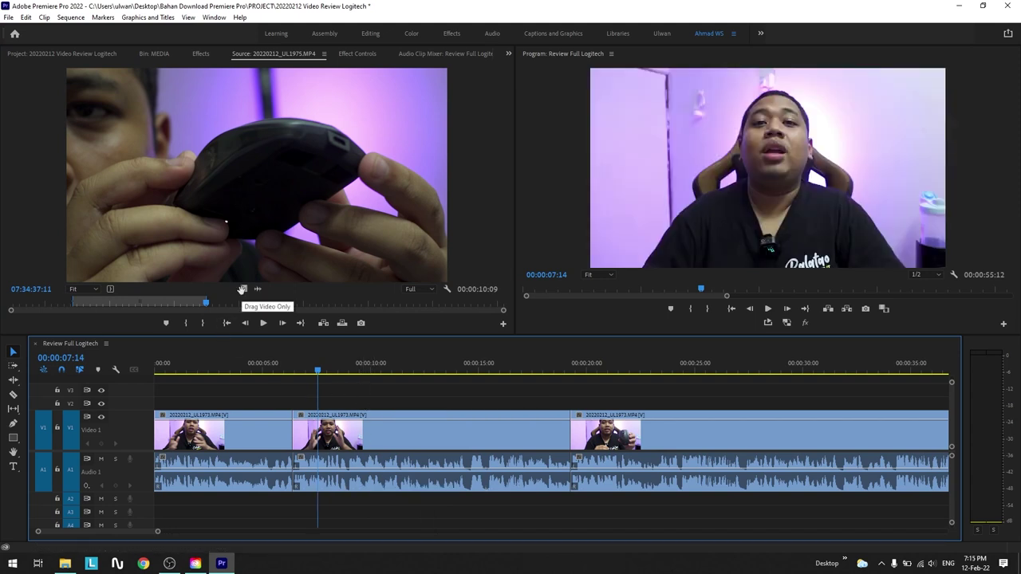
- Place only the mouse clip's video on V2 and trim its end to about 15 seconds
{"action": "left_click", "coordinate": [242, 291]}
{"action": "left_click_drag", "start_coordinate": [336, 373], "coordinate": [339, 396]}
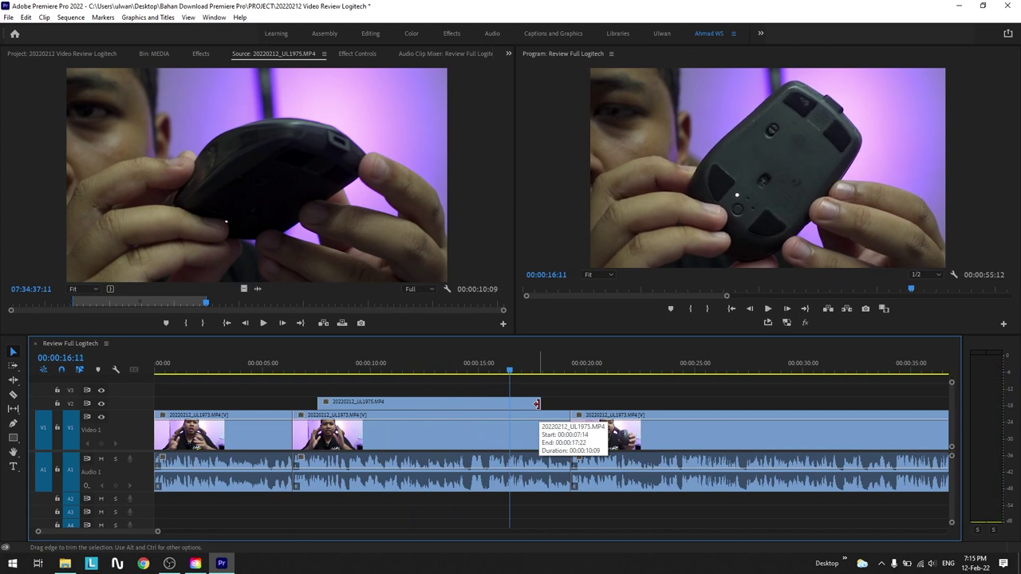
{"action": "left_click_drag", "start_coordinate": [536, 405], "coordinate": [531, 405]}
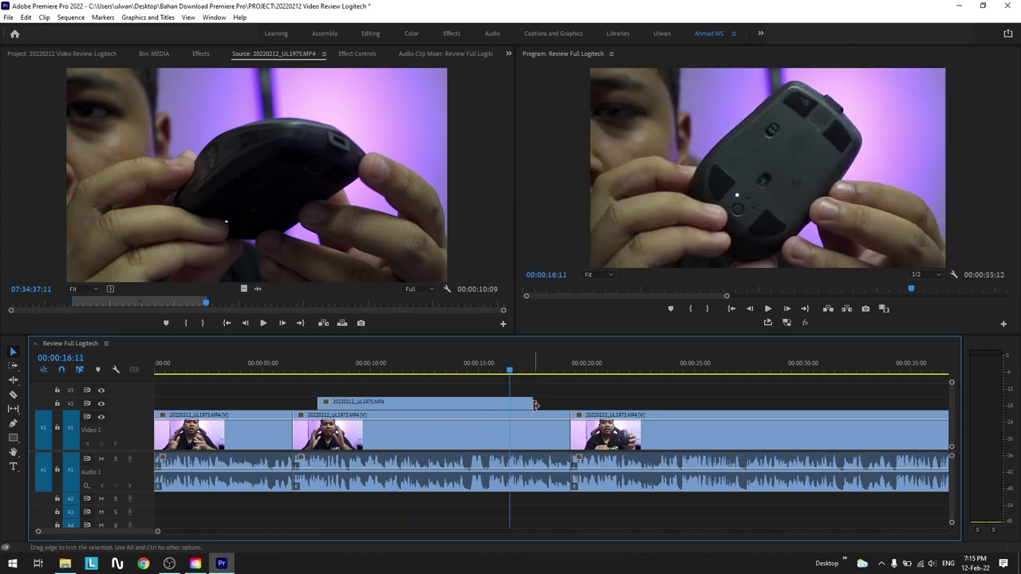
{"action": "left_click_drag", "start_coordinate": [536, 405], "coordinate": [488, 408]}
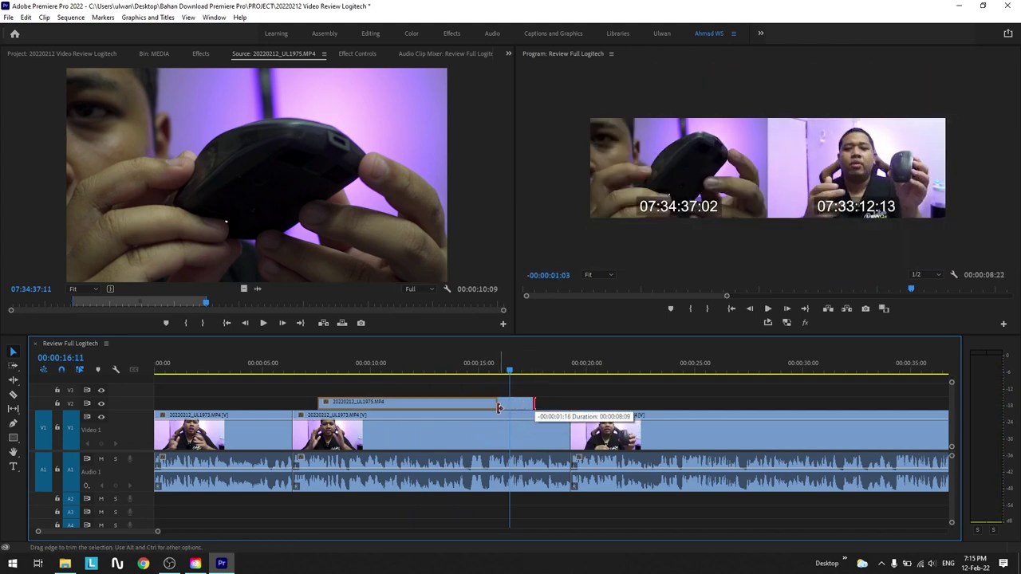
{"action": "left_click", "coordinate": [473, 368]}
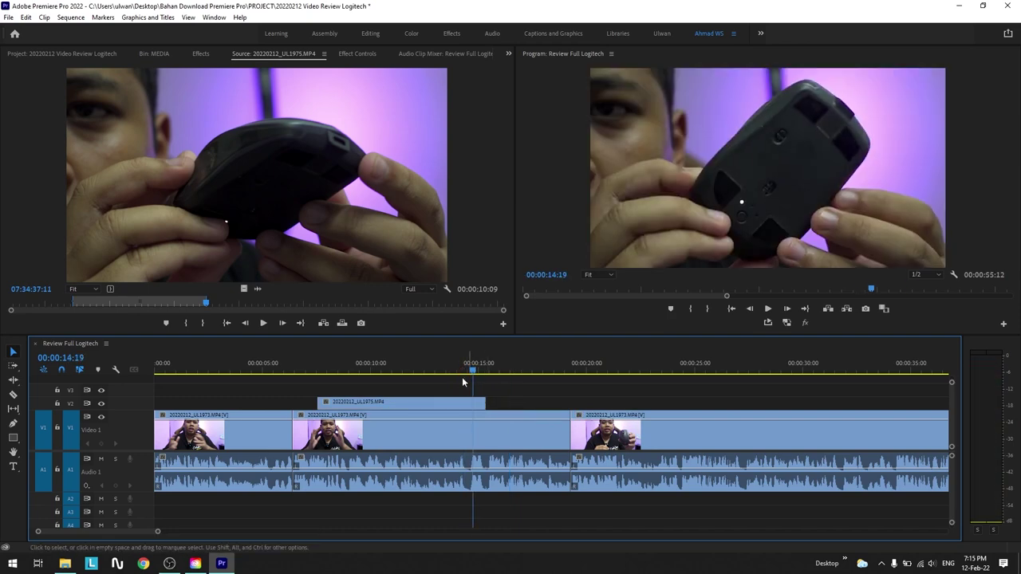
- Collapse the V1 and A1 tracks and park the playhead at 00:00:07:08
{"action": "double_click", "coordinate": [140, 430]}
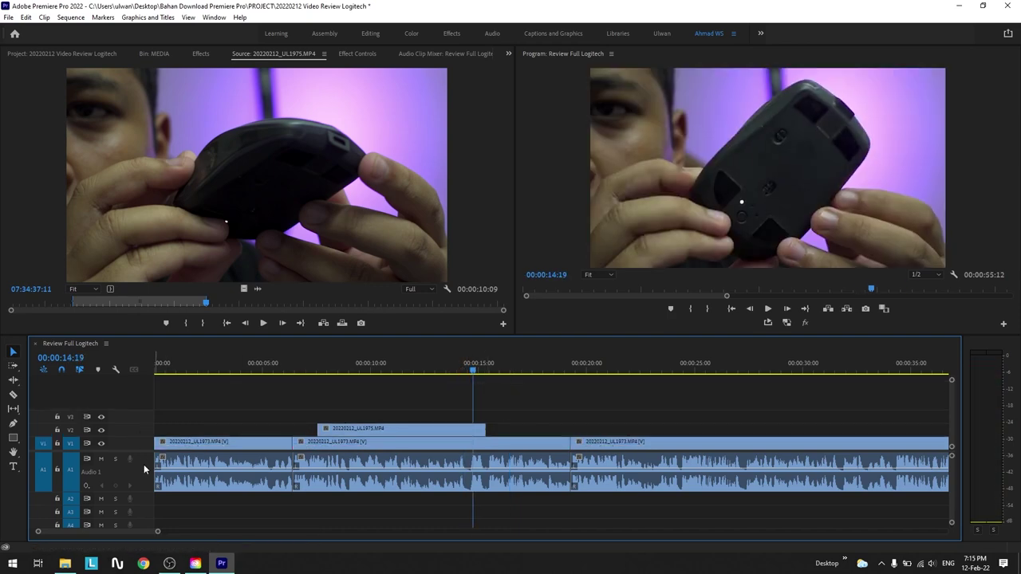
{"action": "double_click", "coordinate": [143, 464]}
{"action": "left_click_drag", "start_coordinate": [312, 370], "coordinate": [325, 375]}
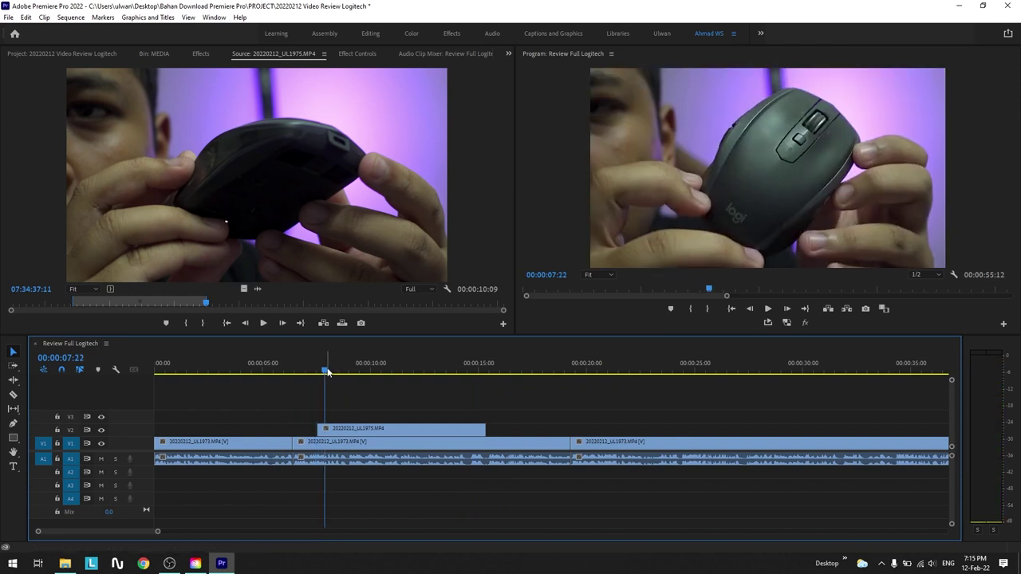
{"action": "left_click", "coordinate": [312, 371]}
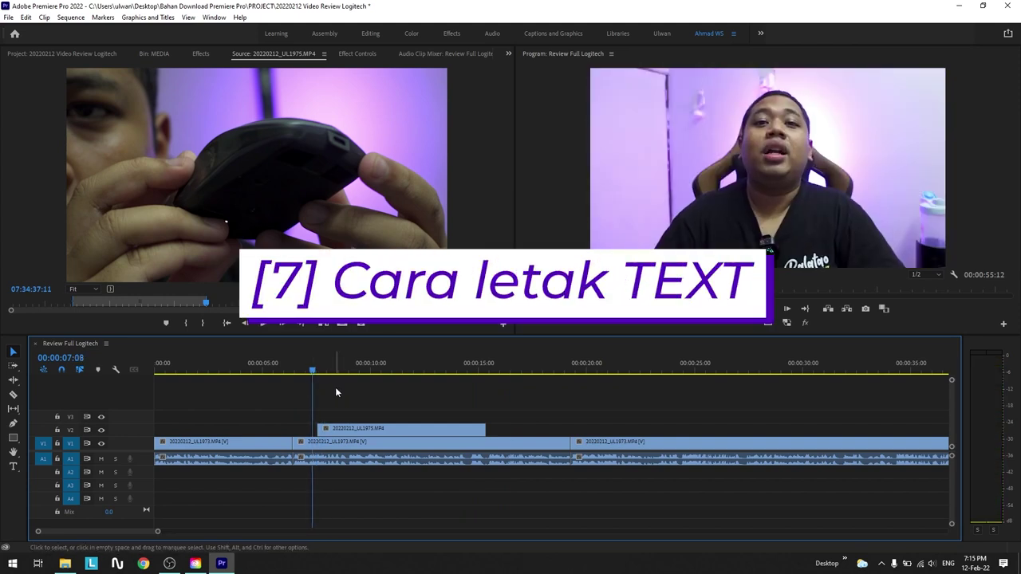
- Add a 'Logitech MX Anywhere 2S' text title over the mouse close-up and align its clip with the B-roll start
{"action": "left_click", "coordinate": [13, 468]}
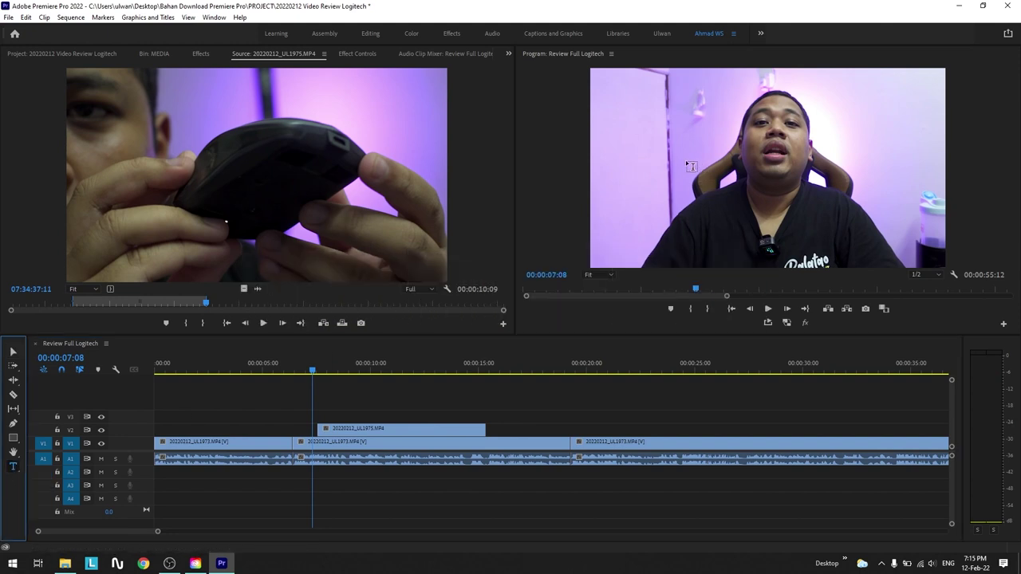
{"action": "left_click_drag", "start_coordinate": [312, 371], "coordinate": [325, 375]}
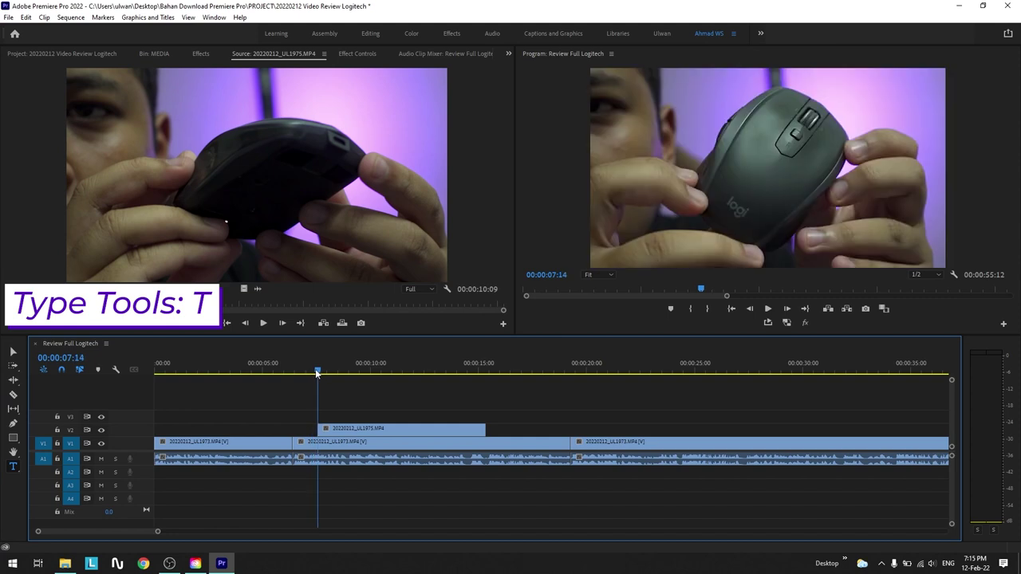
{"action": "left_click", "coordinate": [693, 164]}
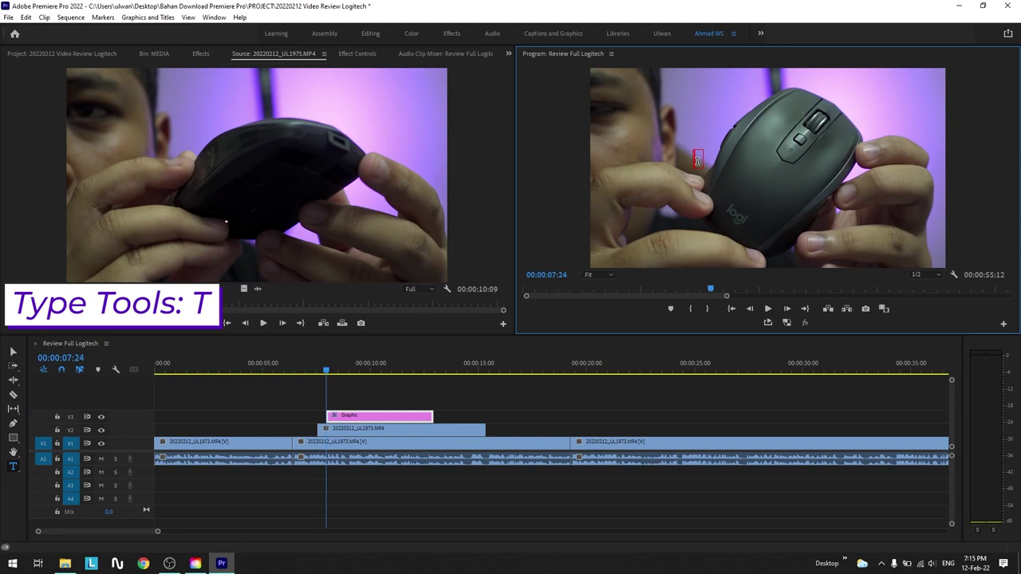
{"action": "type", "text": "Logitech"}
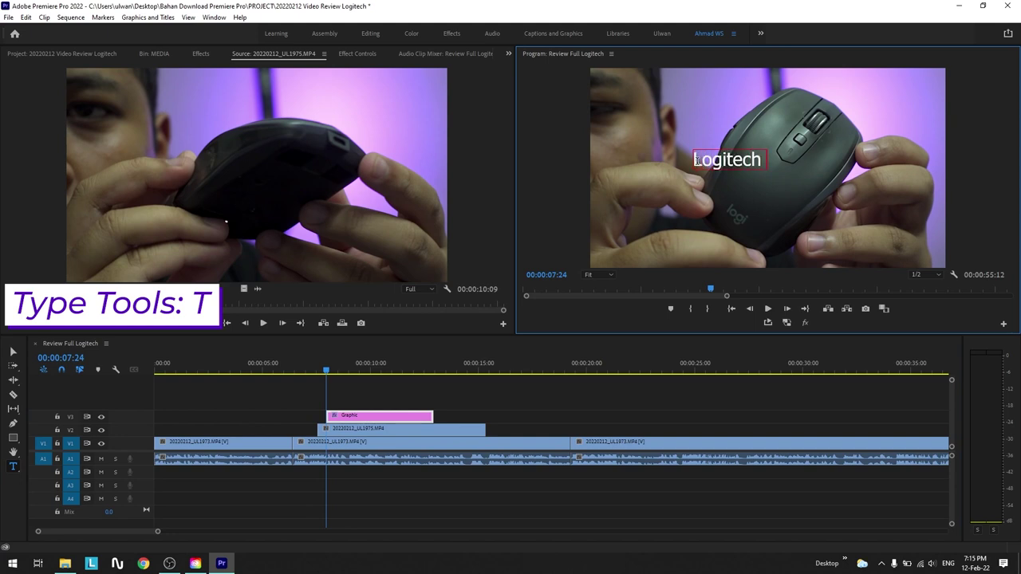
{"action": "type", "text": " MX Any"}
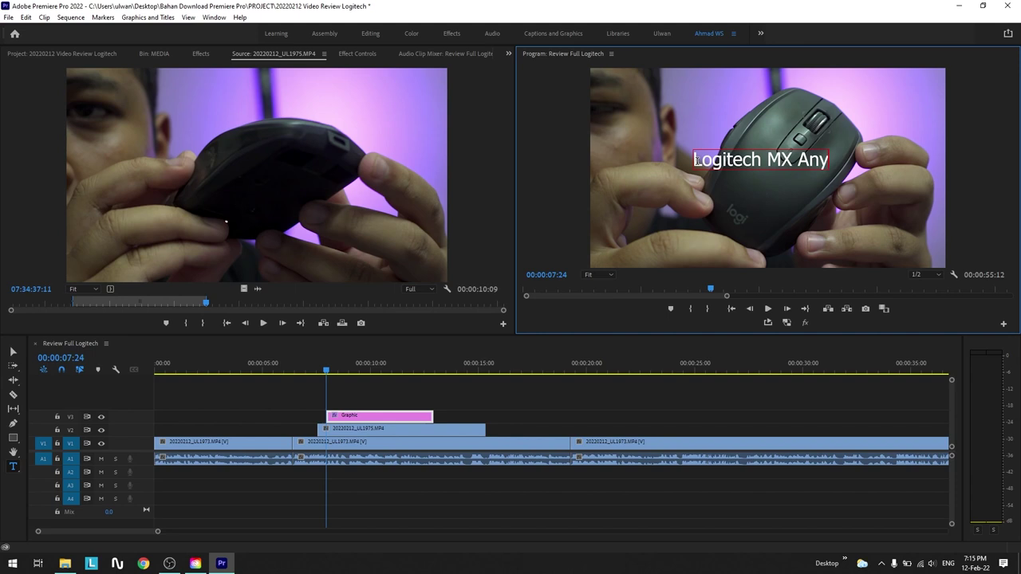
{"action": "type", "text": "where 2S"}
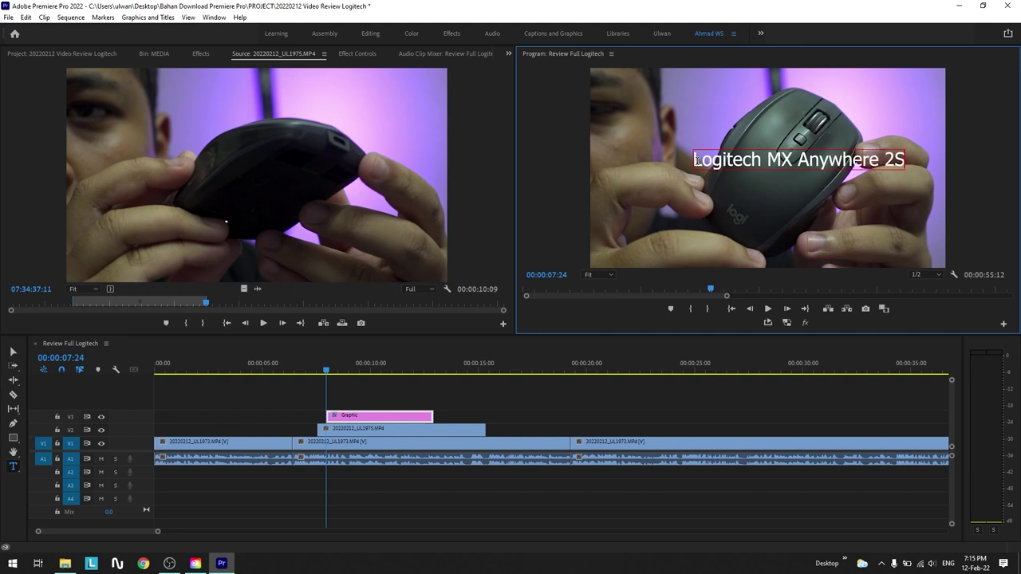
{"action": "left_click", "coordinate": [363, 371]}
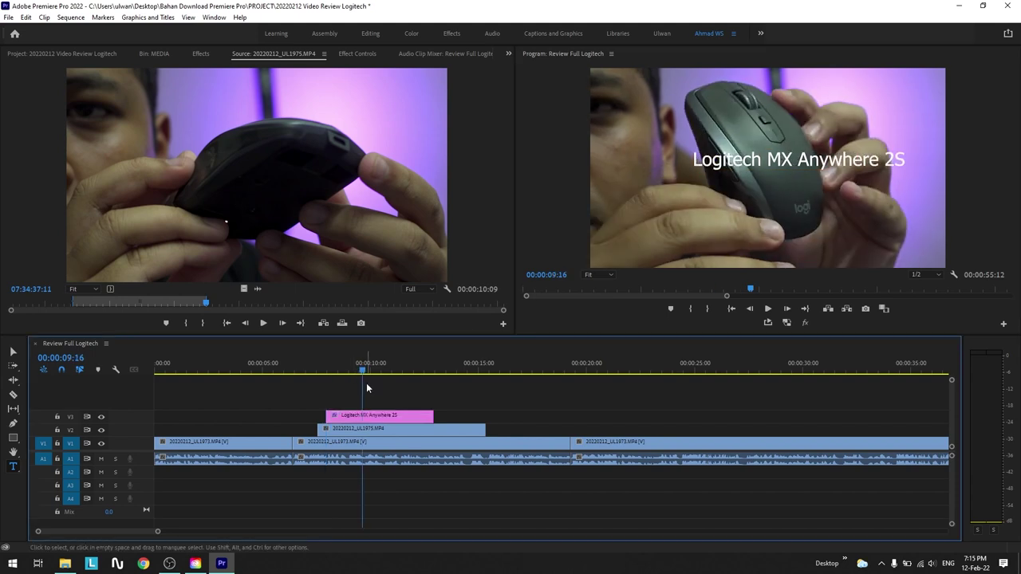
{"action": "mouse_move", "coordinate": [373, 416]}
{"action": "left_mouse_down"}
{"action": "mouse_move", "coordinate": [340, 420]}
{"action": "mouse_move", "coordinate": [373, 413]}
{"action": "mouse_move", "coordinate": [364, 416]}
{"action": "left_mouse_up"}
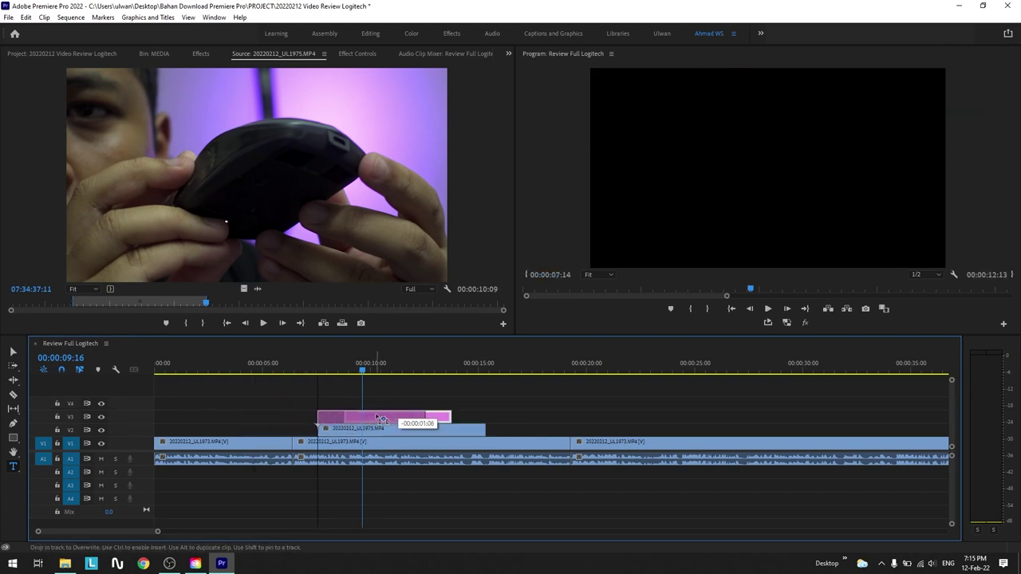
- Extend the title clip to the B-roll's end, centre the text in the frame, and select the title clip
{"action": "left_click_drag", "start_coordinate": [426, 418], "coordinate": [484, 418]}
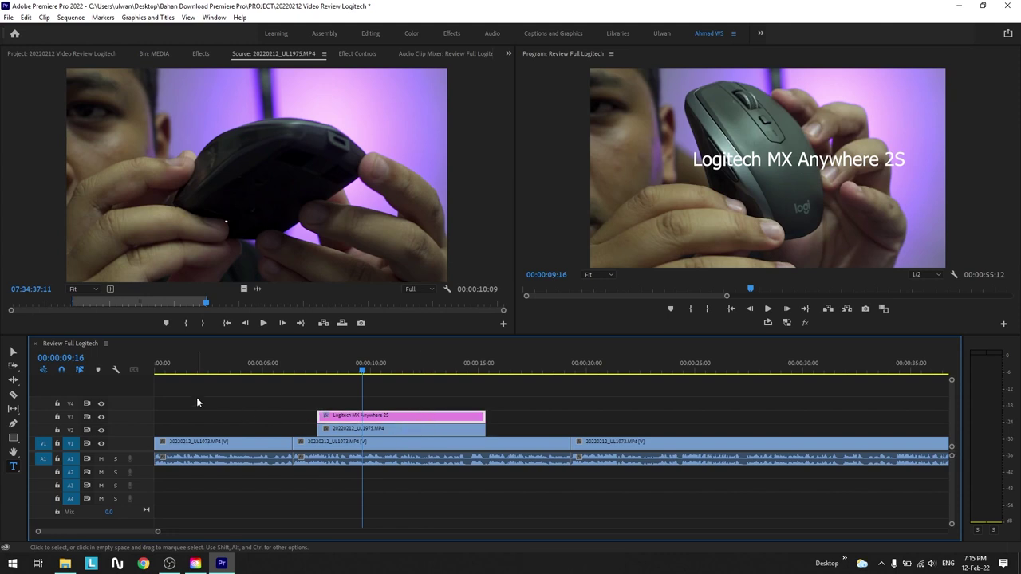
{"action": "left_click", "coordinate": [13, 356]}
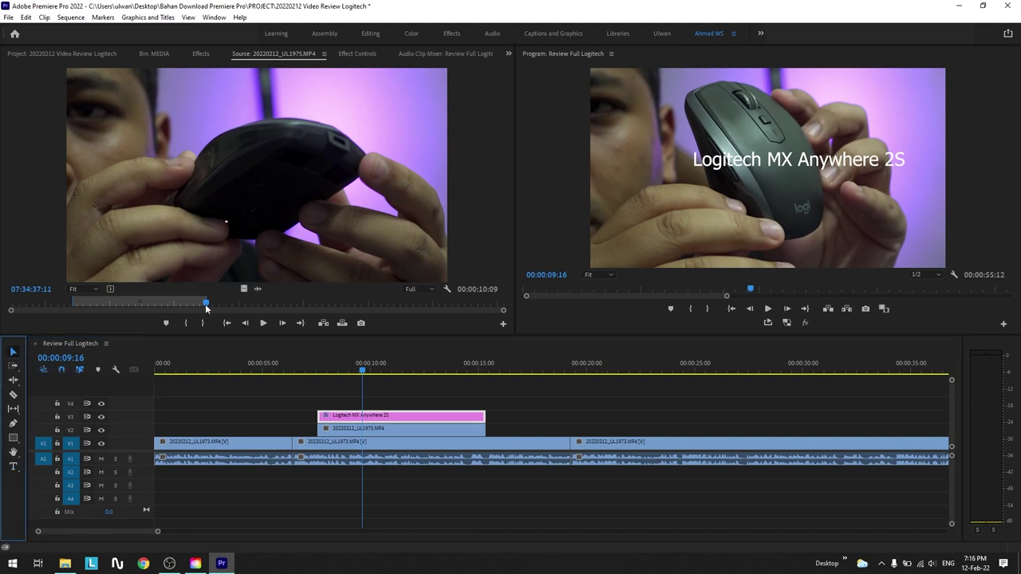
{"action": "mouse_move", "coordinate": [771, 182]}
{"action": "left_mouse_down"}
{"action": "mouse_move", "coordinate": [795, 155]}
{"action": "mouse_move", "coordinate": [765, 160]}
{"action": "left_mouse_up"}
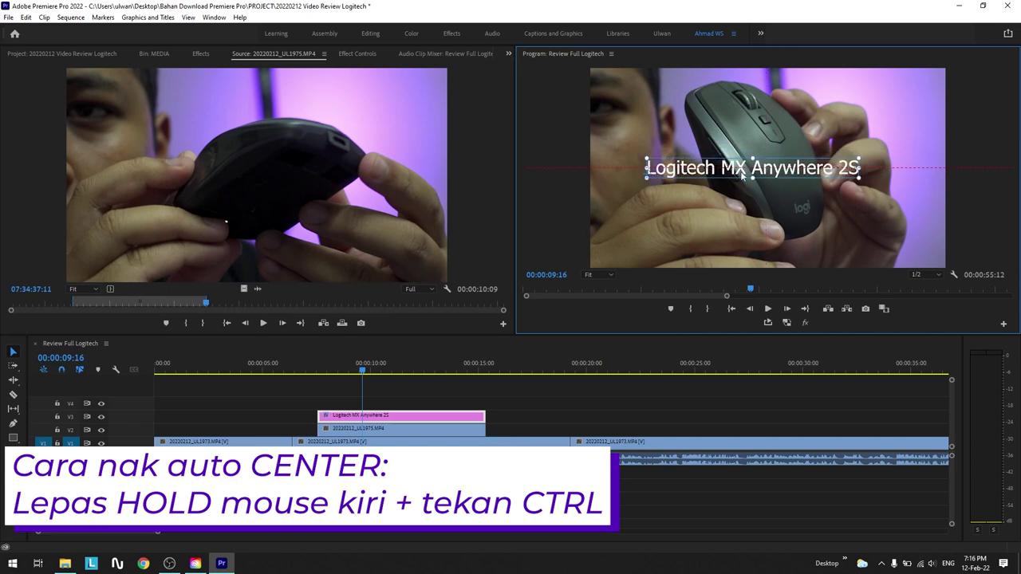
{"action": "left_click_drag", "start_coordinate": [765, 160], "coordinate": [750, 175]}
{"action": "left_click_drag", "start_coordinate": [508, 270], "coordinate": [521, 273]}
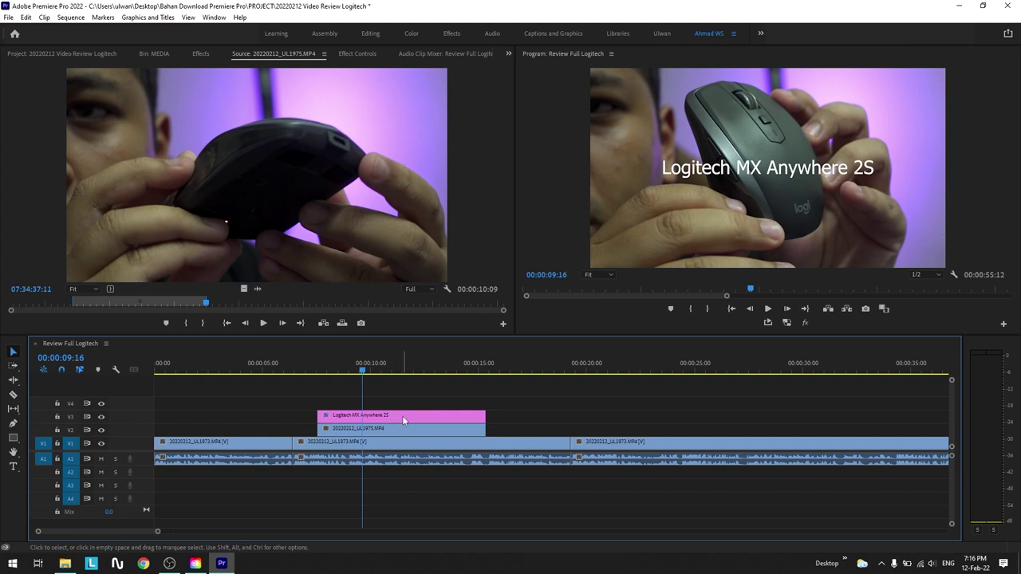
{"action": "left_click", "coordinate": [402, 416]}
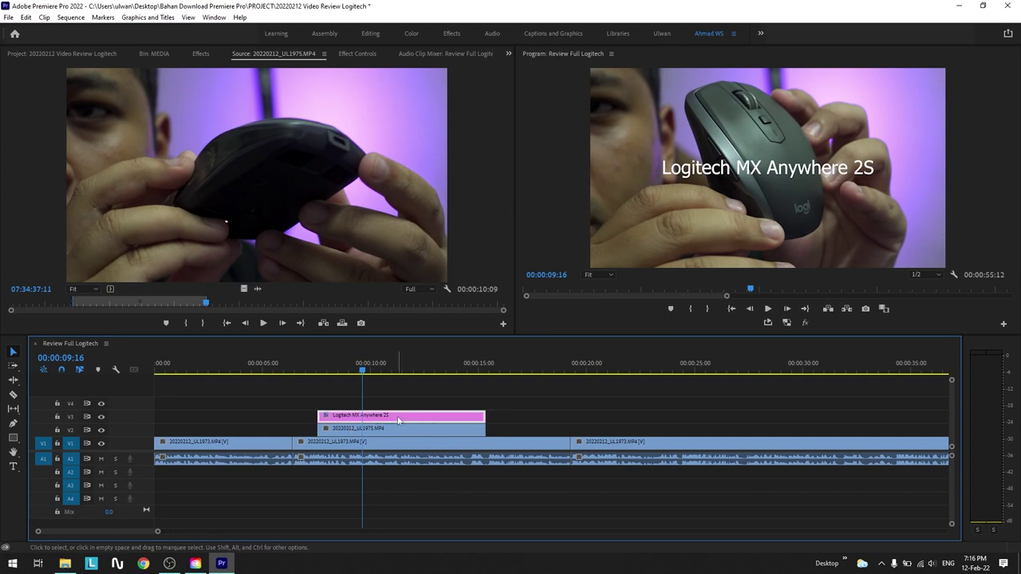
- Turn on Background in the title's Text Appearance properties in Effect Controls
{"action": "left_click", "coordinate": [357, 54]}
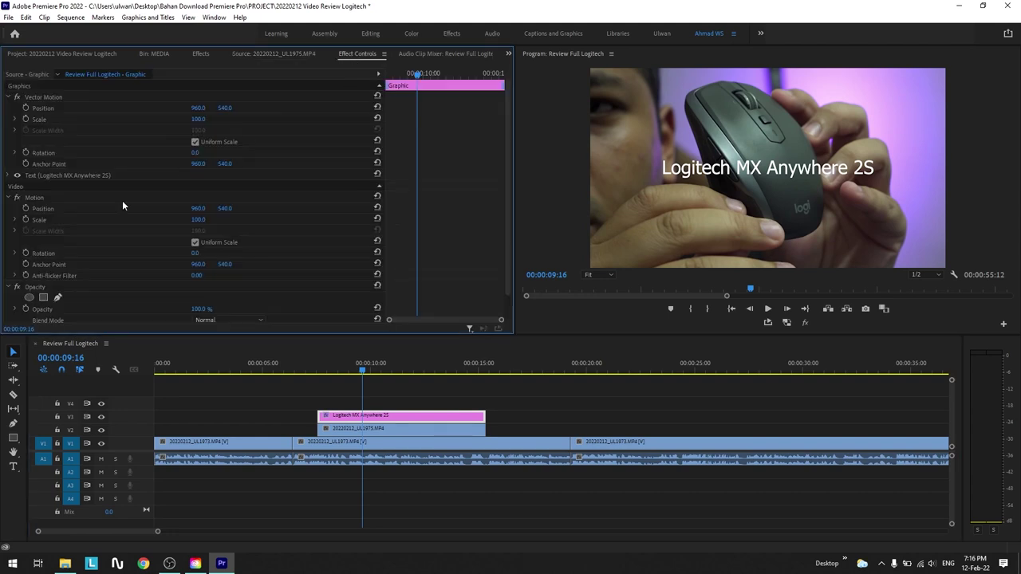
{"action": "left_click", "coordinate": [9, 177]}
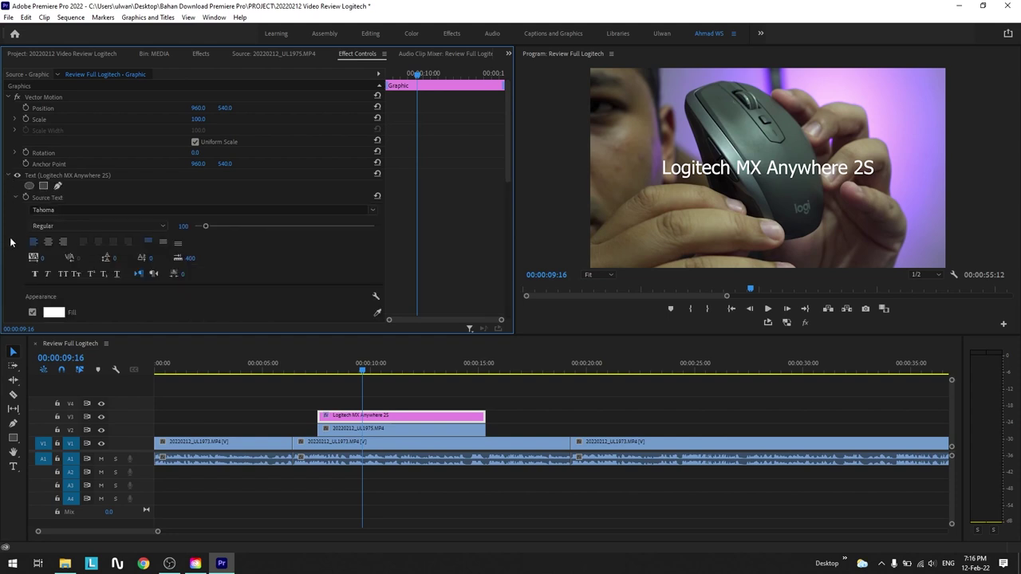
{"action": "scroll", "coordinate": [15, 241], "scroll_direction": "down", "scroll_amount": 2}
{"action": "scroll", "coordinate": [14, 241], "scroll_direction": "down", "scroll_amount": 1}
{"action": "scroll", "coordinate": [14, 241], "scroll_direction": "down", "scroll_amount": 1}
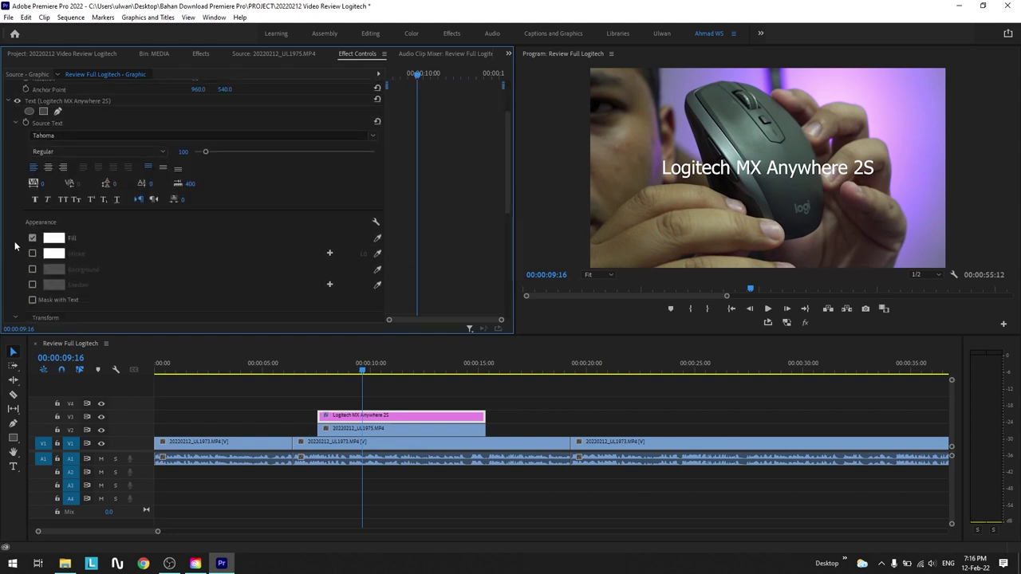
{"action": "scroll", "coordinate": [9, 263], "scroll_direction": "down", "scroll_amount": 1}
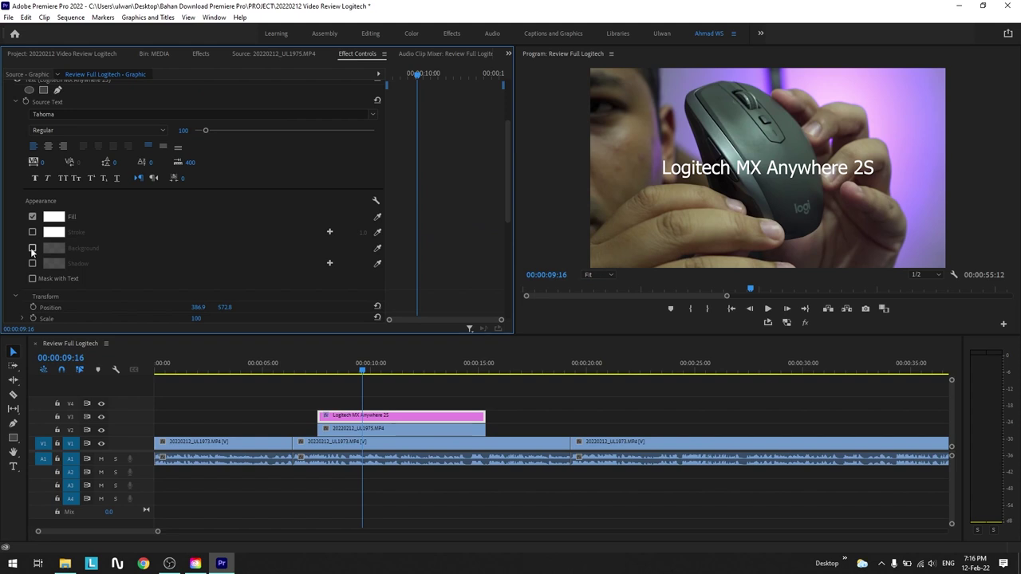
{"action": "left_click", "coordinate": [32, 249]}
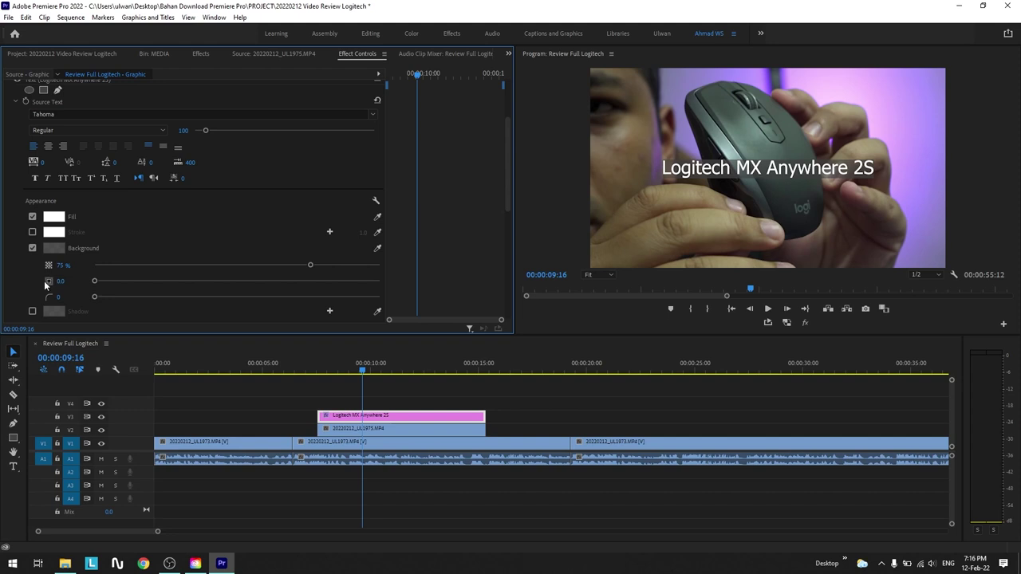
- Make the title background red B91C1C at 100% opacity with size 12.8
{"action": "scroll", "coordinate": [20, 282], "scroll_direction": "down", "scroll_amount": 3}
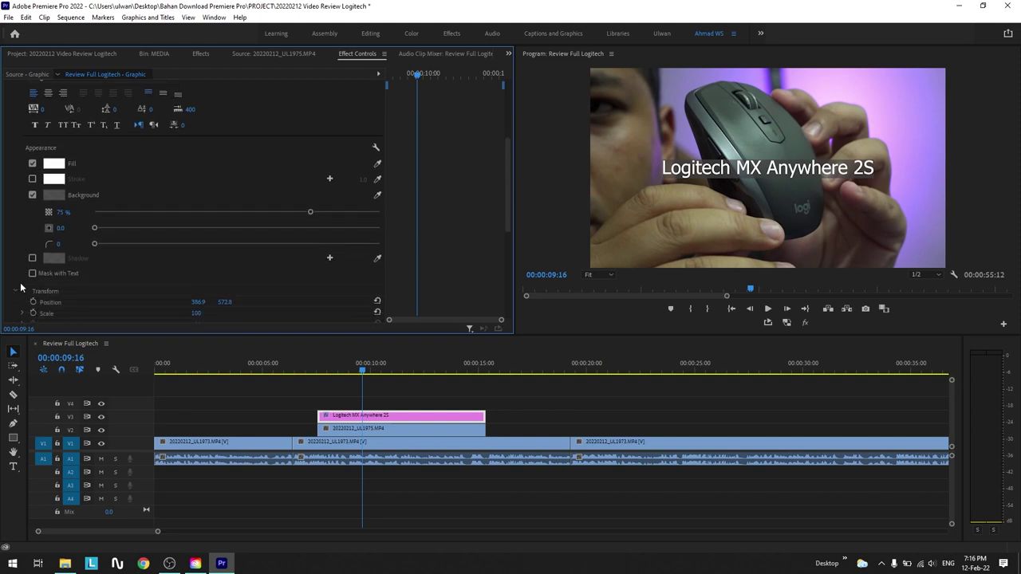
{"action": "left_click", "coordinate": [58, 185]}
{"action": "left_click_drag", "start_coordinate": [471, 281], "coordinate": [497, 311]}
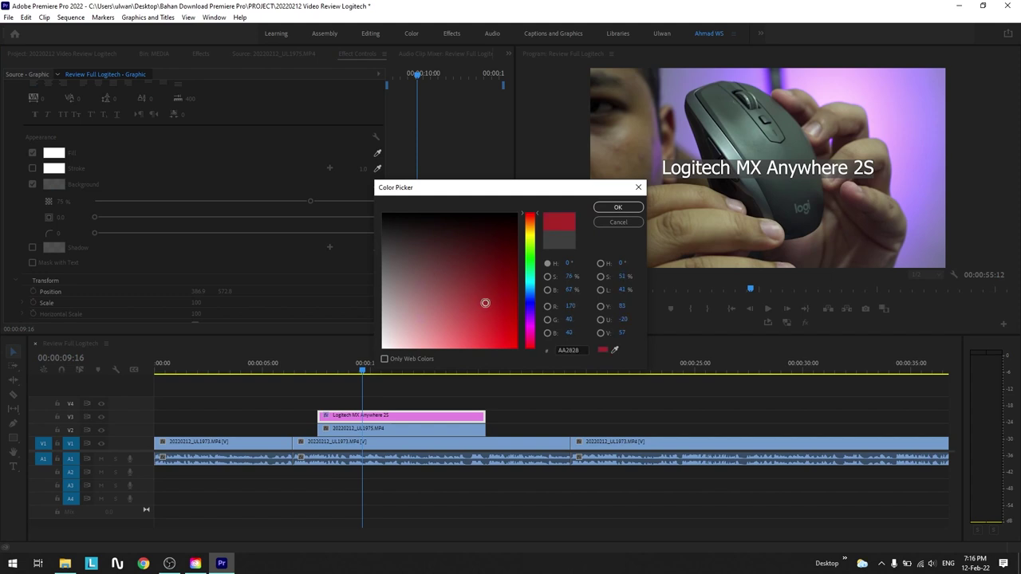
{"action": "left_click", "coordinate": [617, 208]}
{"action": "left_click", "coordinate": [358, 372]}
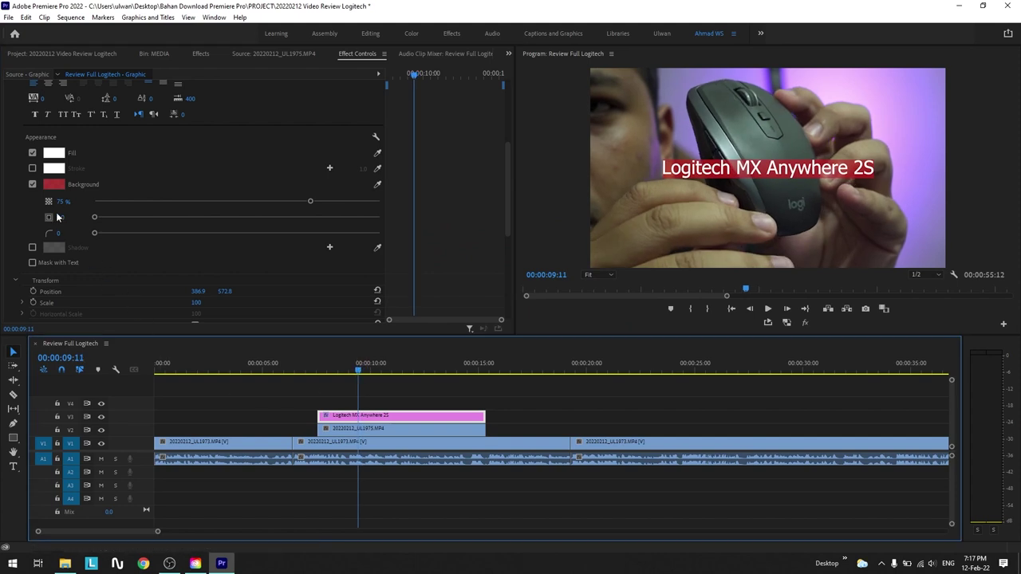
{"action": "left_click_drag", "start_coordinate": [58, 203], "coordinate": [144, 217]}
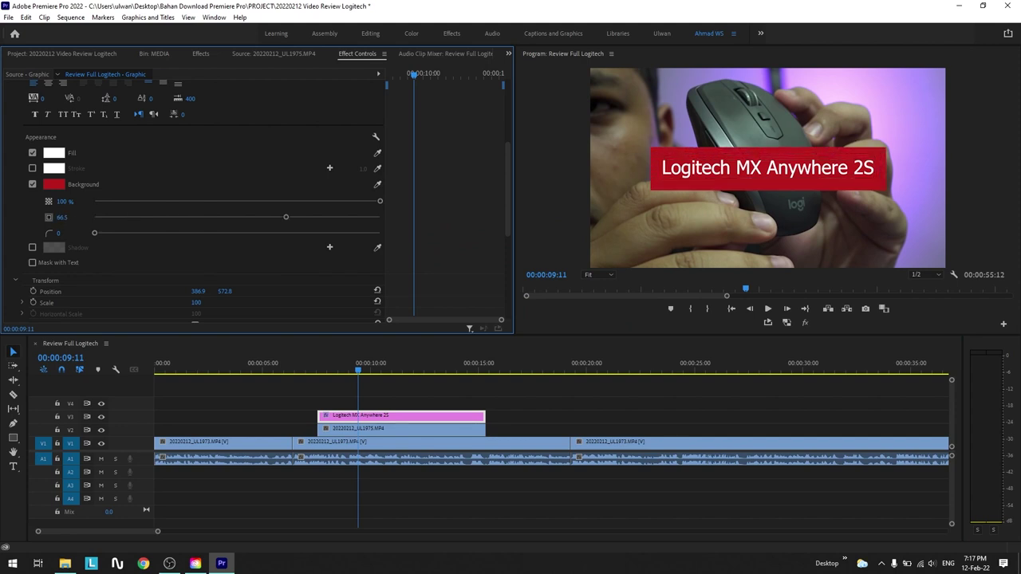
{"action": "mouse_move", "coordinate": [60, 217]}
{"action": "left_mouse_down"}
{"action": "mouse_move", "coordinate": [24, 217]}
{"action": "mouse_move", "coordinate": [62, 217]}
{"action": "left_mouse_up"}
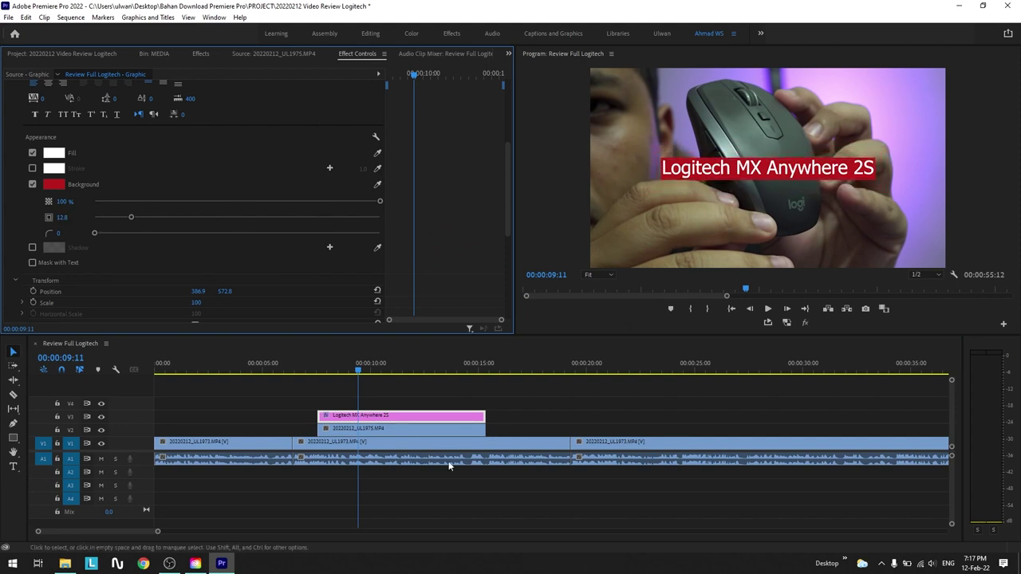
{"action": "left_click", "coordinate": [382, 401]}
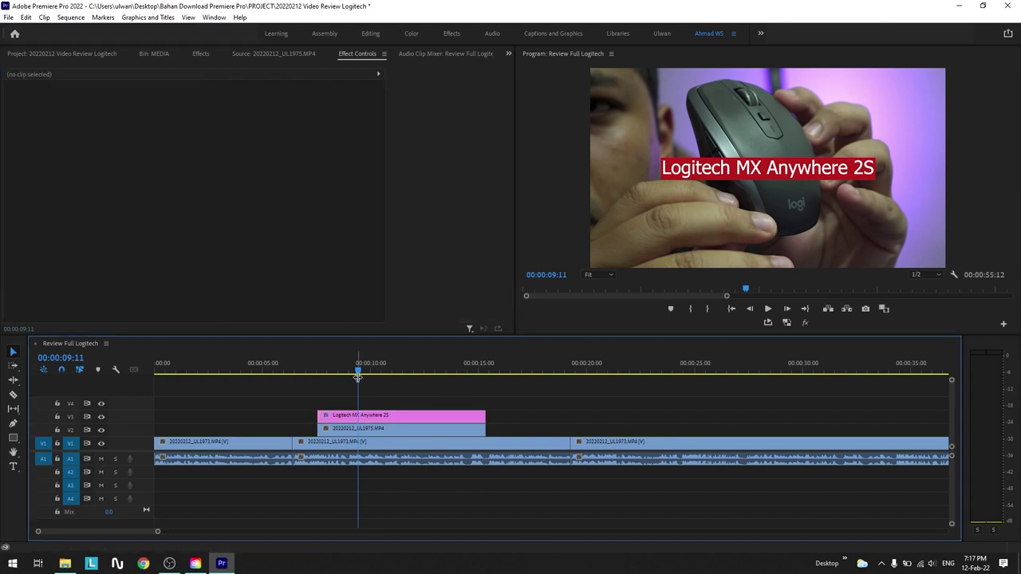
- Zoom into the sequence start and apply default transitions to the first V1 clip's start edge
{"action": "left_click_drag", "start_coordinate": [358, 372], "coordinate": [334, 371]}
{"action": "left_click", "coordinate": [556, 371]}
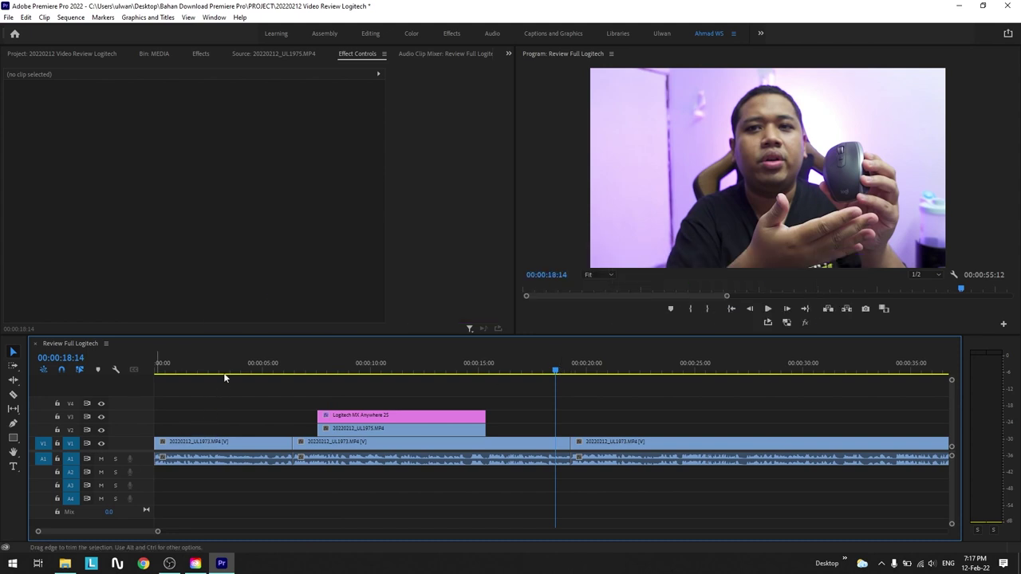
{"action": "left_click_drag", "start_coordinate": [224, 372], "coordinate": [142, 380]}
{"action": "key", "text": "="}
{"action": "key", "text": "="}
{"action": "key", "text": "="}
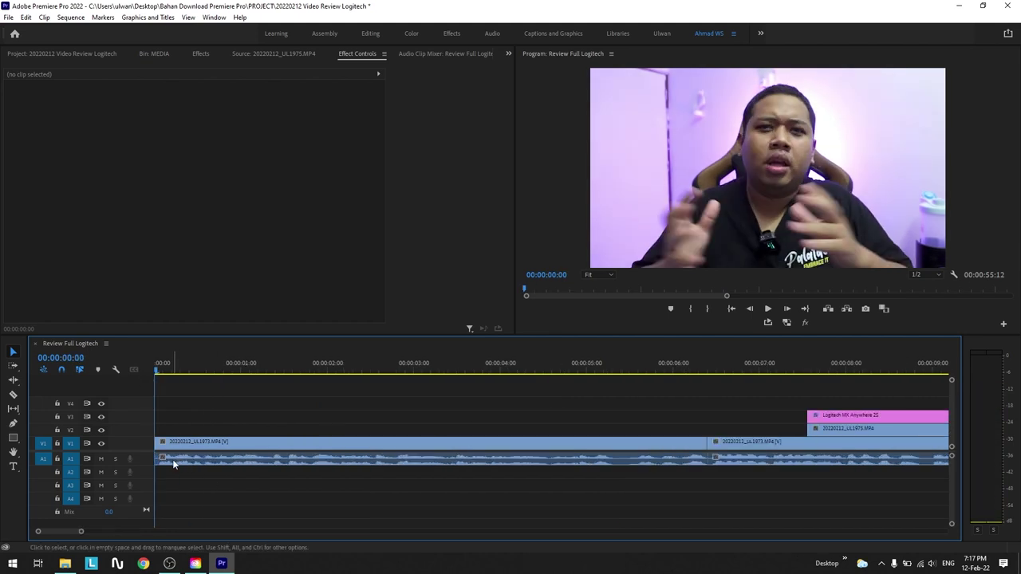
{"action": "right_click", "coordinate": [157, 448]}
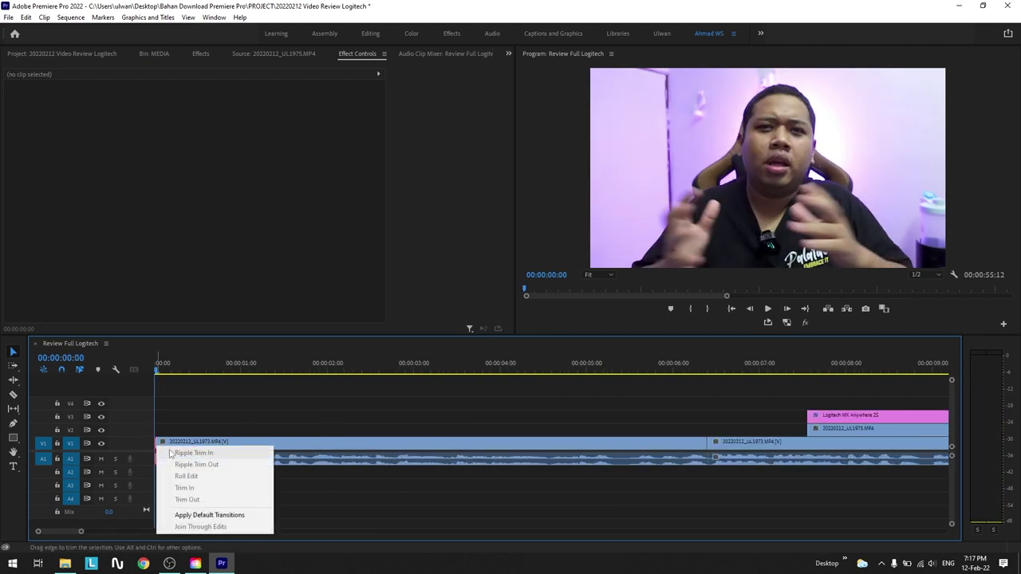
{"action": "left_click", "coordinate": [204, 517]}
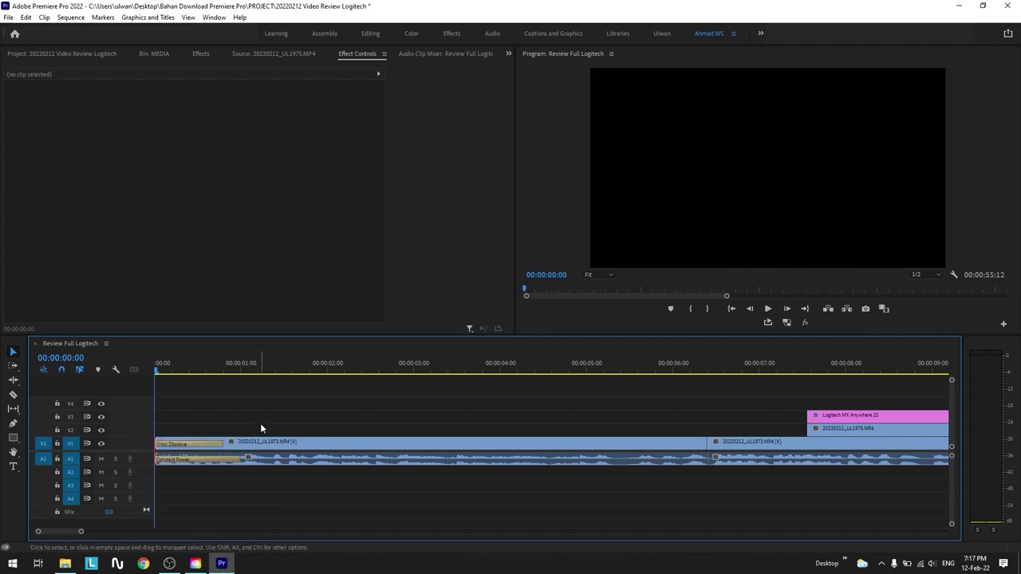
- Play back the new opening transitions and select the Cross Dissolve on V1
{"action": "key", "text": "space"}
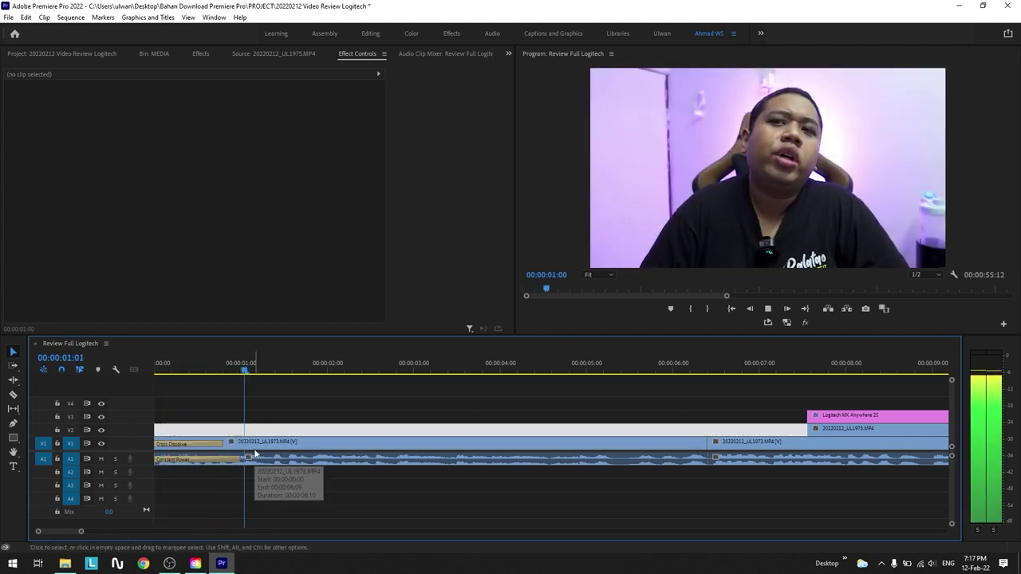
{"action": "key", "text": "space"}
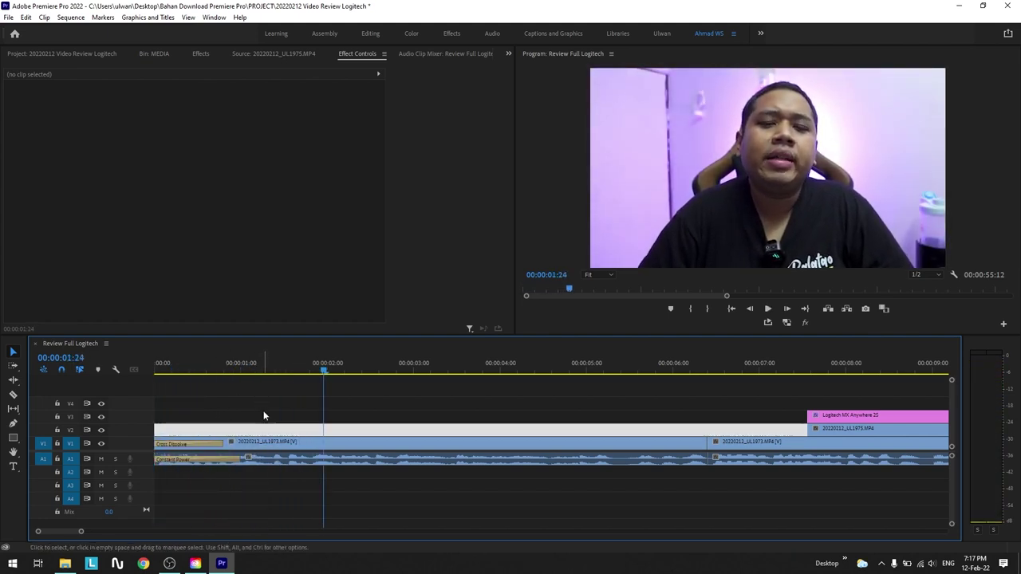
{"action": "key", "text": "Home"}
{"action": "key", "text": "space"}
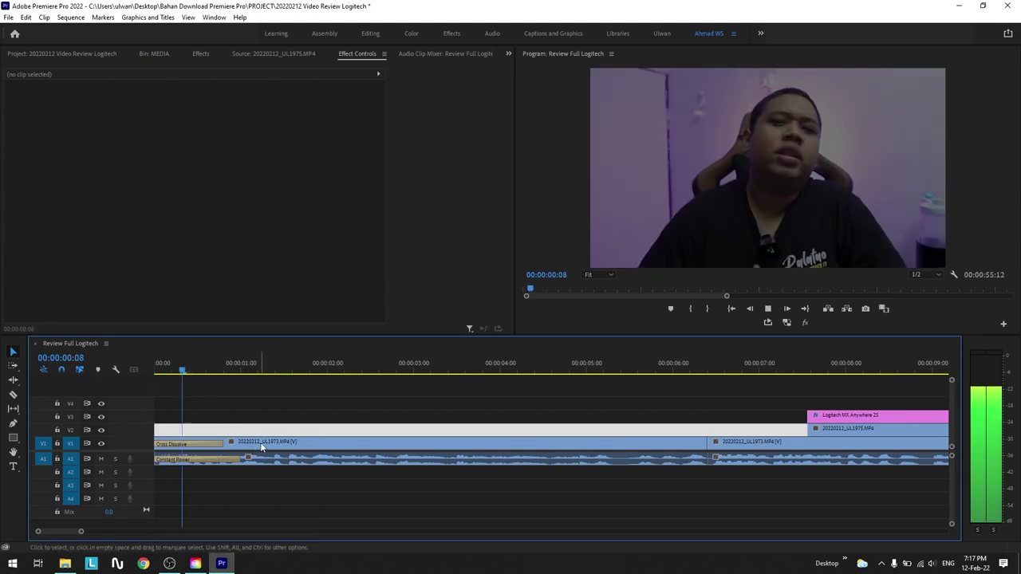
{"action": "key", "text": "space"}
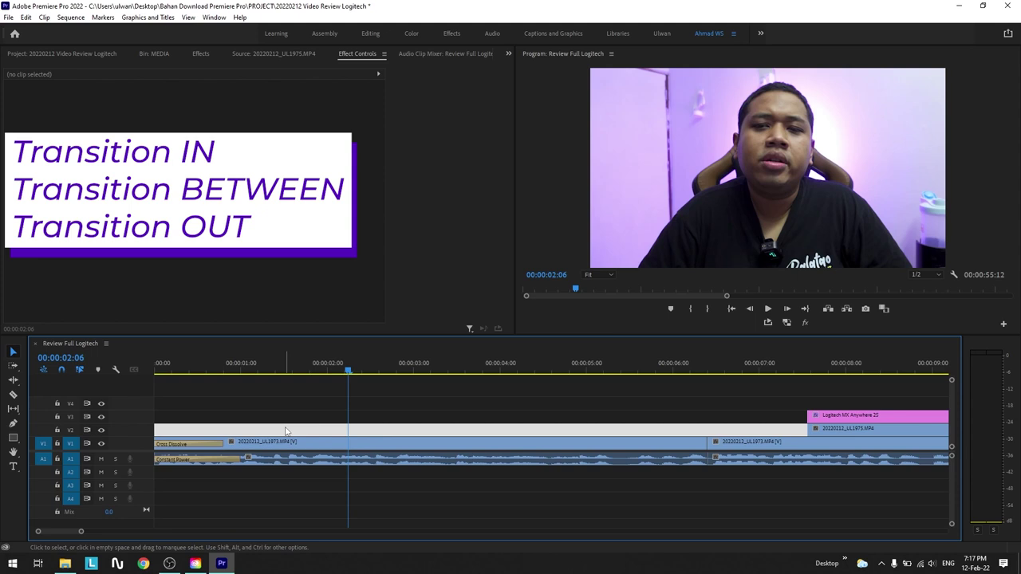
{"action": "left_click", "coordinate": [201, 443]}
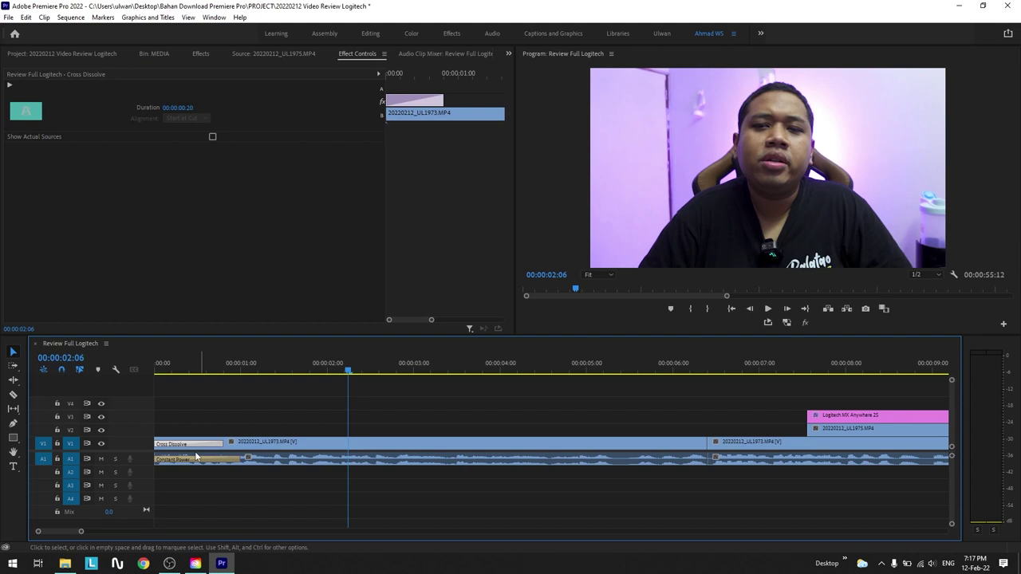
- Delete the opening transitions and expand the V1 and A1 tracks
{"action": "left_click", "coordinate": [196, 459], "text": "shift"}
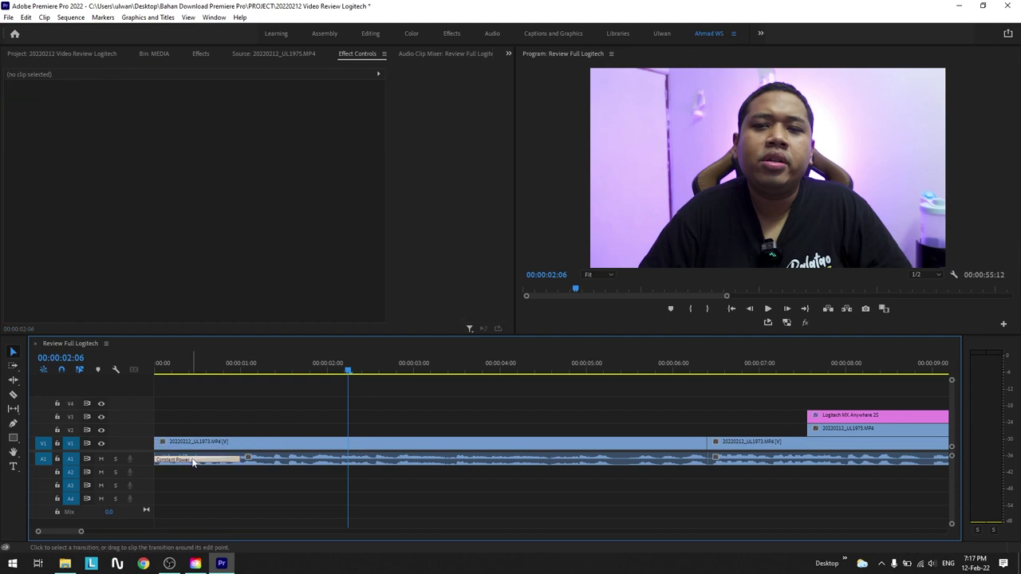
{"action": "key", "text": "Delete"}
{"action": "left_click_drag", "start_coordinate": [215, 369], "coordinate": [139, 437]}
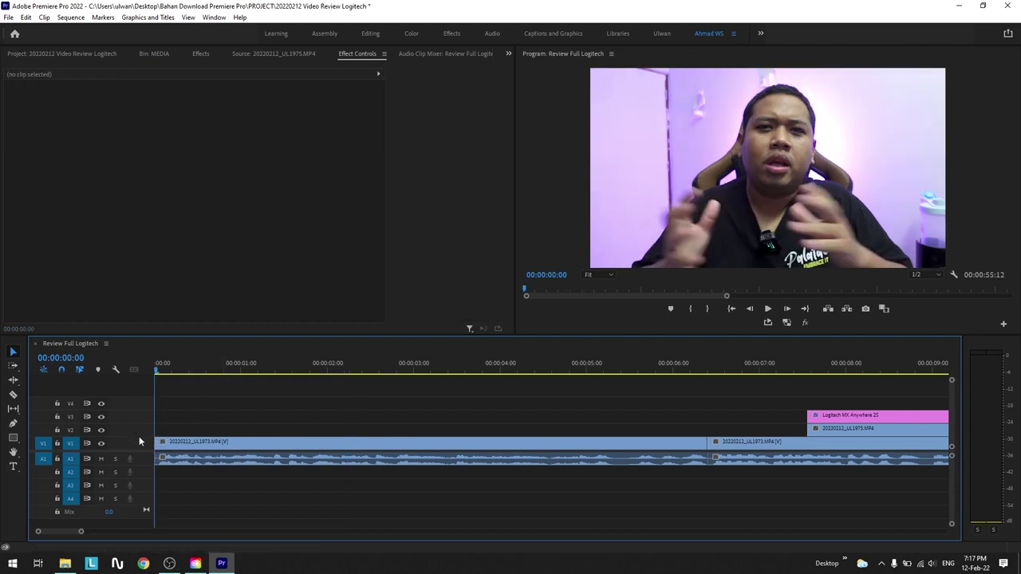
{"action": "double_click", "coordinate": [140, 439]}
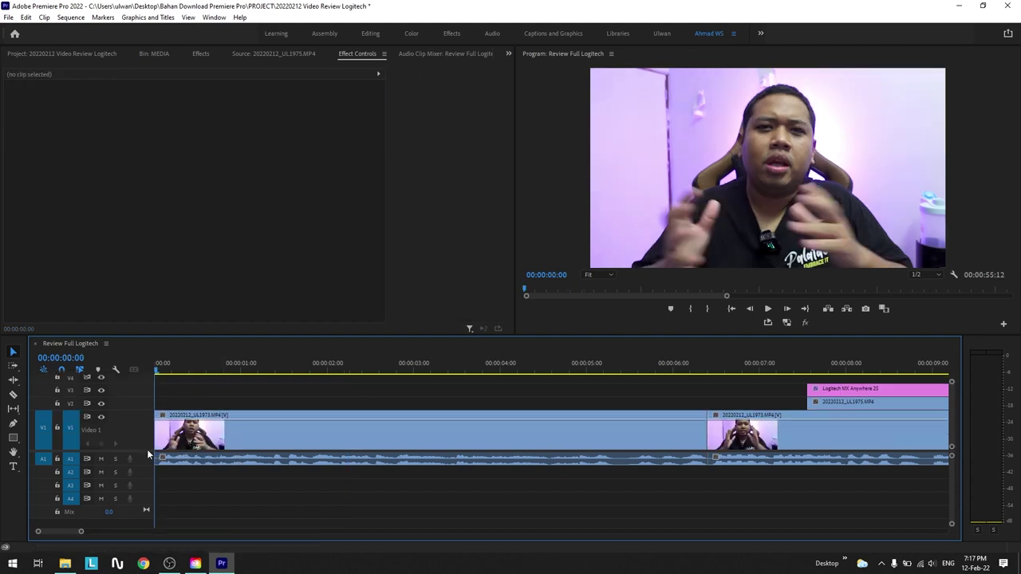
{"action": "double_click", "coordinate": [148, 461]}
{"action": "double_click", "coordinate": [147, 461]}
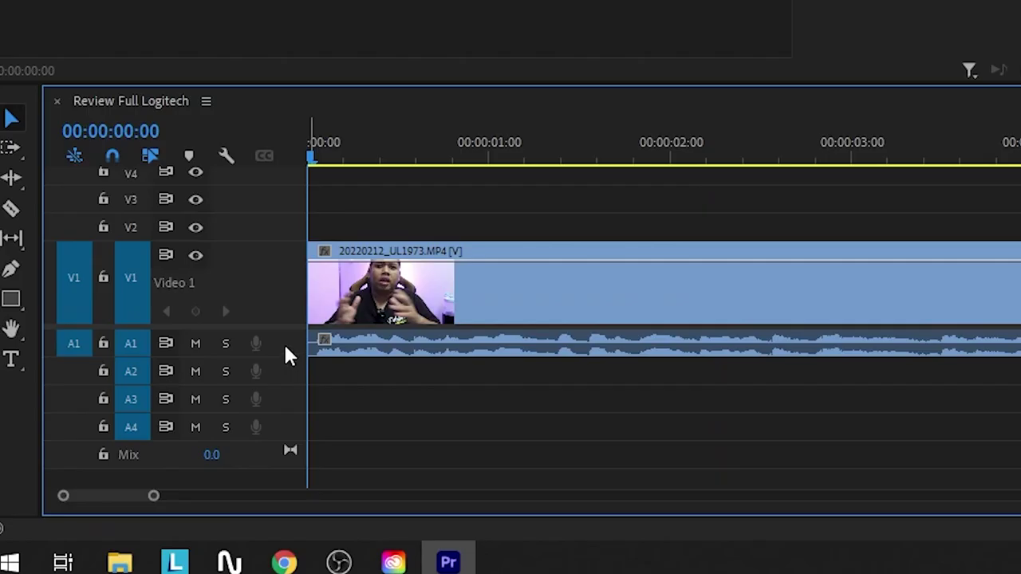
{"action": "double_click", "coordinate": [287, 355]}
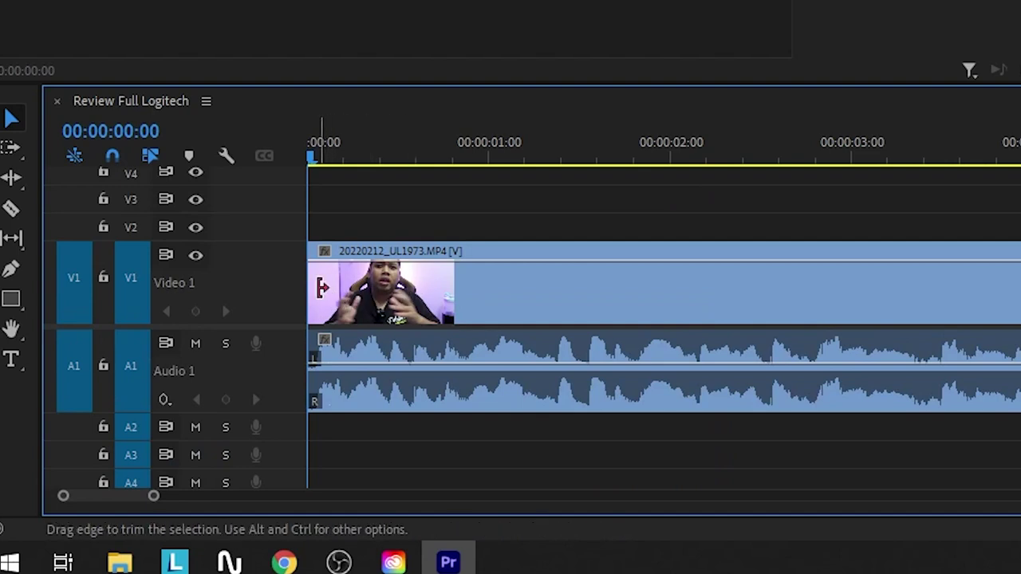
- Reapply default video and audio transitions to the first clip and play the opening
{"action": "right_click", "coordinate": [323, 292]}
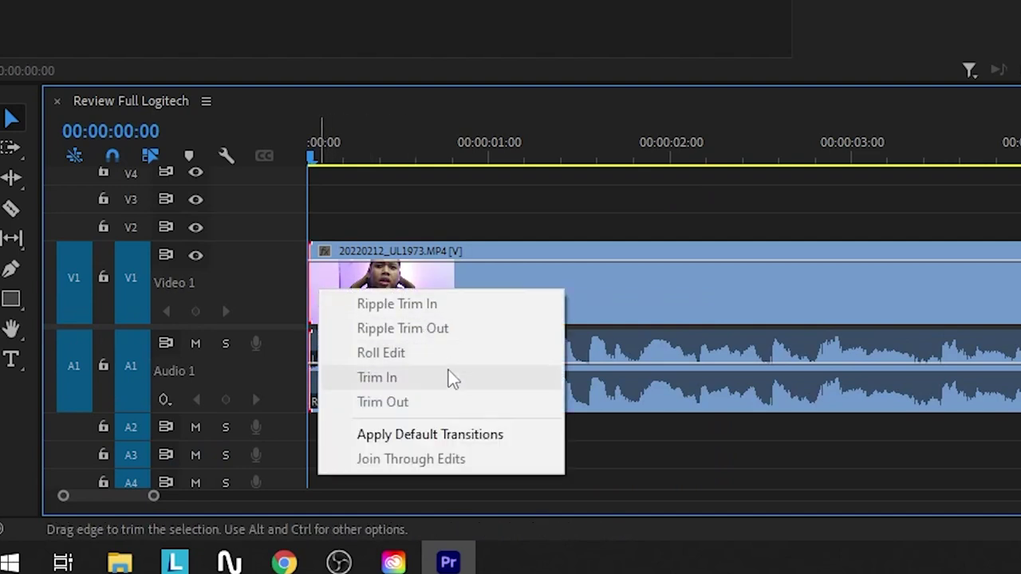
{"action": "left_click", "coordinate": [469, 435]}
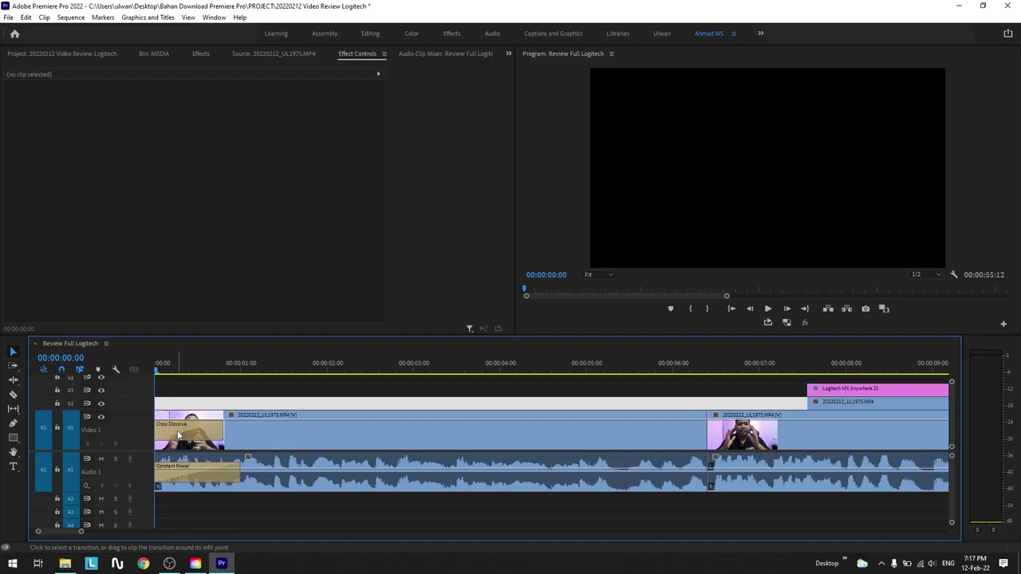
{"action": "key", "text": "space"}
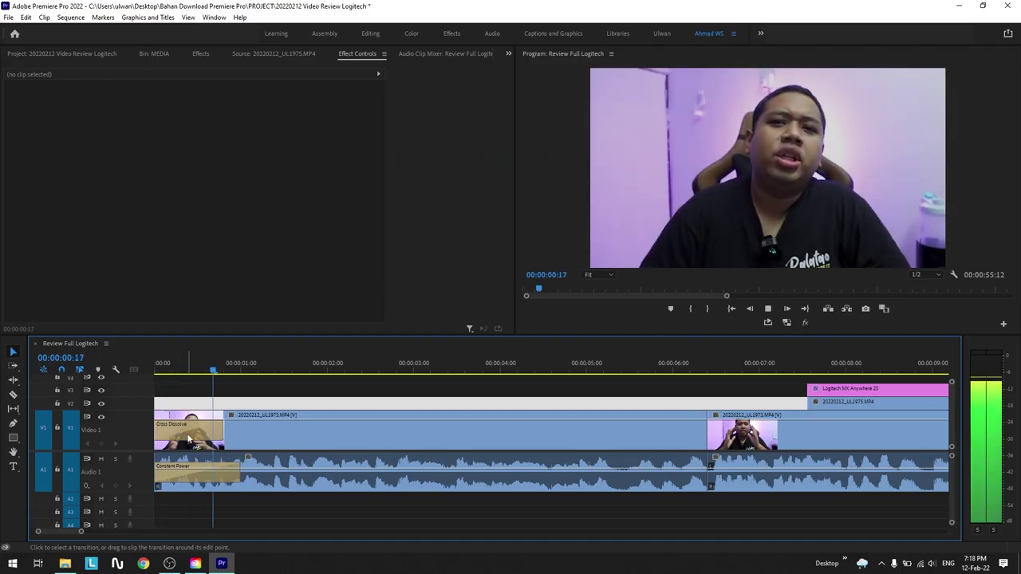
{"action": "key", "text": "Home"}
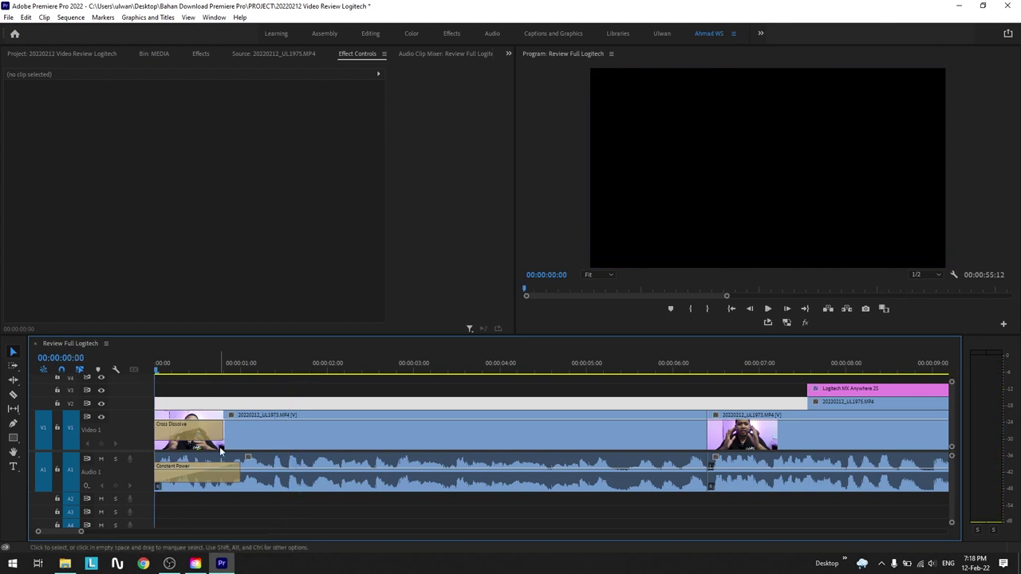
{"action": "key", "text": "space"}
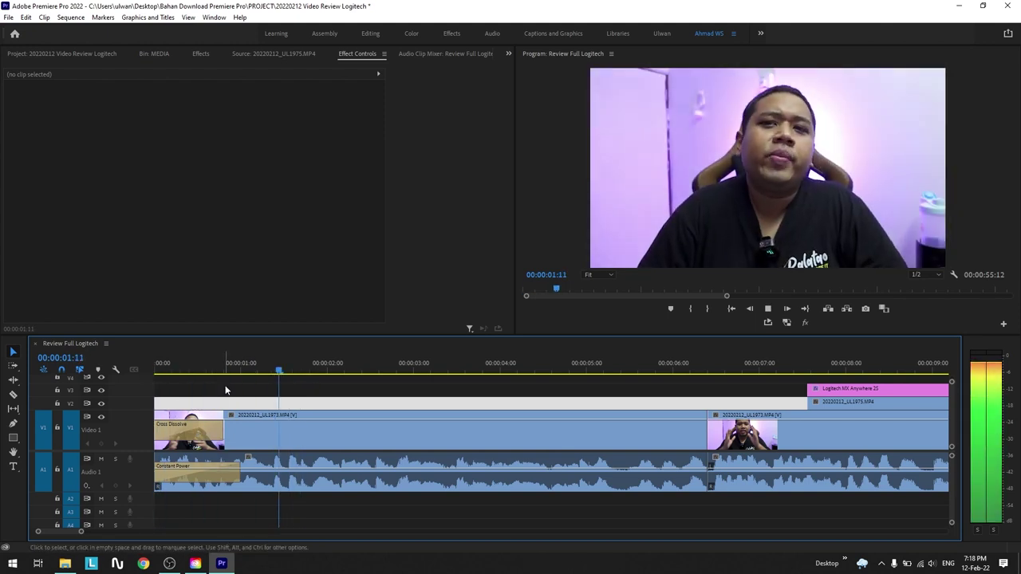
{"action": "left_click", "coordinate": [224, 368]}
{"action": "key", "text": "Home"}
{"action": "key", "text": "space"}
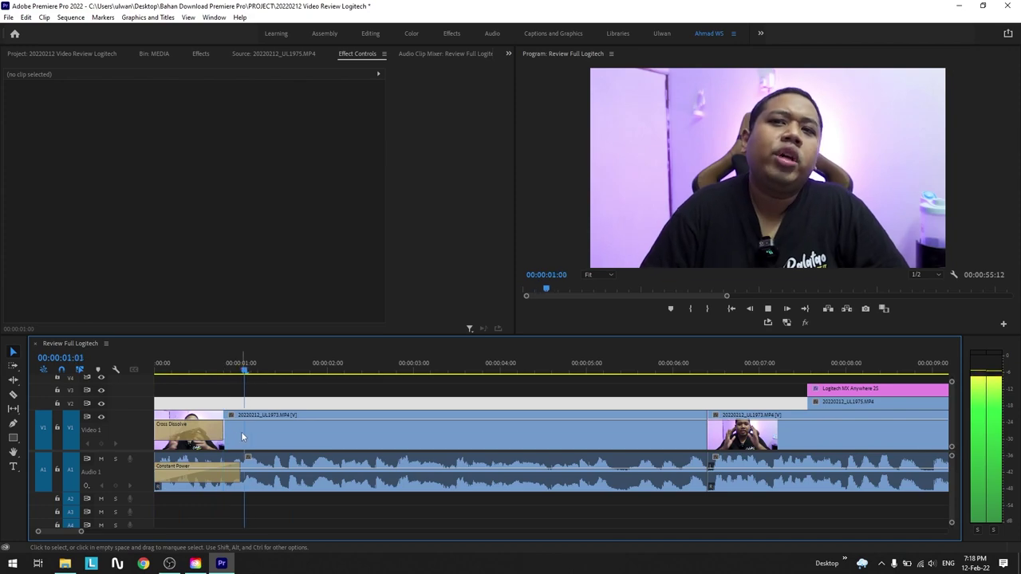
- Delete the Constant Power audio transition, then trial a 4-second Cross Dissolve and undo it
{"action": "left_click", "coordinate": [222, 474]}
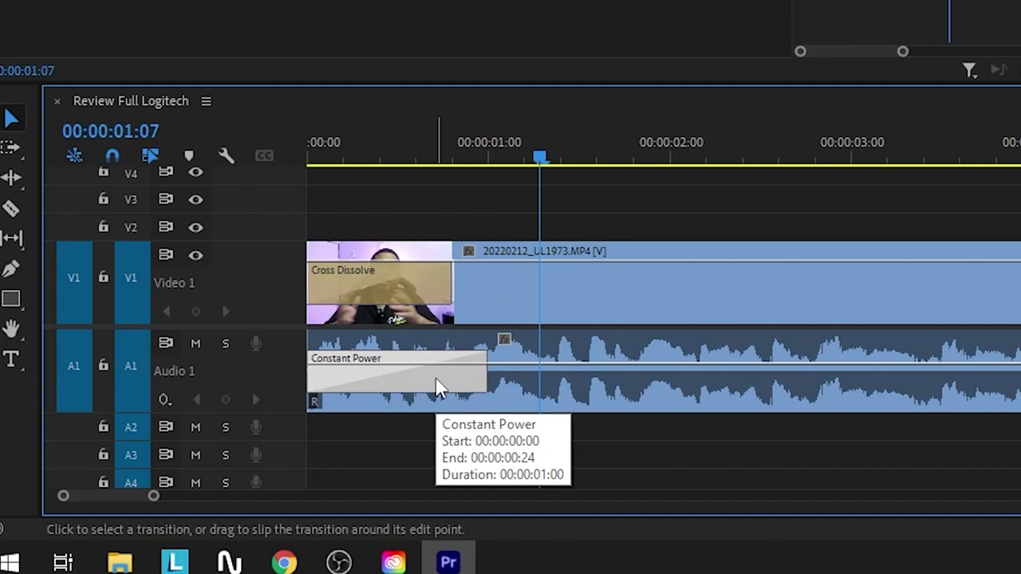
{"action": "key", "text": "Delete"}
{"action": "left_click_drag", "start_coordinate": [420, 164], "coordinate": [416, 190]}
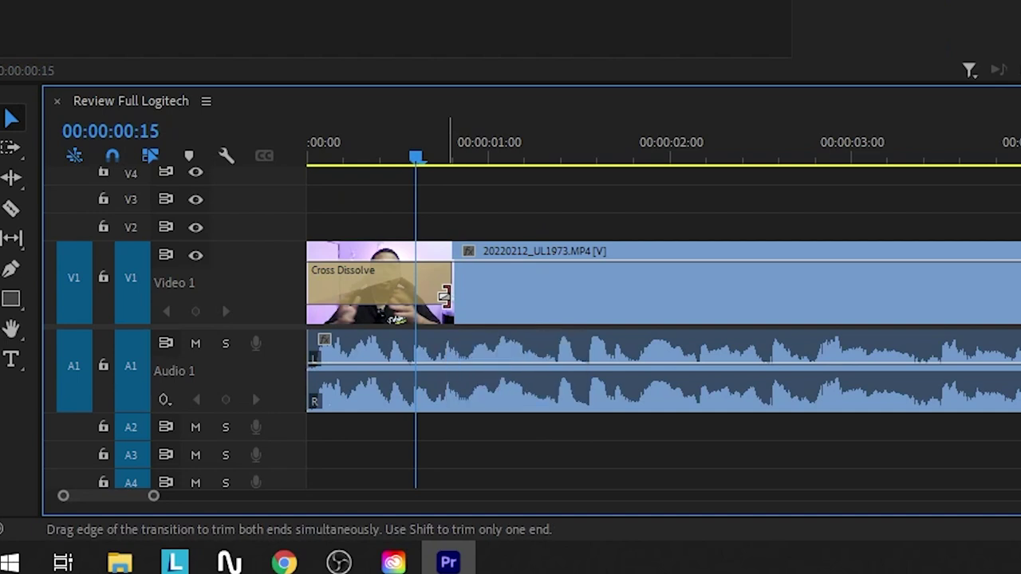
{"action": "left_click_drag", "start_coordinate": [444, 296], "coordinate": [1010, 346]}
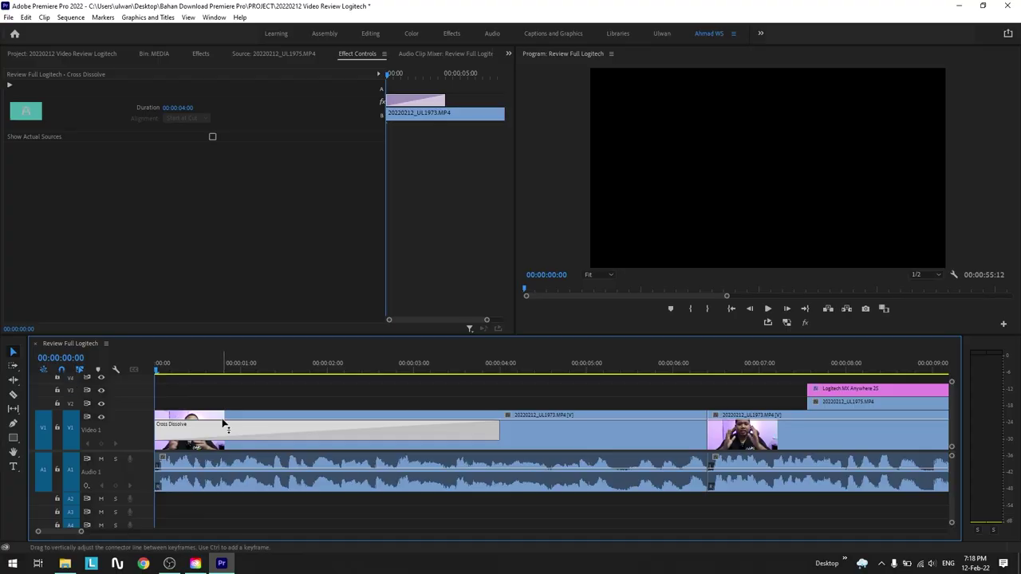
{"action": "key", "text": "space"}
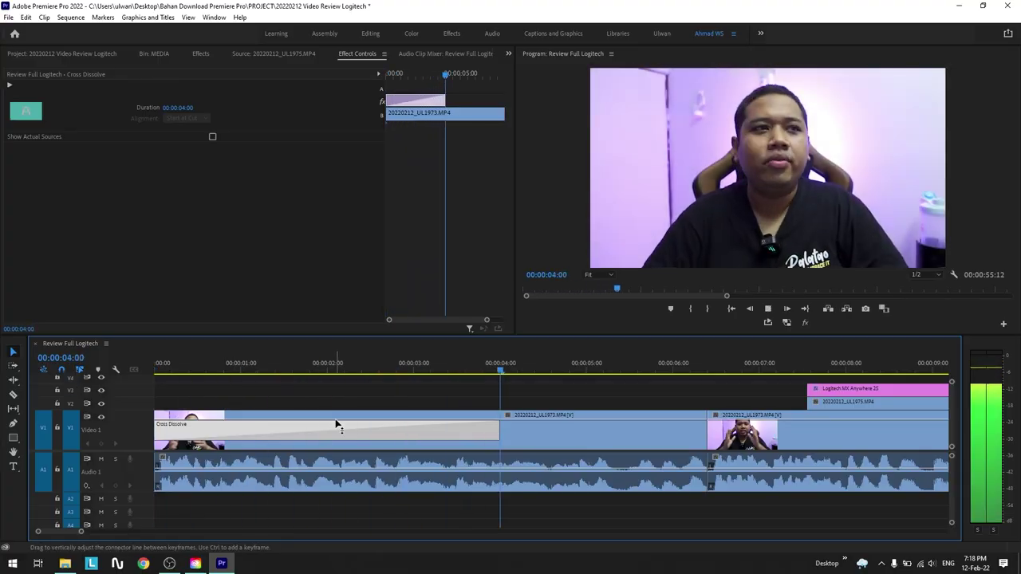
{"action": "key", "text": "space"}
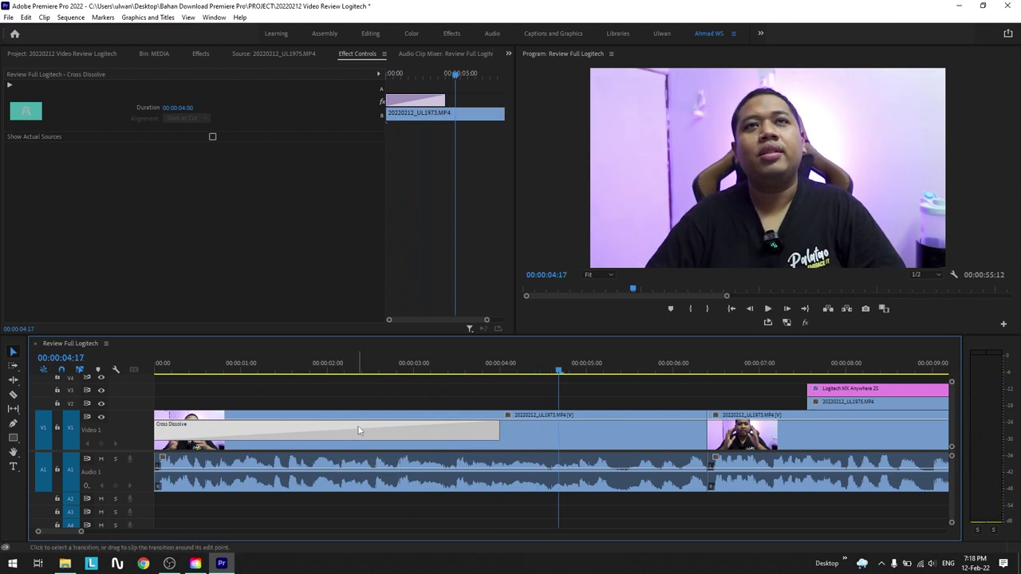
{"action": "key", "text": "ctrl+z"}
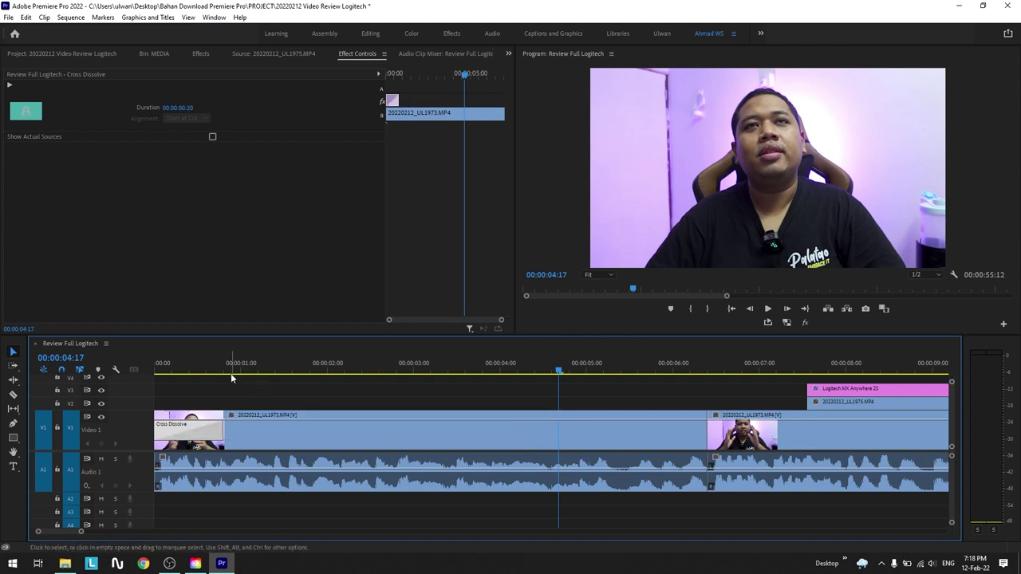
{"action": "left_click", "coordinate": [200, 370]}
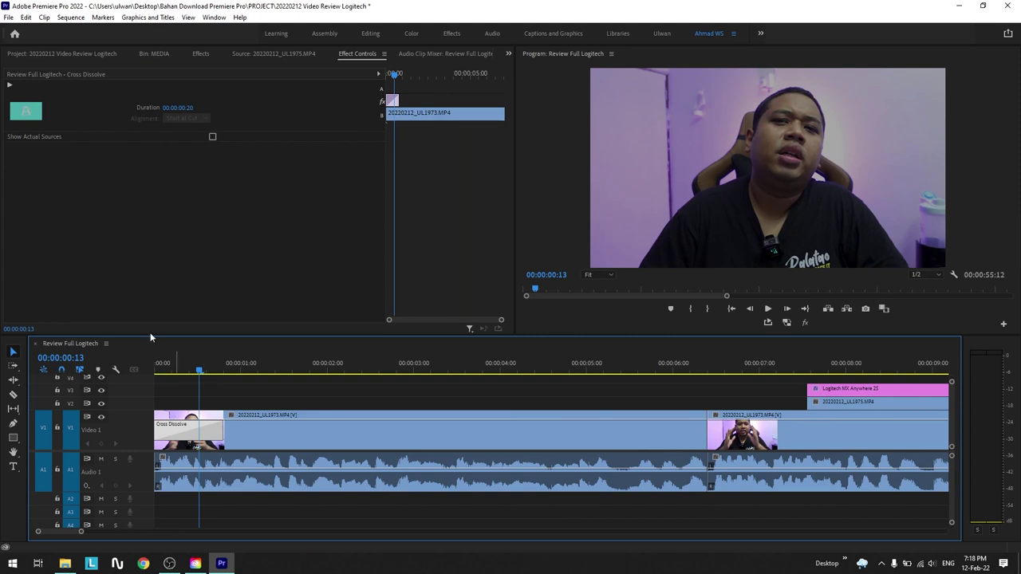
- Apply the 3D Motion Cube Spin transition to the first V1 clip's start and play it back
{"action": "left_click", "coordinate": [201, 55]}
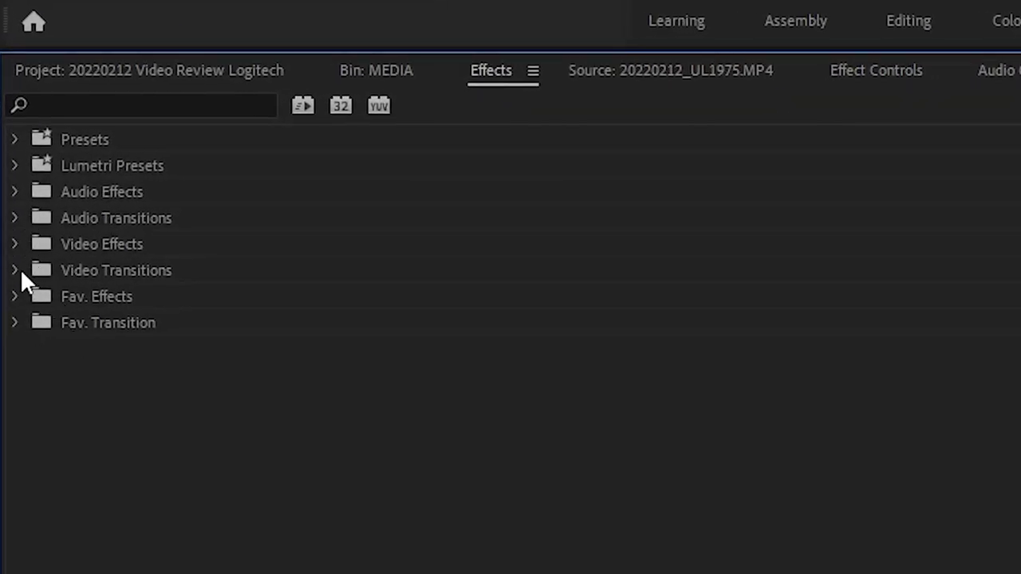
{"action": "left_click", "coordinate": [16, 272]}
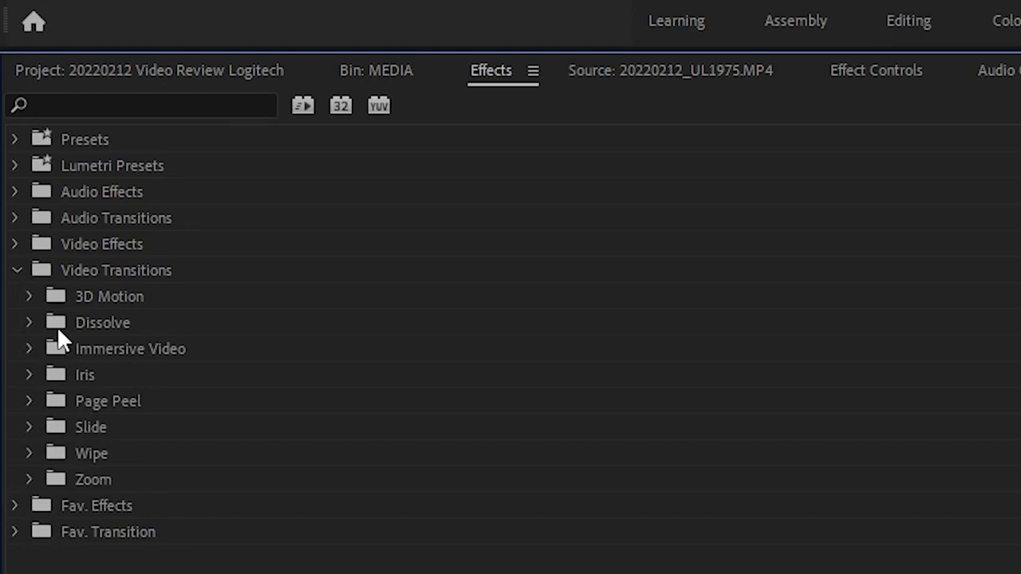
{"action": "left_click", "coordinate": [29, 297]}
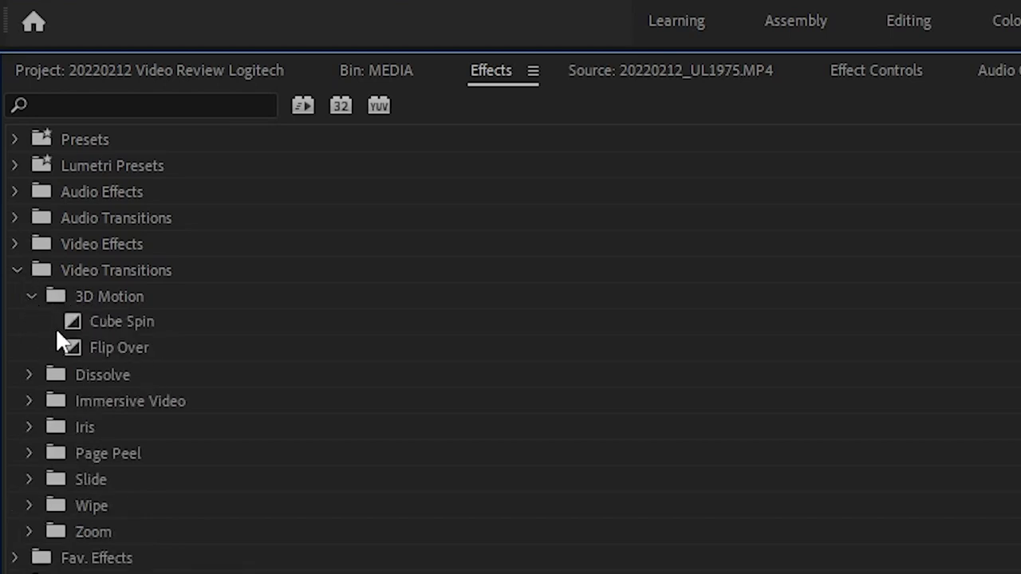
{"action": "left_click", "coordinate": [130, 323]}
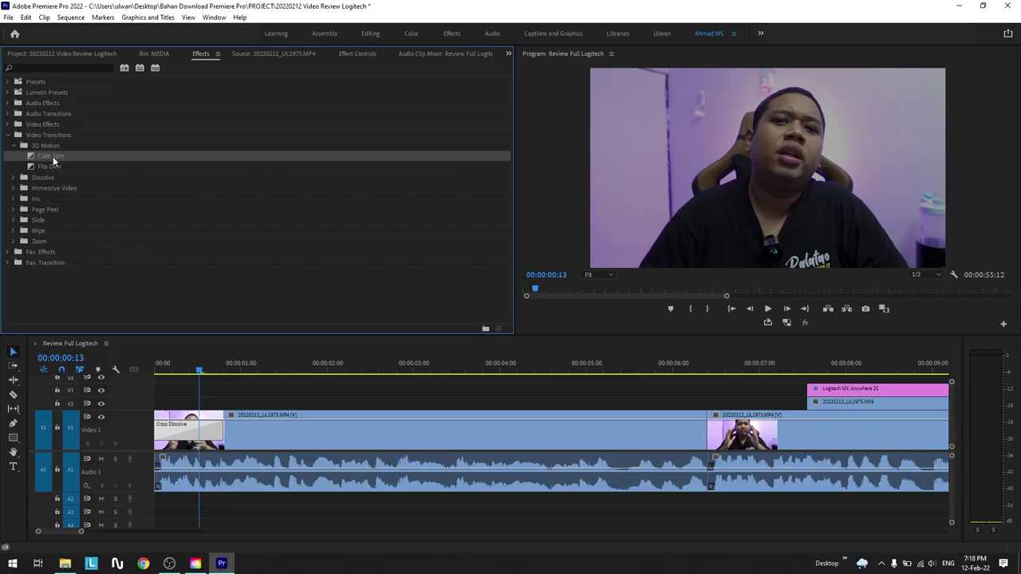
{"action": "left_click_drag", "start_coordinate": [126, 323], "coordinate": [193, 373]}
{"action": "left_click_drag", "start_coordinate": [193, 415], "coordinate": [193, 420]}
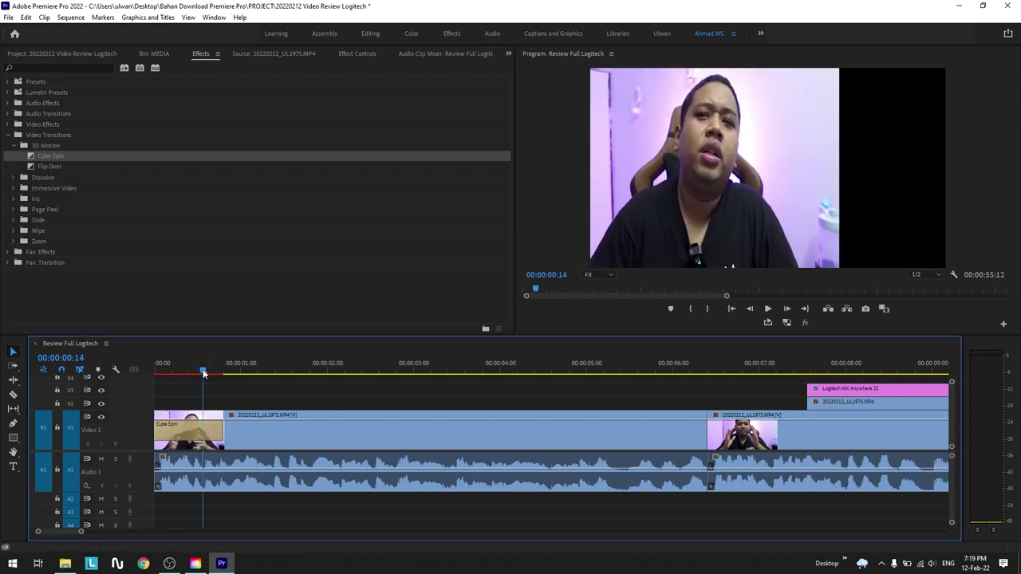
{"action": "left_click", "coordinate": [176, 373]}
{"action": "left_click_drag", "start_coordinate": [176, 377], "coordinate": [151, 379]}
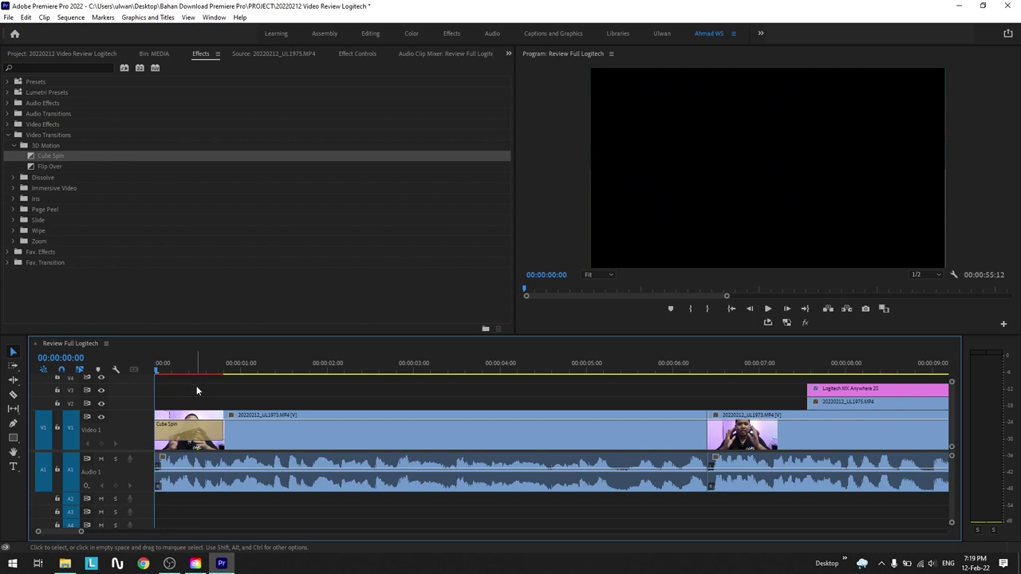
{"action": "key", "text": "space"}
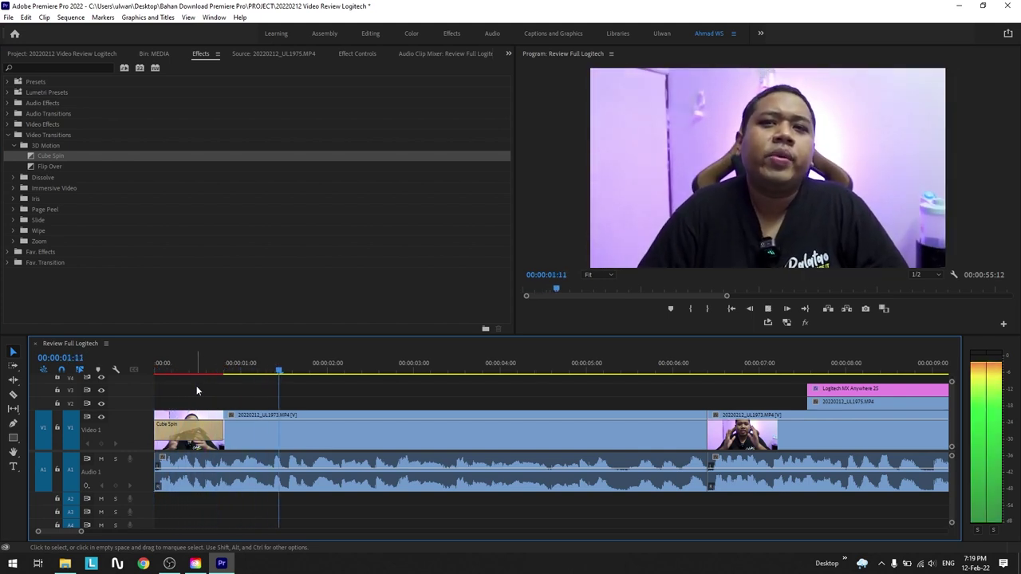
{"action": "key", "text": "space"}
{"action": "key", "text": "Home"}
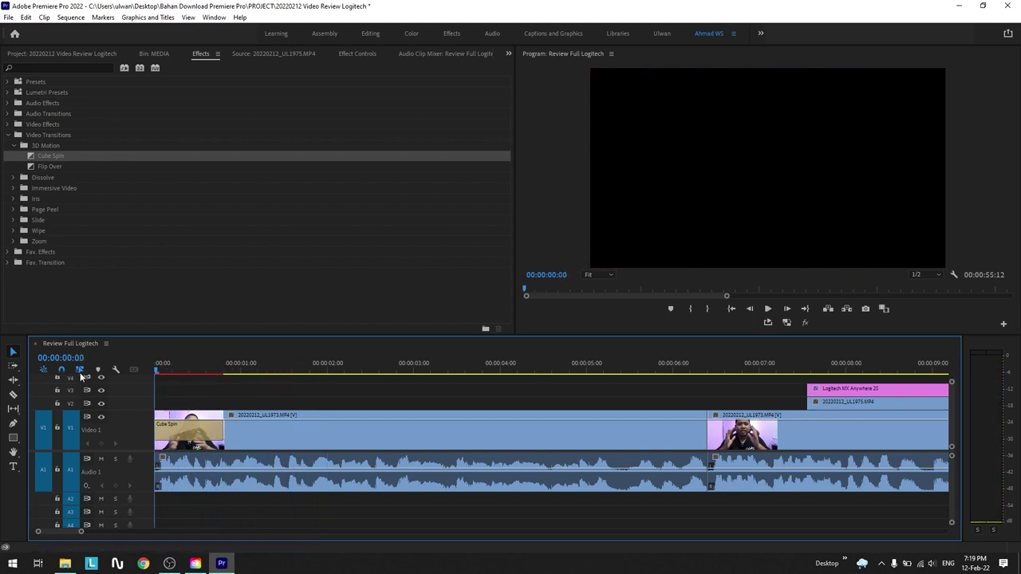
- Replace Cube Spin with Flip Over and preview it
{"action": "left_click", "coordinate": [51, 166]}
{"action": "mouse_move", "coordinate": [49, 165]}
{"action": "left_mouse_down"}
{"action": "mouse_move", "coordinate": [205, 361]}
{"action": "mouse_move", "coordinate": [206, 429]}
{"action": "left_mouse_up"}
{"action": "key", "text": "space"}
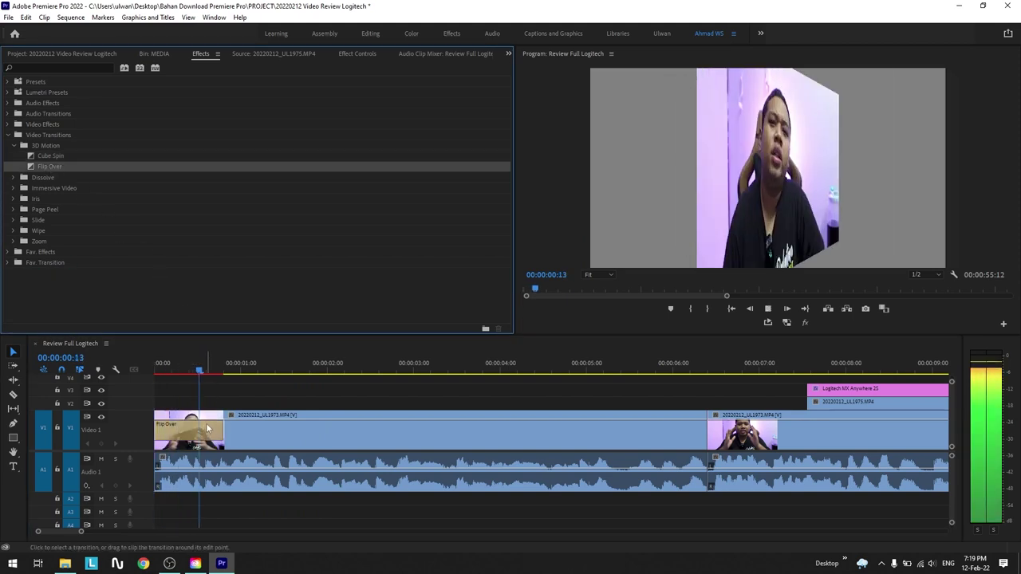
{"action": "key", "text": "space"}
- Apply the Immersive Video VR Chroma Leaks transition to the first clip's start and play it
{"action": "left_click", "coordinate": [14, 145]}
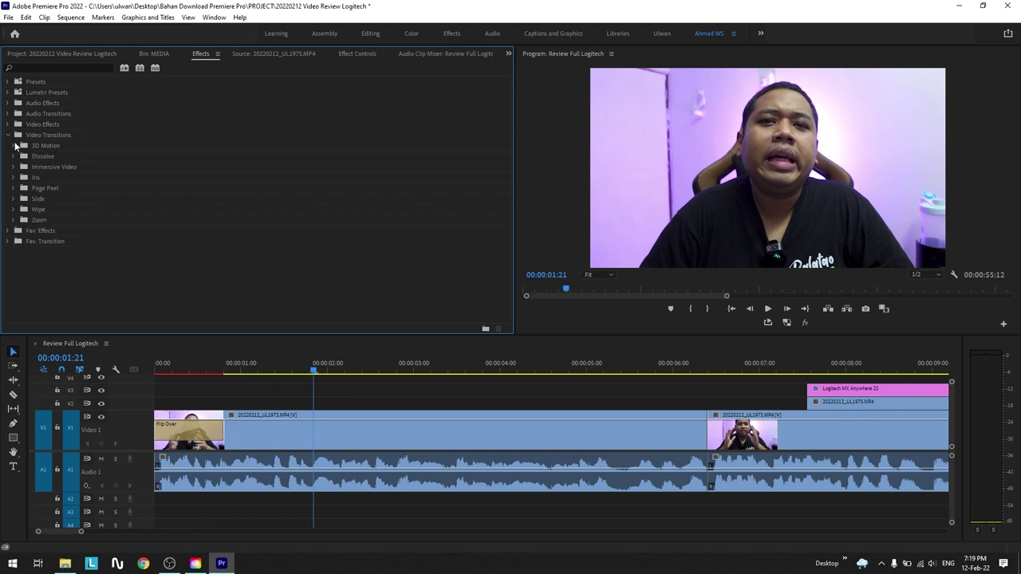
{"action": "left_click", "coordinate": [13, 167]}
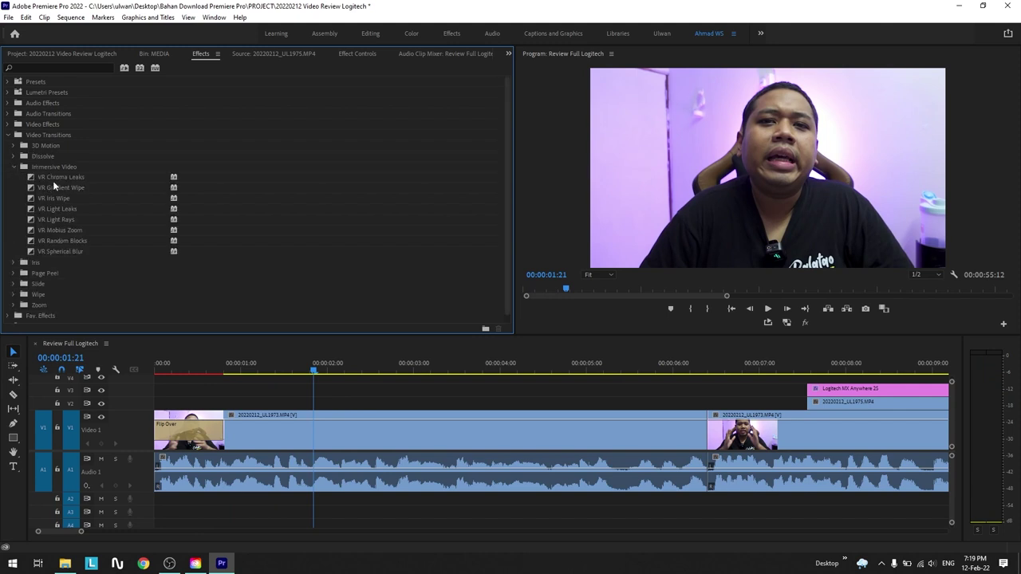
{"action": "left_click", "coordinate": [53, 181]}
{"action": "left_click_drag", "start_coordinate": [64, 180], "coordinate": [188, 431]}
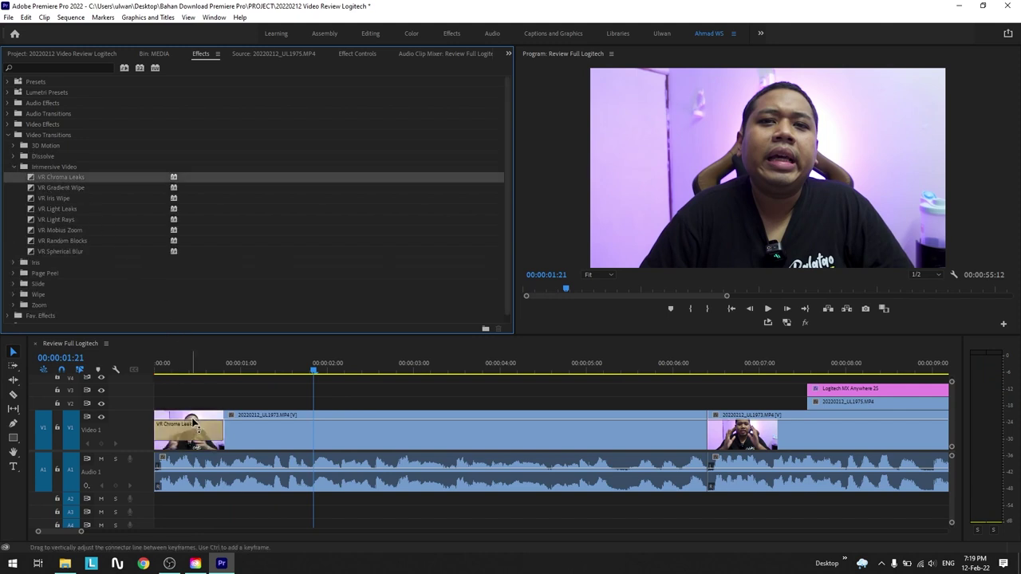
{"action": "left_click_drag", "start_coordinate": [188, 368], "coordinate": [130, 369]}
{"action": "key", "text": "space"}
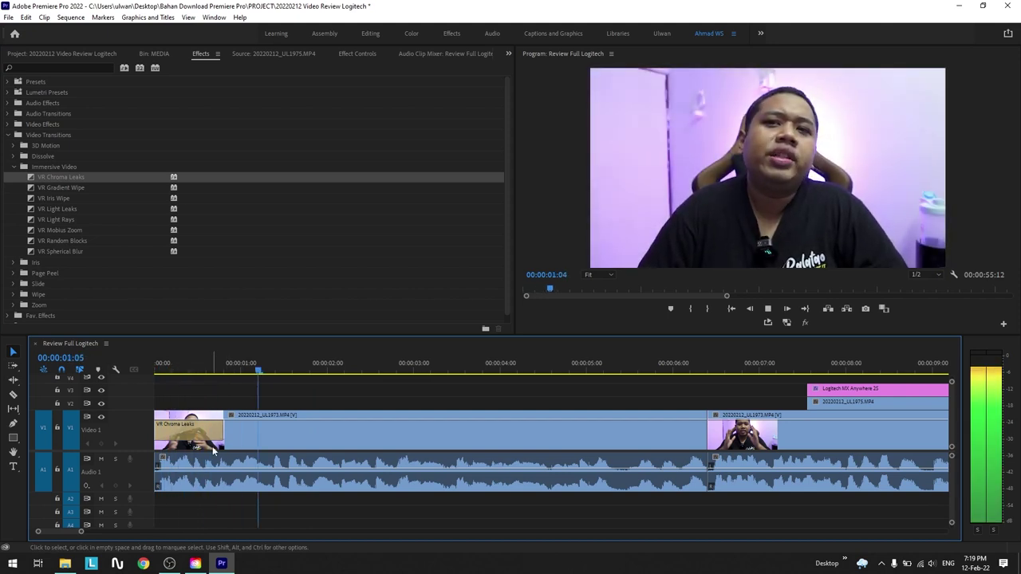
- Replace it with VR Random Blocks, lengthen the transition, and replay from the start
{"action": "left_click", "coordinate": [68, 241]}
{"action": "left_click_drag", "start_coordinate": [74, 241], "coordinate": [188, 431]}
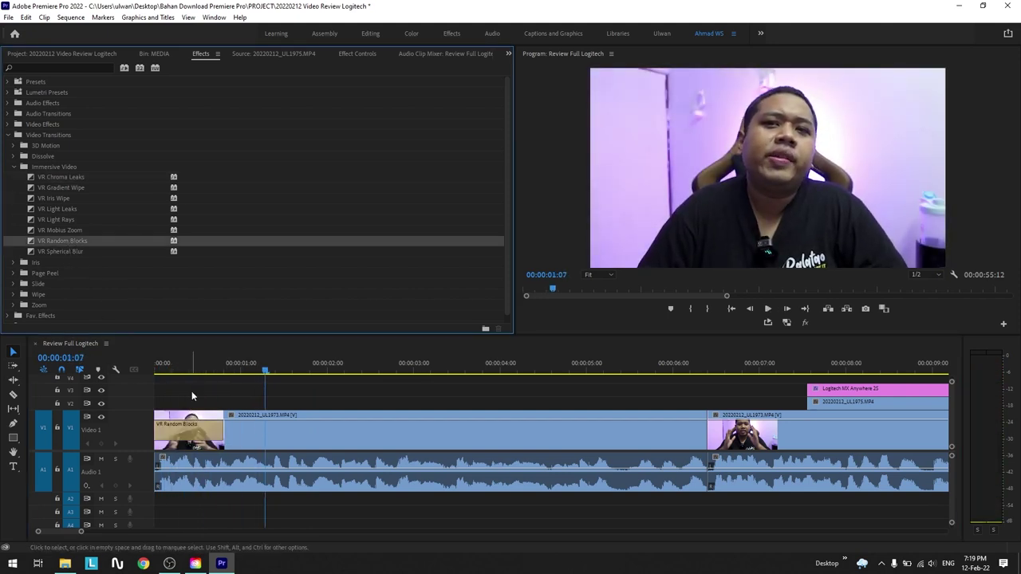
{"action": "left_click_drag", "start_coordinate": [191, 369], "coordinate": [130, 369]}
{"action": "key", "text": "space"}
{"action": "key", "text": "space"}
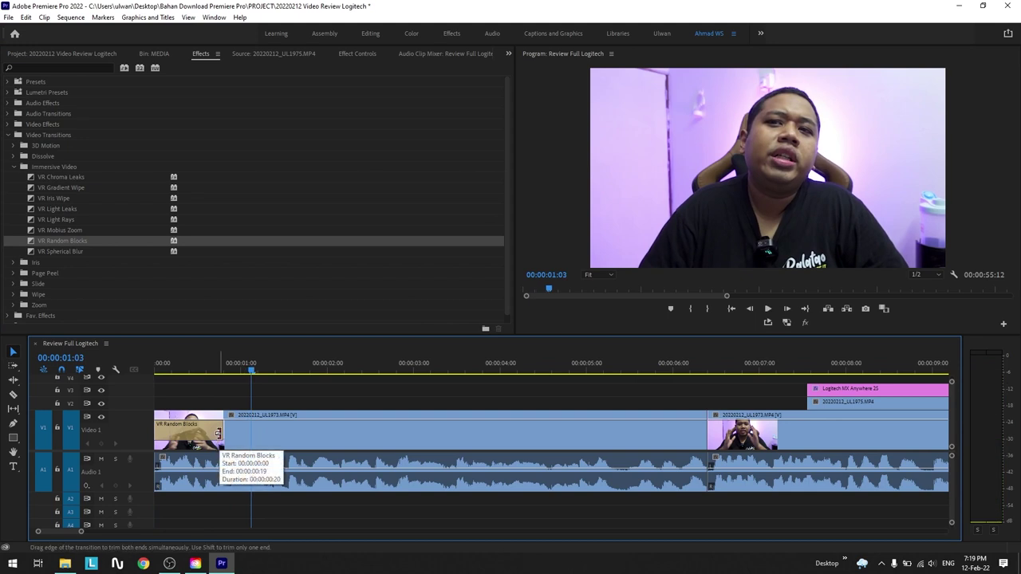
{"action": "left_click_drag", "start_coordinate": [217, 433], "coordinate": [375, 434]}
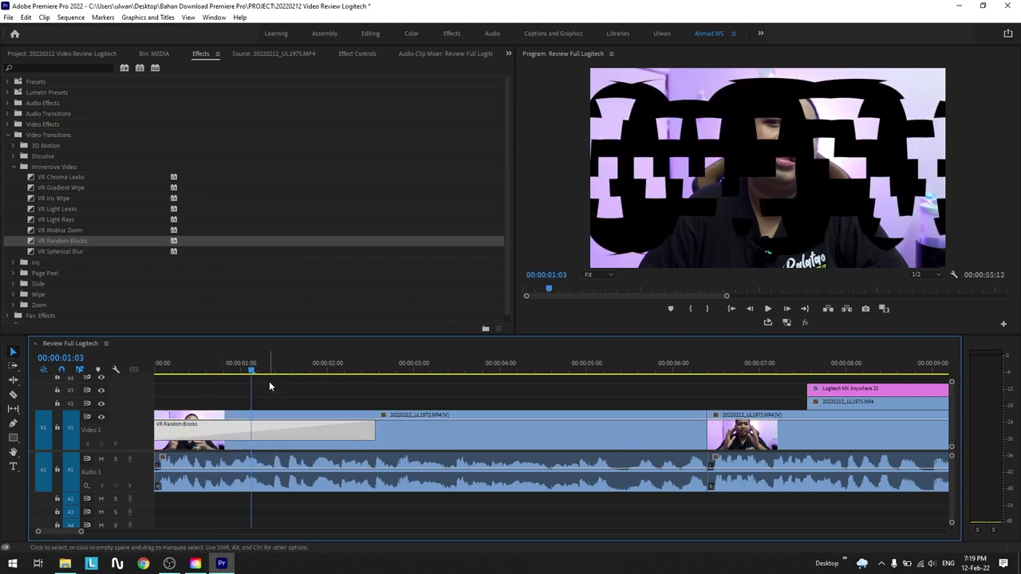
{"action": "key", "text": "Home"}
{"action": "key", "text": "space"}
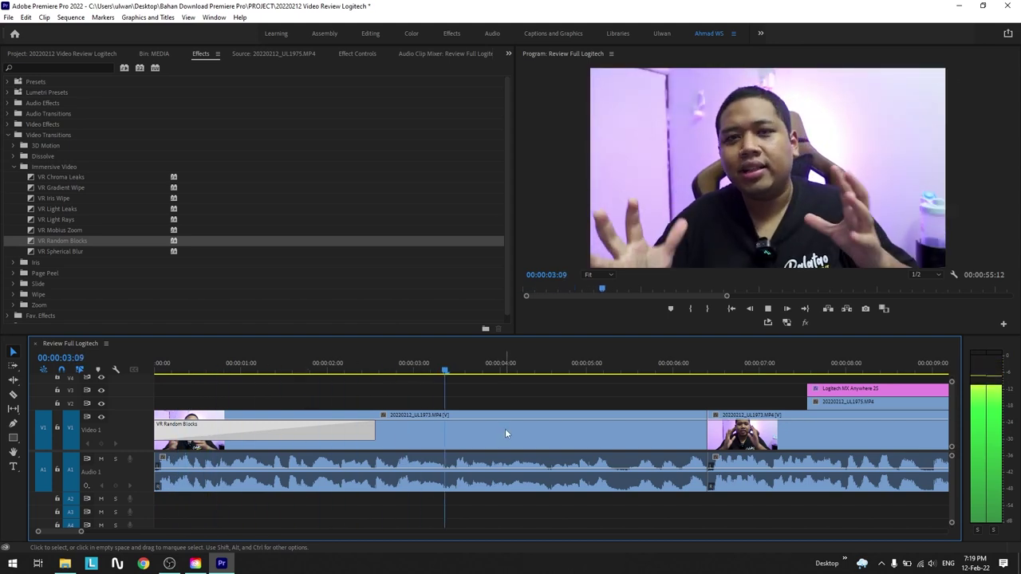
- Scrub the timeline around 00:00:07:06 to review the Logitech title clip
{"action": "scroll", "coordinate": [490, 437], "scroll_direction": "down", "scroll_amount": 2}
{"action": "scroll", "coordinate": [524, 432], "scroll_direction": "down", "scroll_amount": 2}
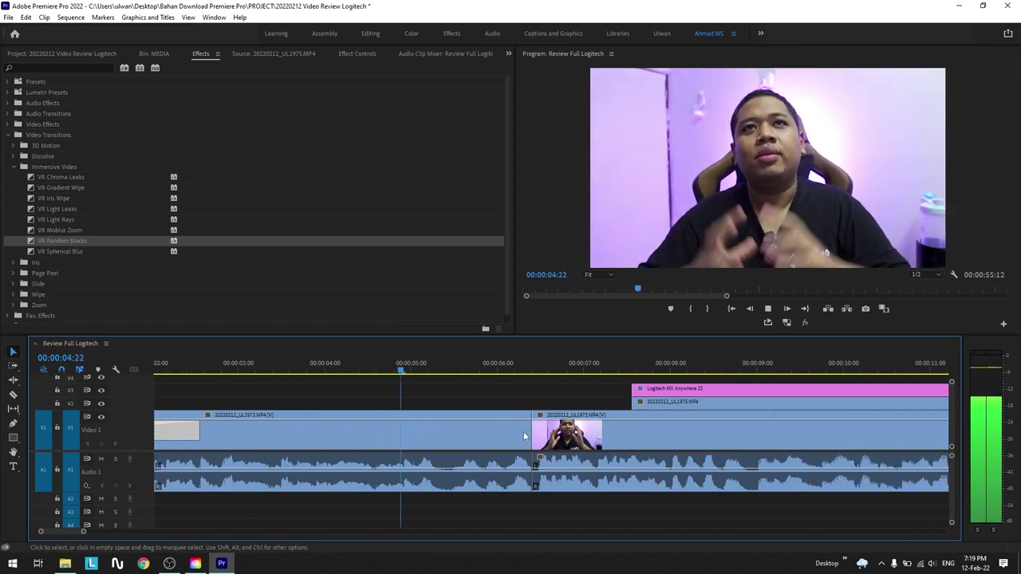
{"action": "left_click", "coordinate": [606, 372]}
{"action": "left_click_drag", "start_coordinate": [607, 372], "coordinate": [651, 372]}
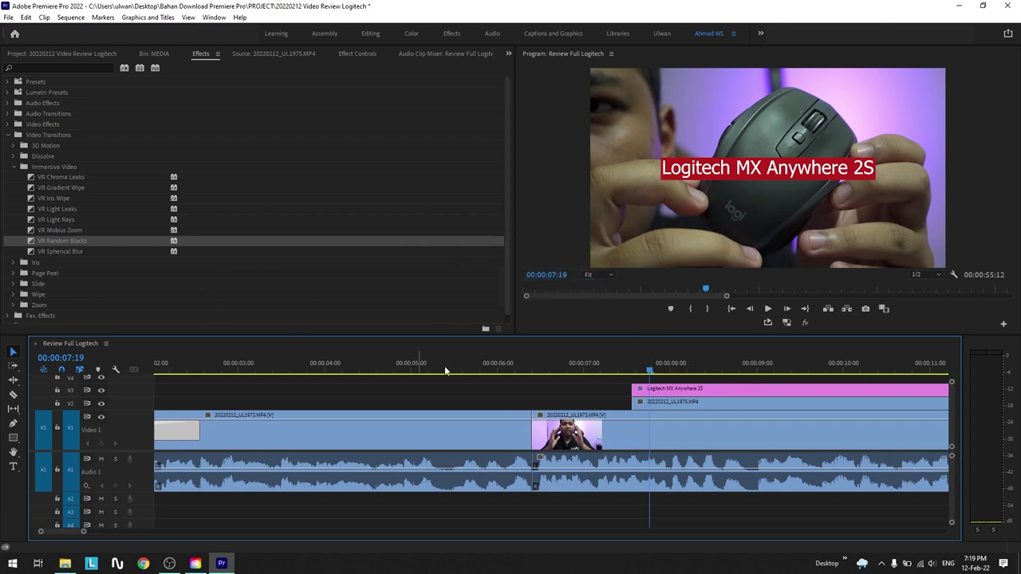
{"action": "left_click_drag", "start_coordinate": [611, 372], "coordinate": [602, 373]}
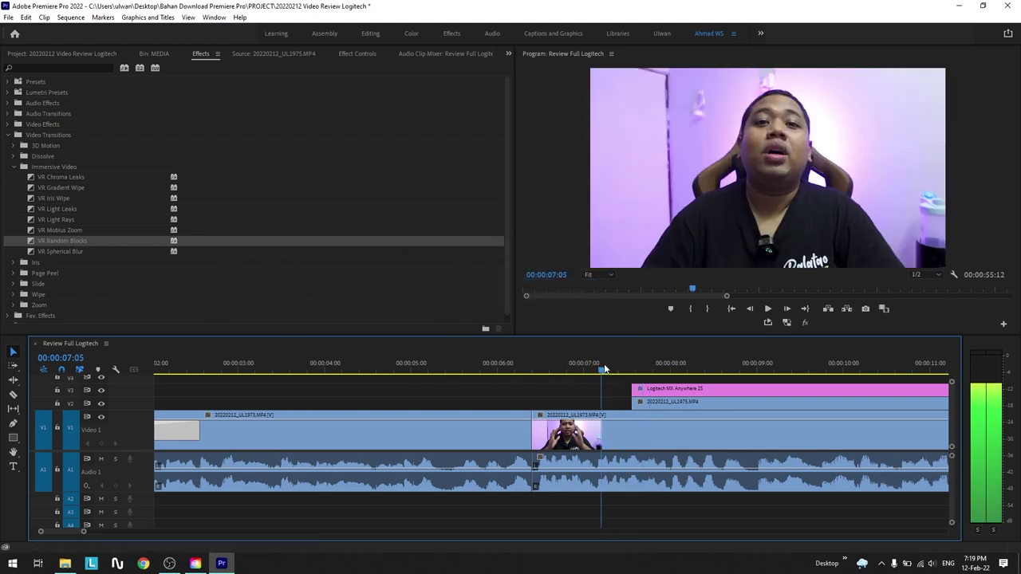
{"action": "left_click", "coordinate": [69, 231]}
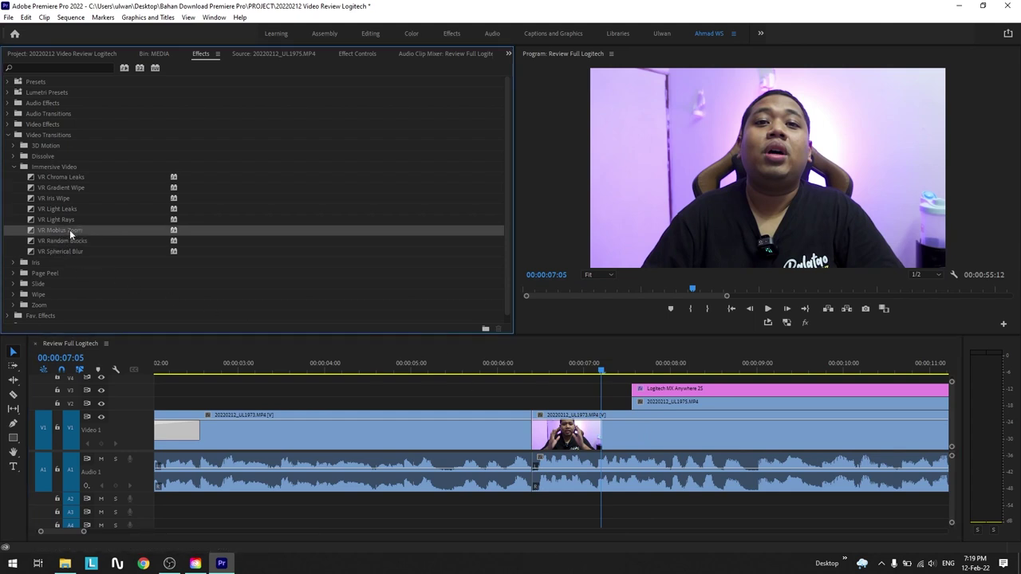
- Apply VR Mobius Zoom to the start of the title clip and preview it from 00:00:07:11
{"action": "left_click_drag", "start_coordinate": [70, 230], "coordinate": [466, 306]}
{"action": "mouse_move", "coordinate": [619, 351]}
{"action": "left_mouse_down"}
{"action": "mouse_move", "coordinate": [621, 396]}
{"action": "mouse_move", "coordinate": [636, 395]}
{"action": "left_mouse_up"}
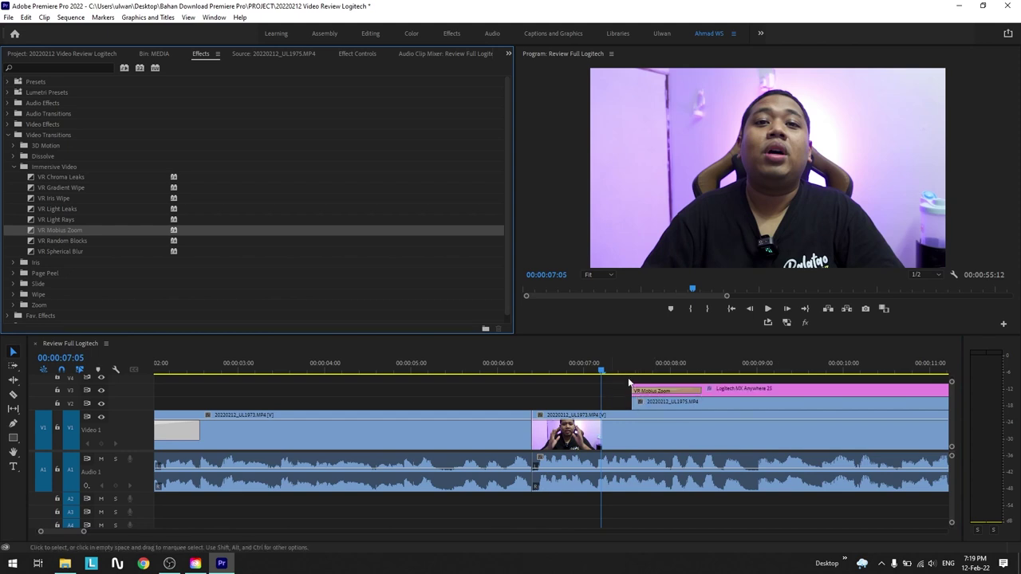
{"action": "left_click", "coordinate": [622, 371]}
{"action": "key", "text": "space"}
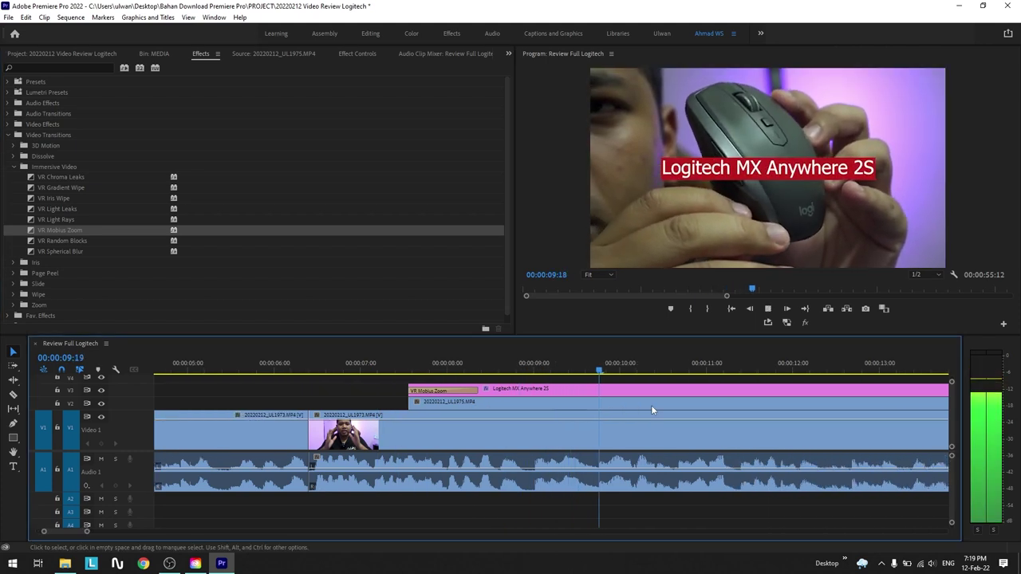
{"action": "key", "text": "minus"}
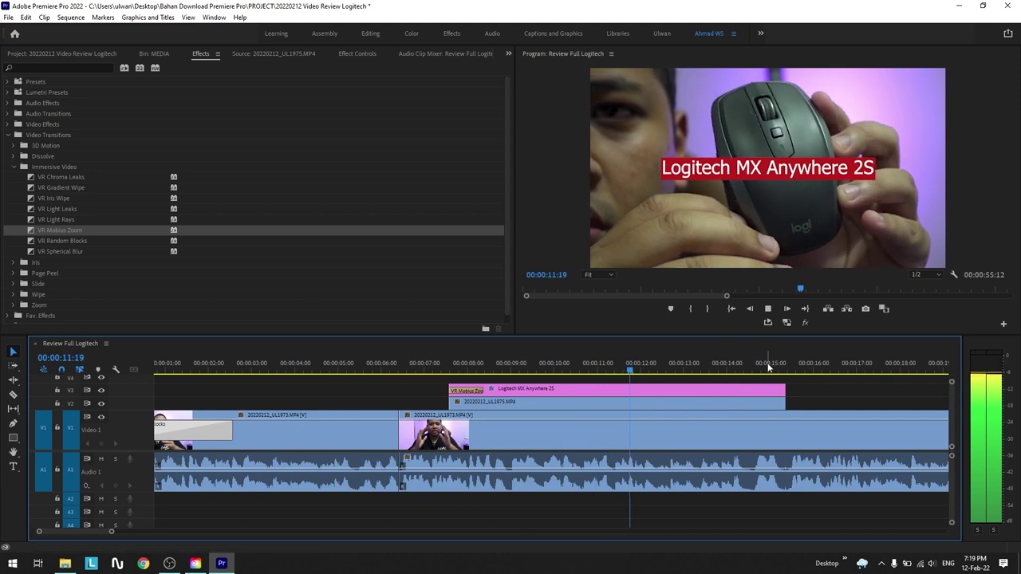
- Add VR Mobius Zoom to the end of the 'Logitech MX Anywhere 2S' title and preview it
{"action": "left_click", "coordinate": [766, 367]}
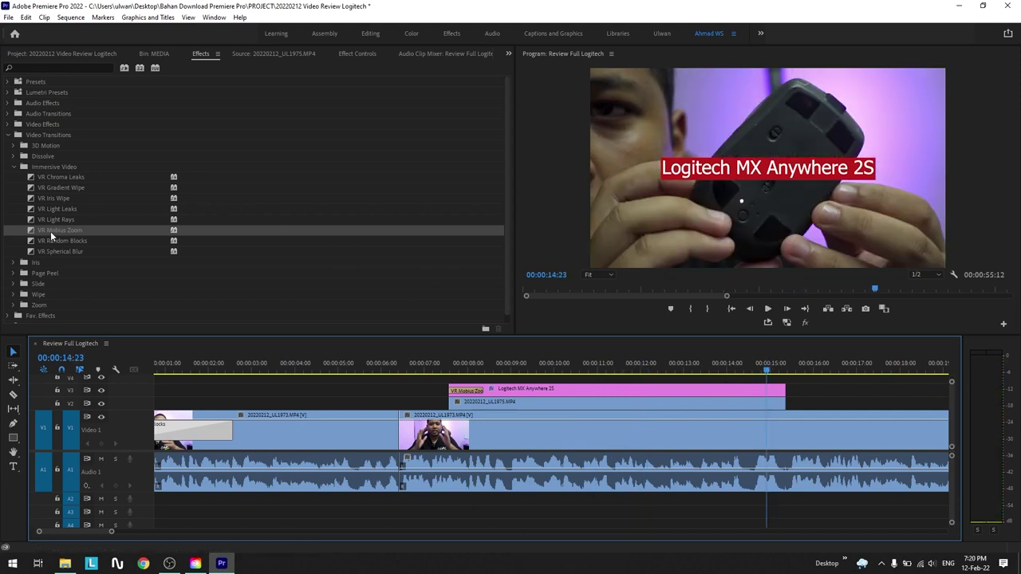
{"action": "left_click", "coordinate": [50, 231]}
{"action": "left_click_drag", "start_coordinate": [51, 231], "coordinate": [587, 319]}
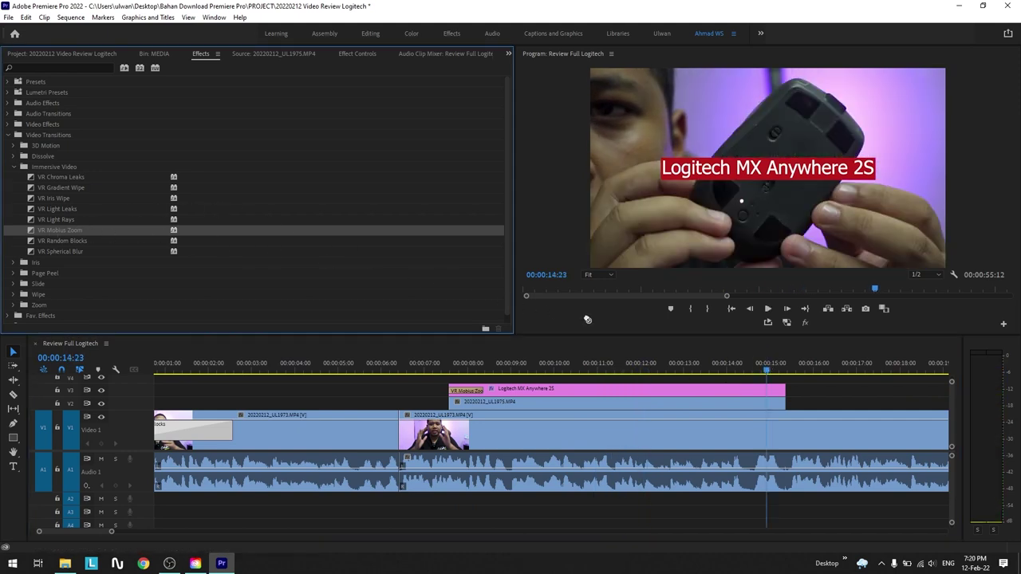
{"action": "left_click_drag", "start_coordinate": [764, 371], "coordinate": [780, 399]}
{"action": "left_click", "coordinate": [739, 365]}
{"action": "key", "text": "space"}
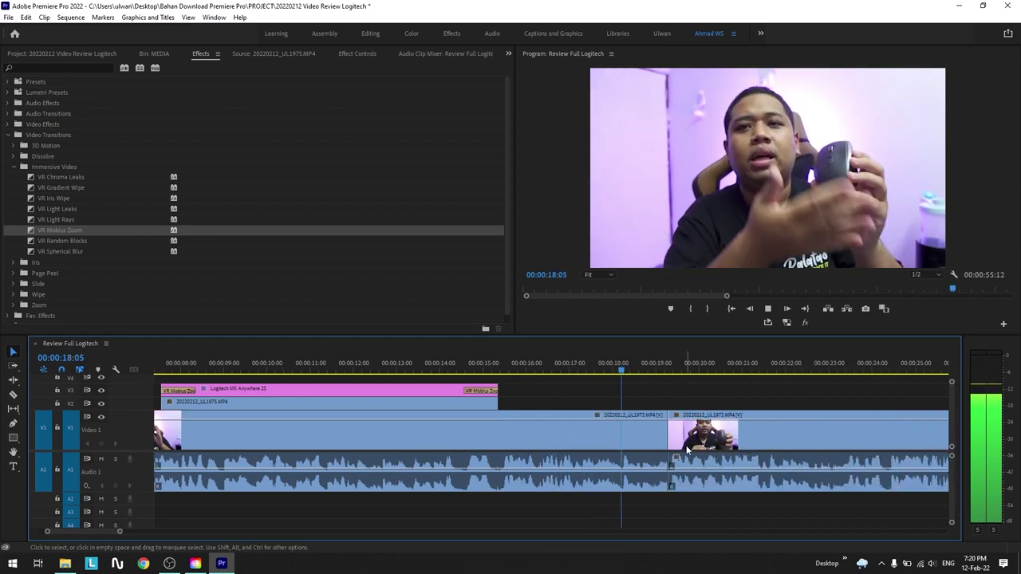
- Place a lengthened VR Light Rays transition on the V1 talking-head cut and preview it
{"action": "key", "text": "space"}
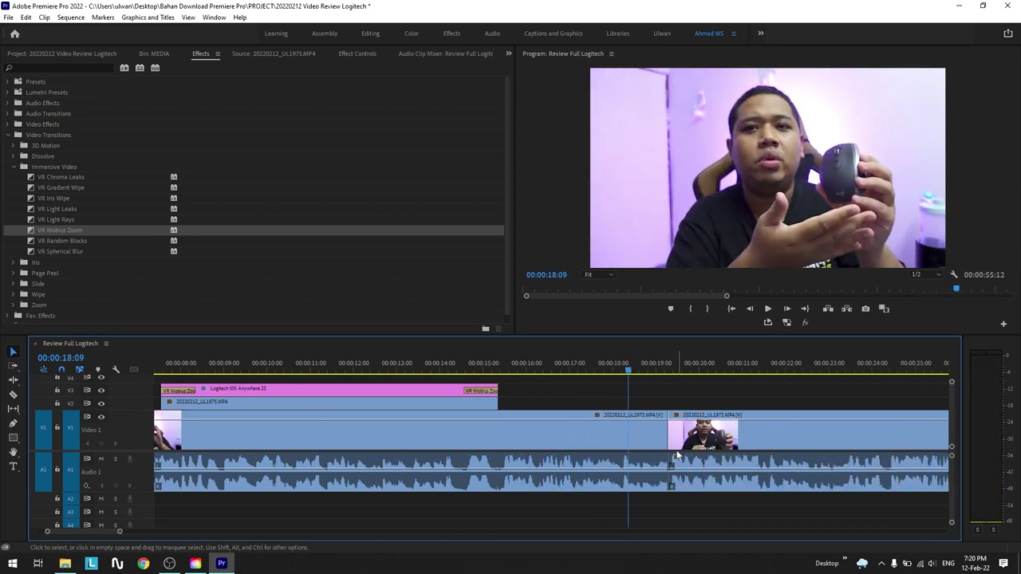
{"action": "left_click", "coordinate": [642, 437]}
{"action": "left_click", "coordinate": [680, 440]}
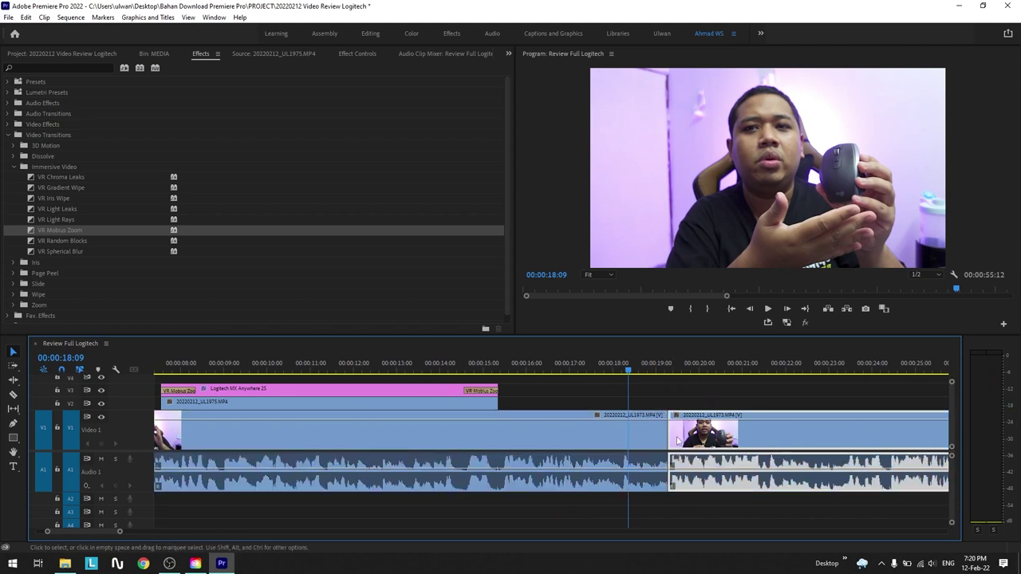
{"action": "left_click", "coordinate": [61, 224]}
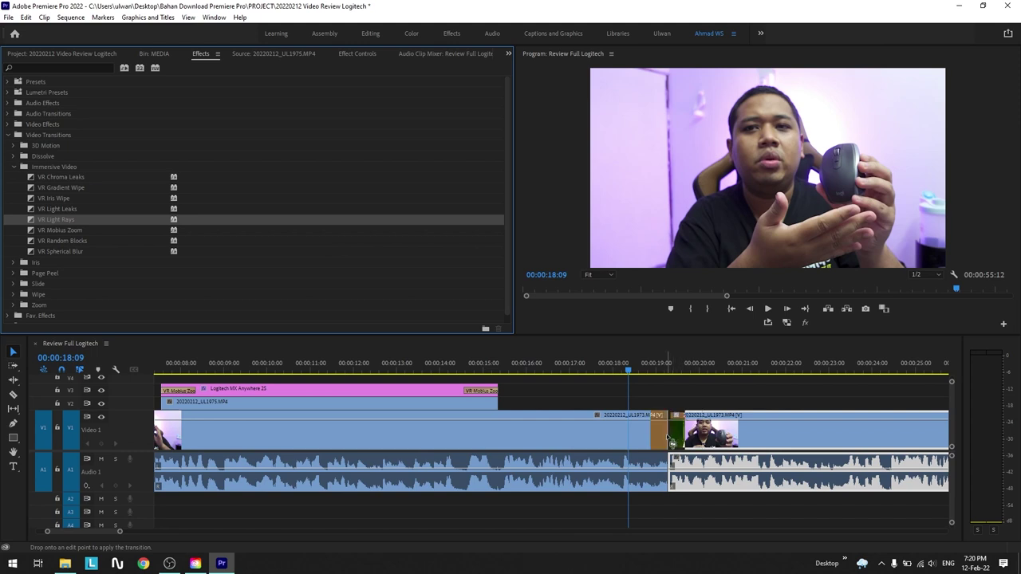
{"action": "left_click_drag", "start_coordinate": [707, 362], "coordinate": [675, 436]}
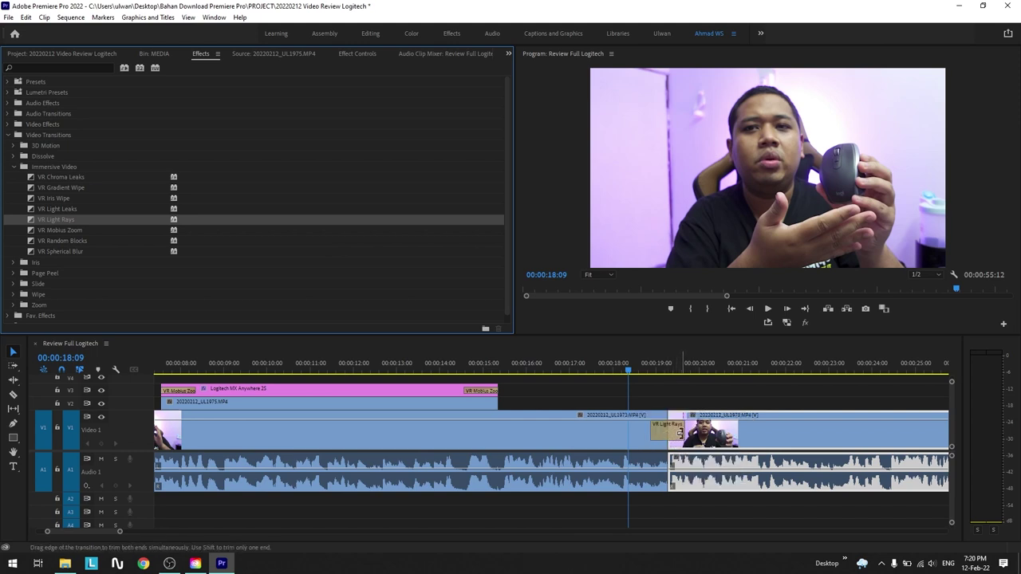
{"action": "left_click_drag", "start_coordinate": [680, 432], "coordinate": [710, 427]}
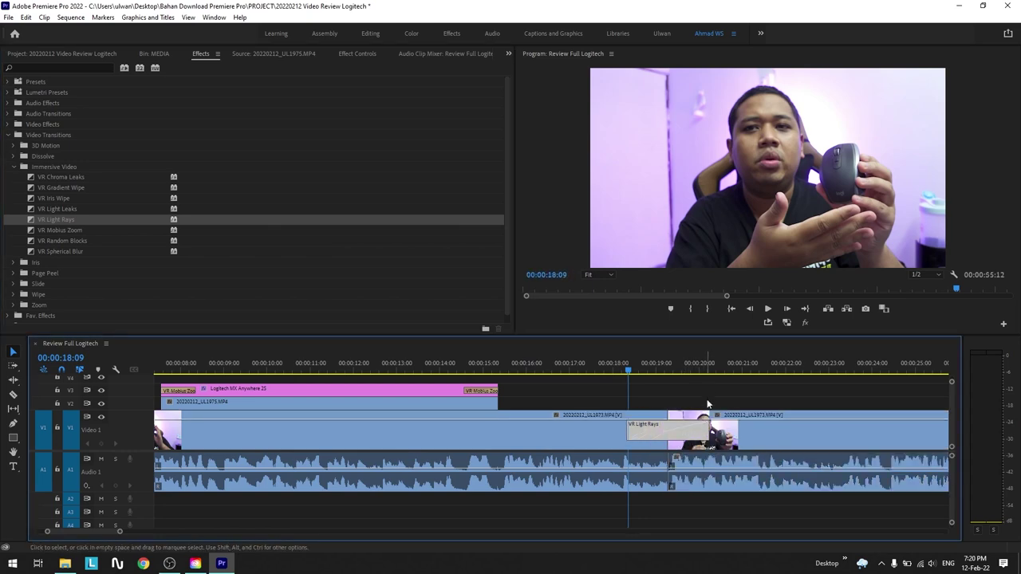
{"action": "key", "text": "space"}
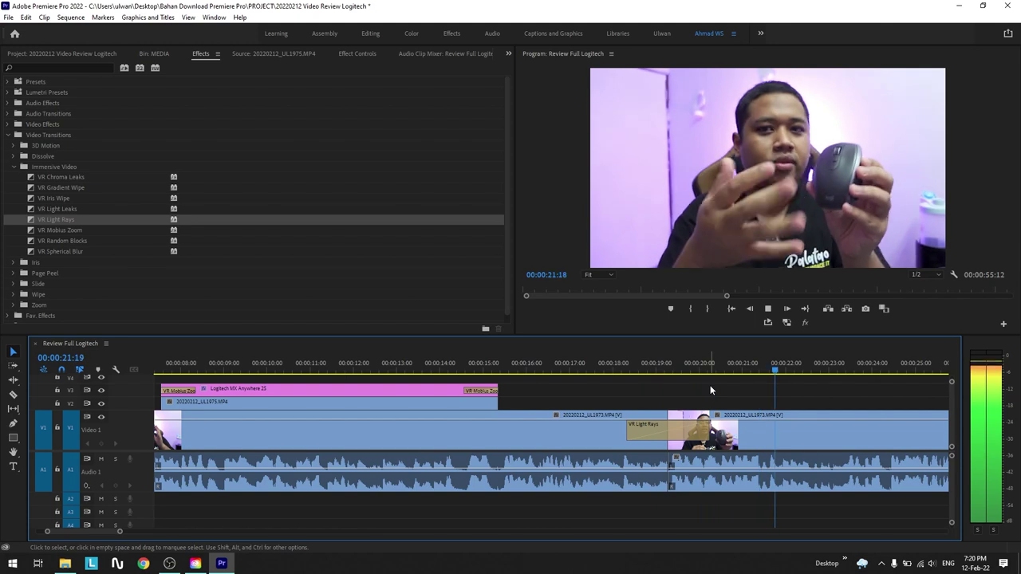
{"action": "key", "text": "space"}
- Zoom out the timeline, resize the V1 and A1 track heights, and return to the sequence start
{"action": "key", "text": "minus"}
{"action": "key", "text": "minus"}
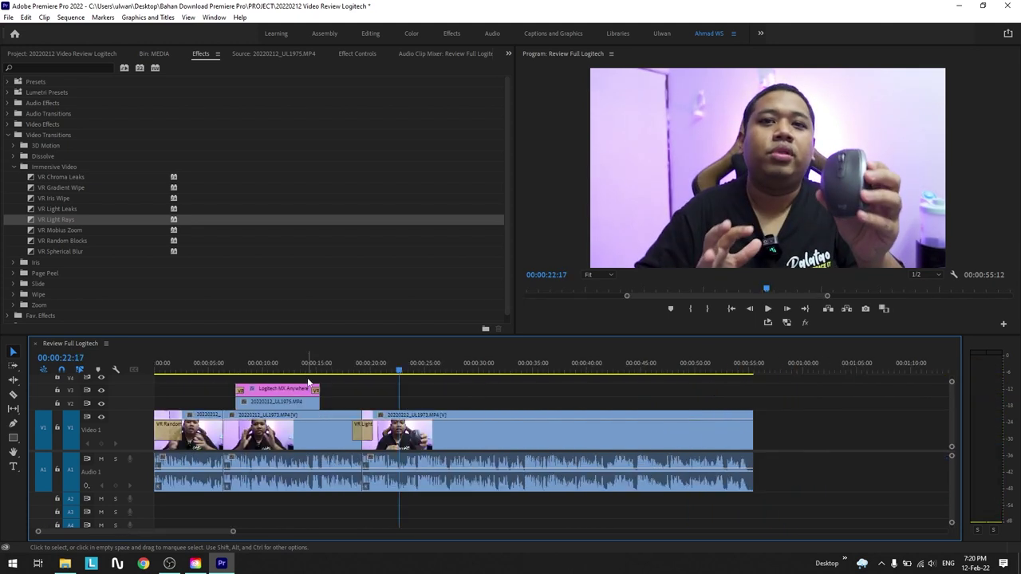
{"action": "double_click", "coordinate": [116, 436]}
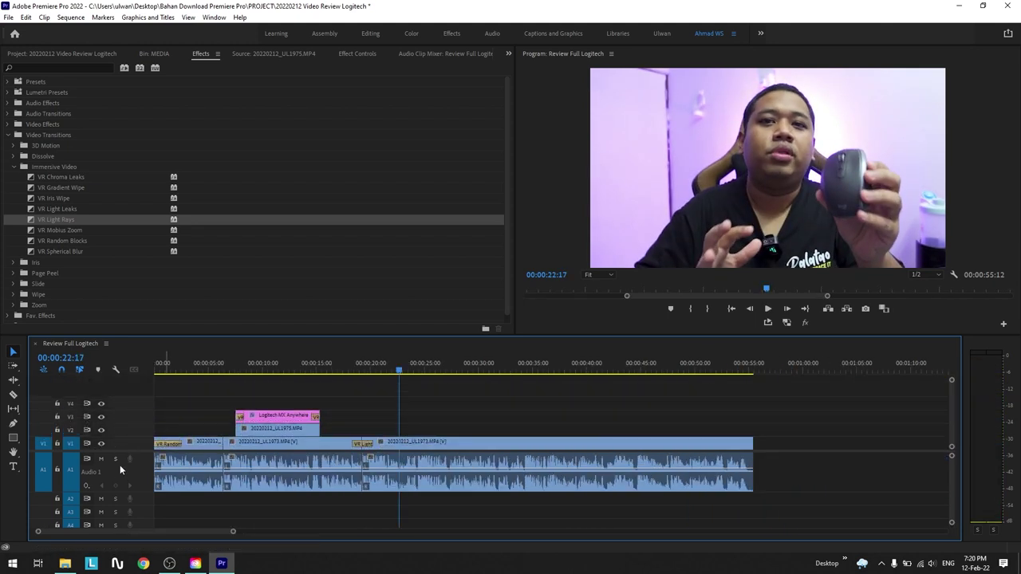
{"action": "double_click", "coordinate": [119, 466]}
{"action": "key", "text": "alt+equal"}
{"action": "left_click_drag", "start_coordinate": [145, 451], "coordinate": [148, 483]}
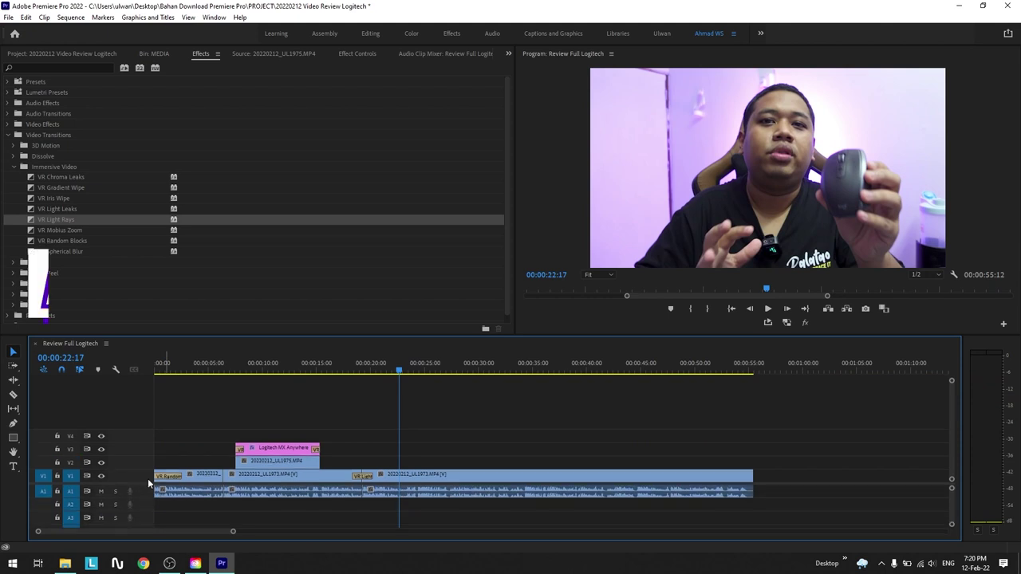
{"action": "key", "text": "Home"}
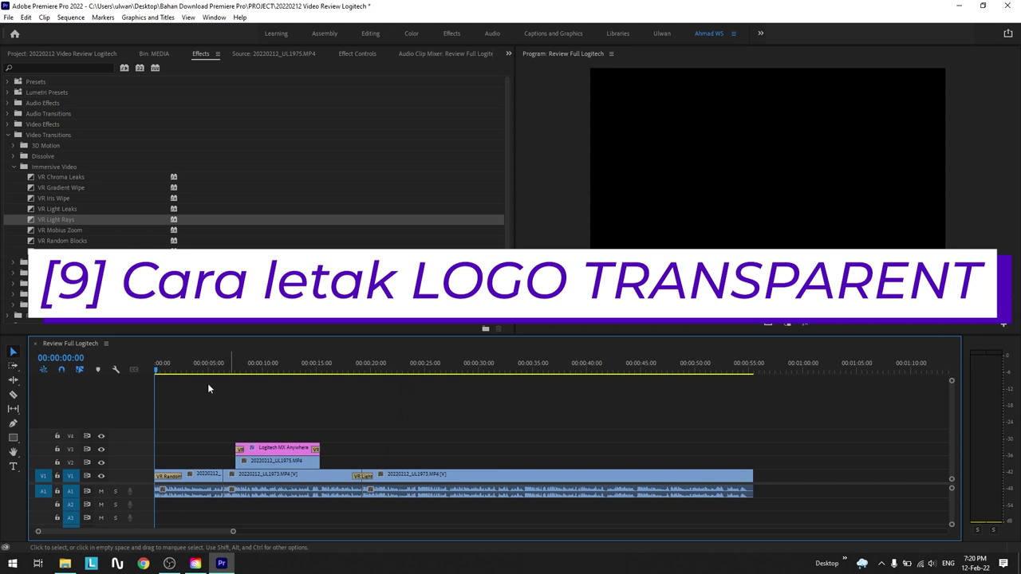
- Place logitech-logo.png from the MEDIA bin on new track V5 at 0:00
{"action": "left_click", "coordinate": [205, 366]}
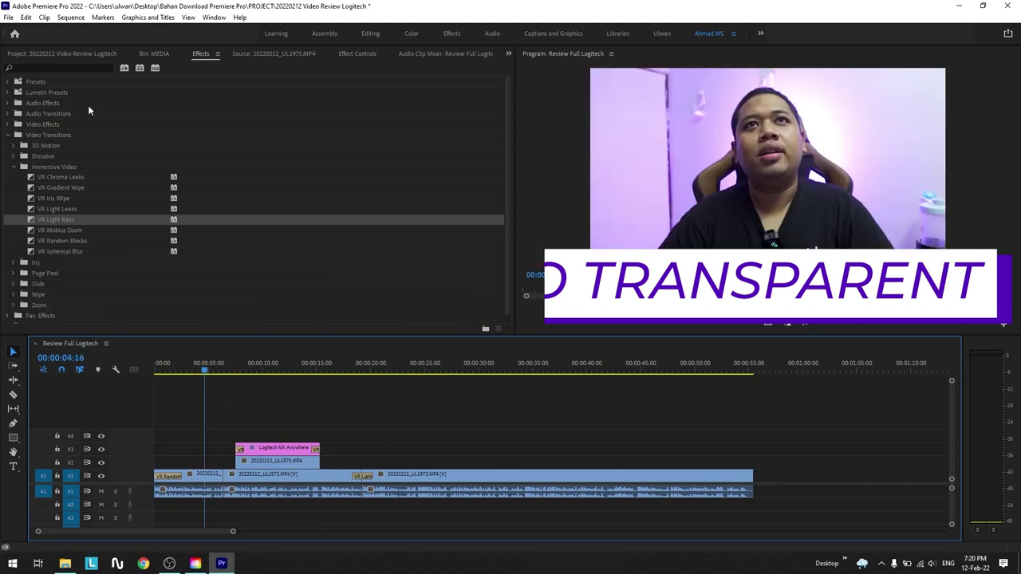
{"action": "left_click", "coordinate": [156, 54]}
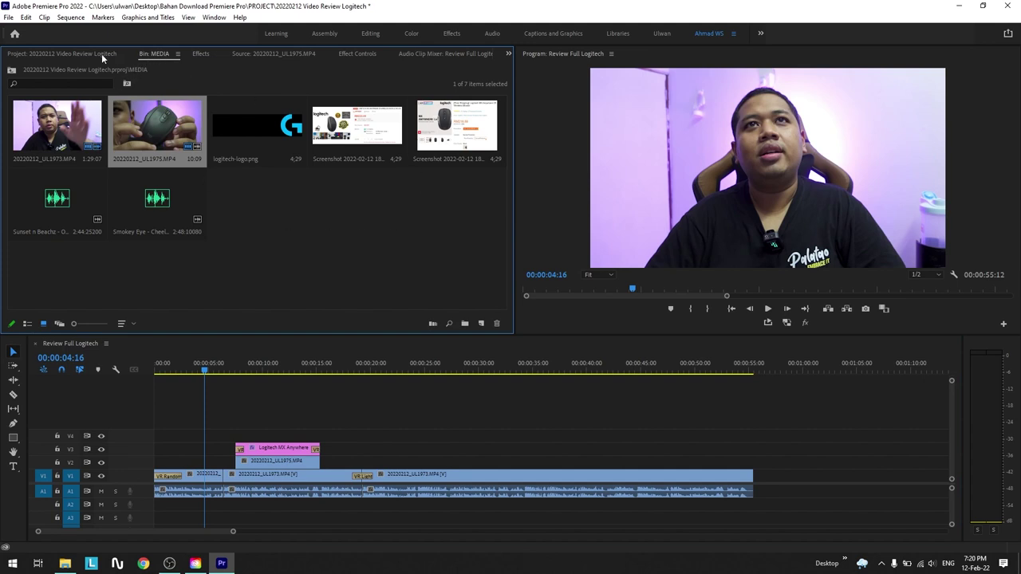
{"action": "left_click", "coordinate": [101, 54]}
{"action": "double_click", "coordinate": [60, 129]}
{"action": "left_click", "coordinate": [261, 145]}
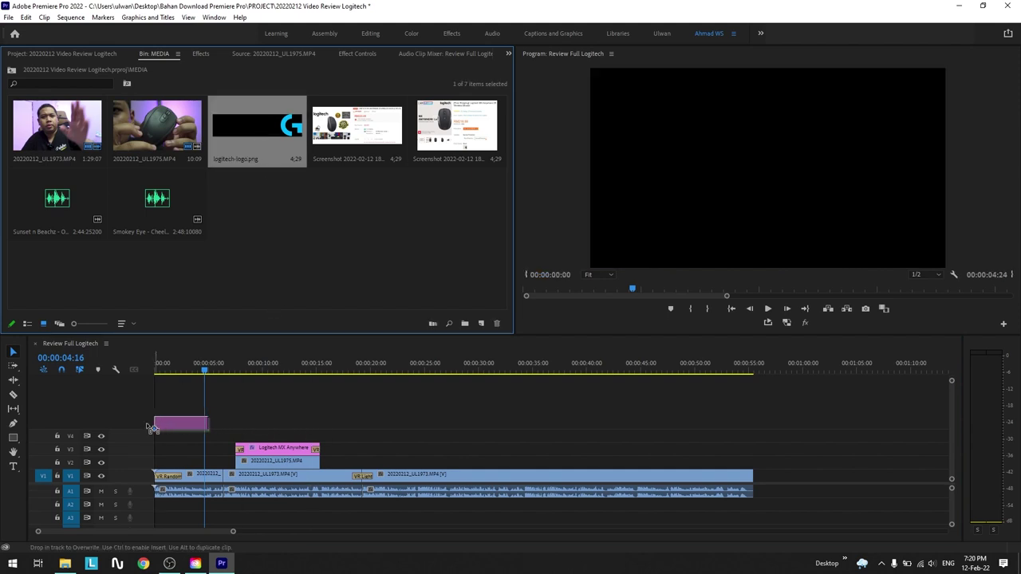
{"action": "left_click_drag", "start_coordinate": [278, 309], "coordinate": [205, 421]}
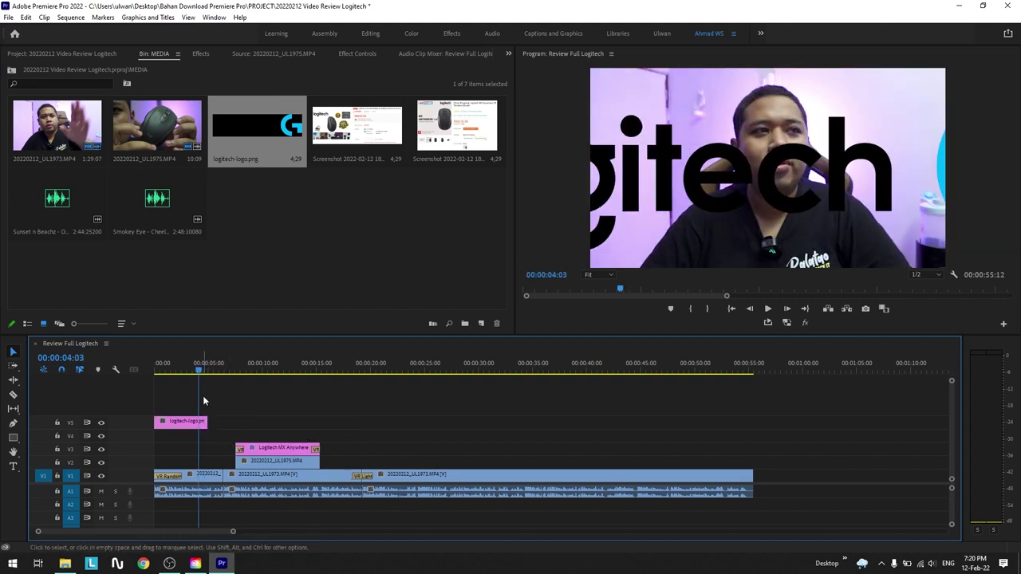
- Stretch the logo clip on V5 to the 00:00:55:12 sequence end and check the overlay
{"action": "key", "text": "space"}
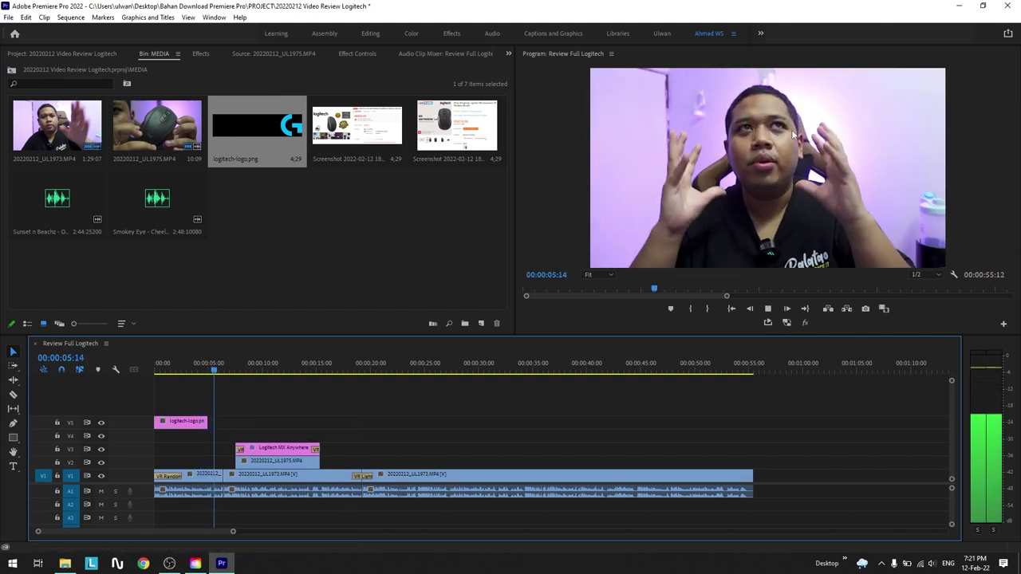
{"action": "key", "text": "space"}
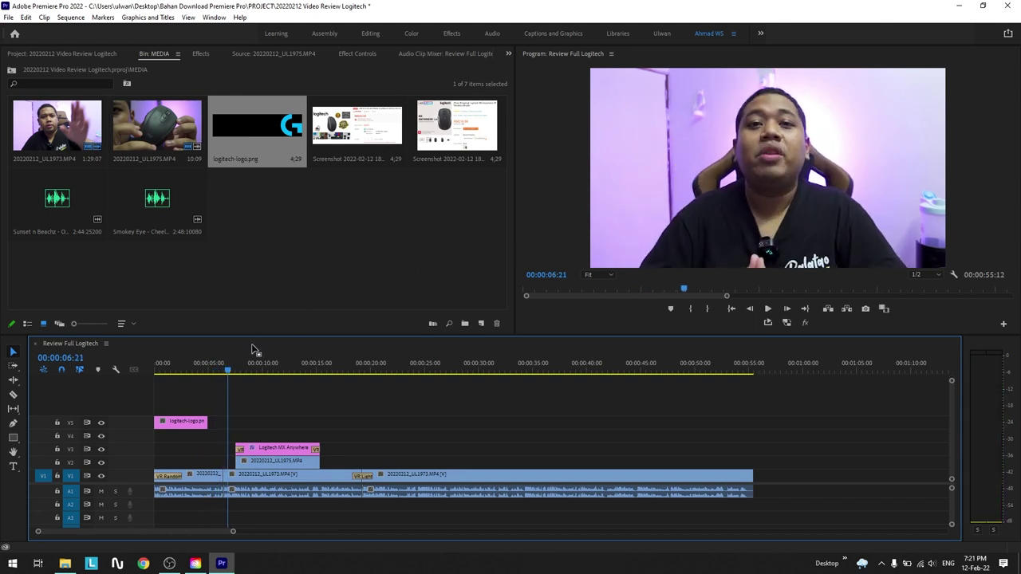
{"action": "left_click", "coordinate": [193, 365]}
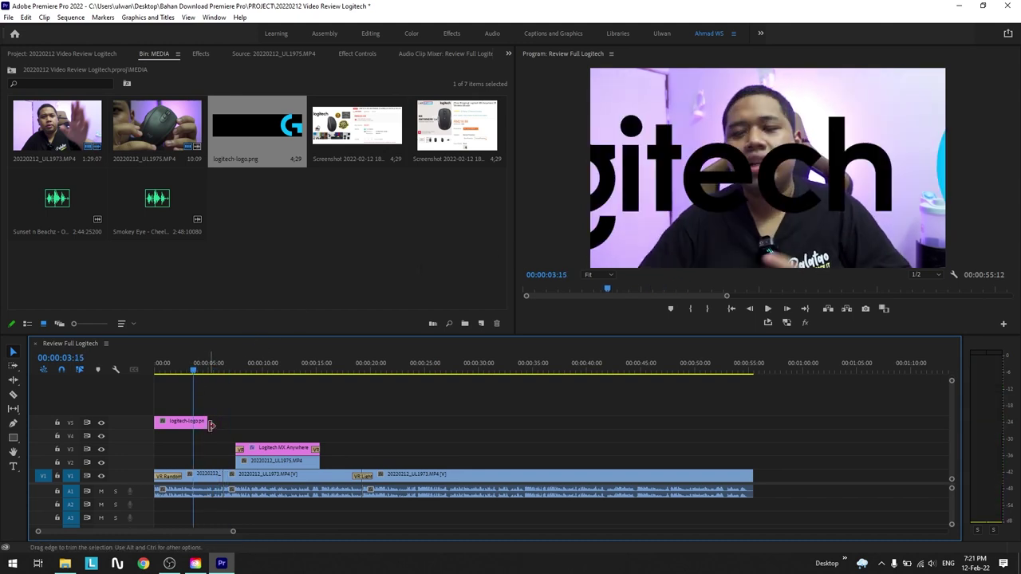
{"action": "left_click_drag", "start_coordinate": [212, 423], "coordinate": [752, 431]}
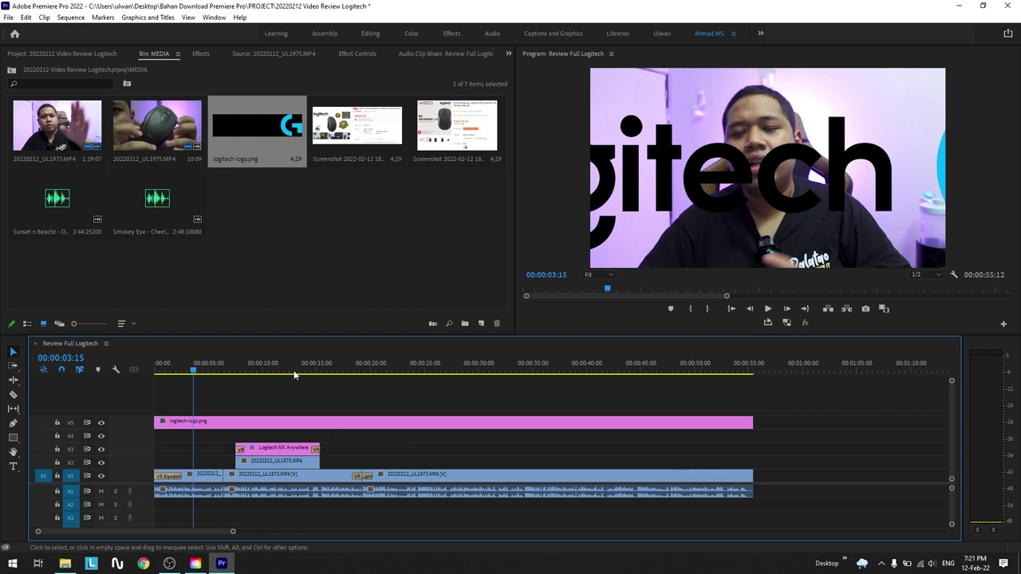
{"action": "left_click_drag", "start_coordinate": [293, 375], "coordinate": [562, 377]}
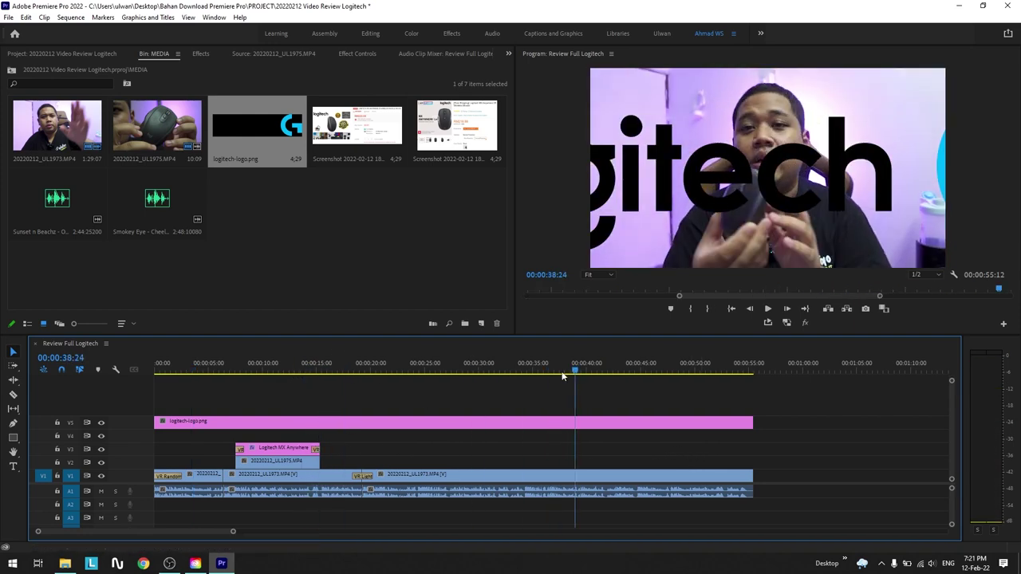
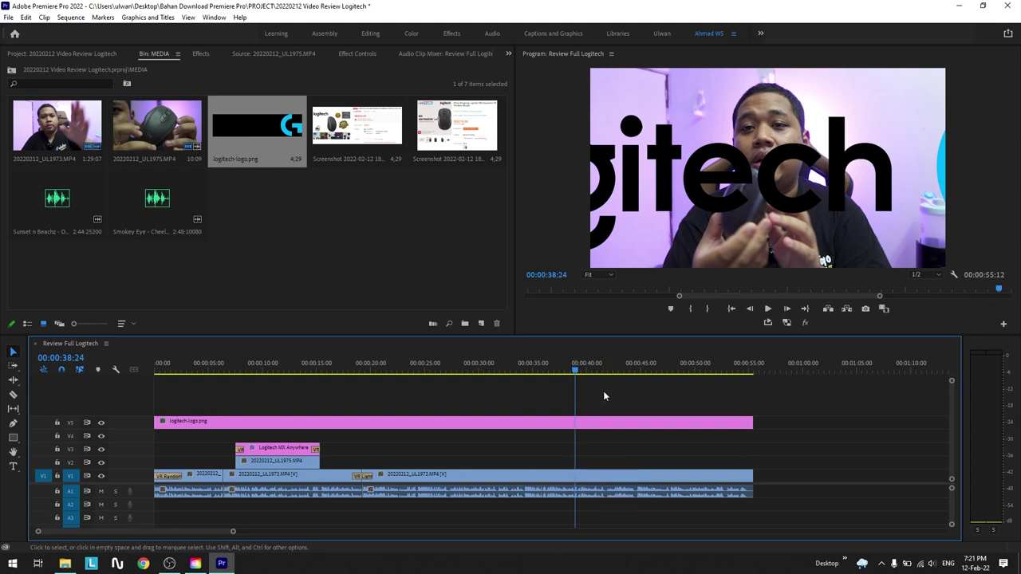
- Select the logitech-logo.png clip on V5 and expand its Motion properties in Effect Controls
{"action": "left_click", "coordinate": [556, 427]}
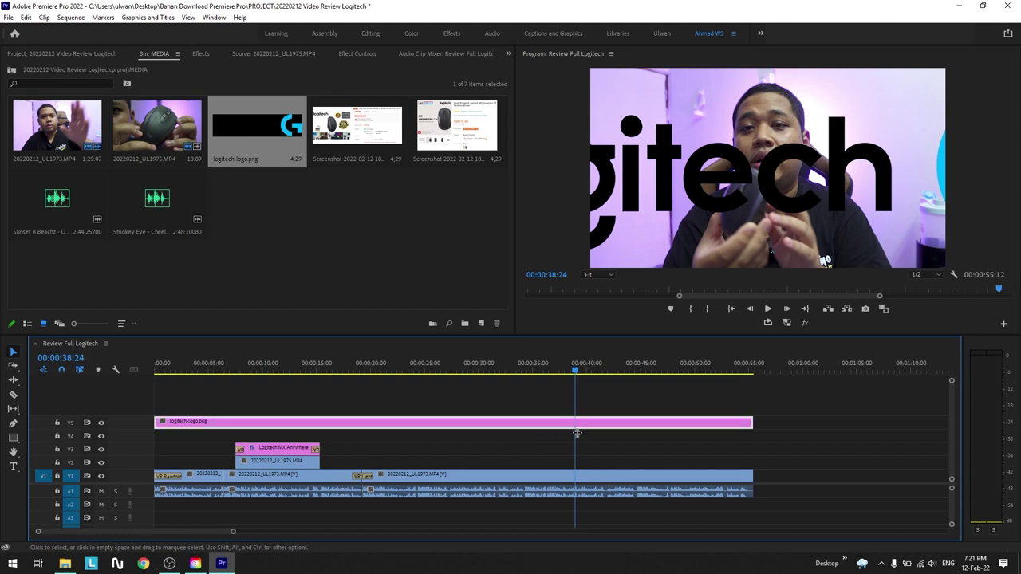
{"action": "left_click", "coordinate": [356, 54]}
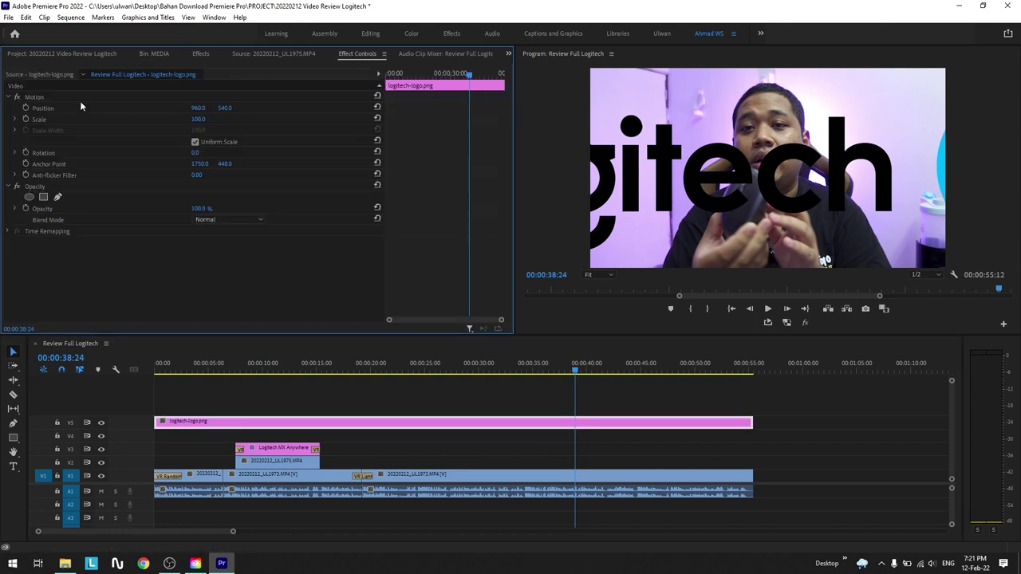
{"action": "left_click", "coordinate": [40, 98]}
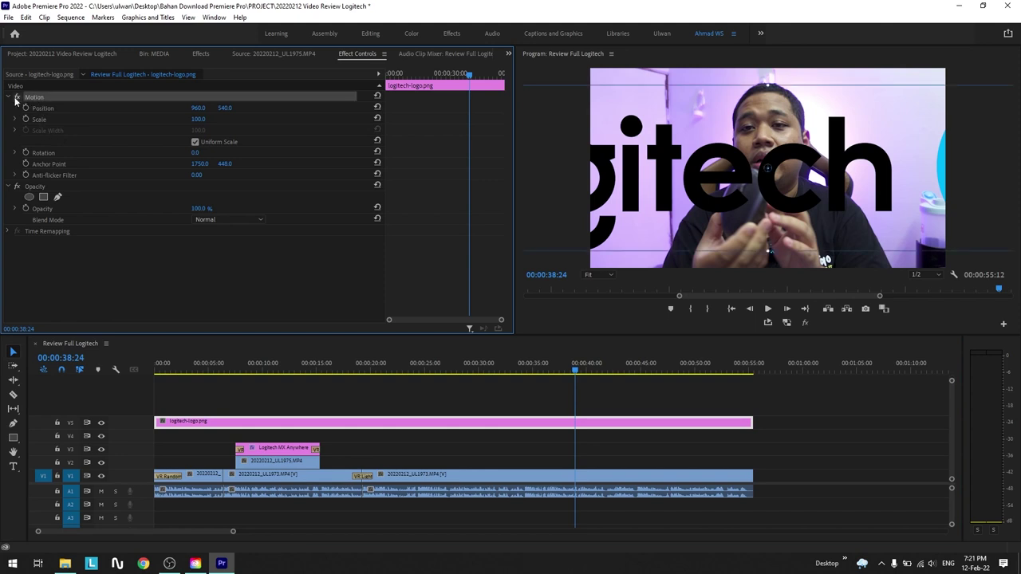
{"action": "left_click", "coordinate": [9, 97]}
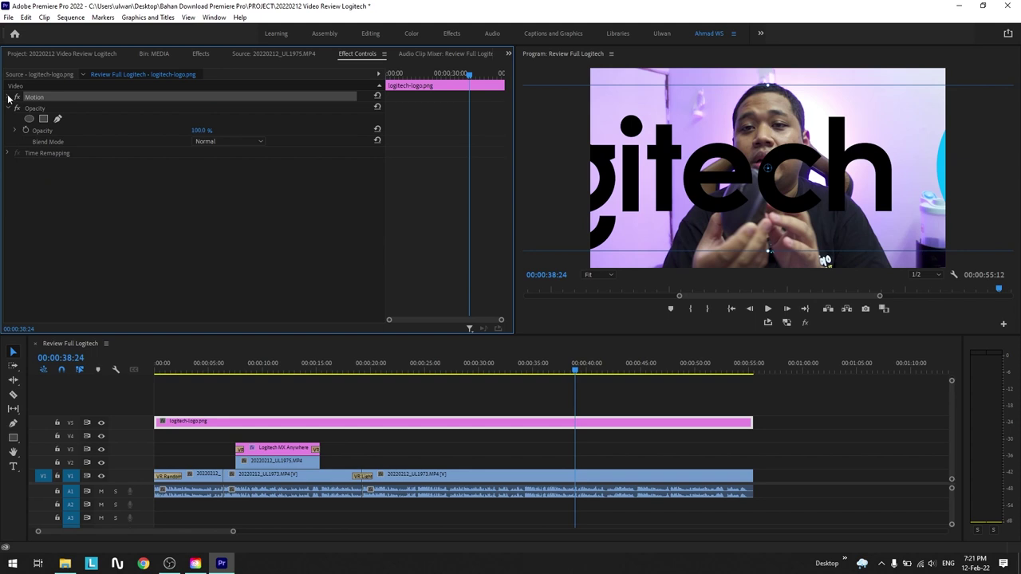
{"action": "left_click", "coordinate": [8, 98]}
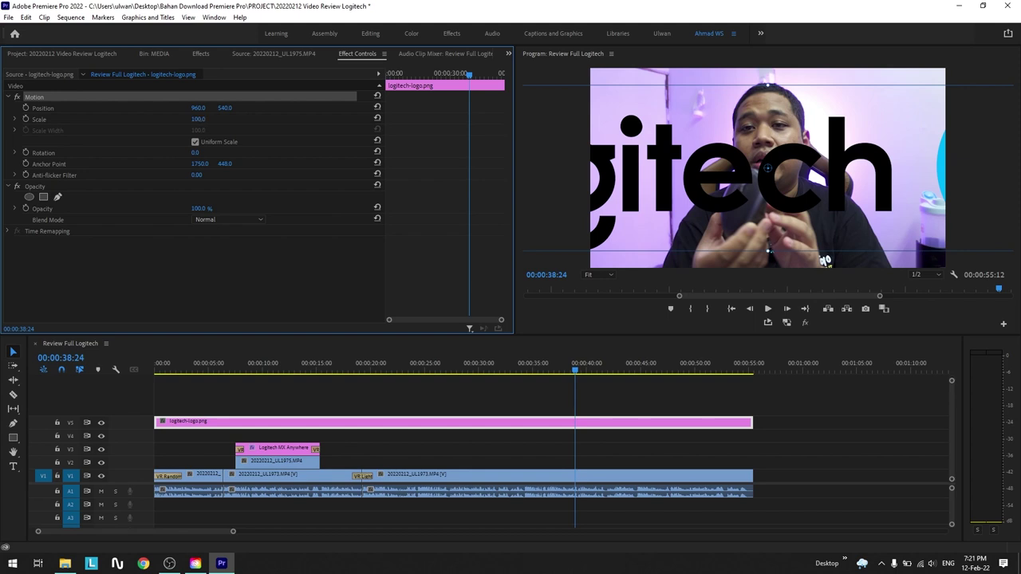
- Scale the logo to 14 and position it at 1610.4, 119.5 in the top-right corner
{"action": "left_click_drag", "start_coordinate": [196, 119], "coordinate": [144, 119]}
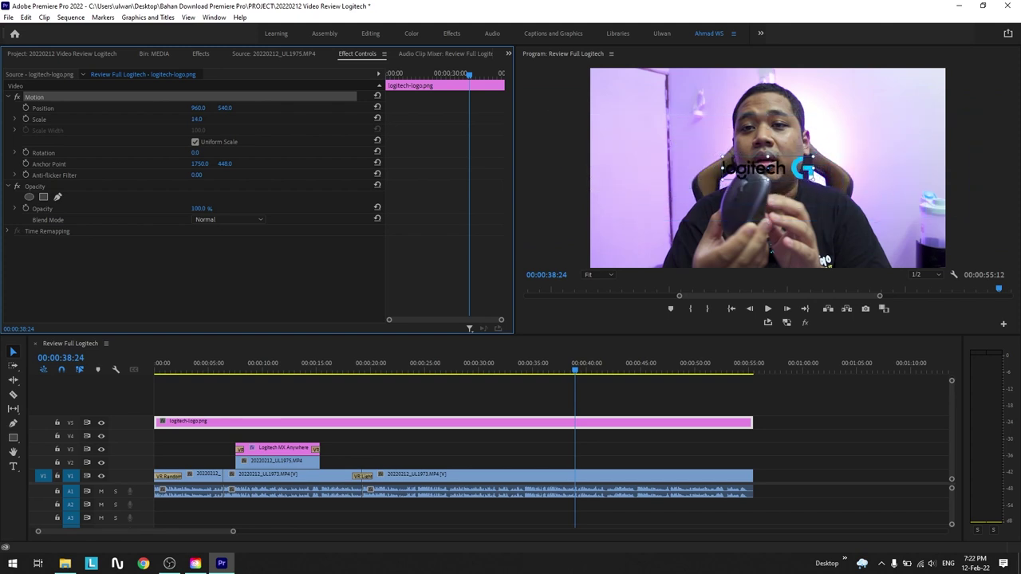
{"action": "left_click", "coordinate": [54, 108]}
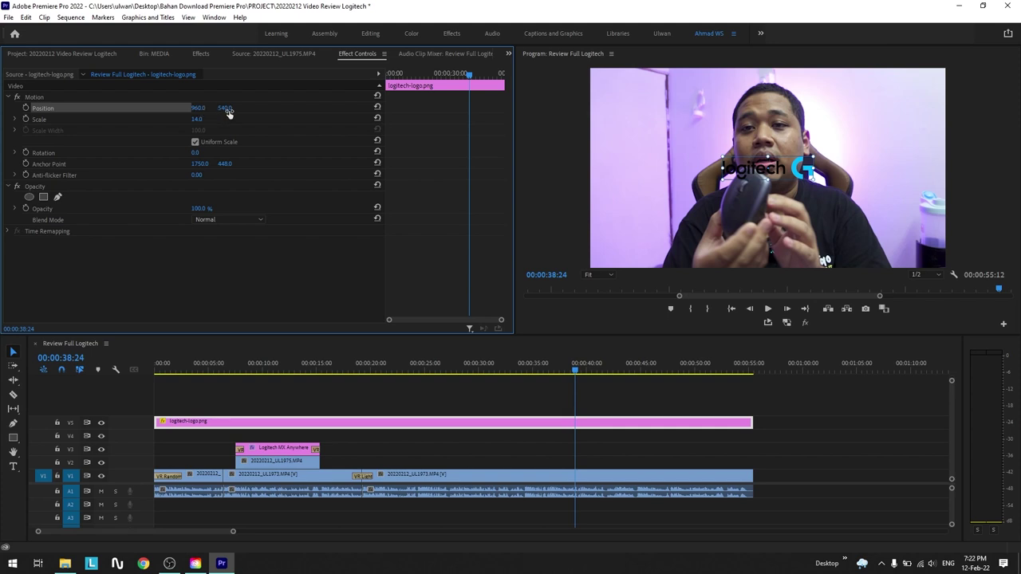
{"action": "mouse_move", "coordinate": [198, 109]}
{"action": "left_mouse_down"}
{"action": "mouse_move", "coordinate": [335, 109]}
{"action": "mouse_move", "coordinate": [224, 108]}
{"action": "left_mouse_up"}
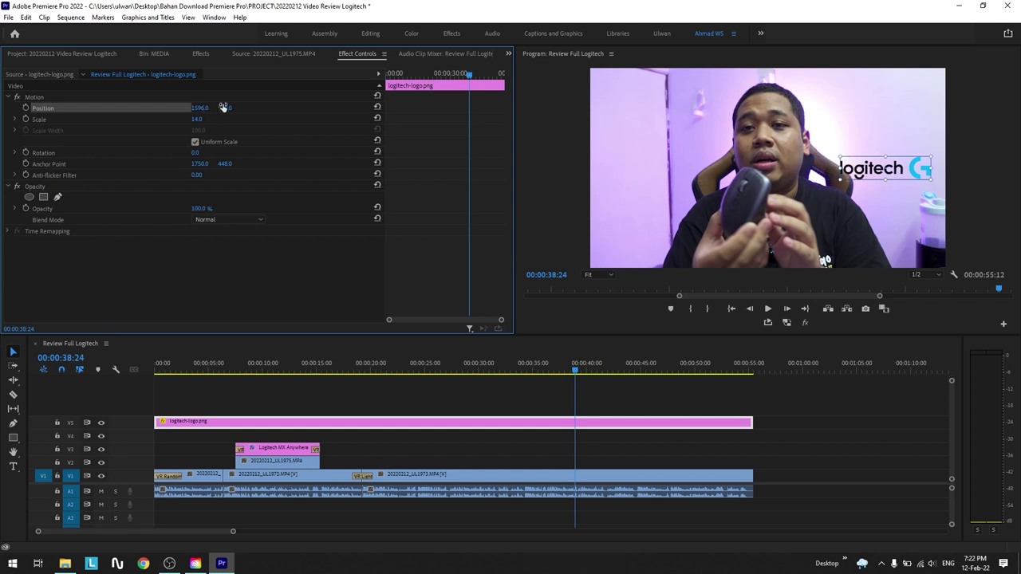
{"action": "left_click_drag", "start_coordinate": [224, 107], "coordinate": [160, 108]}
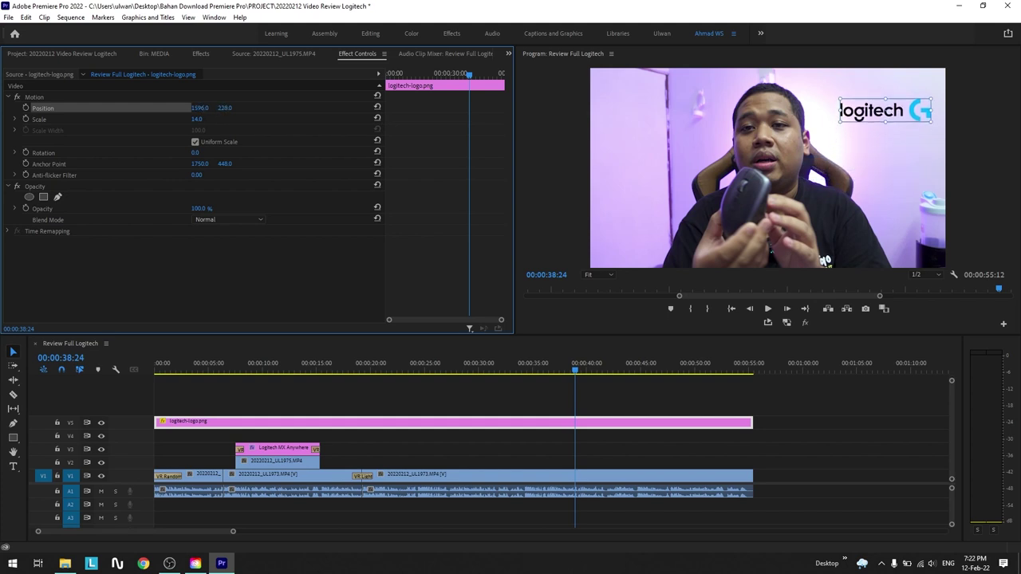
{"action": "mouse_move", "coordinate": [225, 108]}
{"action": "left_mouse_down"}
{"action": "mouse_move", "coordinate": [183, 108]}
{"action": "mouse_move", "coordinate": [232, 107]}
{"action": "left_mouse_up"}
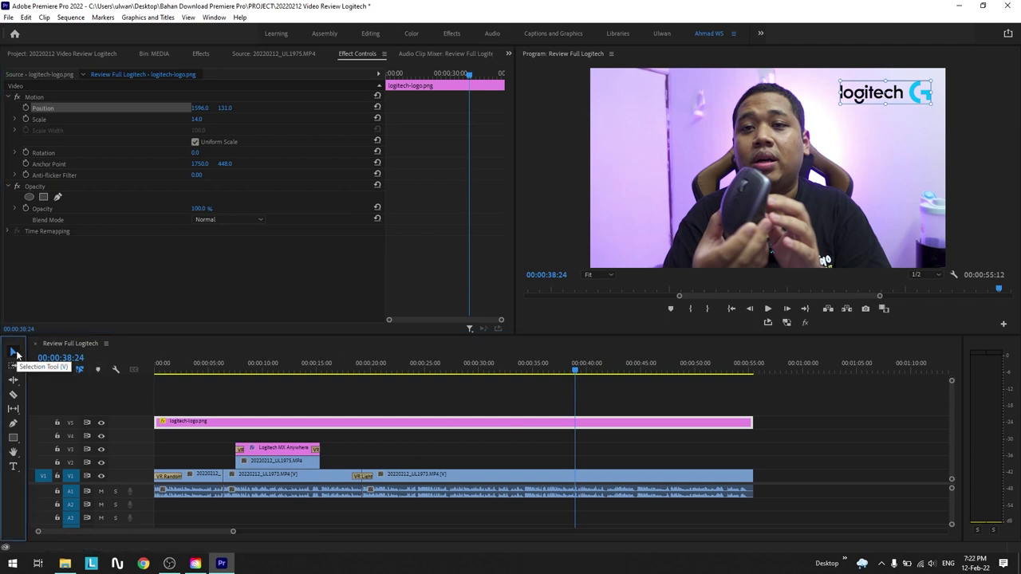
{"action": "mouse_move", "coordinate": [914, 94]}
{"action": "left_mouse_down"}
{"action": "mouse_move", "coordinate": [883, 94]}
{"action": "mouse_move", "coordinate": [878, 112]}
{"action": "mouse_move", "coordinate": [915, 93]}
{"action": "left_mouse_up"}
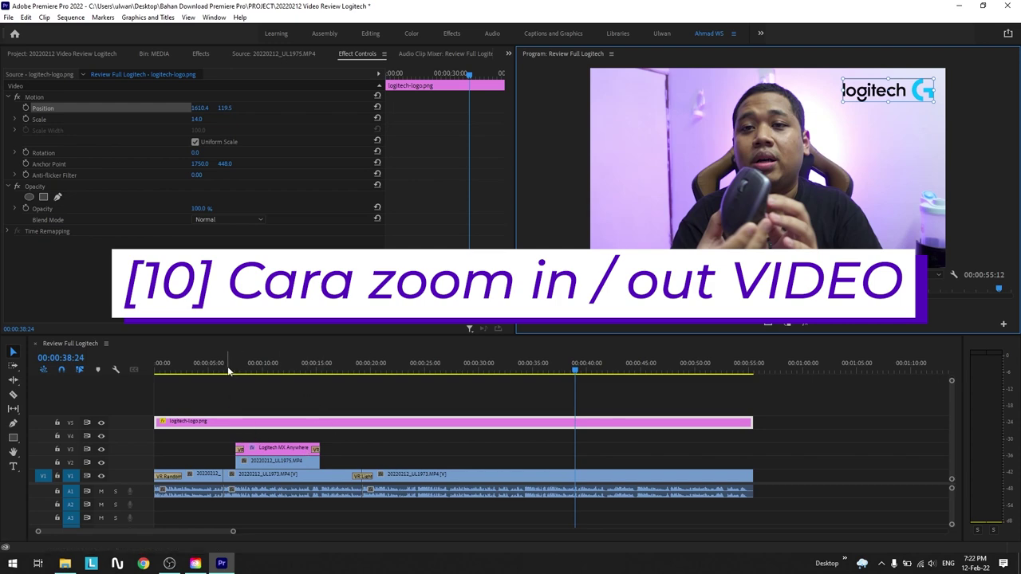
- Delete the transition between the two UL1973 clips on V1 near 17 seconds
{"action": "left_click_drag", "start_coordinate": [223, 367], "coordinate": [344, 367]}
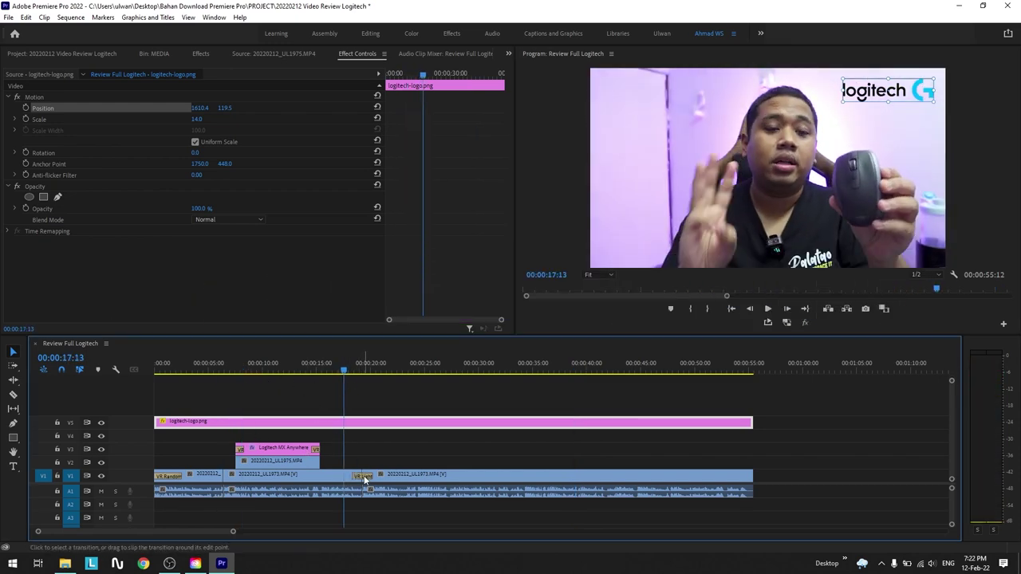
{"action": "left_click", "coordinate": [364, 475]}
{"action": "key", "text": "Delete"}
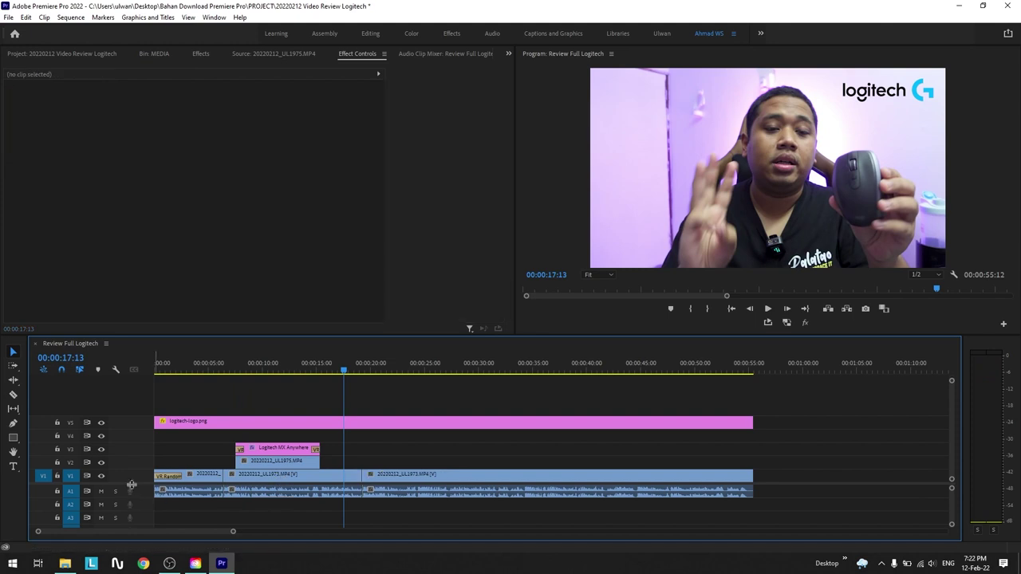
- Expand V1 and A1 to show thumbnails and waveforms, zoom in, and select the later UL1973 clip
{"action": "double_click", "coordinate": [136, 475]}
{"action": "double_click", "coordinate": [142, 490]}
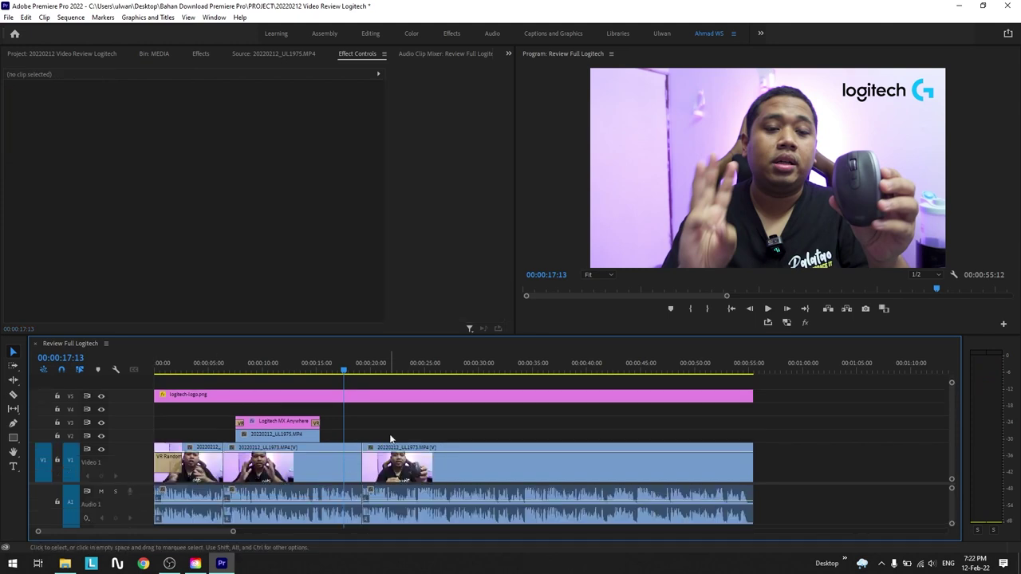
{"action": "key", "text": "="}
{"action": "key", "text": "="}
{"action": "left_click_drag", "start_coordinate": [595, 369], "coordinate": [650, 369]}
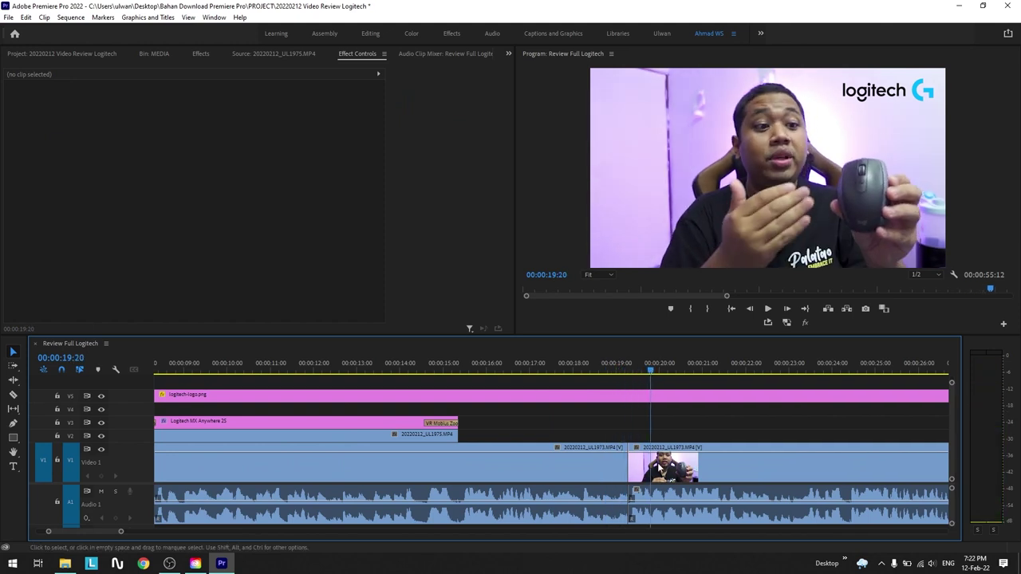
{"action": "left_click", "coordinate": [601, 381]}
{"action": "left_click", "coordinate": [594, 480]}
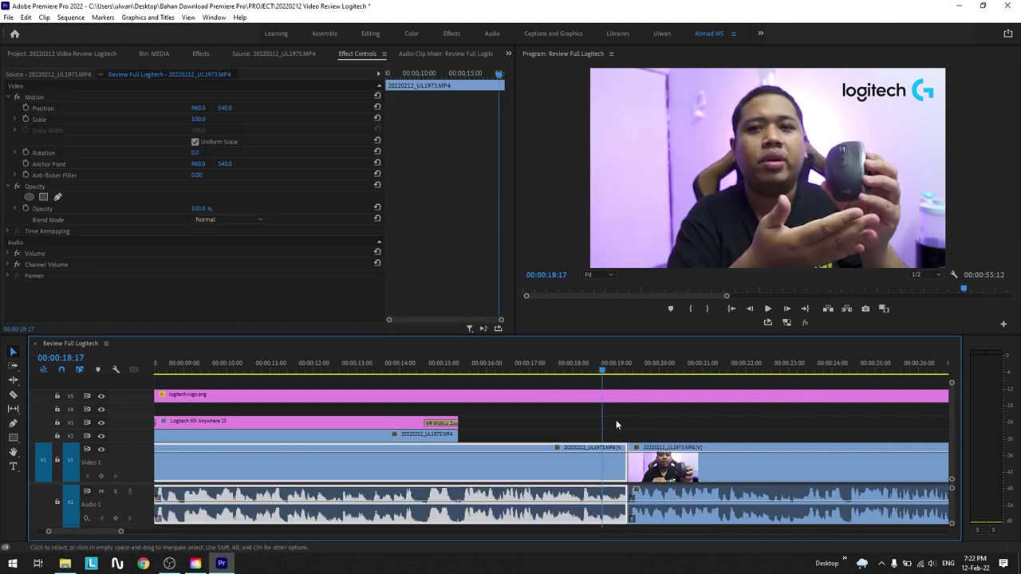
{"action": "left_click_drag", "start_coordinate": [606, 369], "coordinate": [648, 369]}
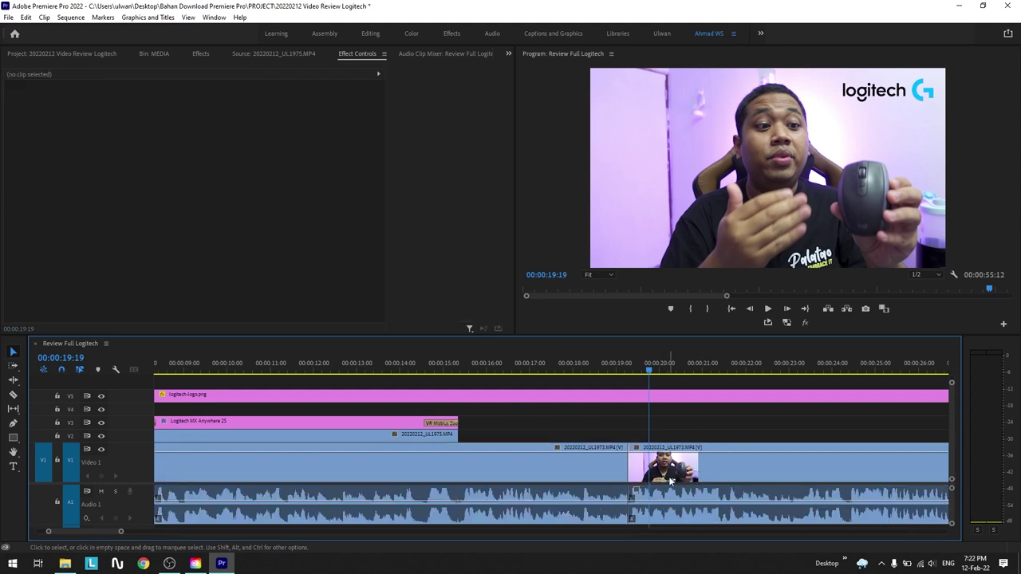
{"action": "left_click", "coordinate": [656, 509]}
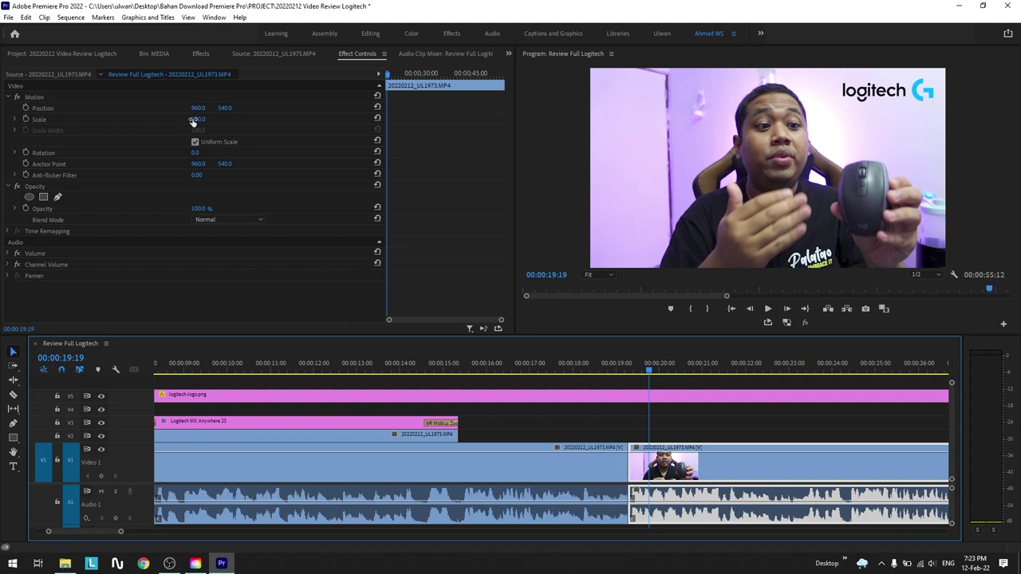
- Scale the later UL1973 clip to 130 and position it at 678, 626
{"action": "left_click_drag", "start_coordinate": [195, 120], "coordinate": [220, 119]}
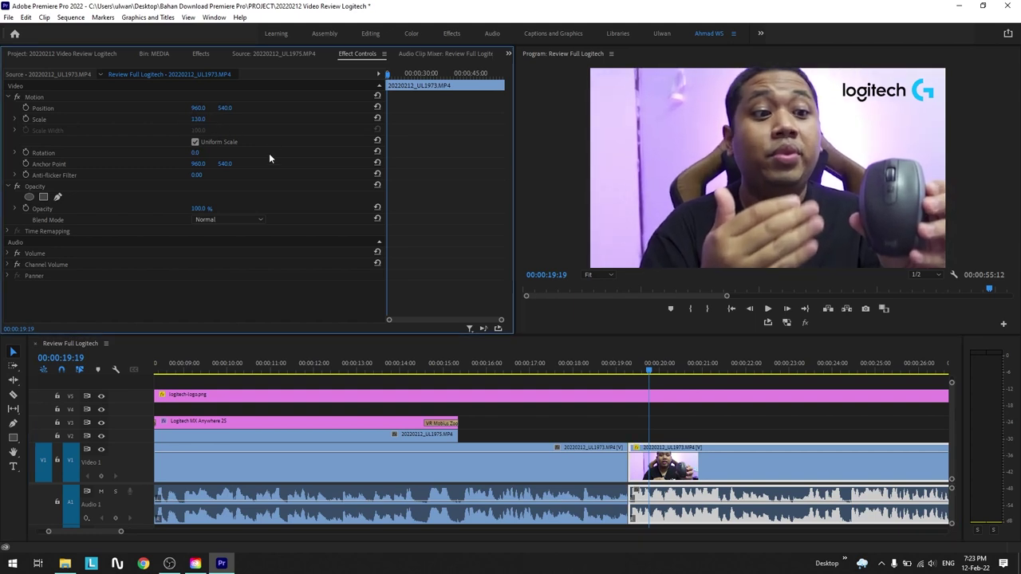
{"action": "mouse_move", "coordinate": [198, 109]}
{"action": "left_mouse_down"}
{"action": "mouse_move", "coordinate": [175, 110]}
{"action": "mouse_move", "coordinate": [229, 108]}
{"action": "mouse_move", "coordinate": [136, 108]}
{"action": "left_mouse_up"}
{"action": "mouse_move", "coordinate": [198, 107]}
{"action": "left_mouse_down"}
{"action": "mouse_move", "coordinate": [152, 107]}
{"action": "mouse_move", "coordinate": [255, 108]}
{"action": "mouse_move", "coordinate": [219, 107]}
{"action": "left_mouse_up"}
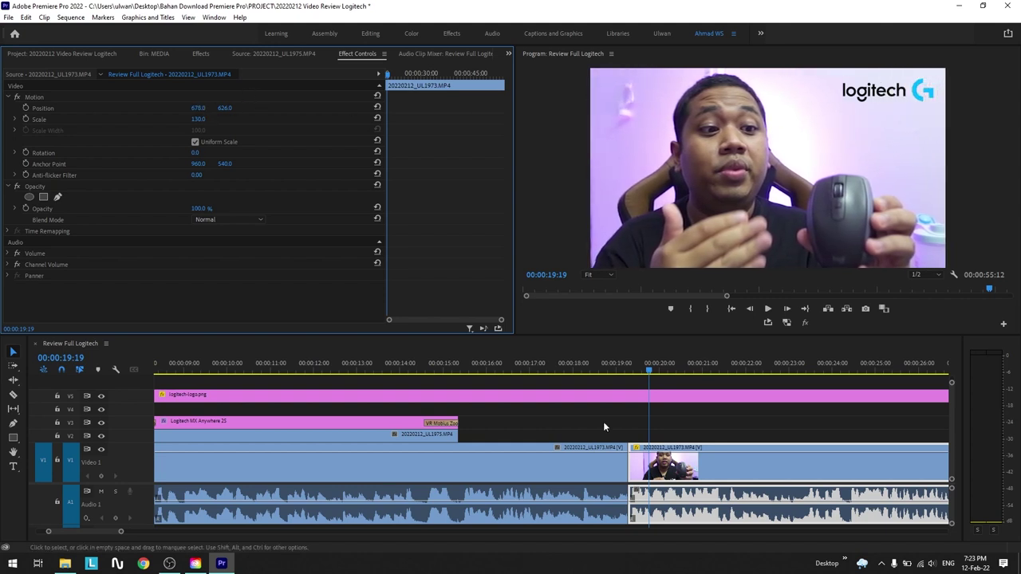
- Preview the zoomed cut from 18:16 and collapse the V1 track height
{"action": "left_click_drag", "start_coordinate": [653, 368], "coordinate": [598, 414]}
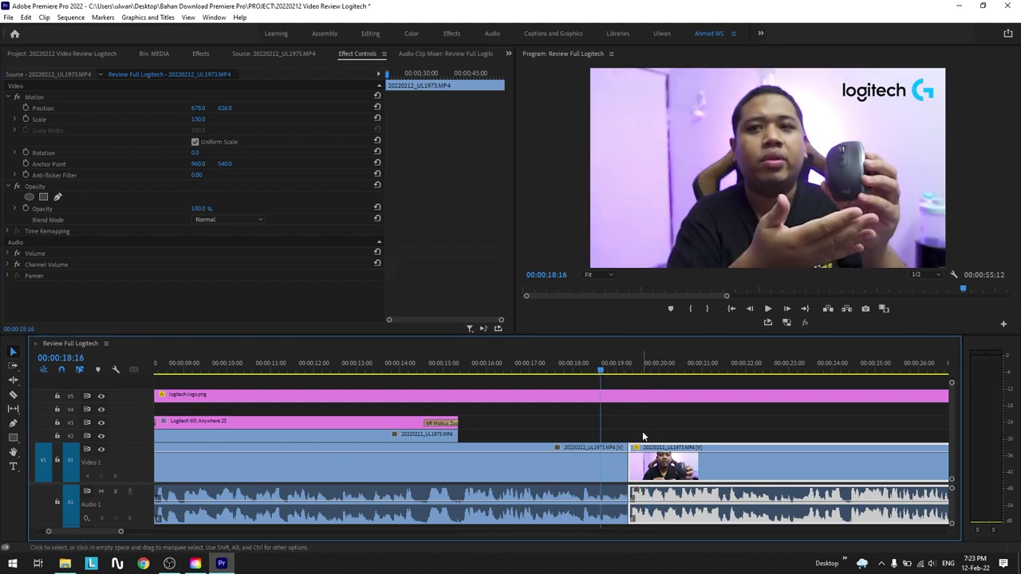
{"action": "key", "text": "space"}
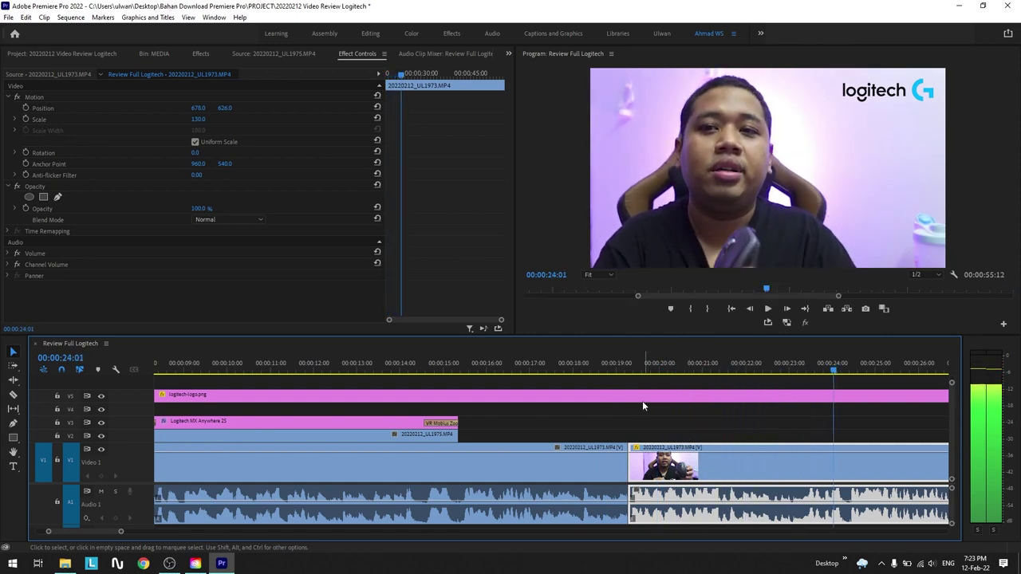
{"action": "left_click", "coordinate": [619, 370]}
{"action": "mouse_move", "coordinate": [619, 369]}
{"action": "left_mouse_down"}
{"action": "mouse_move", "coordinate": [675, 425]}
{"action": "mouse_move", "coordinate": [659, 424]}
{"action": "left_mouse_up"}
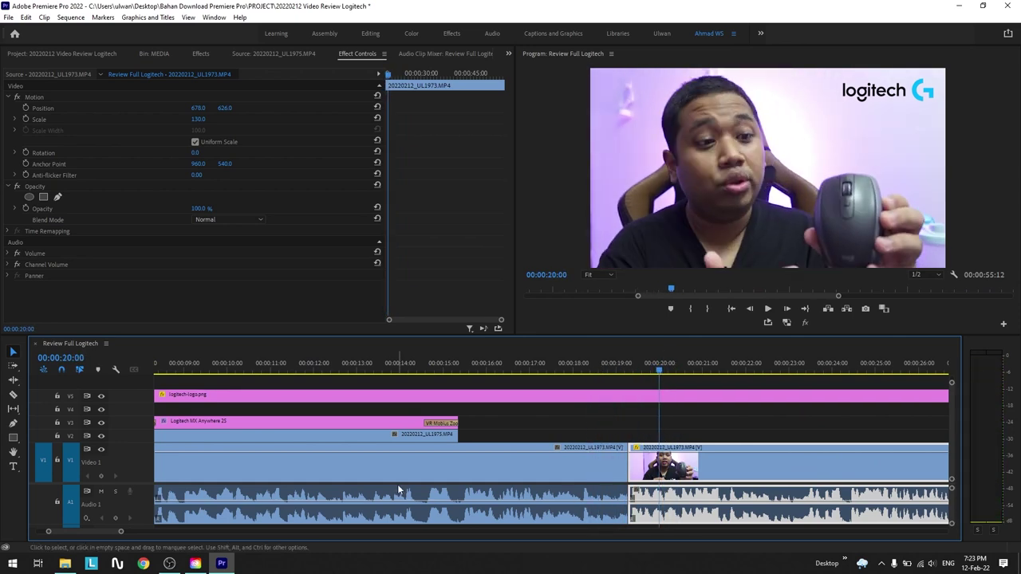
{"action": "double_click", "coordinate": [124, 461]}
- Collapse A1, zoom out to the whole sequence, and return the playhead to the start
{"action": "double_click", "coordinate": [130, 487]}
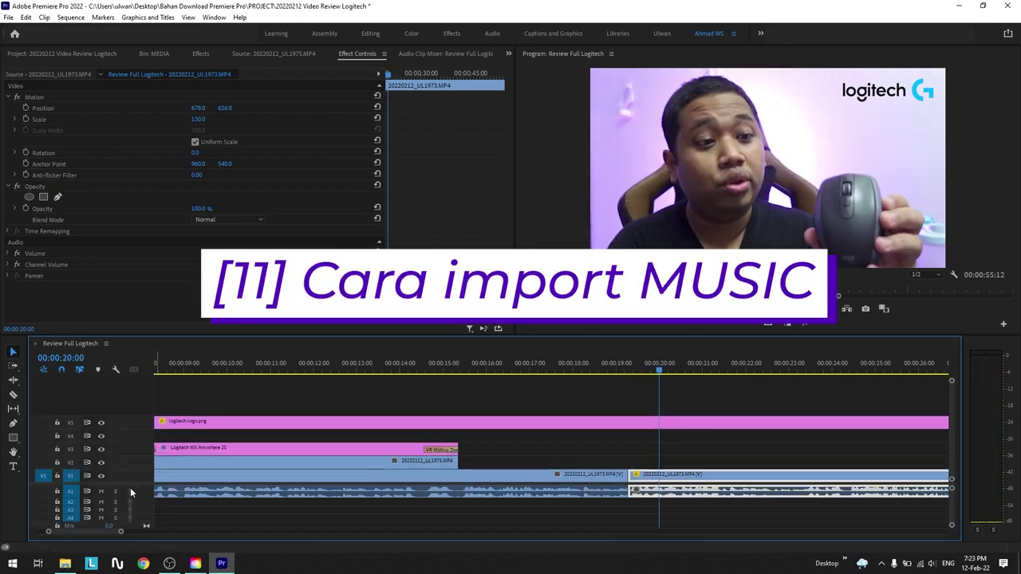
{"action": "key", "text": "backslash"}
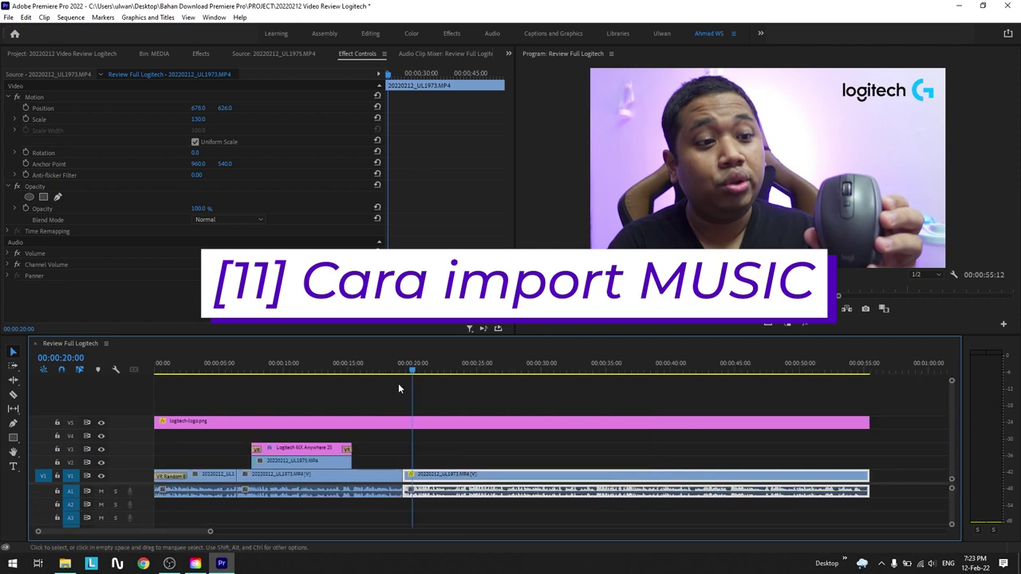
{"action": "left_click_drag", "start_coordinate": [399, 371], "coordinate": [113, 375]}
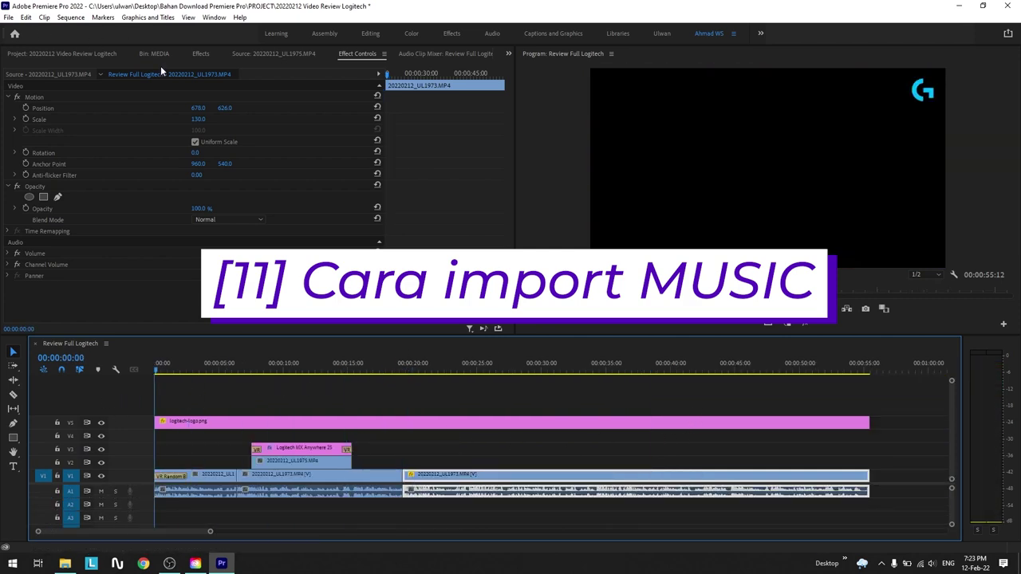
- Open the MEDIA bin and load Sunset n Beachz - Ofshane.mp3 in the Source monitor
{"action": "left_click", "coordinate": [87, 54]}
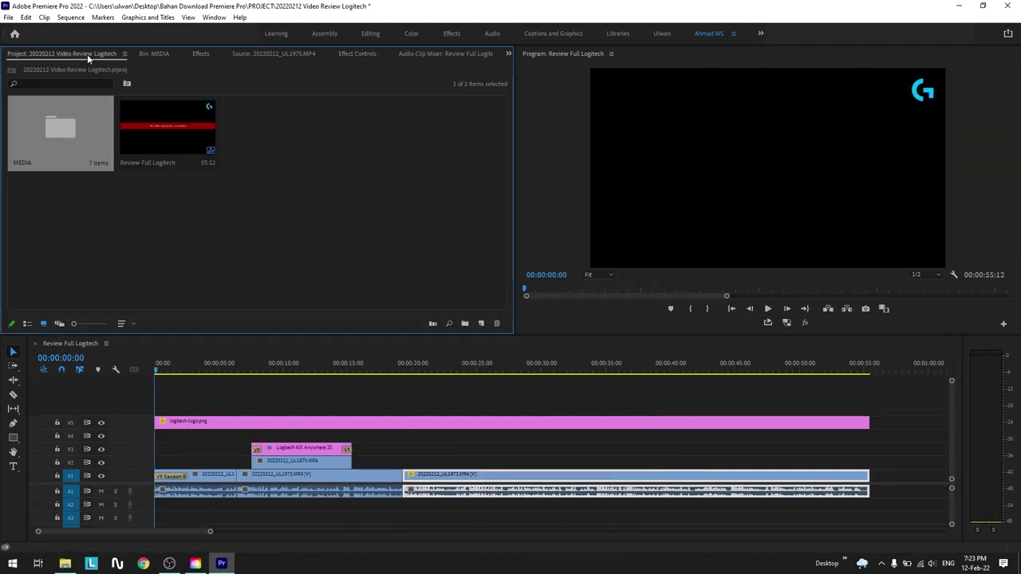
{"action": "double_click", "coordinate": [32, 138]}
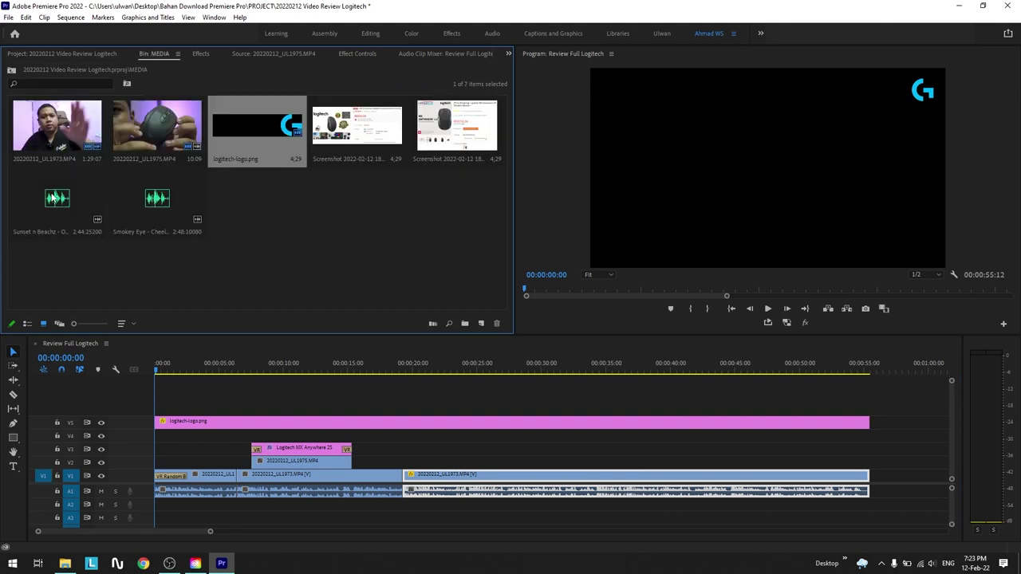
{"action": "double_click", "coordinate": [55, 199]}
{"action": "left_click_drag", "start_coordinate": [60, 124], "coordinate": [68, 125]}
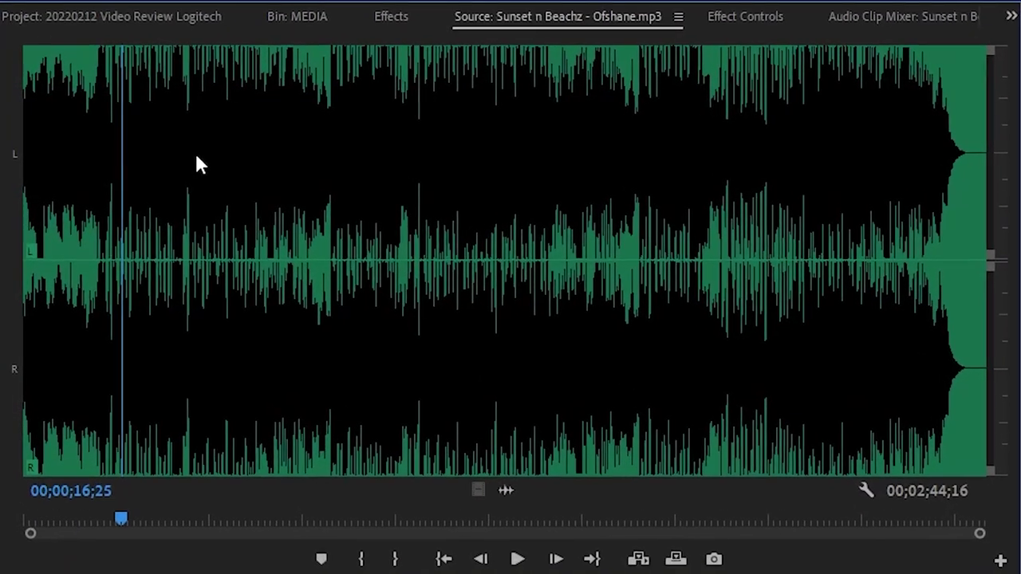
- Preview the Sunset n Beachz track from its start in the Source monitor
{"action": "left_click", "coordinate": [89, 125]}
{"action": "left_click_drag", "start_coordinate": [128, 146], "coordinate": [13, 155]}
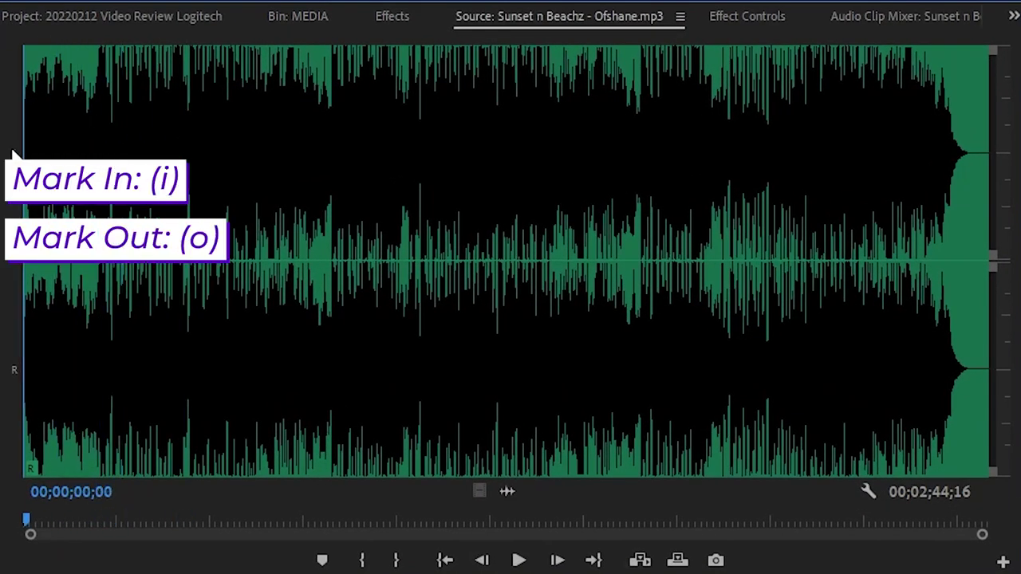
{"action": "left_click", "coordinate": [517, 561]}
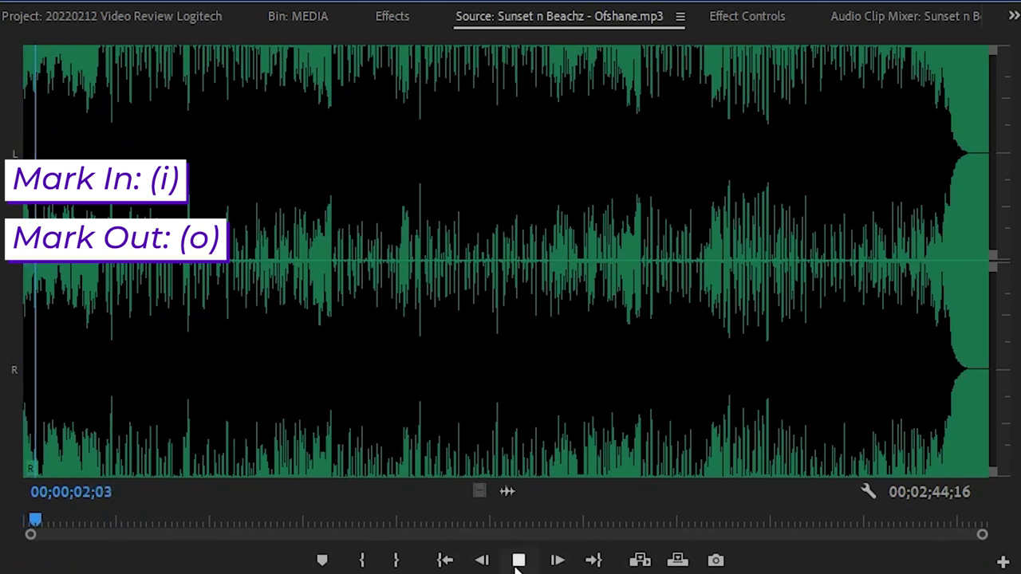
{"action": "left_click", "coordinate": [516, 563]}
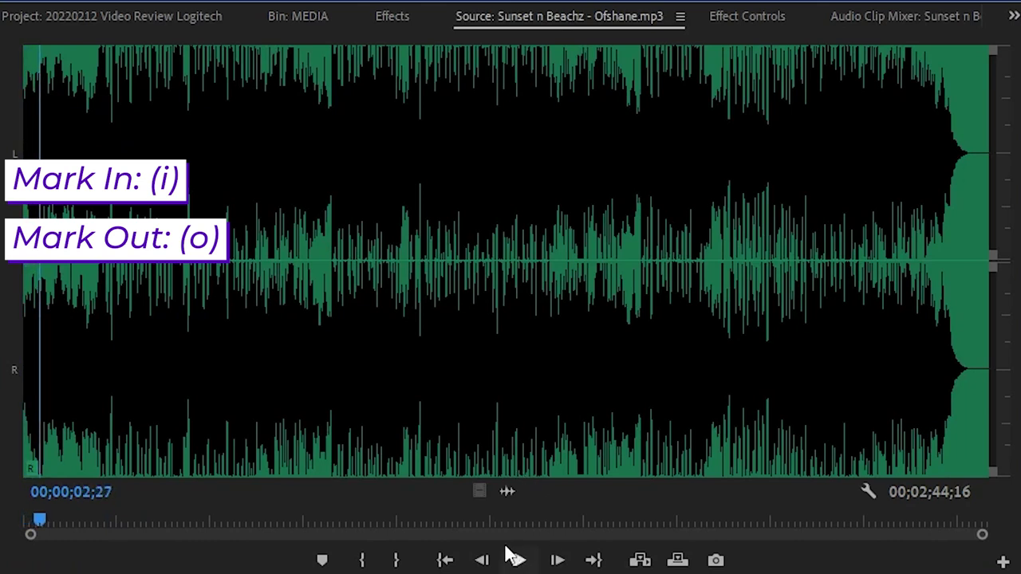
- Load Smokey Eye - Cheel.mp3 from the MEDIA bin and preview it
{"action": "left_click", "coordinate": [154, 17]}
{"action": "left_click", "coordinate": [298, 16]}
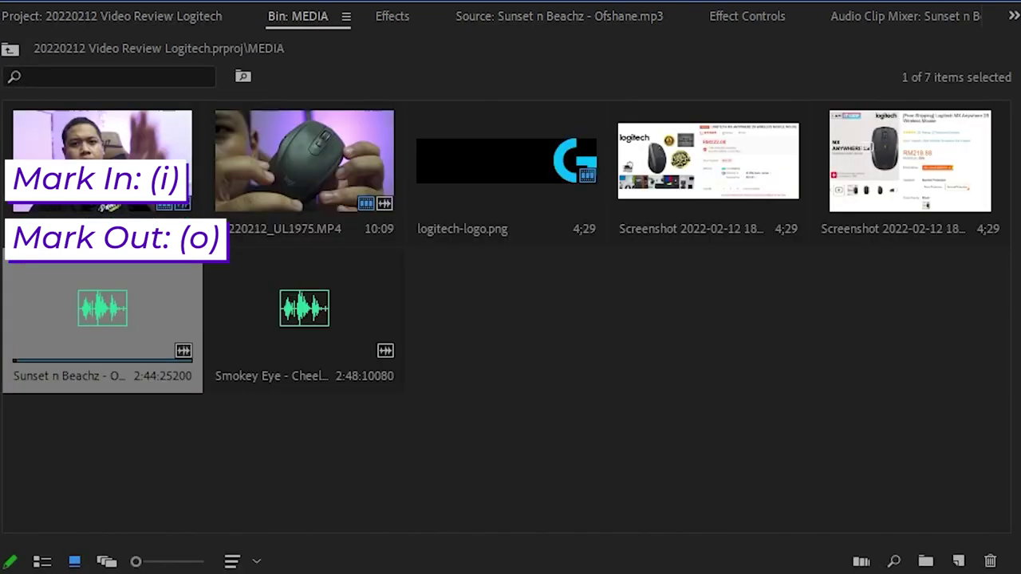
{"action": "double_click", "coordinate": [287, 319]}
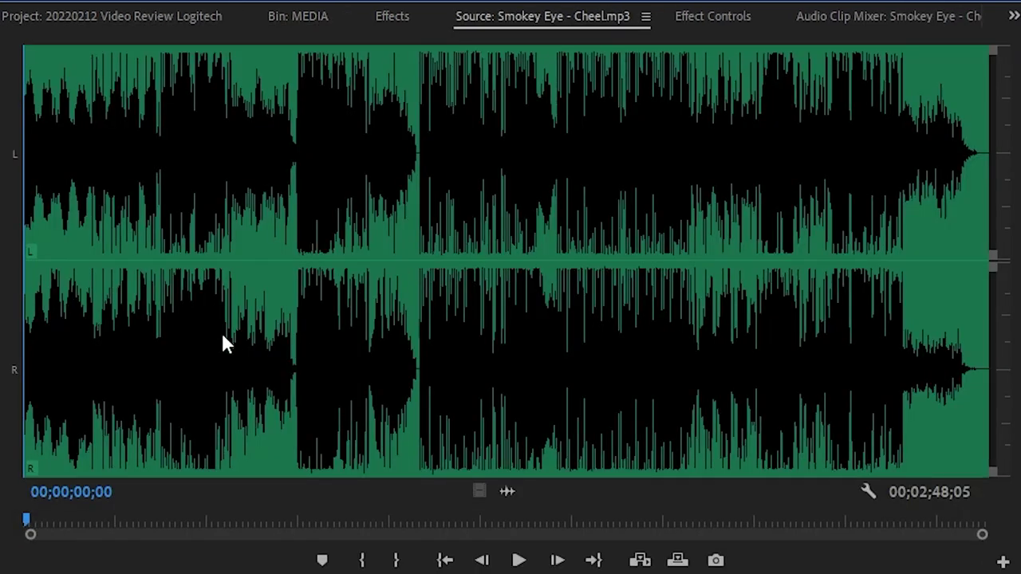
{"action": "key", "text": "space"}
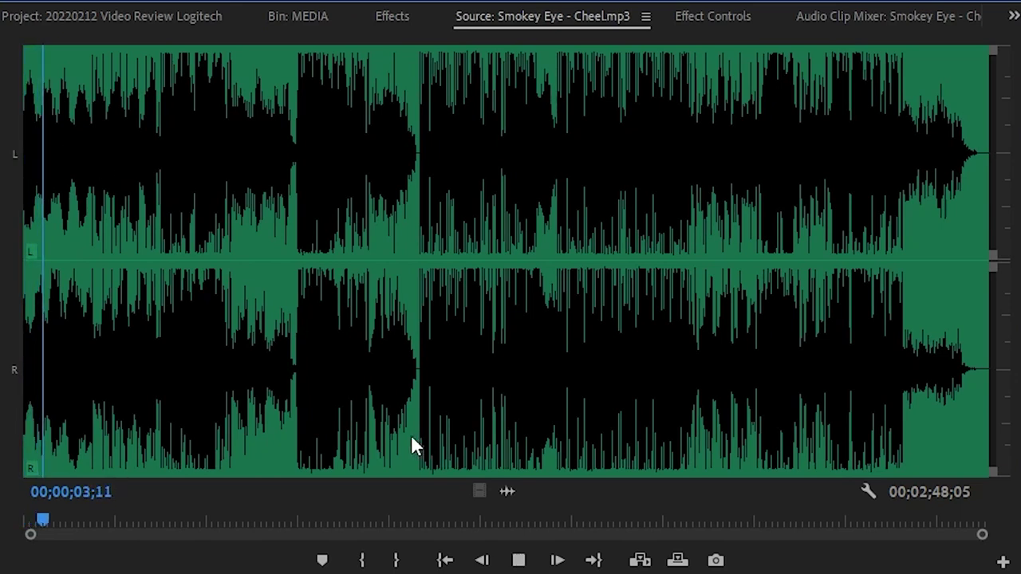
{"action": "key", "text": "space"}
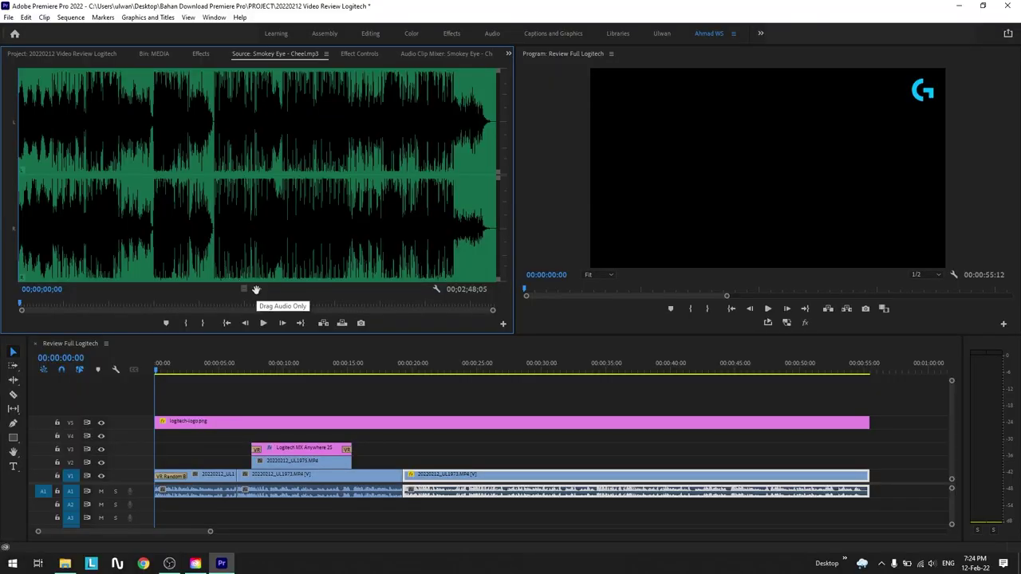
- Place the Smokey Eye audio on track A2 at 00:00:00:00
{"action": "mouse_move", "coordinate": [256, 290]}
{"action": "left_mouse_down"}
{"action": "mouse_move", "coordinate": [199, 504]}
{"action": "mouse_move", "coordinate": [160, 495]}
{"action": "left_mouse_up"}
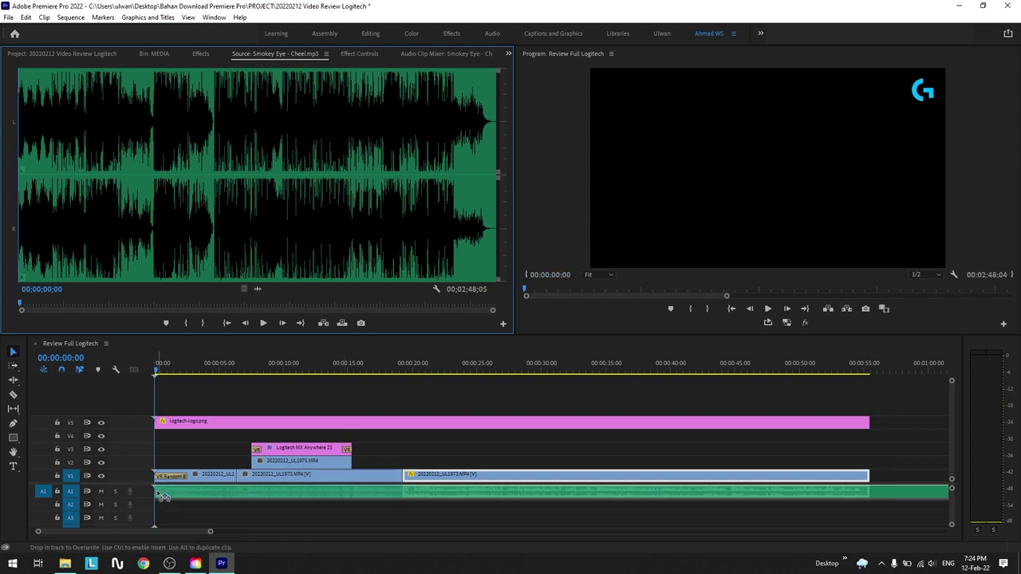
{"action": "left_click_drag", "start_coordinate": [161, 495], "coordinate": [174, 509]}
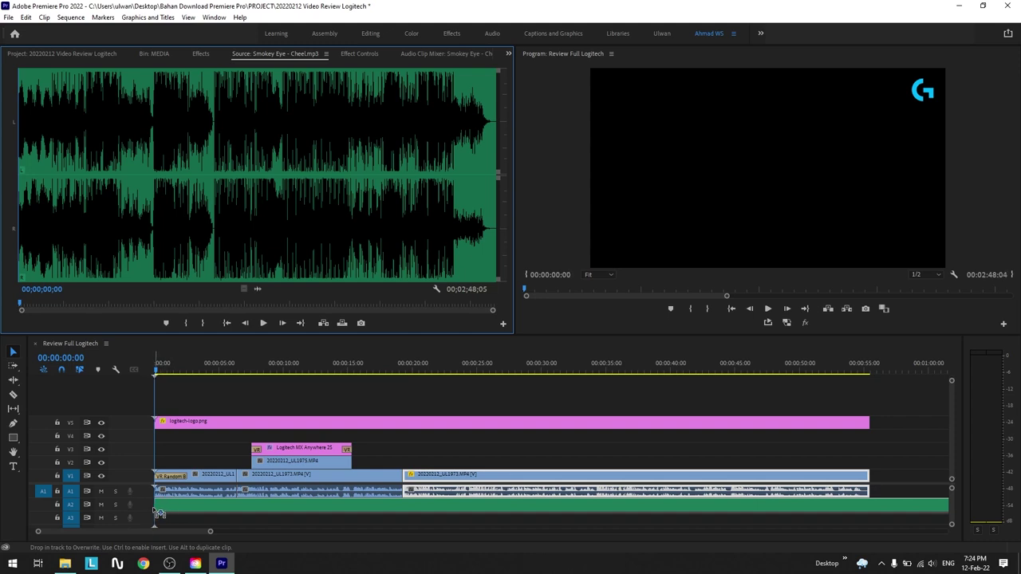
{"action": "left_click_drag", "start_coordinate": [175, 509], "coordinate": [154, 509]}
{"action": "left_click", "coordinate": [186, 369]}
{"action": "key", "text": "space"}
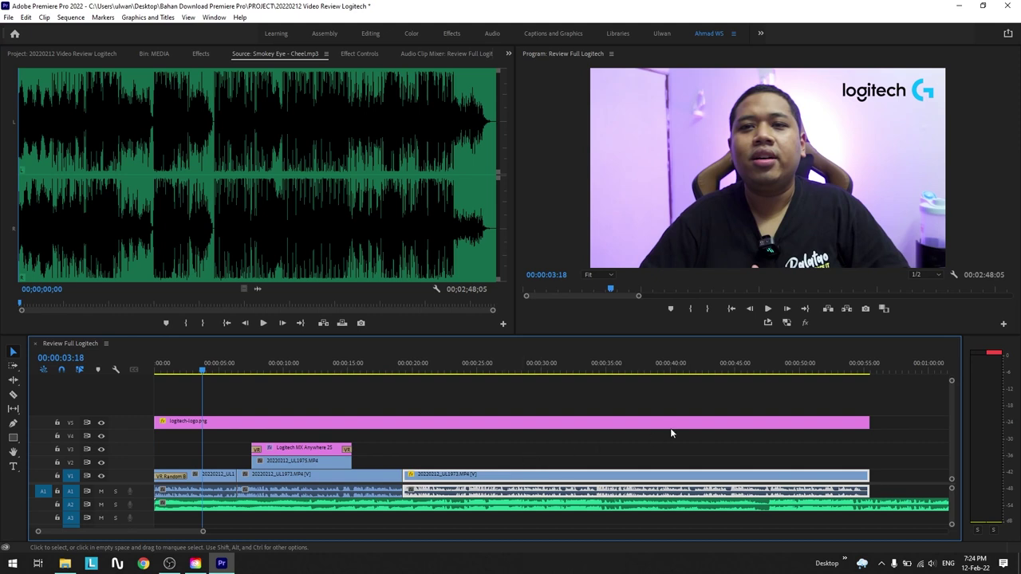
{"action": "left_click_drag", "start_coordinate": [803, 365], "coordinate": [834, 366]}
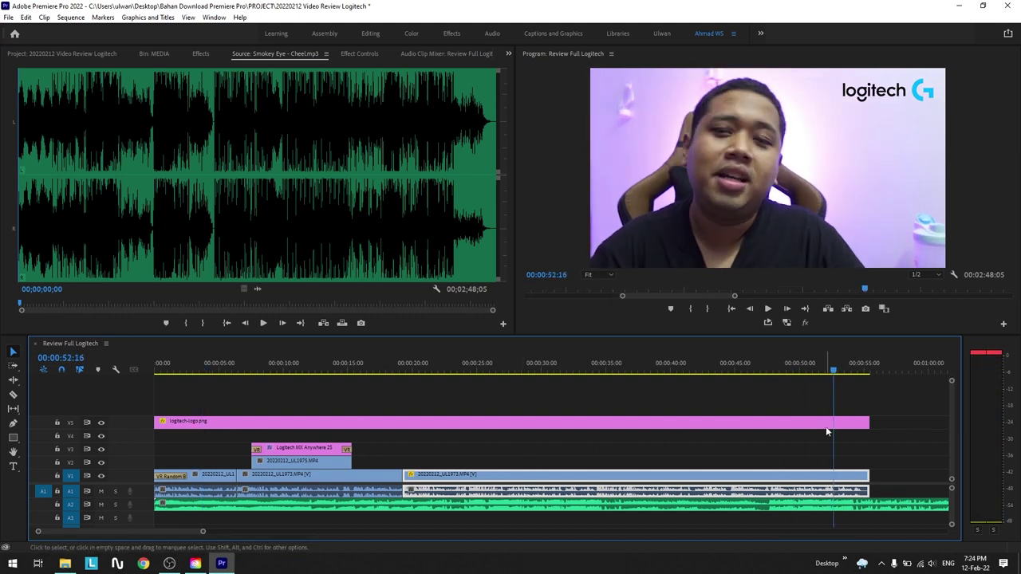
{"action": "key", "text": "space"}
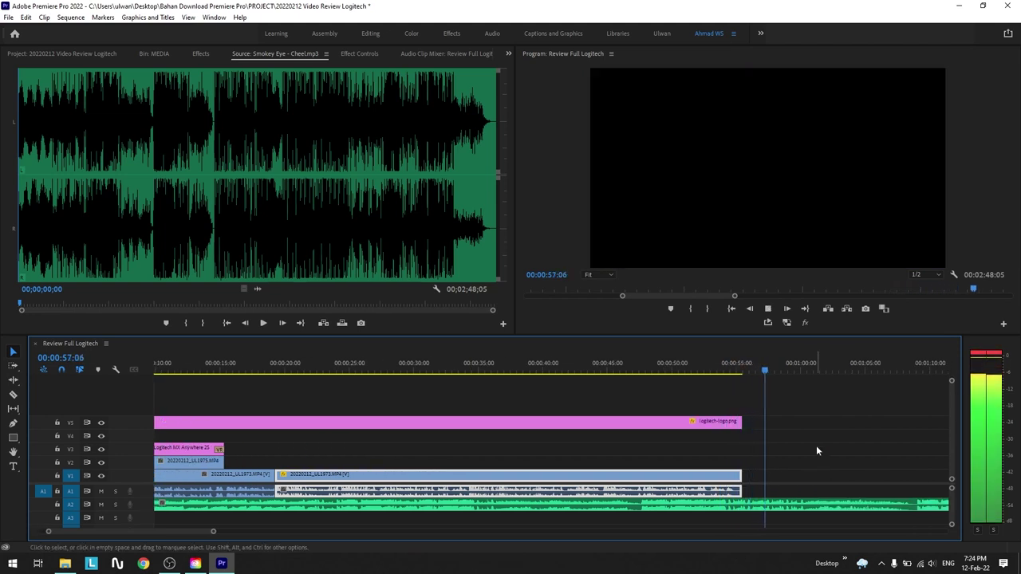
{"action": "key", "text": "minus"}
{"action": "key", "text": "minus"}
{"action": "key", "text": "minus"}
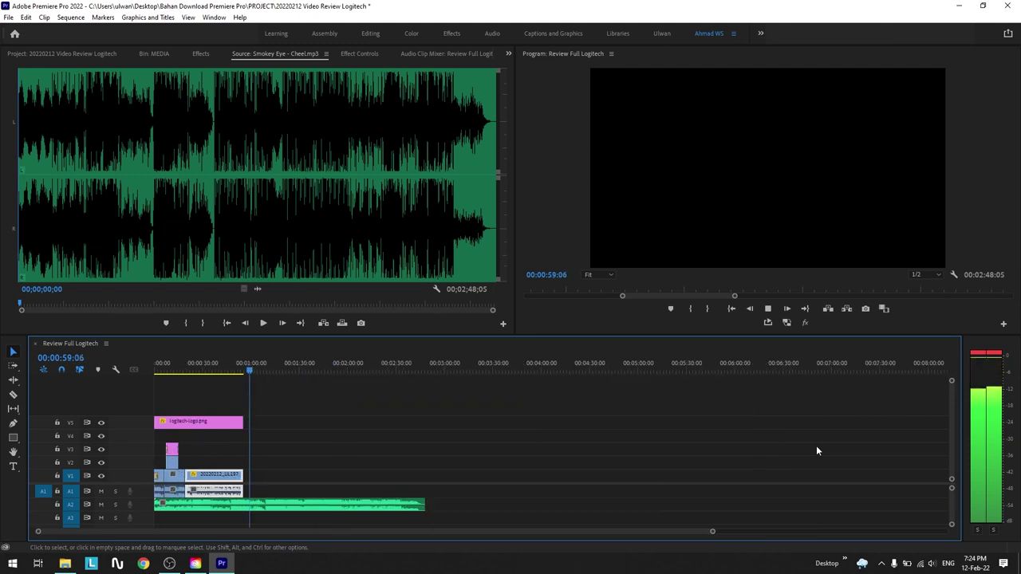
{"action": "key", "text": "equal"}
{"action": "key", "text": "equal"}
{"action": "key", "text": "equal"}
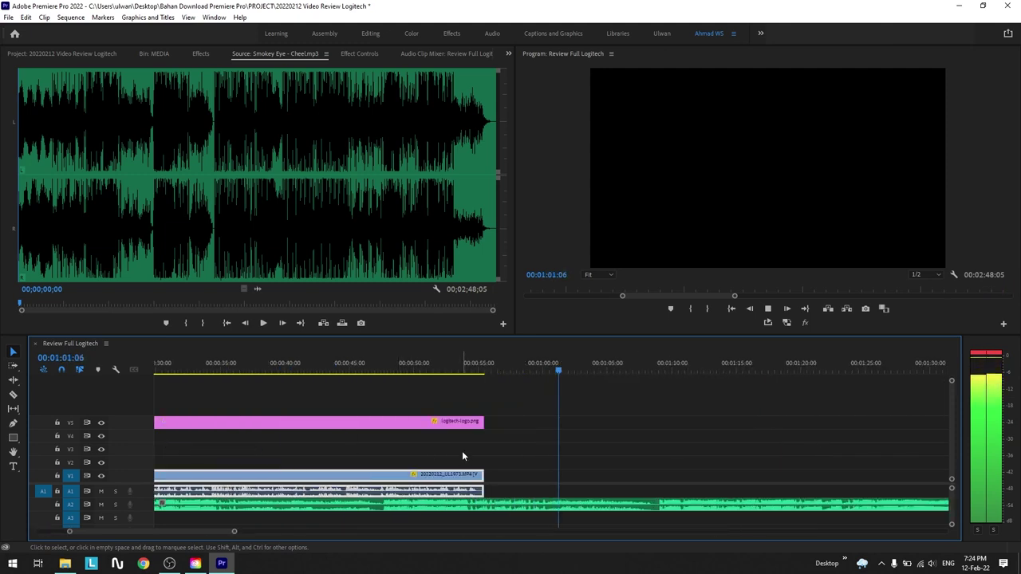
{"action": "key", "text": "space"}
{"action": "left_click", "coordinate": [472, 369]}
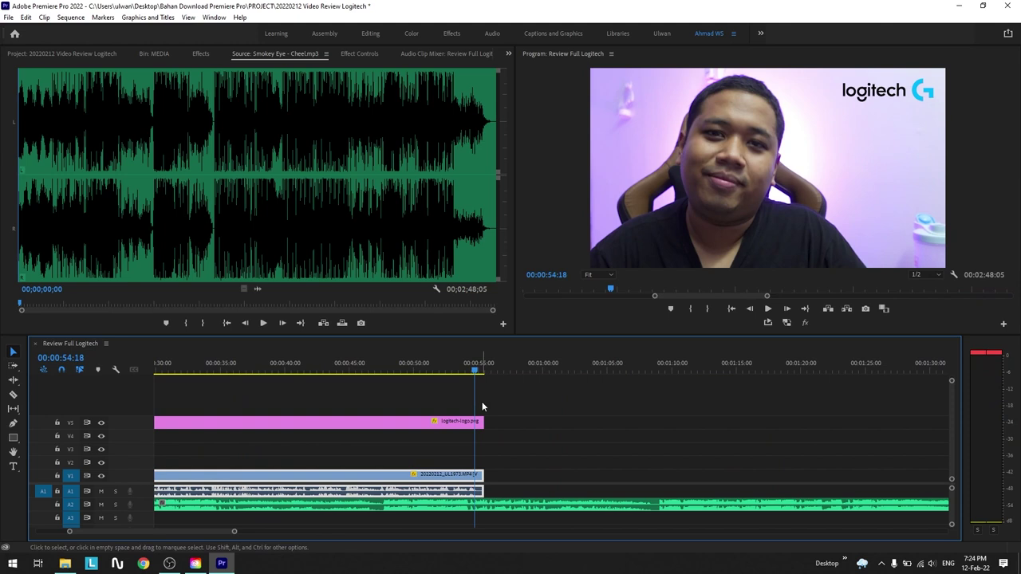
{"action": "key", "text": "equal"}
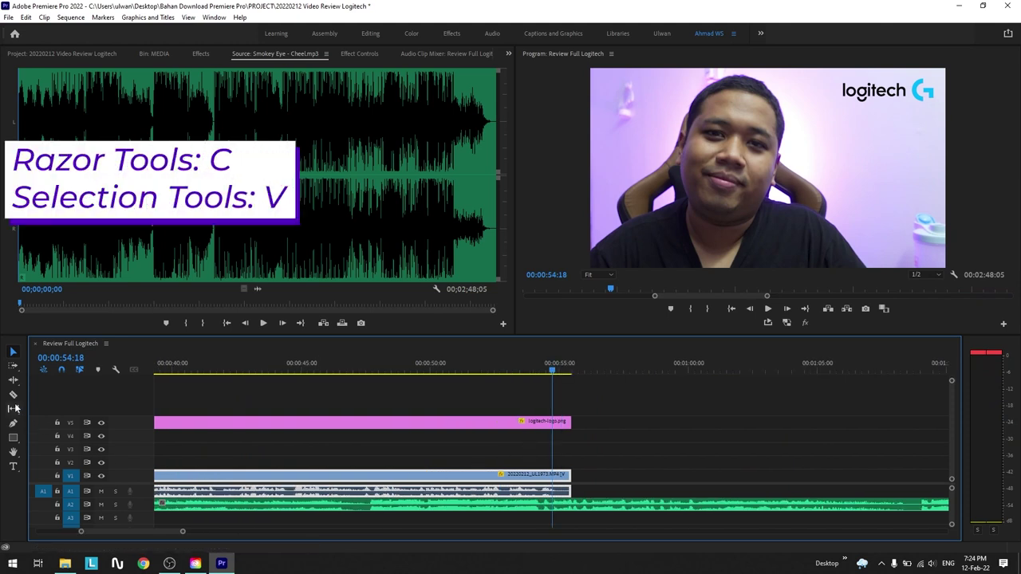
- Razor-cut the A2 music at the video's end and delete the tail past 0:55:12
{"action": "left_click", "coordinate": [14, 395]}
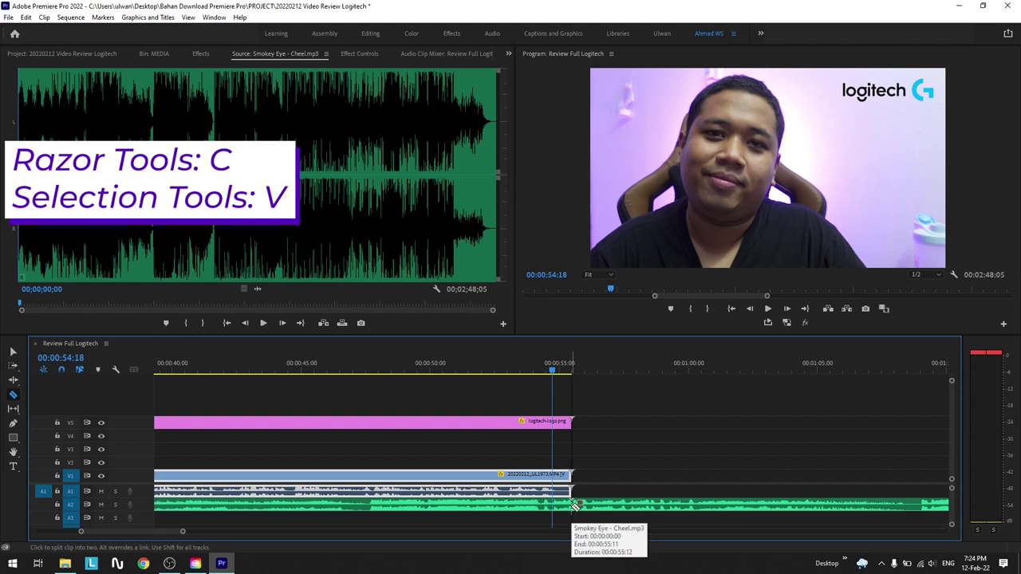
{"action": "left_click", "coordinate": [573, 507]}
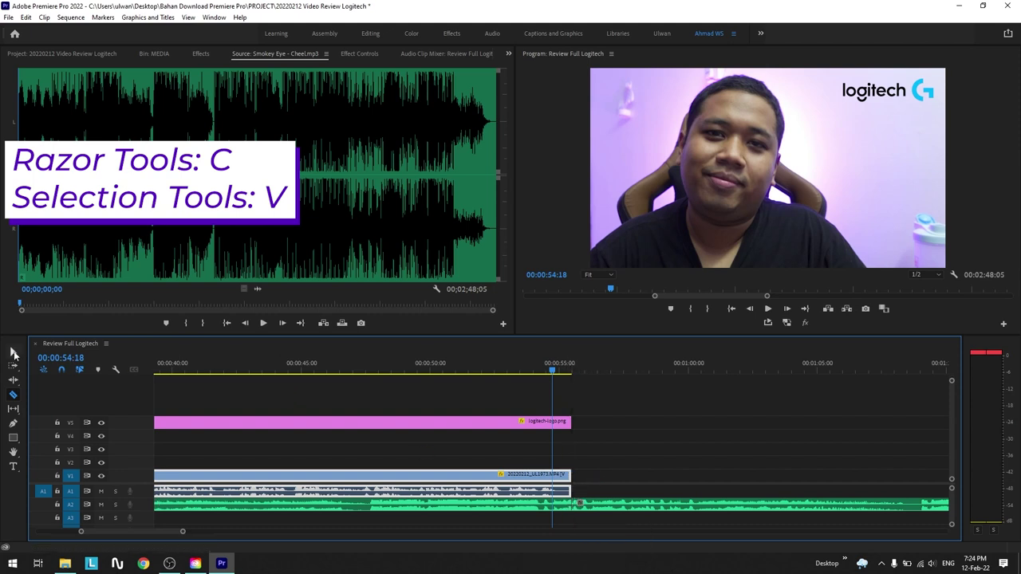
{"action": "left_click", "coordinate": [12, 354]}
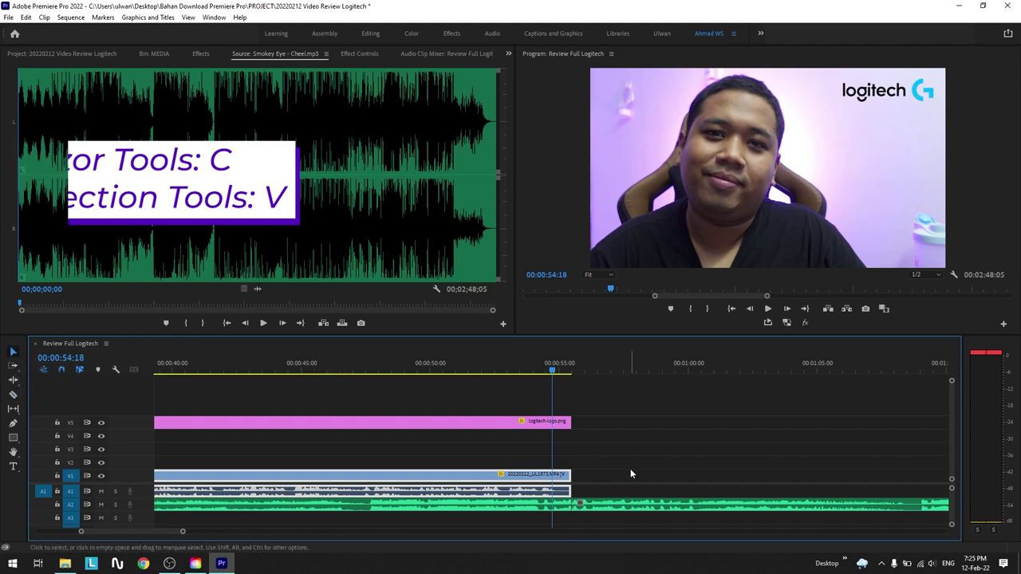
{"action": "left_click", "coordinate": [617, 504]}
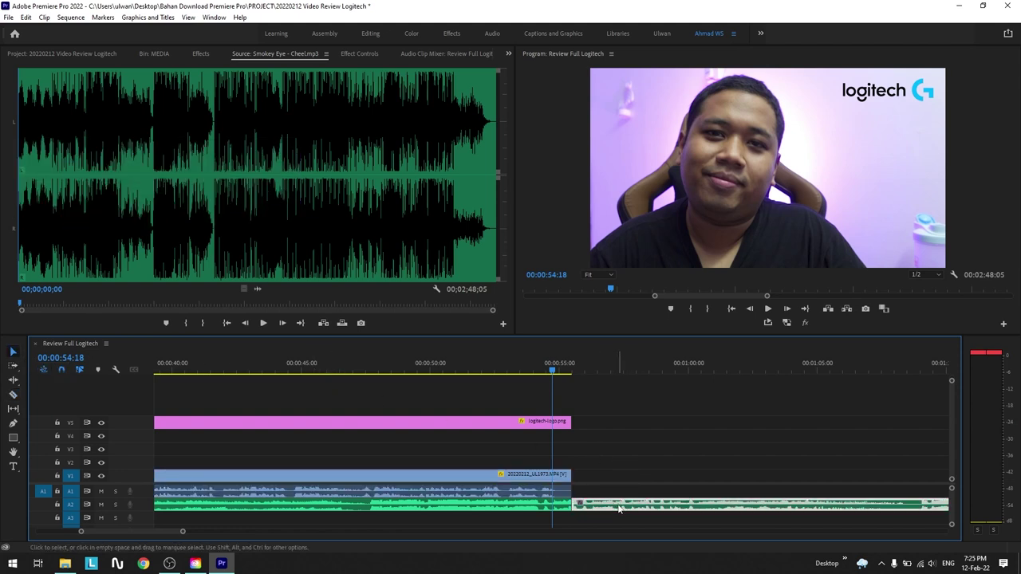
{"action": "key", "text": "Delete"}
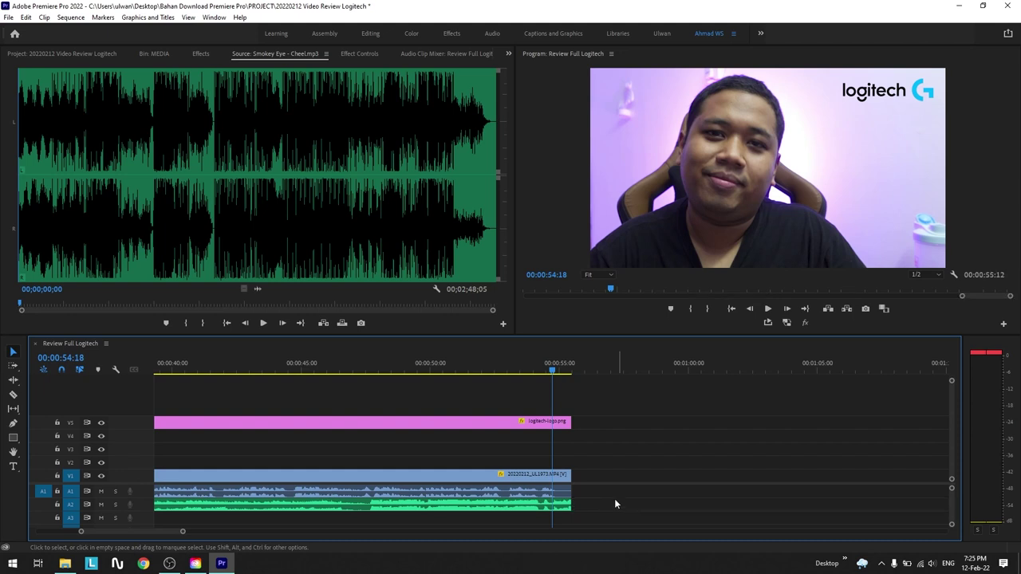
{"action": "key", "text": "space"}
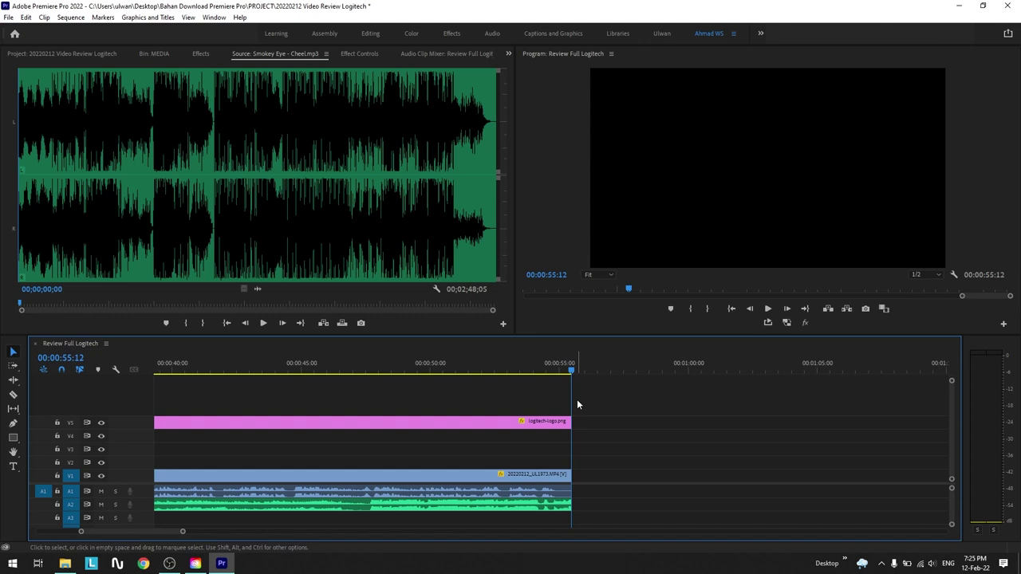
- Add a default Constant Power fade-out to the A2 music's end, lengthen it, and play it back
{"action": "left_click", "coordinate": [523, 369]}
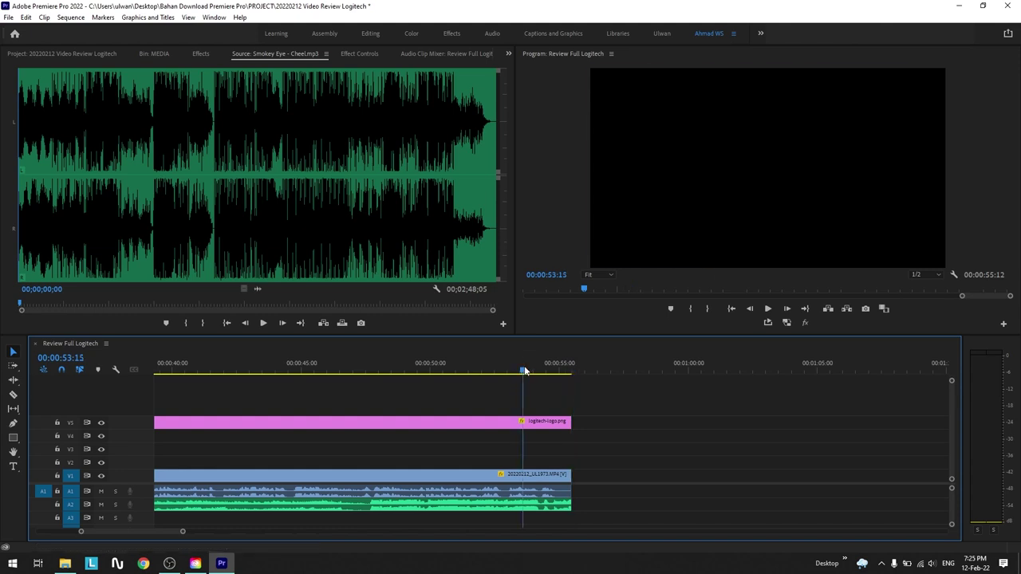
{"action": "right_click", "coordinate": [567, 506]}
{"action": "left_click", "coordinate": [624, 487]}
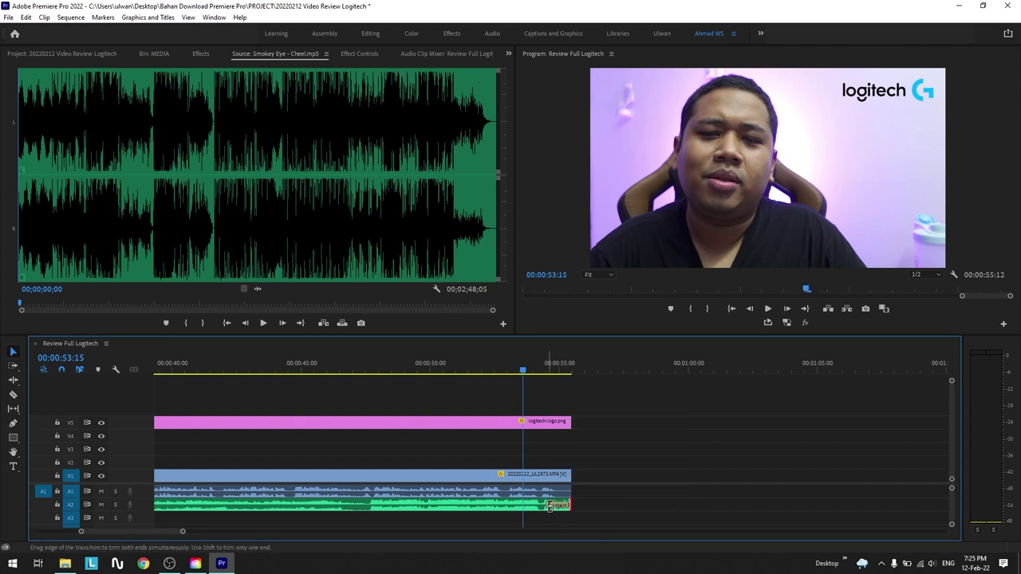
{"action": "left_click_drag", "start_coordinate": [549, 507], "coordinate": [505, 505]}
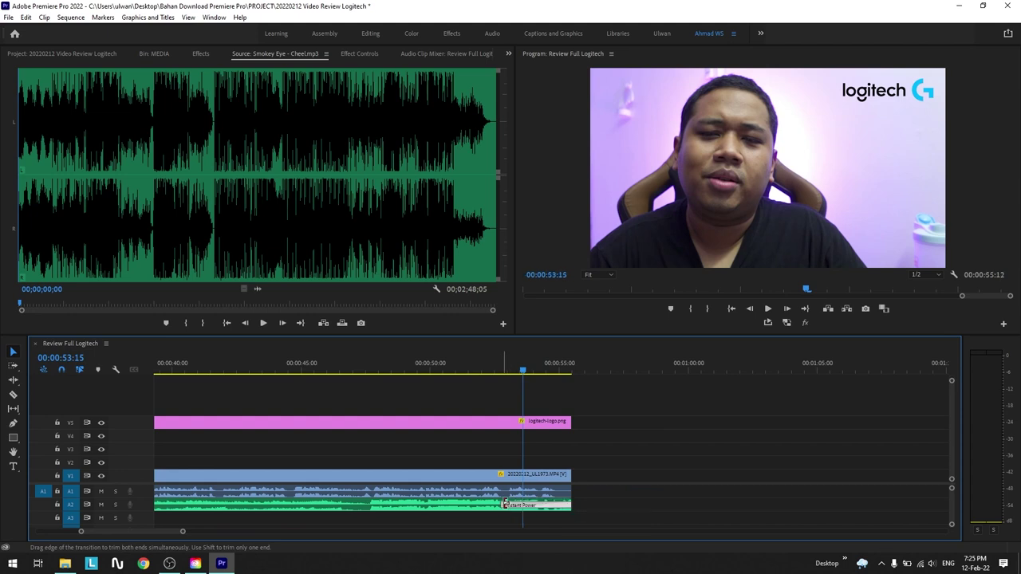
{"action": "left_click", "coordinate": [494, 370]}
{"action": "key", "text": "space"}
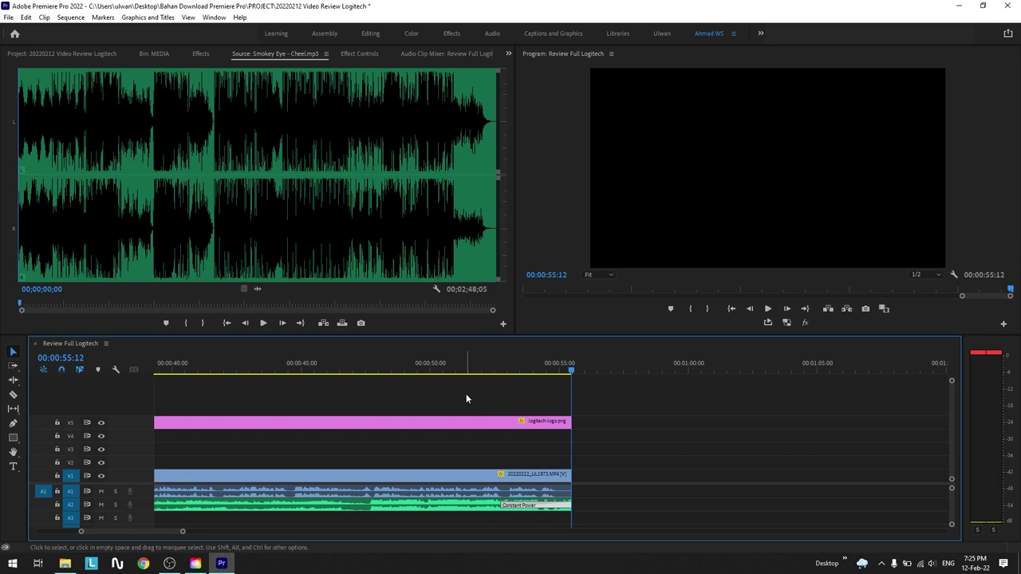
{"action": "key", "text": "backslash"}
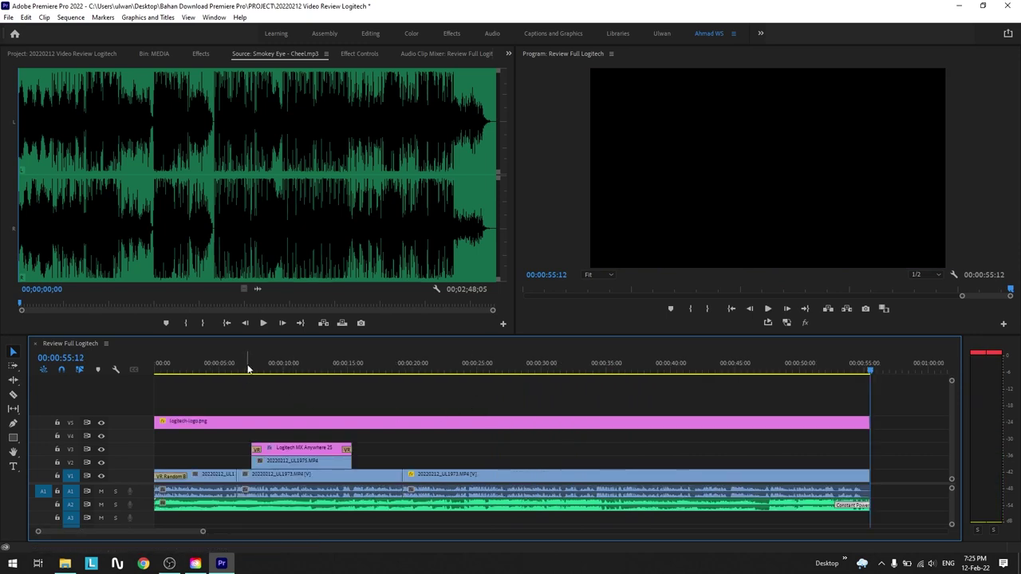
{"action": "key", "text": "space"}
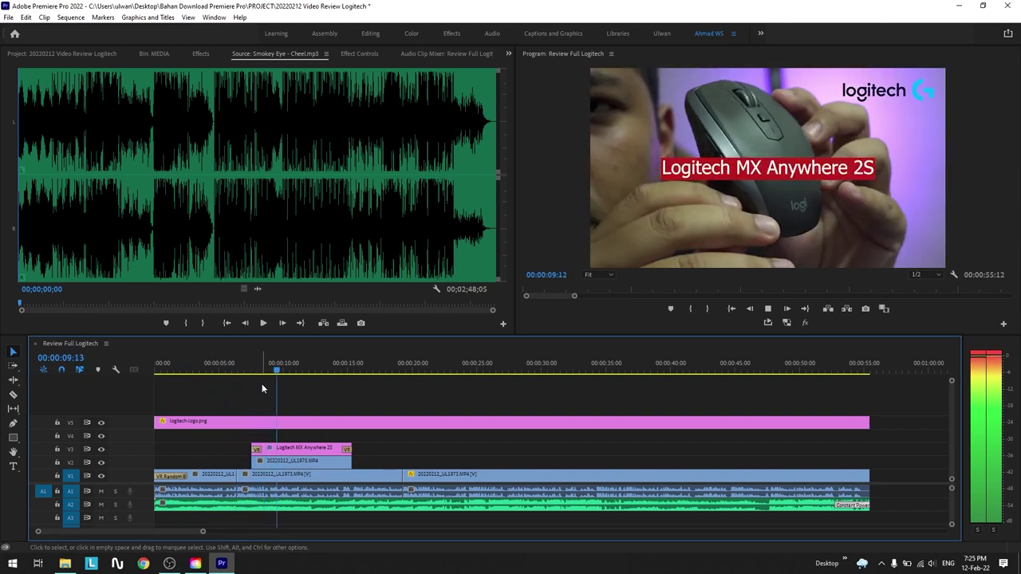
{"action": "key", "text": "space"}
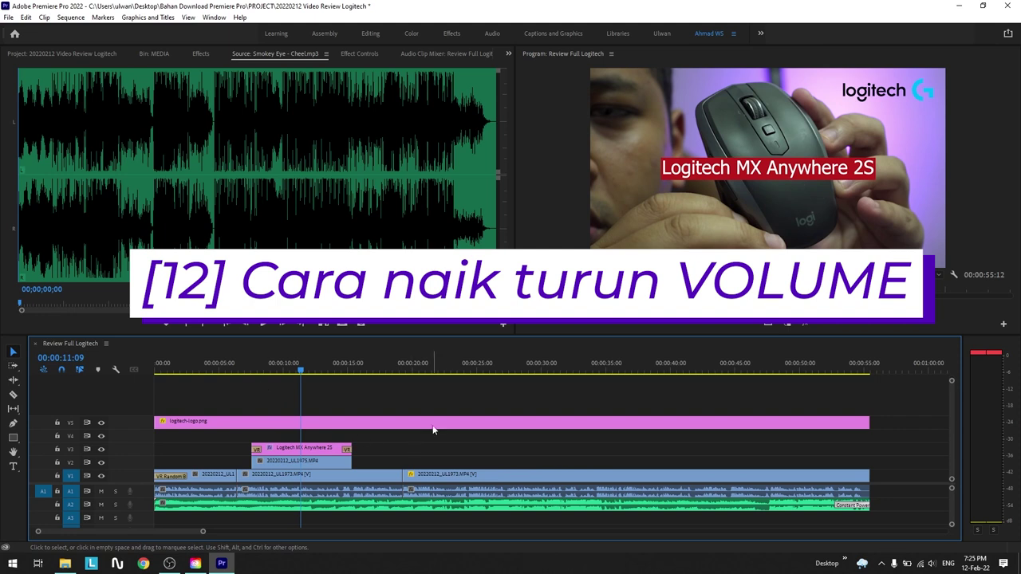
{"action": "left_click", "coordinate": [316, 509]}
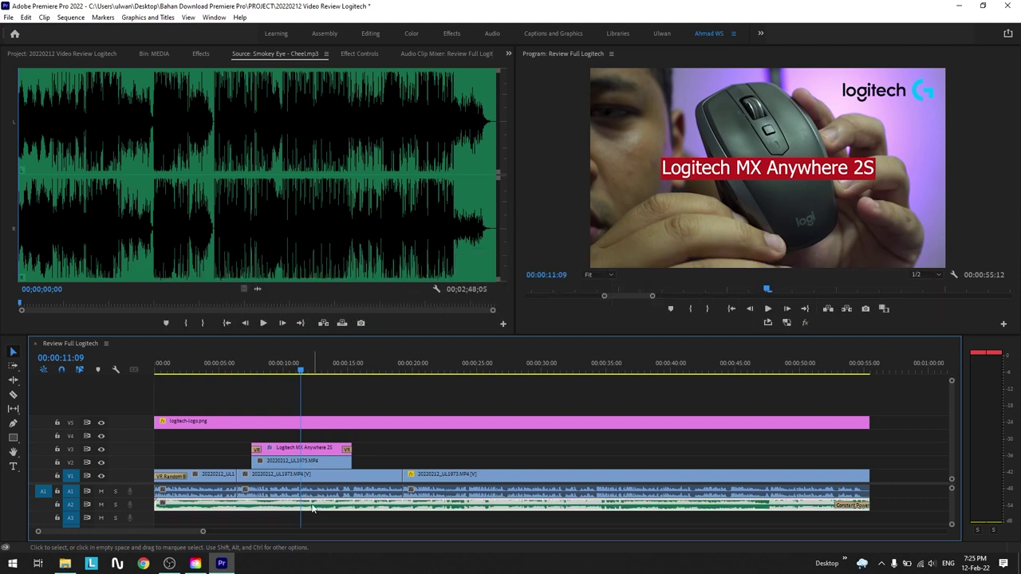
- Expand track A2 and reduce the Smokey Eye music's Audio Gain by -30 dB
{"action": "left_click_drag", "start_coordinate": [138, 484], "coordinate": [139, 446]}
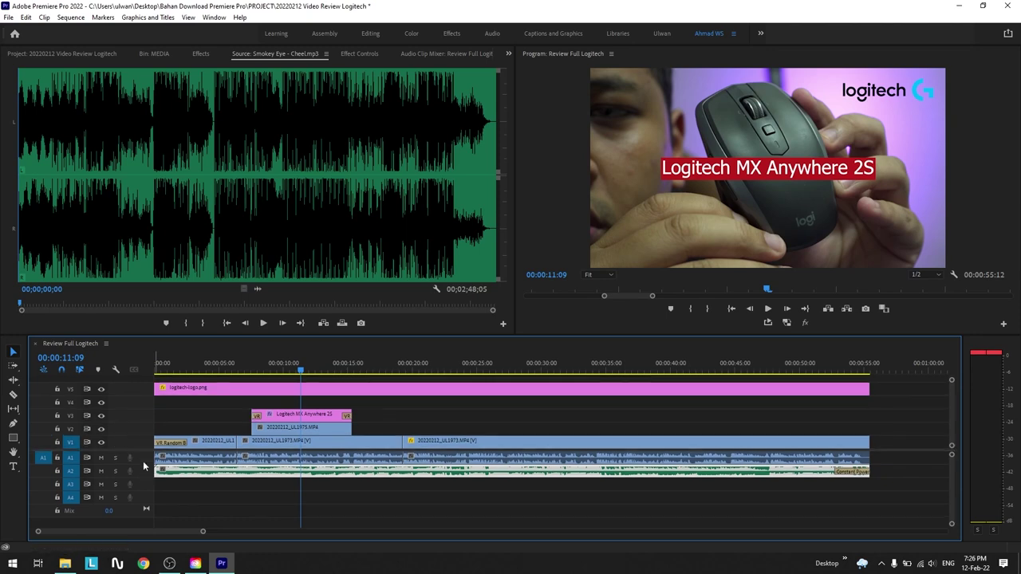
{"action": "double_click", "coordinate": [143, 471]}
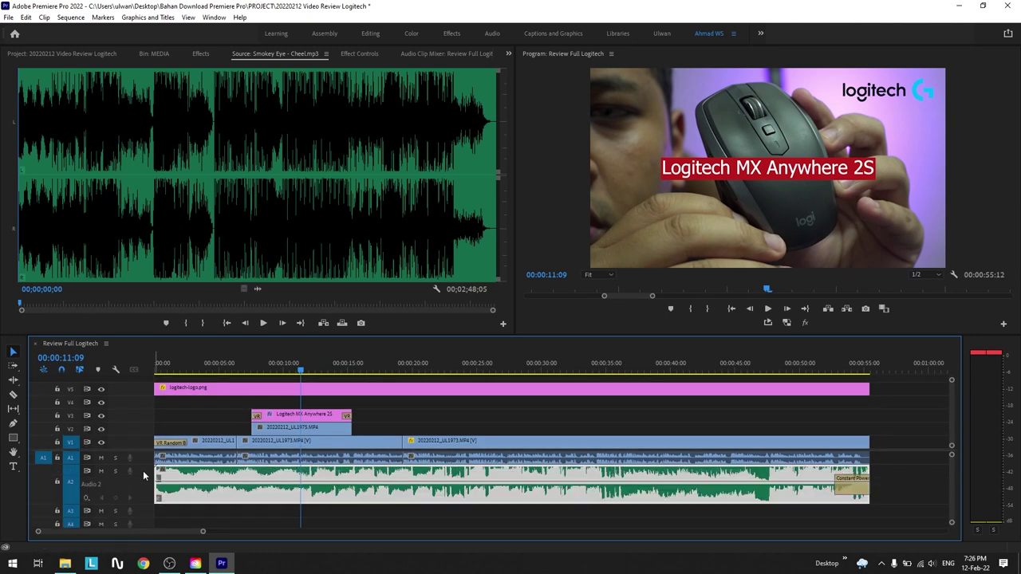
{"action": "right_click", "coordinate": [313, 498]}
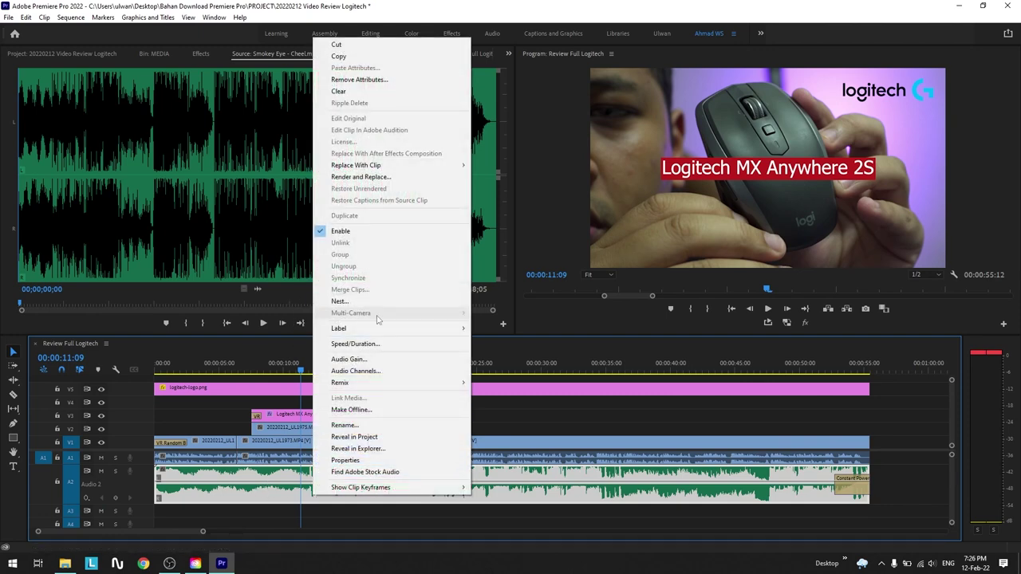
{"action": "left_click", "coordinate": [377, 361]}
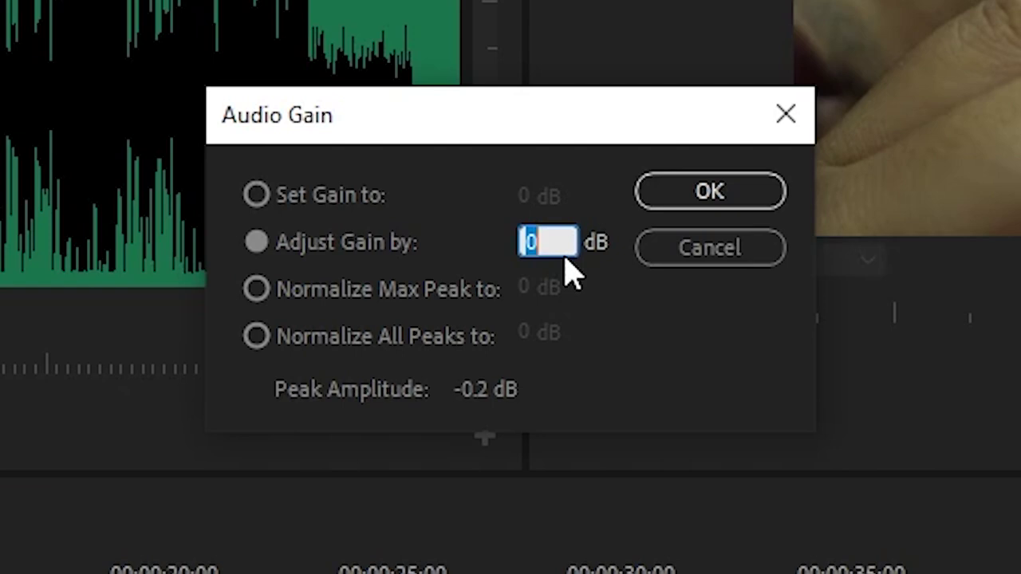
{"action": "type", "text": "-"}
{"action": "type", "text": "30"}
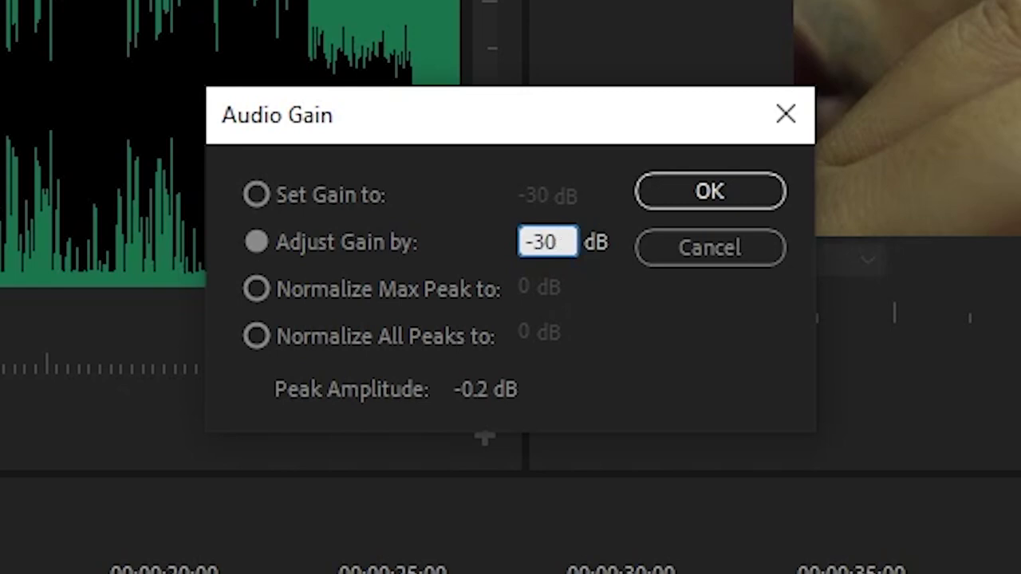
{"action": "left_click", "coordinate": [679, 204]}
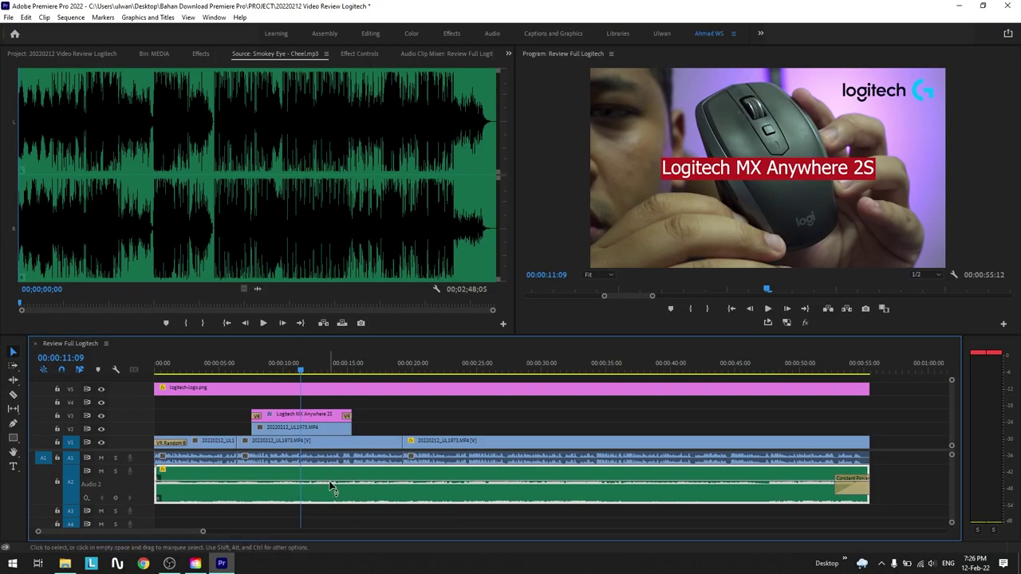
- Play back the music level, then raise its gain by 5 dB and listen again
{"action": "mouse_move", "coordinate": [332, 487]}
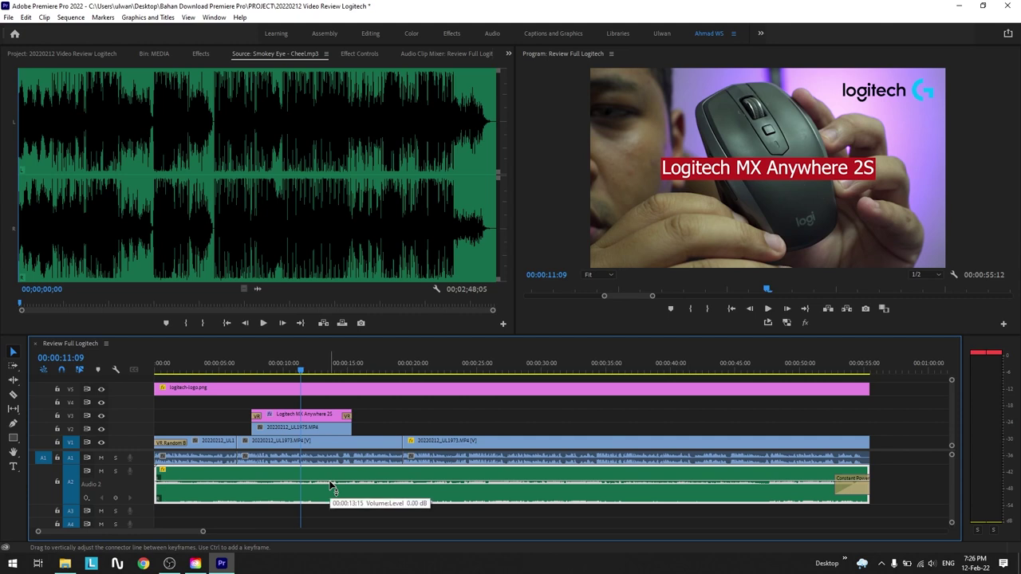
{"action": "key", "text": "space"}
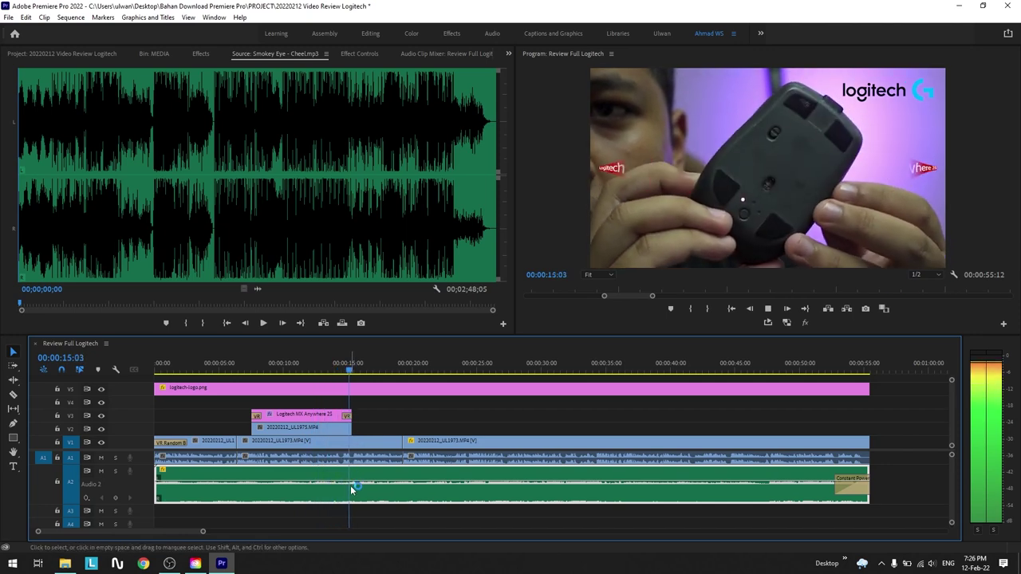
{"action": "key", "text": "space"}
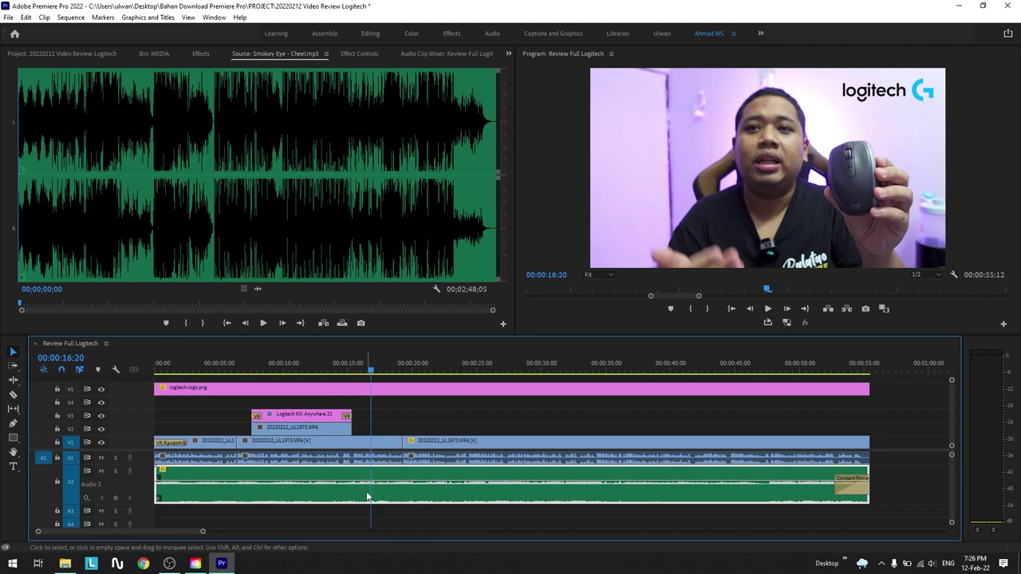
{"action": "right_click", "coordinate": [373, 490]}
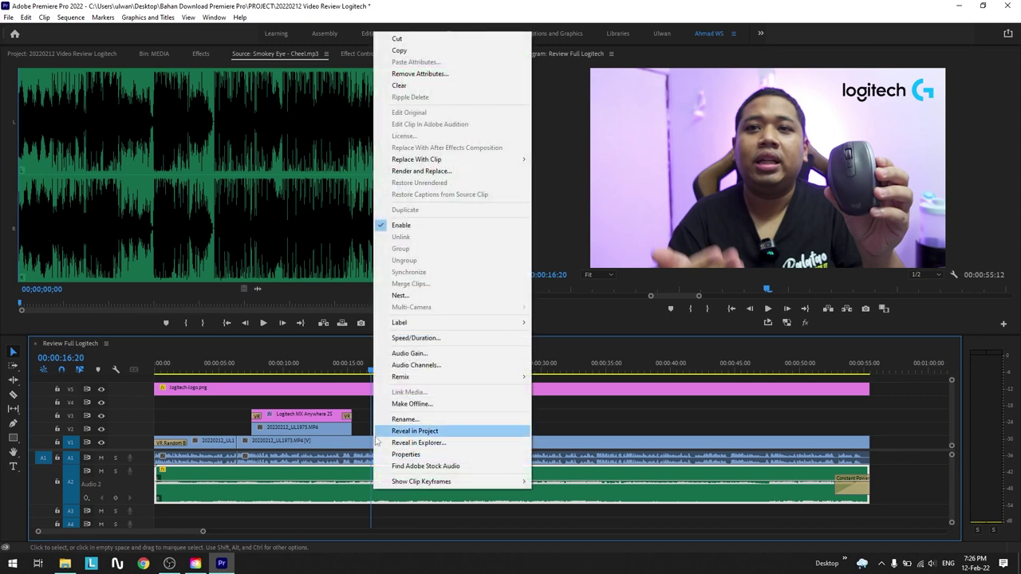
{"action": "left_click", "coordinate": [432, 354]}
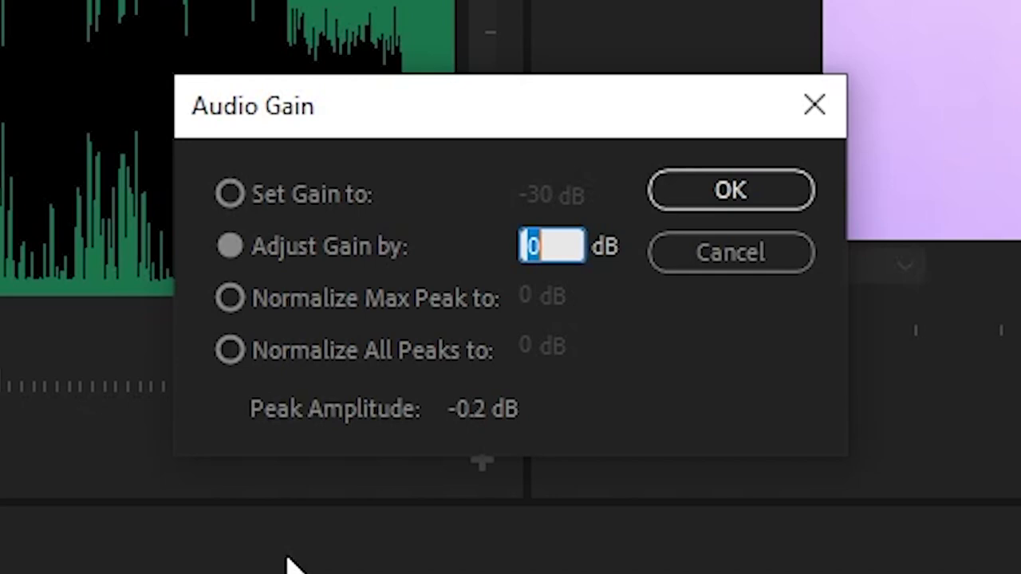
{"action": "type", "text": "5"}
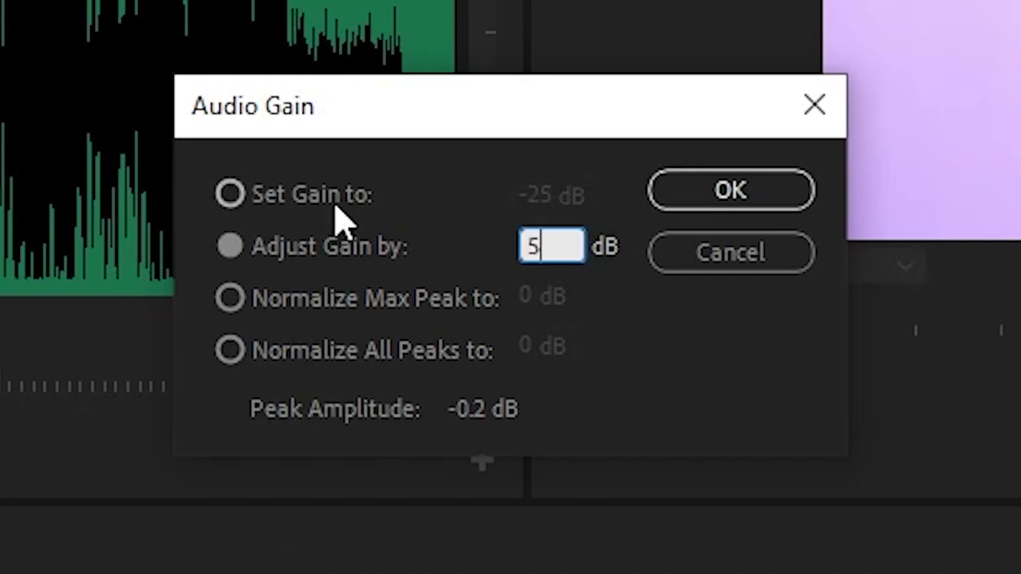
{"action": "left_click", "coordinate": [707, 215]}
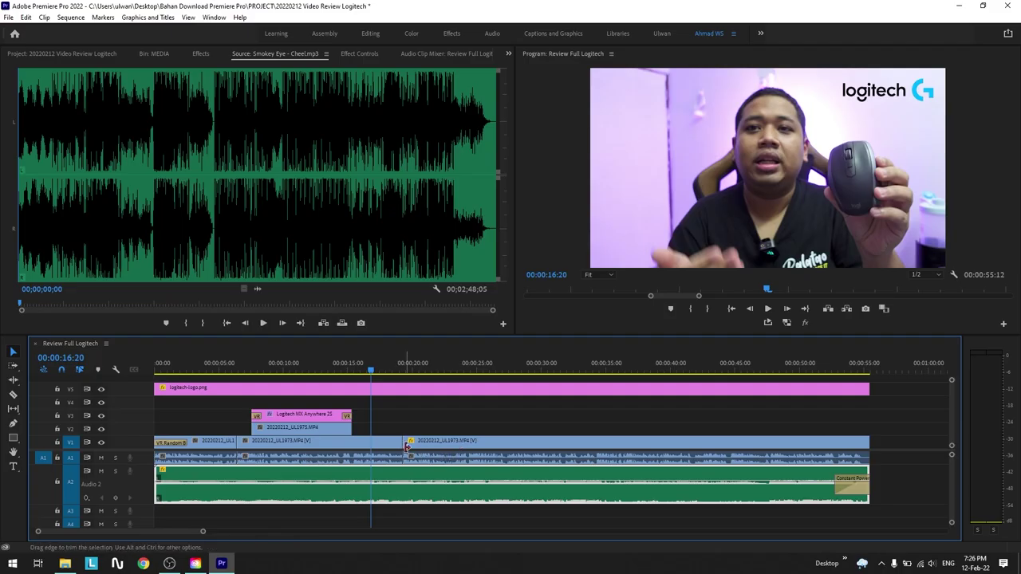
{"action": "key", "text": "space"}
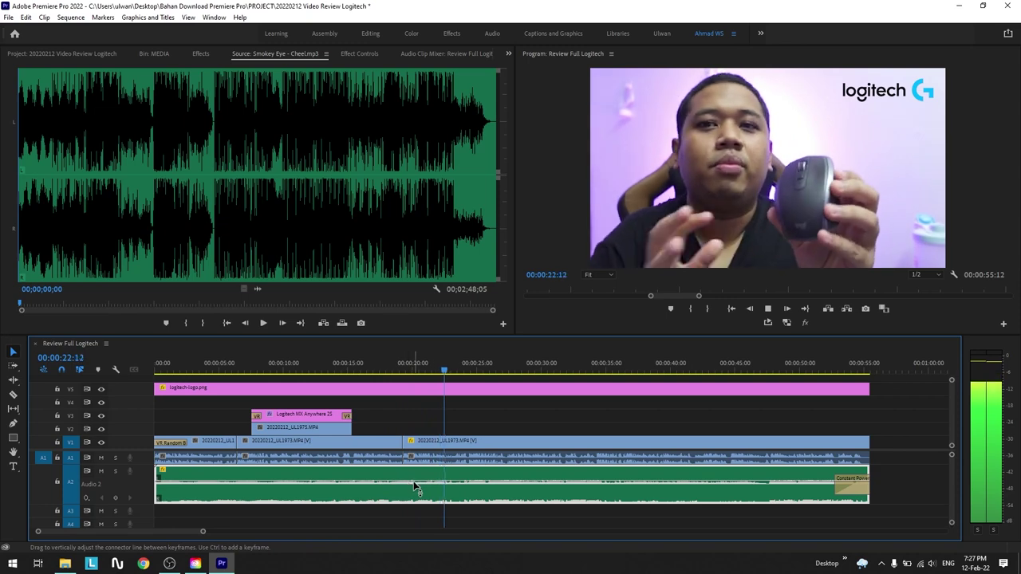
{"action": "key", "text": "space"}
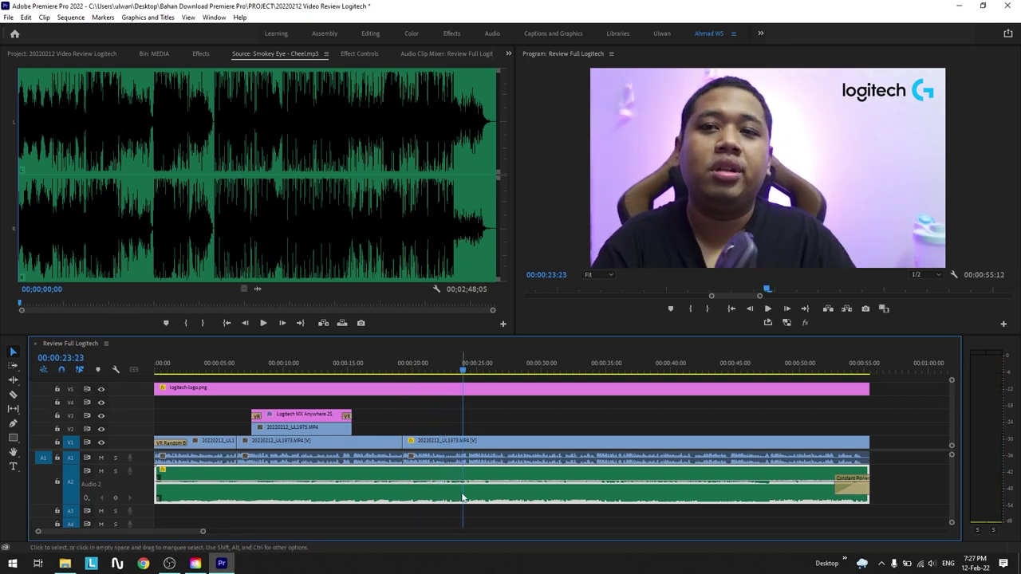
- Raise the music's gain another 3 dB to a net -22 dB and play back
{"action": "right_click", "coordinate": [463, 499]}
{"action": "left_click", "coordinate": [510, 369]}
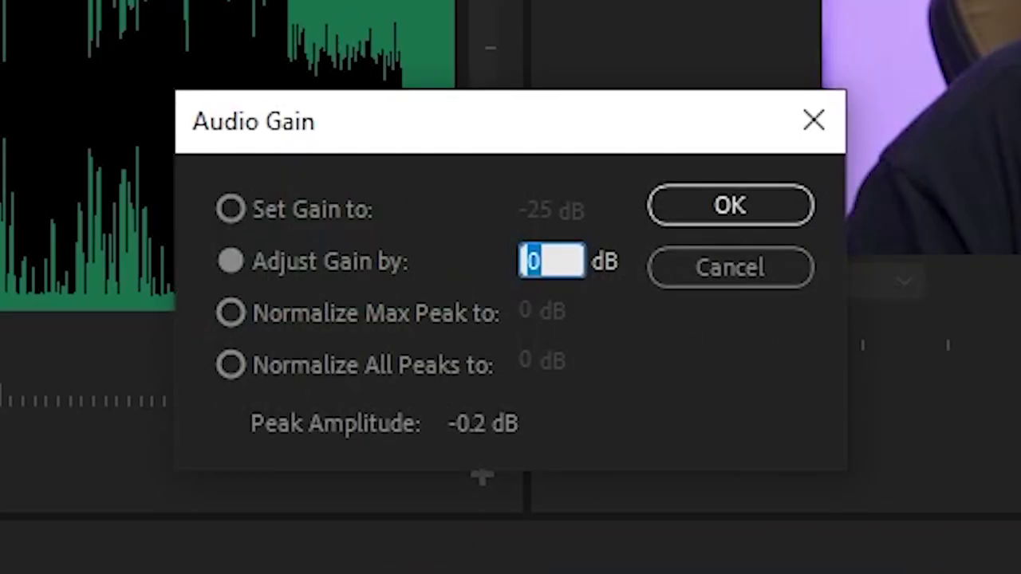
{"action": "type", "text": "3"}
{"action": "key", "text": "Return"}
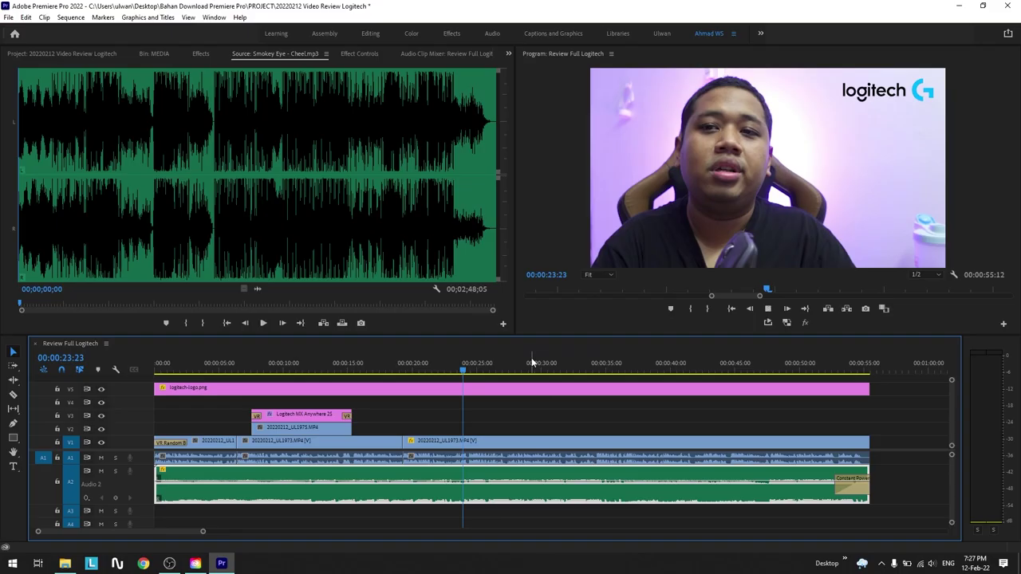
{"action": "key", "text": "space"}
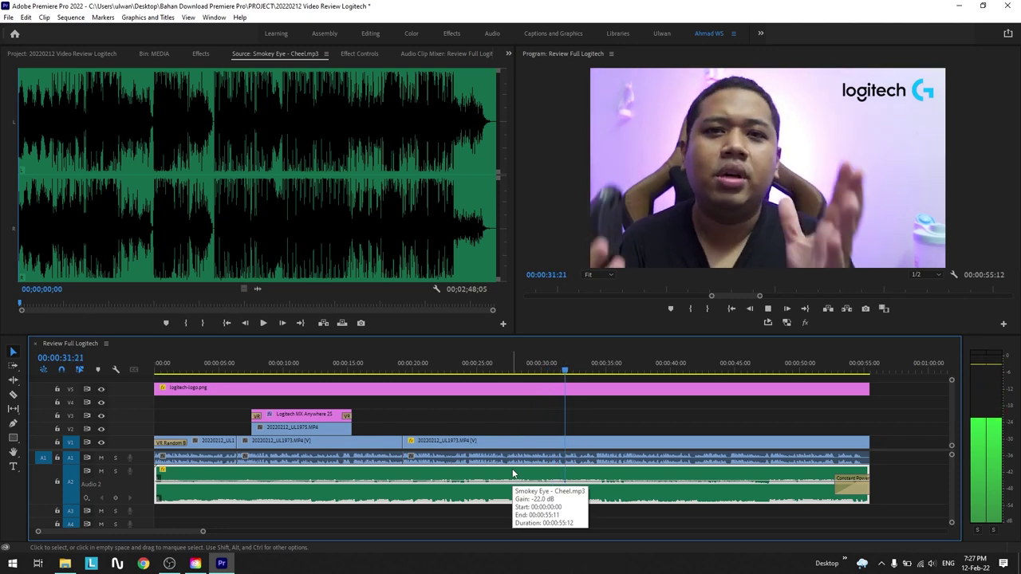
{"action": "key", "text": "space"}
{"action": "key", "text": "minus"}
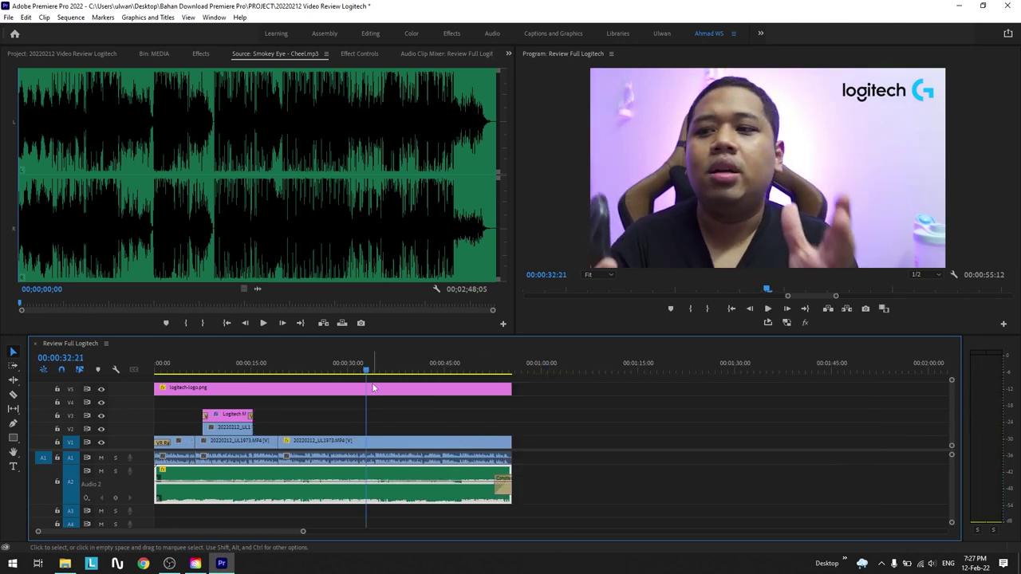
{"action": "mouse_move", "coordinate": [239, 367]}
{"action": "left_mouse_down"}
{"action": "mouse_move", "coordinate": [162, 371]}
{"action": "mouse_move", "coordinate": [186, 370]}
{"action": "left_mouse_up"}
{"action": "key", "text": "equal"}
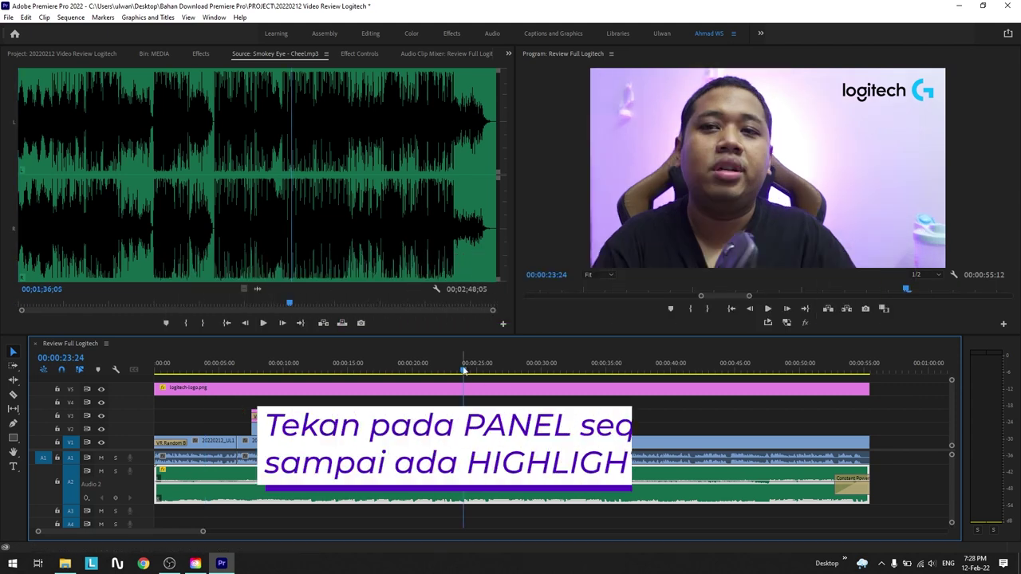
- Give the program monitor and then the Review Full Logitech sequence timeline focus
{"action": "left_click", "coordinate": [419, 226]}
{"action": "left_click", "coordinate": [551, 201]}
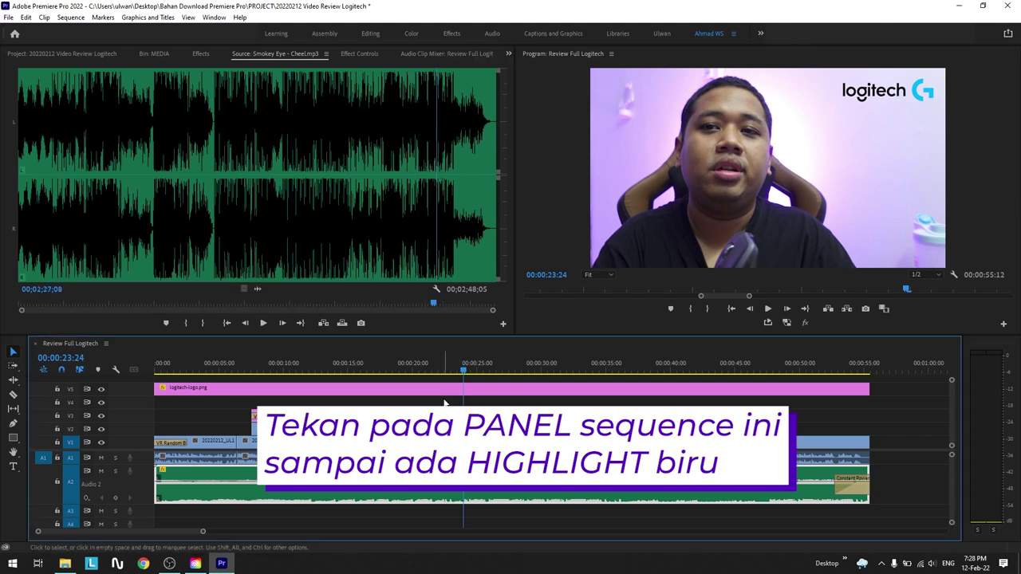
{"action": "left_click", "coordinate": [371, 207]}
{"action": "left_click", "coordinate": [545, 231]}
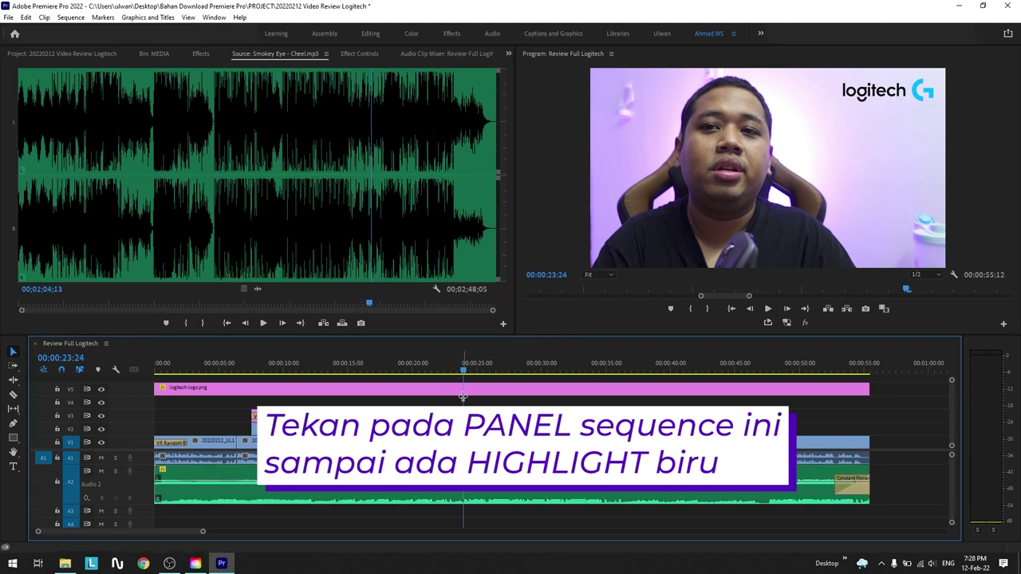
{"action": "left_click", "coordinate": [382, 263]}
{"action": "left_click", "coordinate": [593, 232]}
{"action": "left_click", "coordinate": [442, 362]}
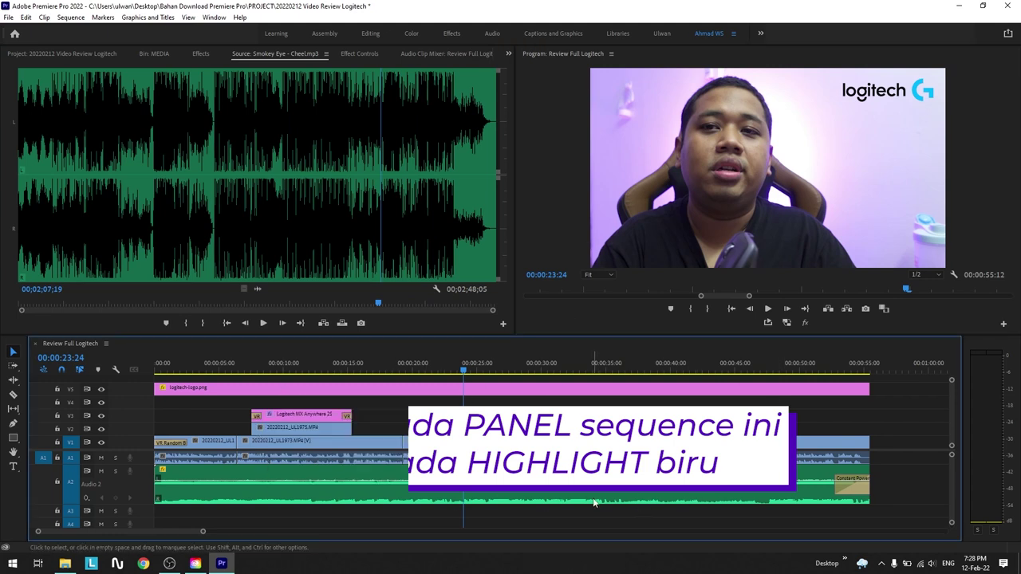
- Open the media export settings for the sequence through File > Export > Media
{"action": "left_click", "coordinate": [8, 19]}
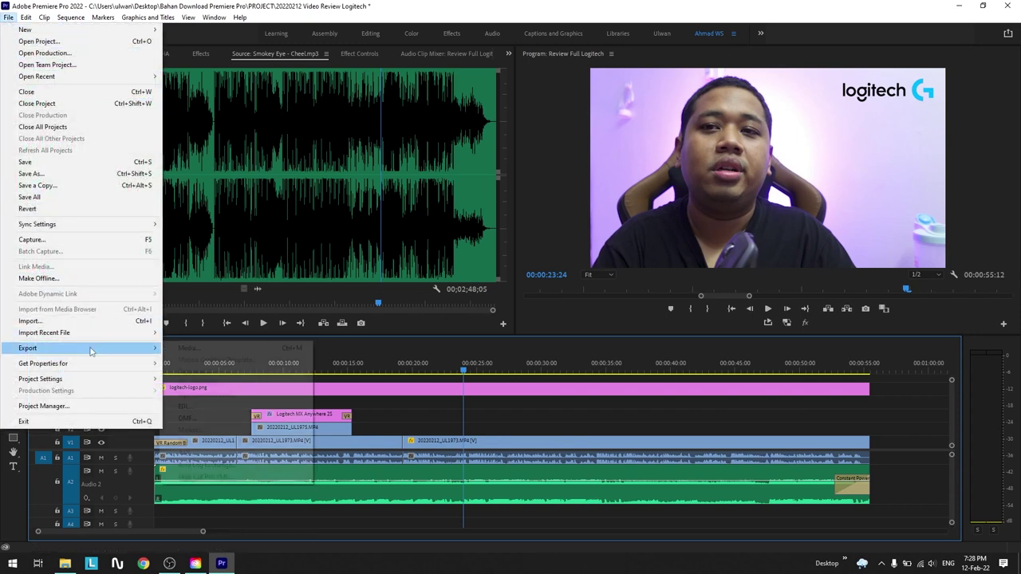
{"action": "mouse_move", "coordinate": [91, 349]}
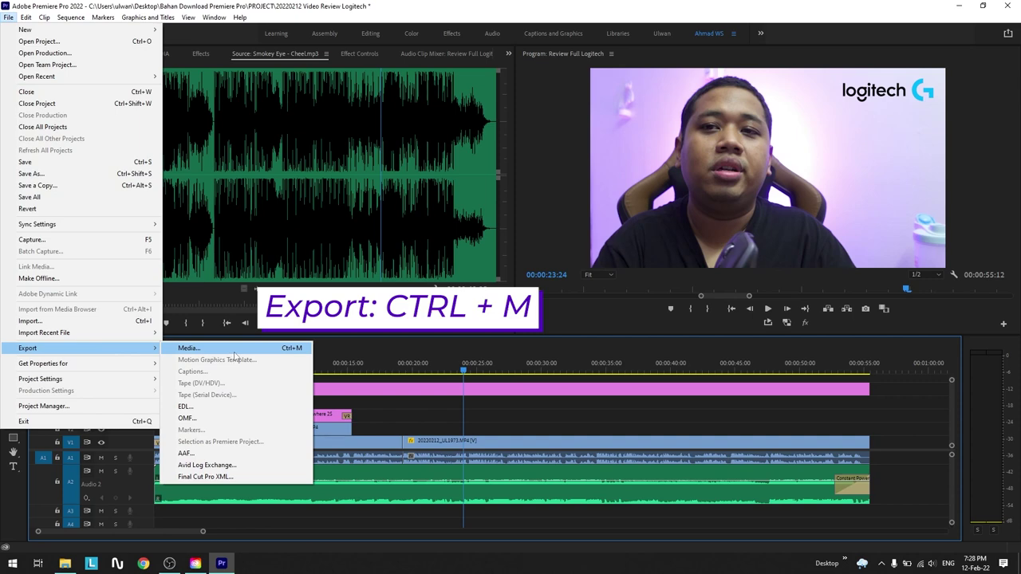
{"action": "left_click", "coordinate": [235, 351]}
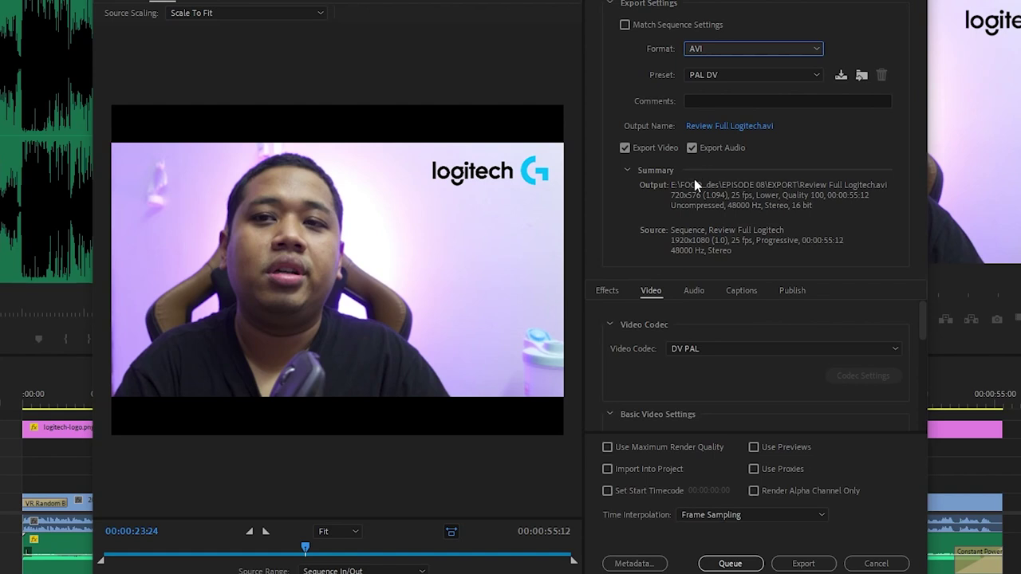
- Change the export format to H.264 and bring up the output file's save location
{"action": "left_click", "coordinate": [725, 58]}
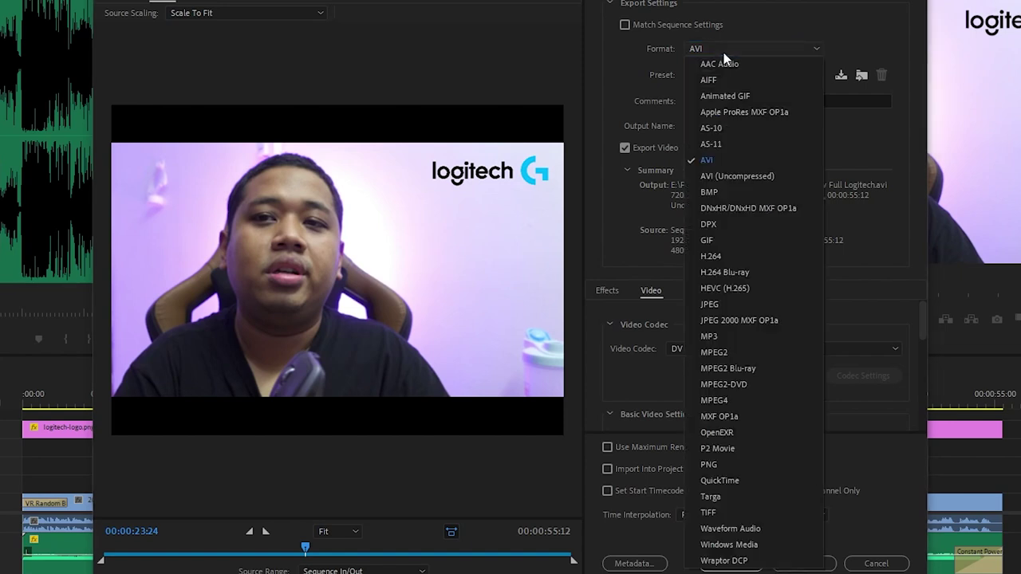
{"action": "left_click", "coordinate": [747, 254]}
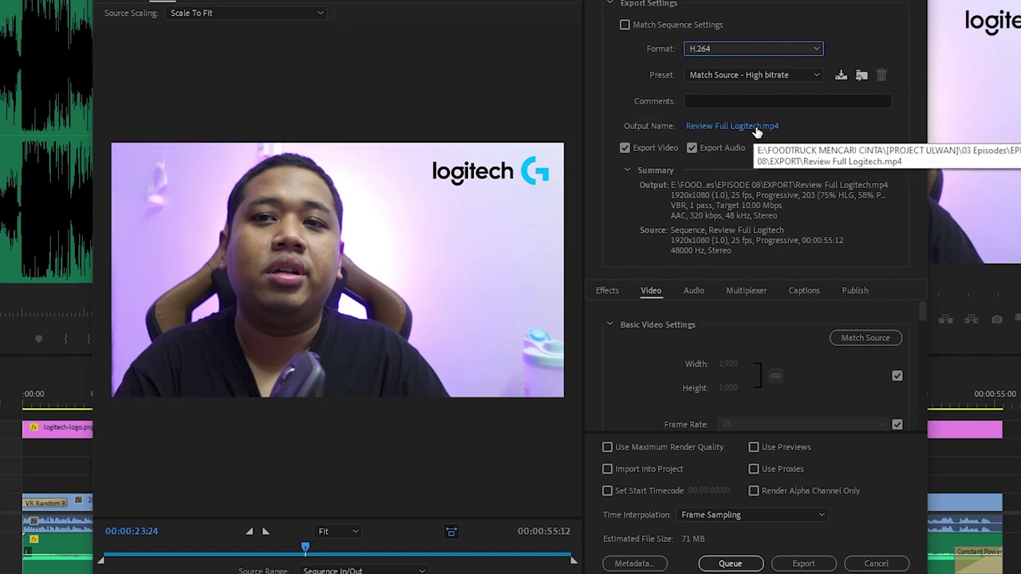
{"action": "left_click", "coordinate": [721, 126]}
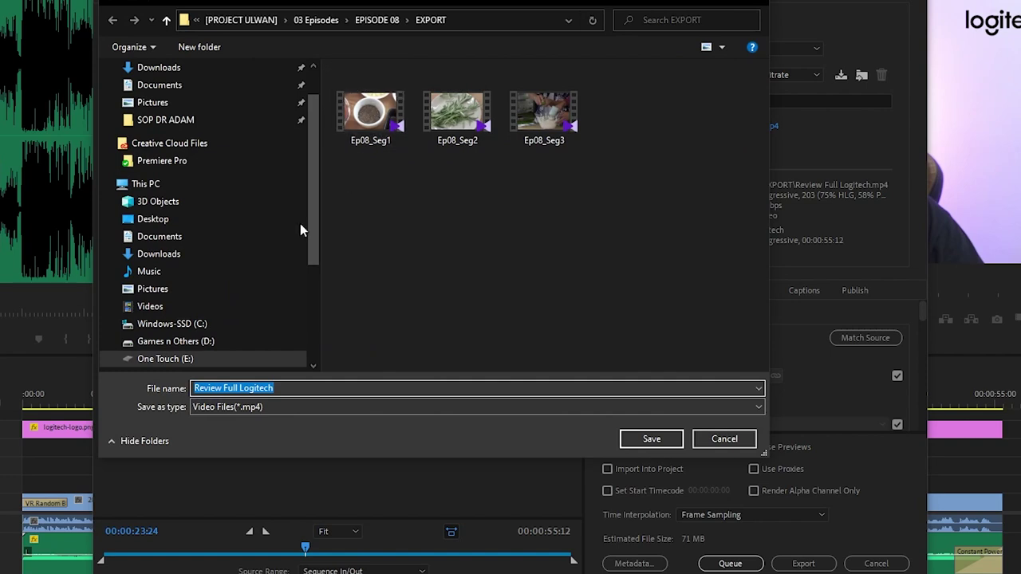
- Create an EXPORT folder in Desktop > Bahan Download Premiere Pro and save the MP4 there
{"action": "left_click", "coordinate": [150, 219]}
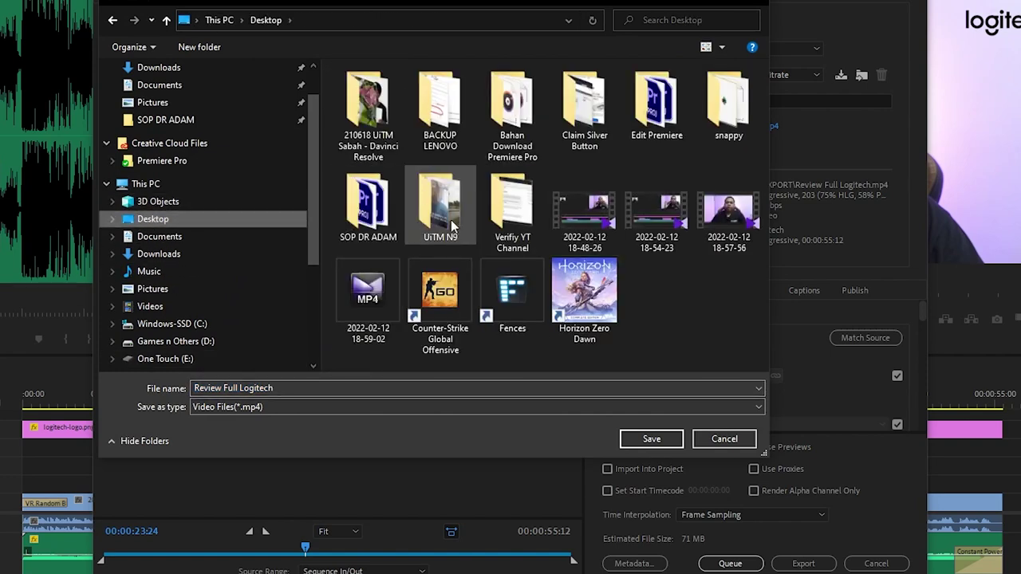
{"action": "double_click", "coordinate": [512, 138]}
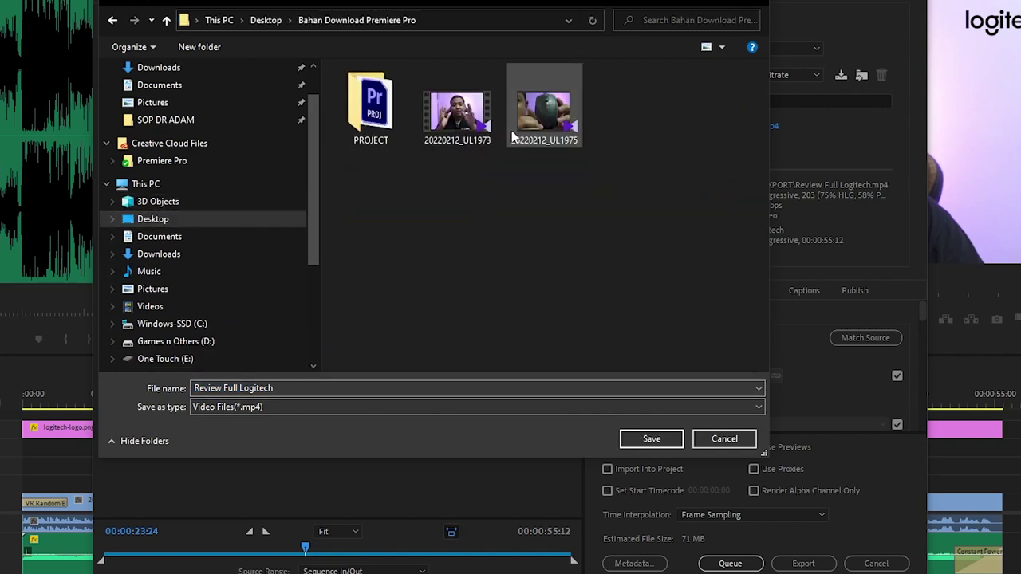
{"action": "right_click", "coordinate": [483, 205]}
{"action": "mouse_move", "coordinate": [621, 357]}
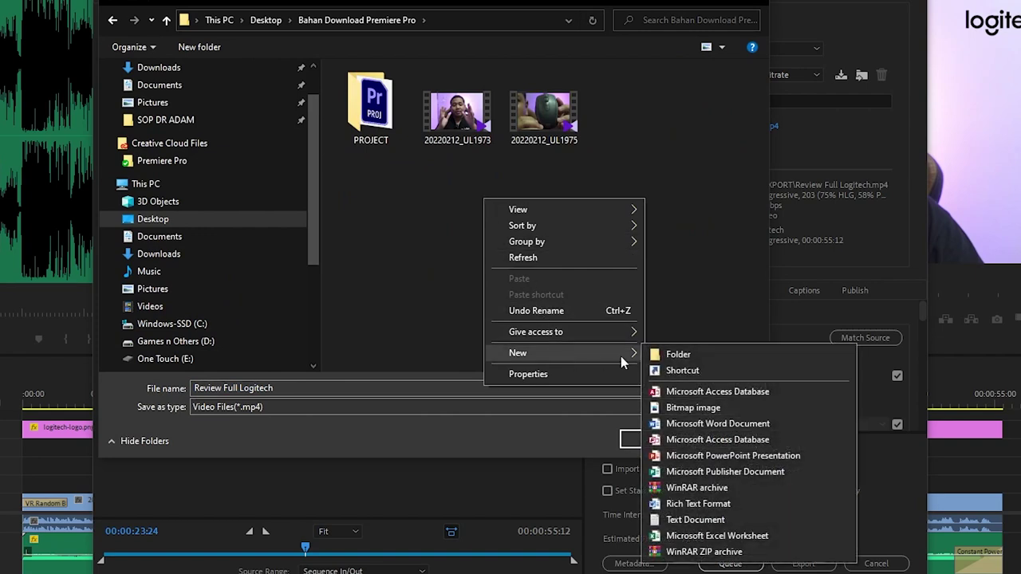
{"action": "left_click", "coordinate": [670, 355]}
{"action": "type", "text": "EXPORT"}
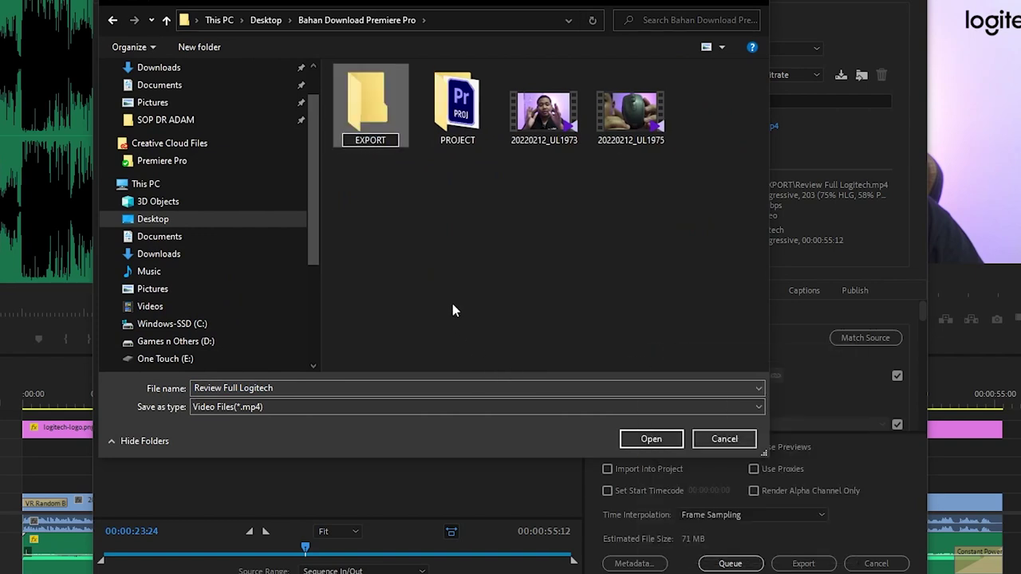
{"action": "left_click", "coordinate": [441, 281]}
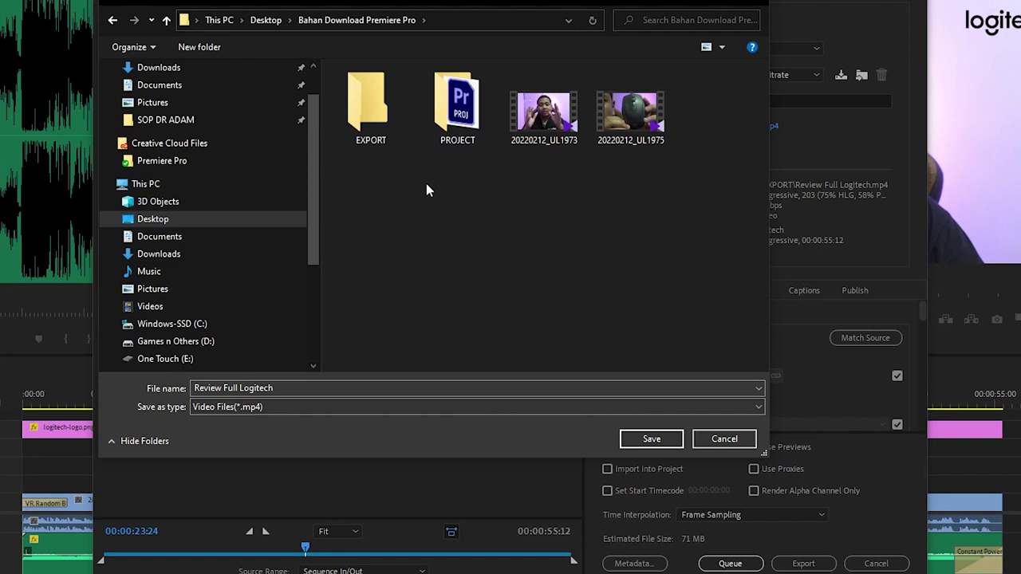
{"action": "double_click", "coordinate": [375, 112]}
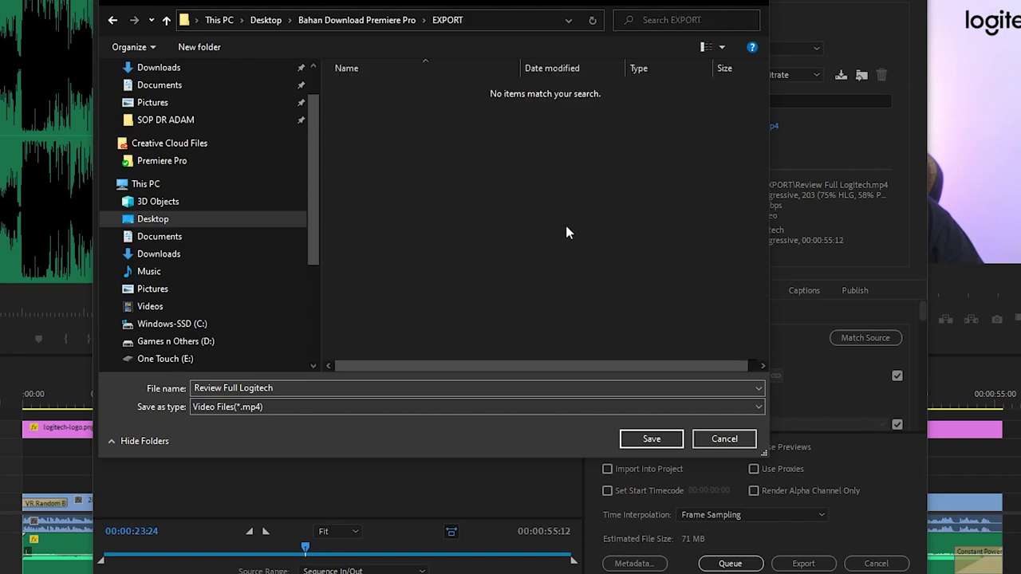
{"action": "left_click", "coordinate": [664, 442]}
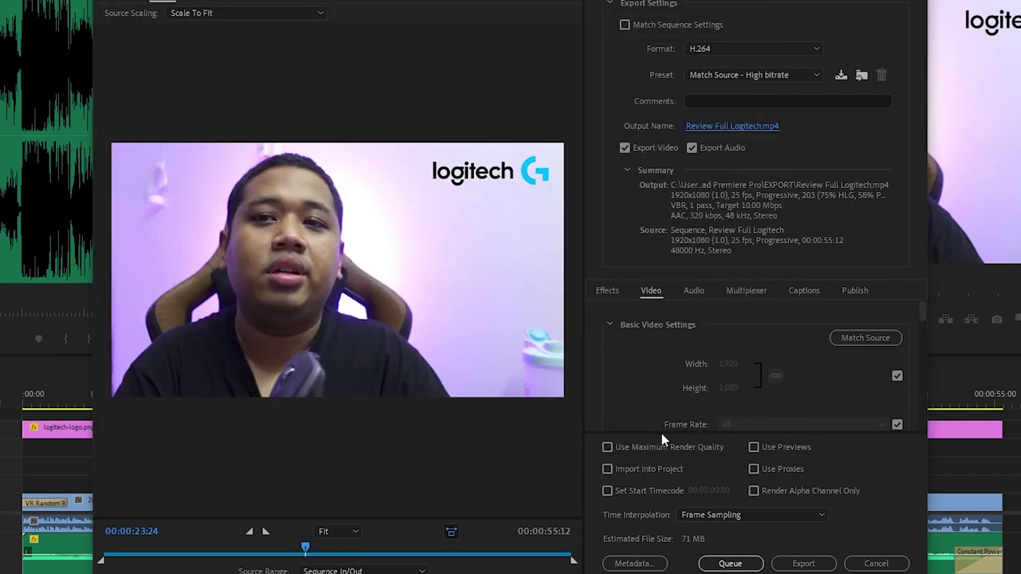
- Review the Audio, Multiplexer, Captions and Publish export settings, then return to Video
{"action": "scroll", "coordinate": [655, 376], "scroll_direction": "down", "scroll_amount": 3}
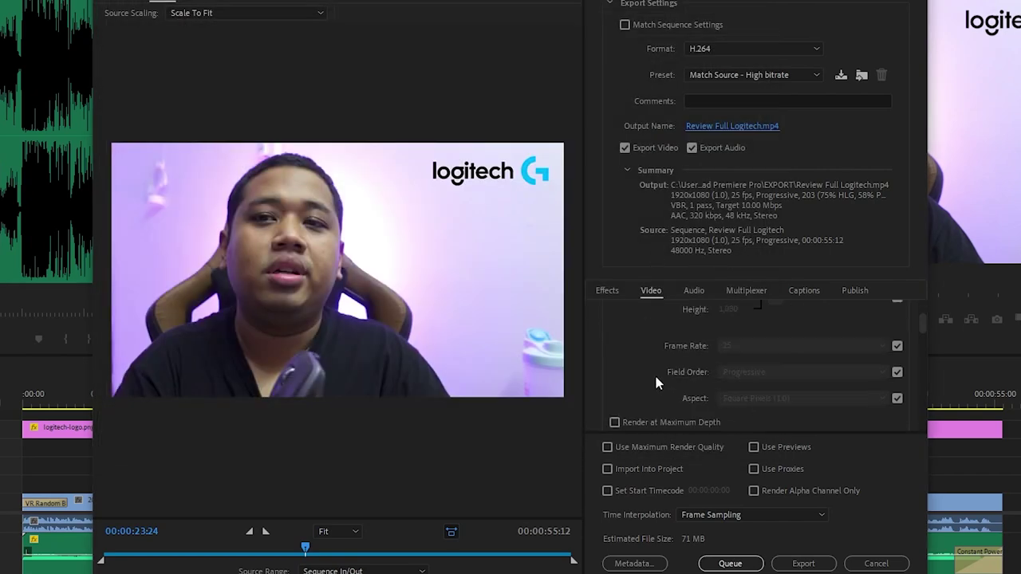
{"action": "scroll", "coordinate": [655, 376], "scroll_direction": "down", "scroll_amount": 3}
{"action": "scroll", "coordinate": [654, 379], "scroll_direction": "down", "scroll_amount": 3}
{"action": "scroll", "coordinate": [650, 383], "scroll_direction": "down", "scroll_amount": 3}
{"action": "scroll", "coordinate": [653, 379], "scroll_direction": "down", "scroll_amount": 3}
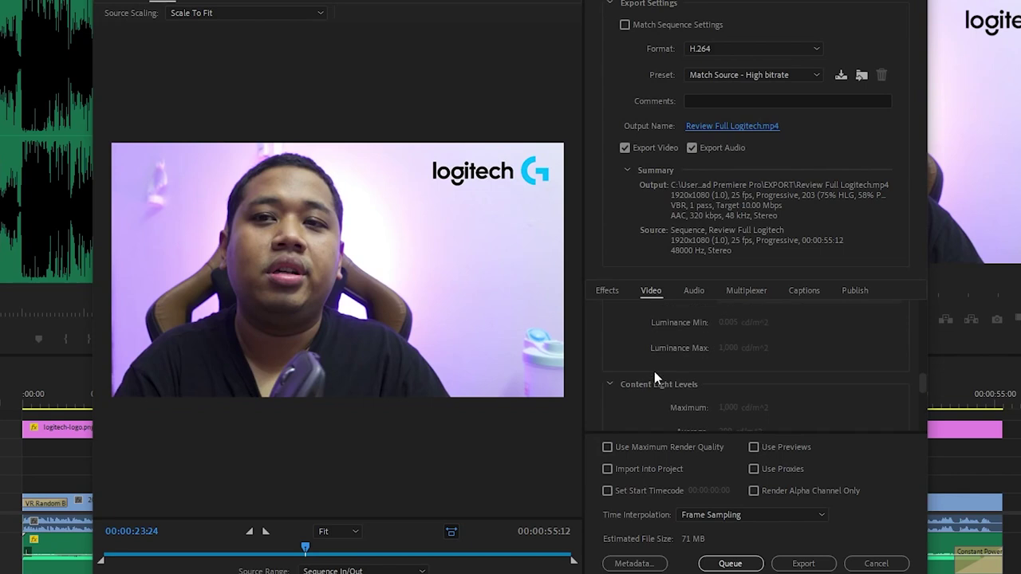
{"action": "left_click", "coordinate": [694, 291]}
{"action": "left_click", "coordinate": [746, 292]}
{"action": "left_click", "coordinate": [805, 292]}
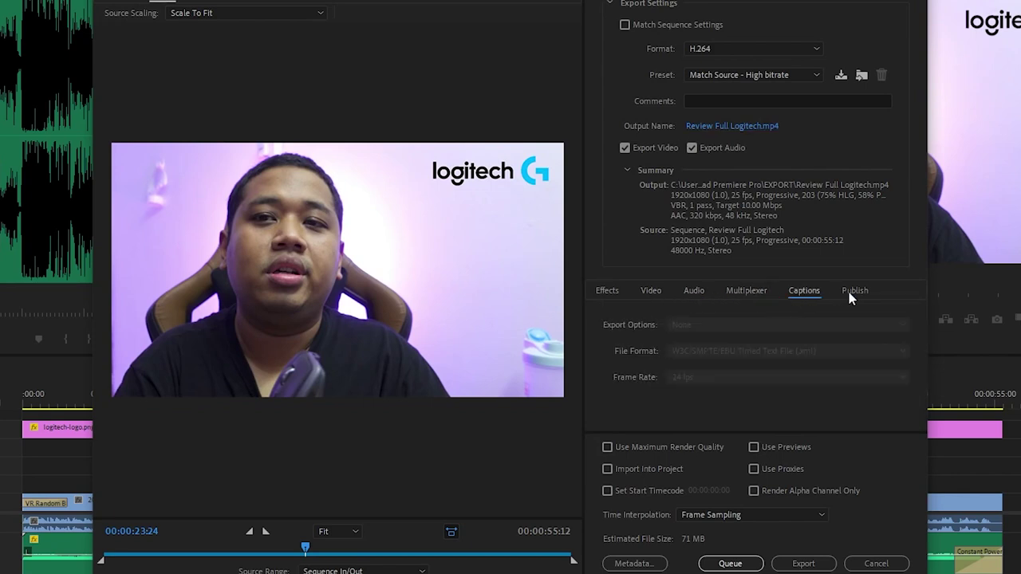
{"action": "left_click", "coordinate": [853, 292]}
{"action": "left_click", "coordinate": [652, 293]}
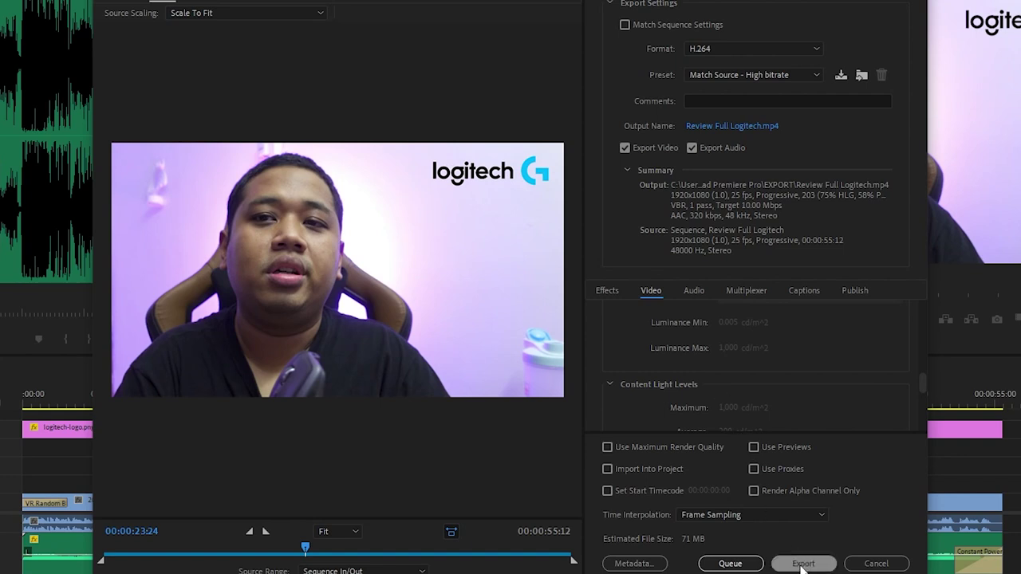
- Export the sequence, then select the Review Full Logitech video inside the EXPORT folder
{"action": "left_click", "coordinate": [802, 565]}
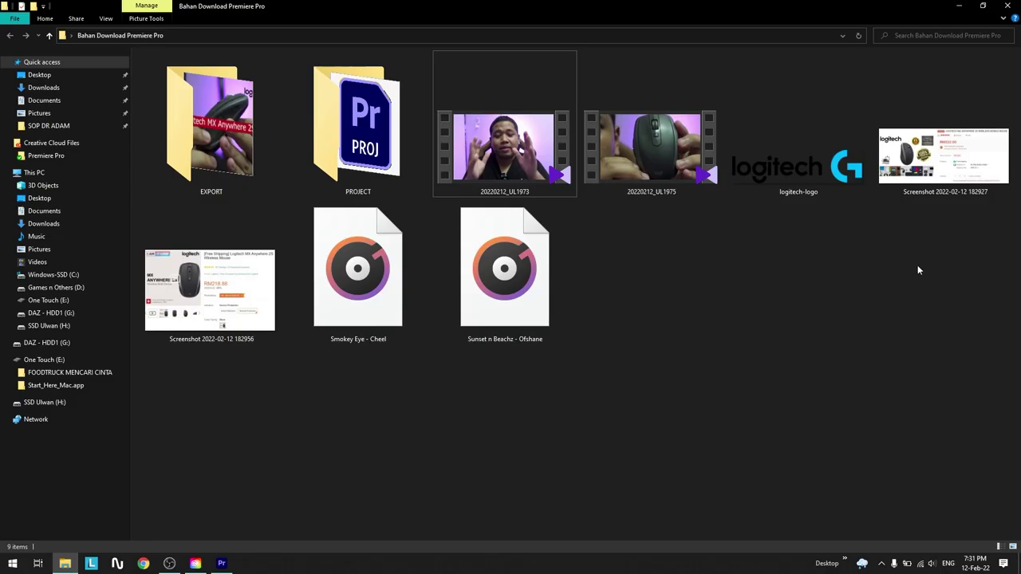
{"action": "double_click", "coordinate": [227, 125]}
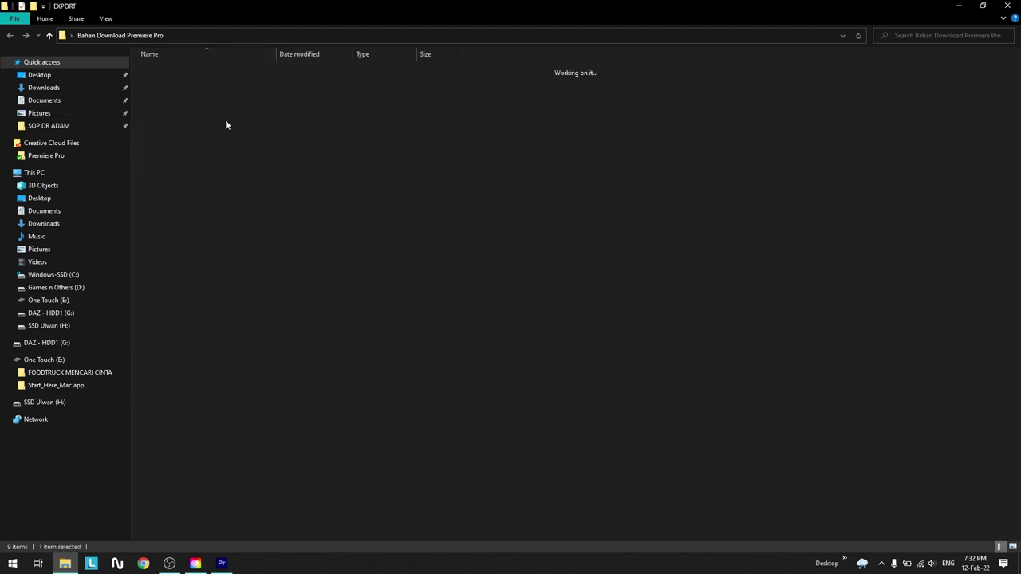
{"action": "scroll", "coordinate": [335, 287], "scroll_direction": "up", "scroll_amount": 3, "text": "ctrl"}
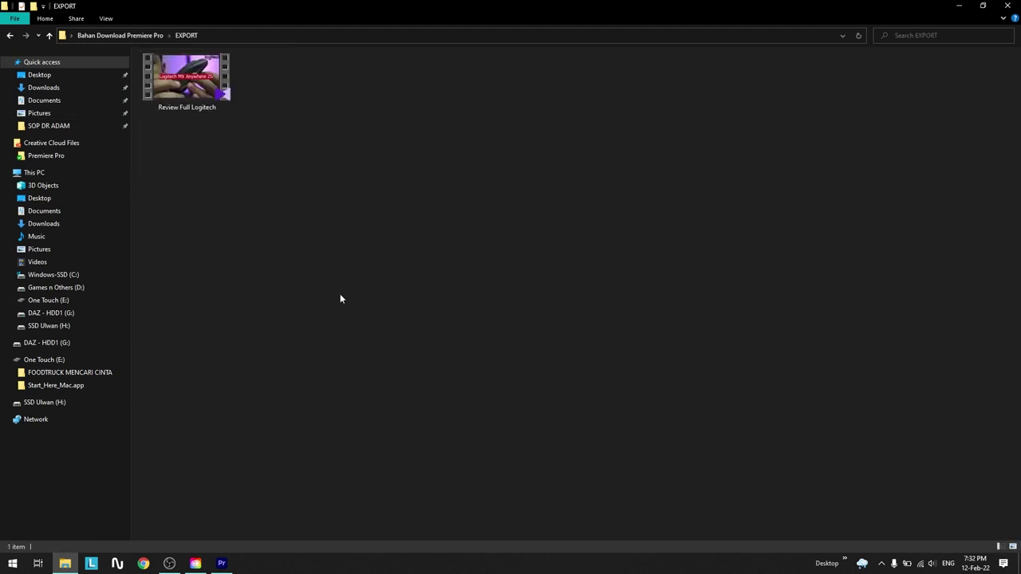
{"action": "left_click", "coordinate": [215, 99]}
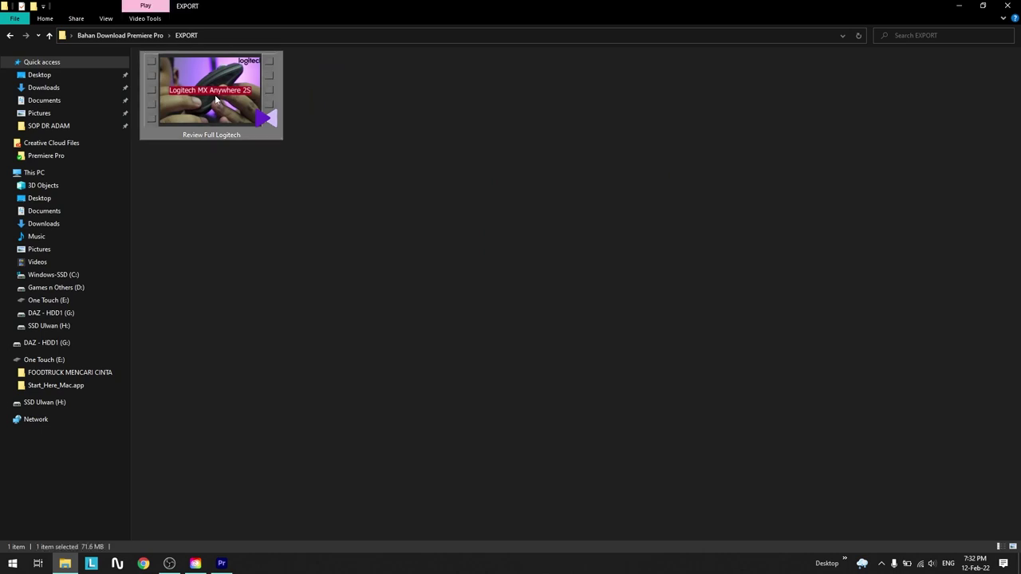